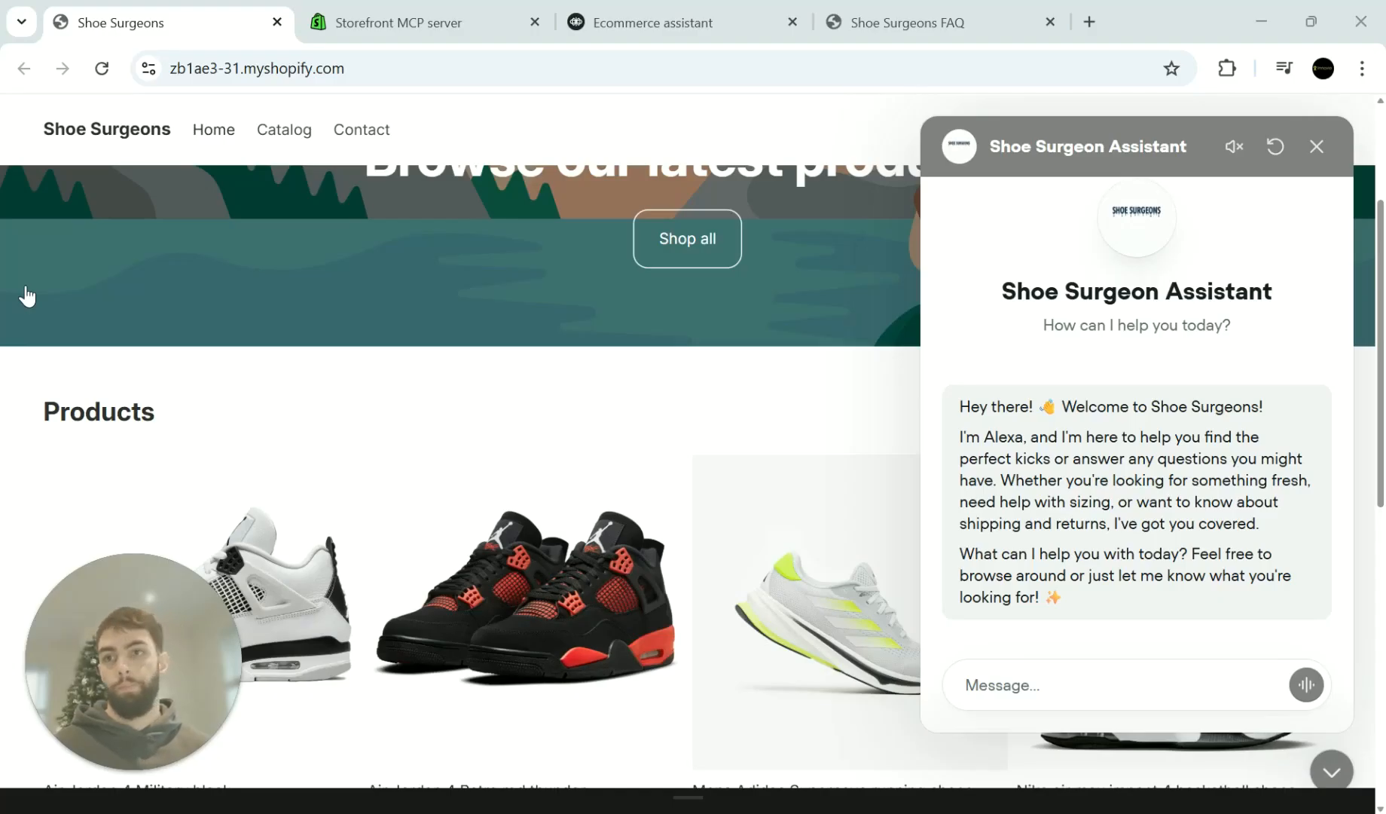
# Step: Reload the Shoe Surgeons store homepage and look over the products it lists
pyautogui.press('F5')
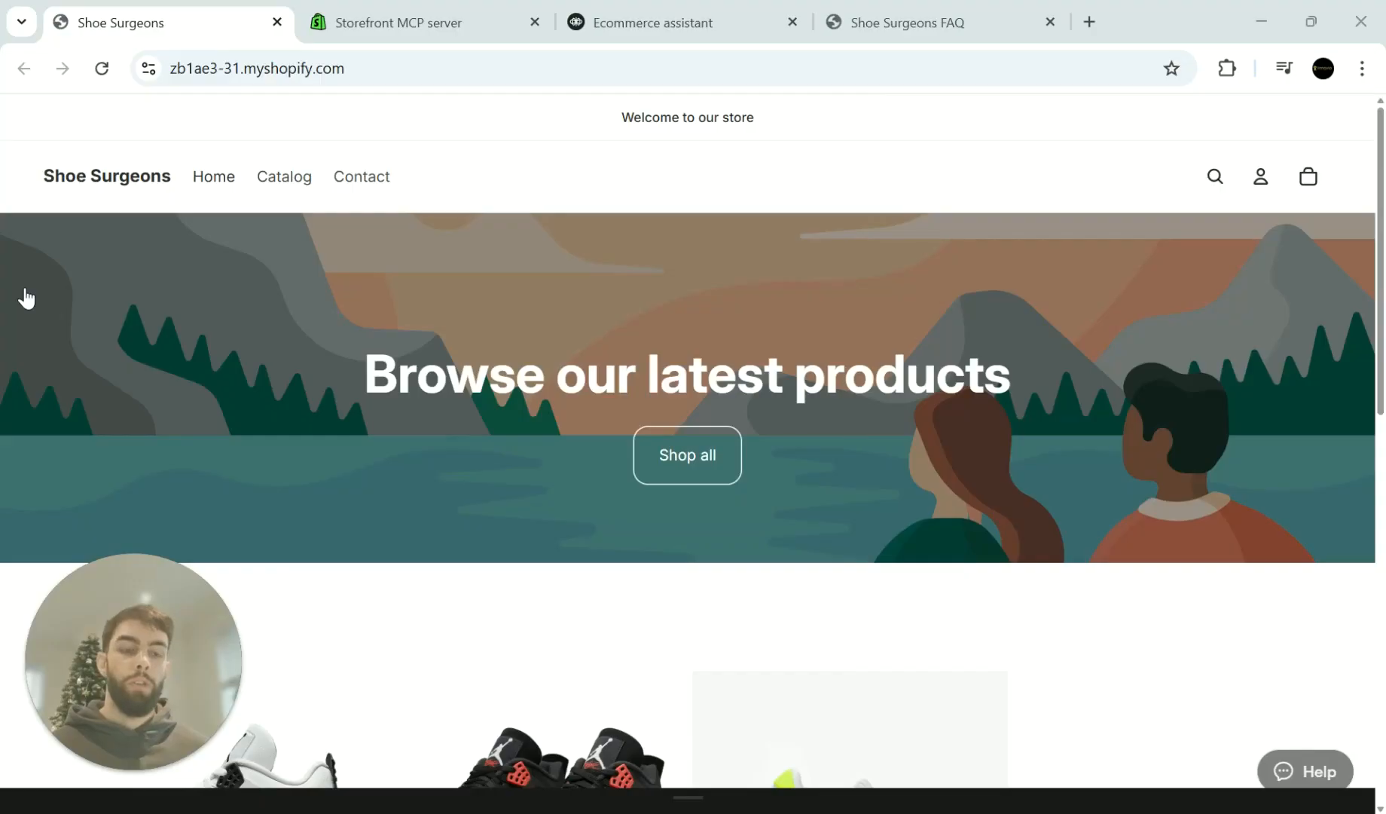
pyautogui.scroll(-5, 29, 299)
pyautogui.scroll(5, 36, 300)
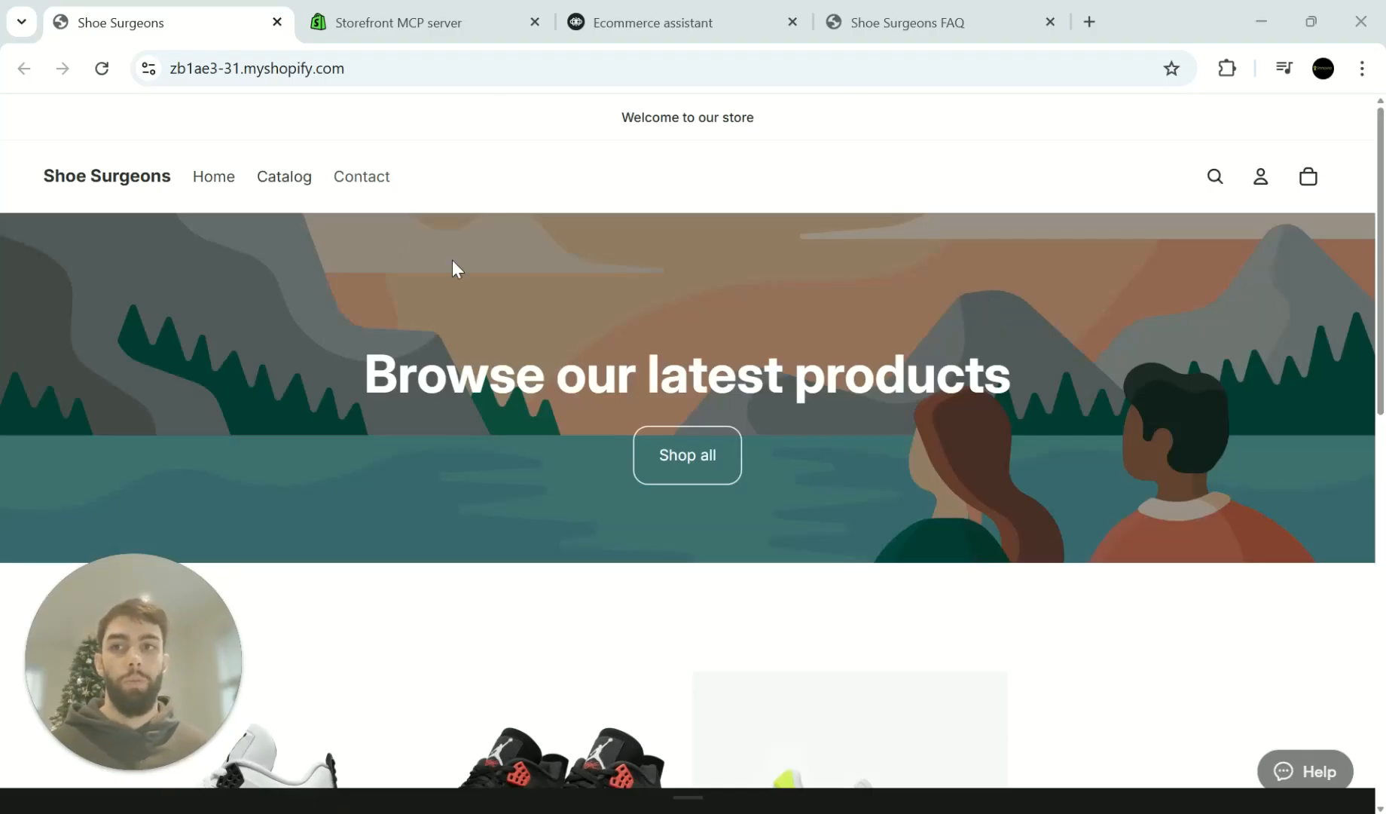
pyautogui.scroll(-5, 904, 397)
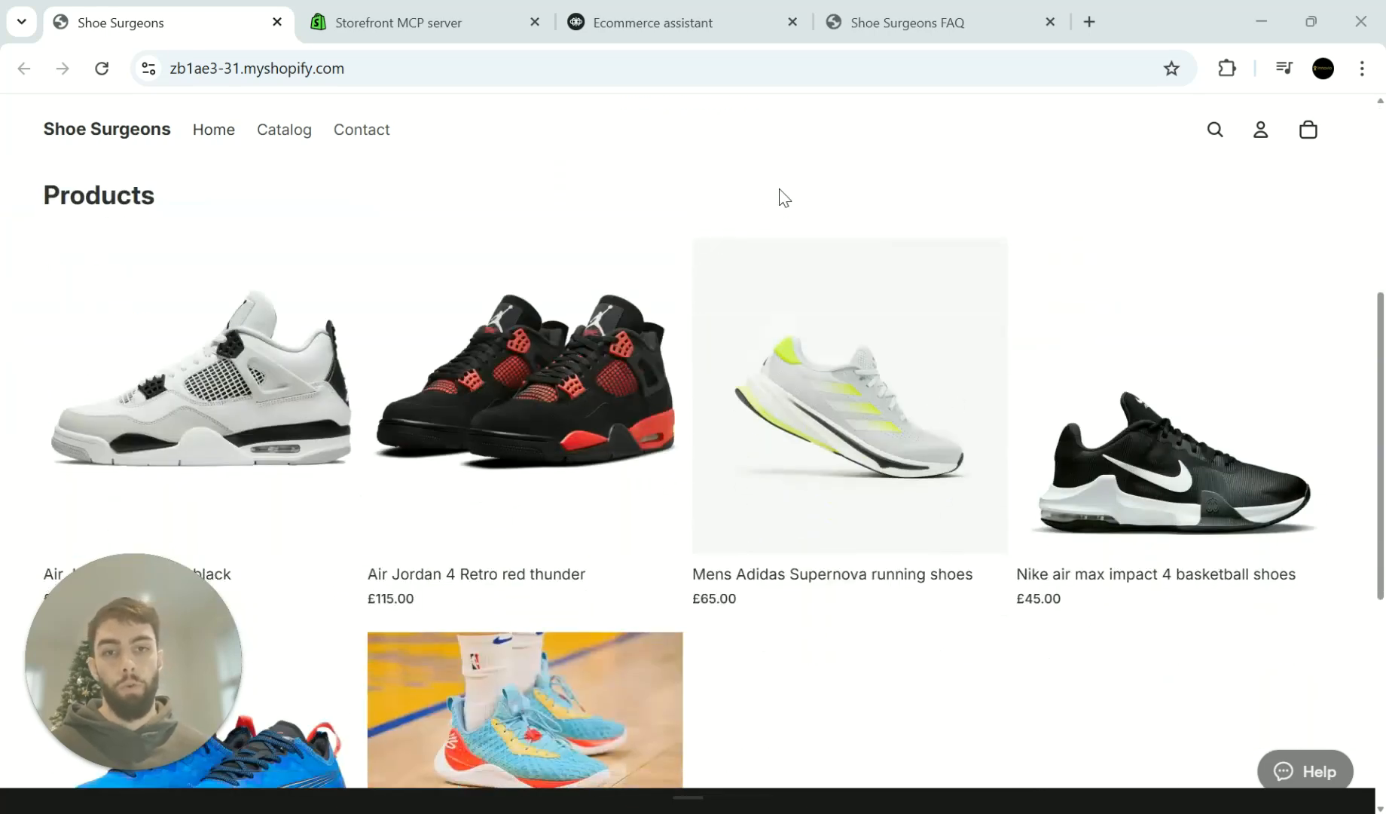
pyautogui.scroll(-1, 904, 415)
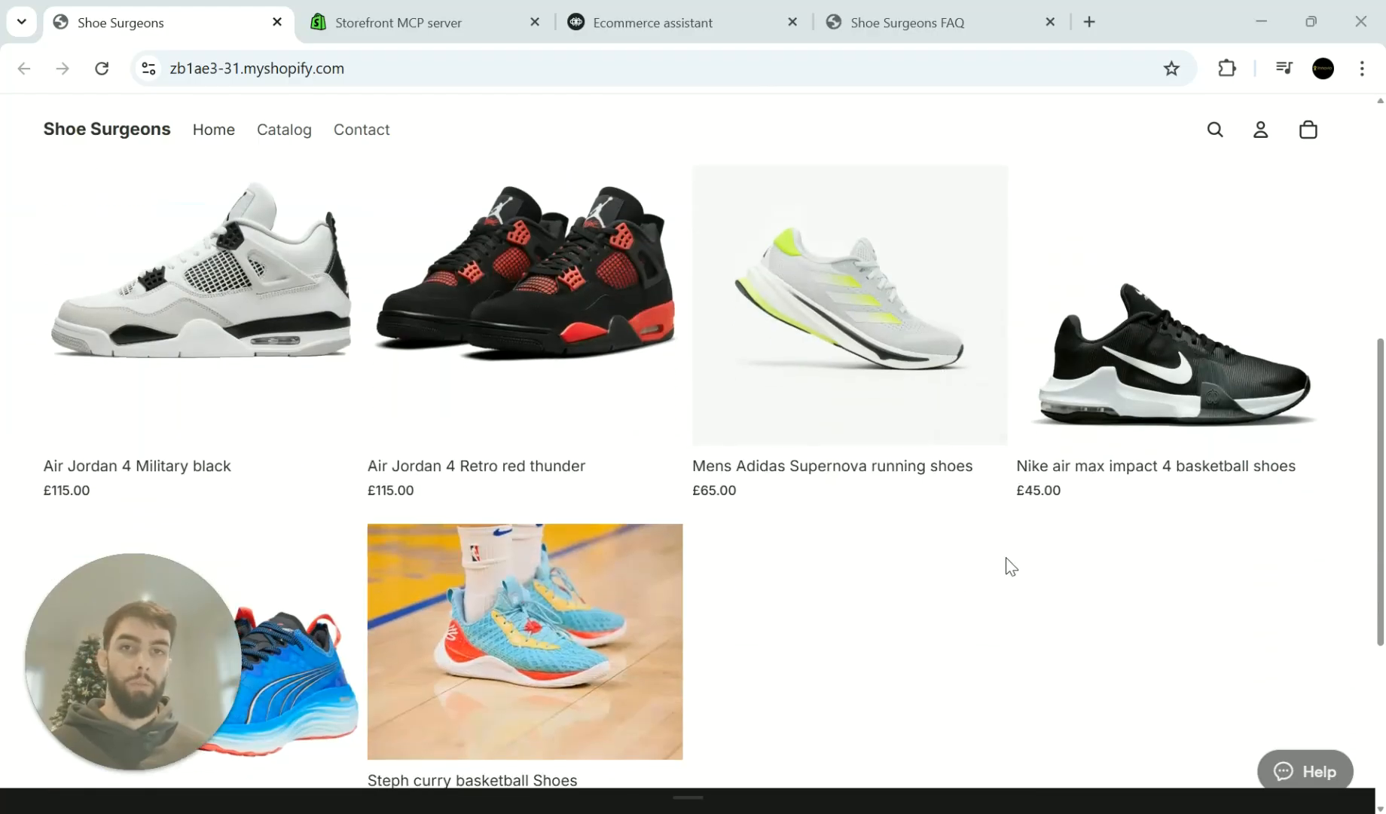
pyautogui.scroll(2, 1009, 563)
pyautogui.scroll(3, 1009, 563)
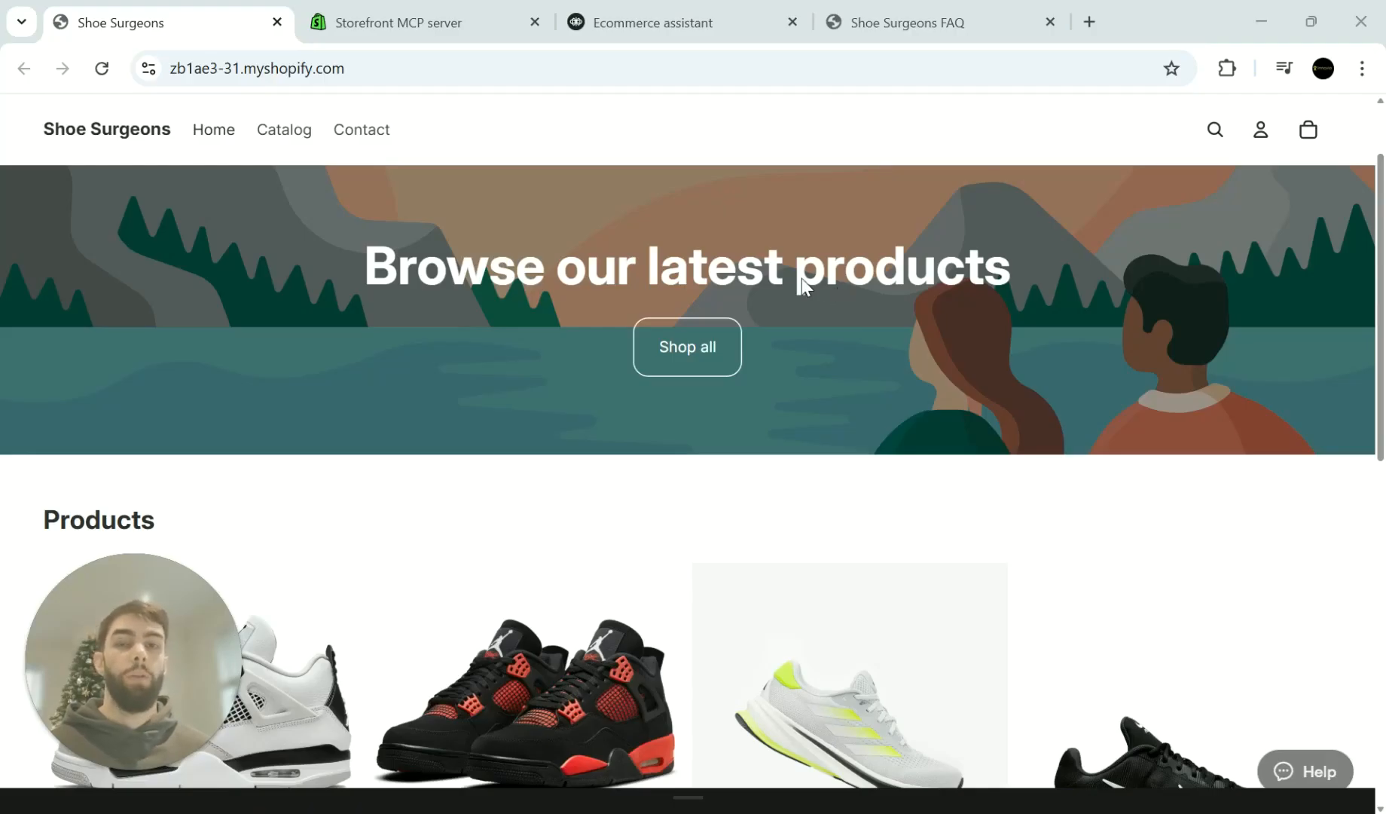
pyautogui.scroll(2, 1123, 374)
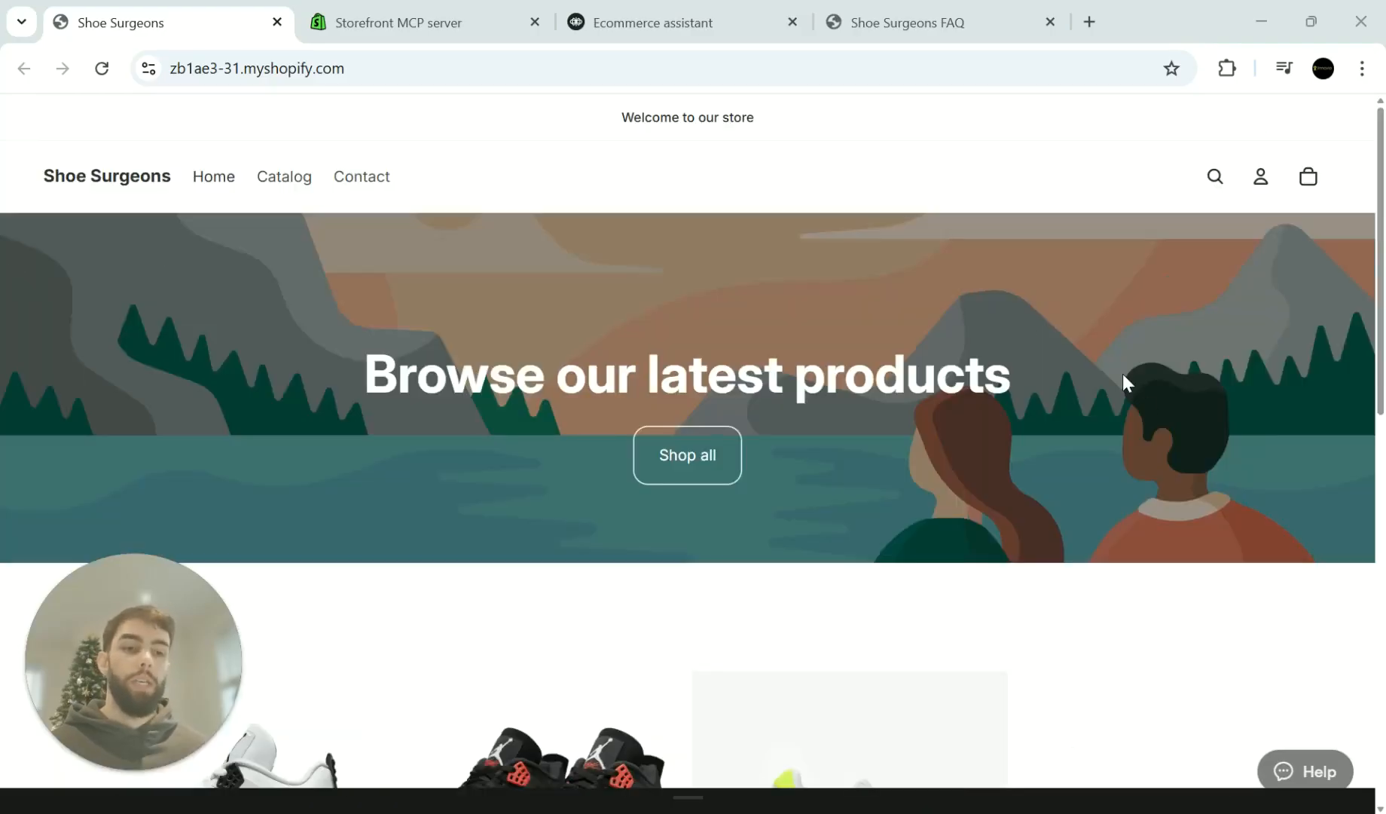
# Step: Open the store's chat assistant and send it the question "i would like some Jordan 4s, what have you got availble?"
pyautogui.click(1311, 780)
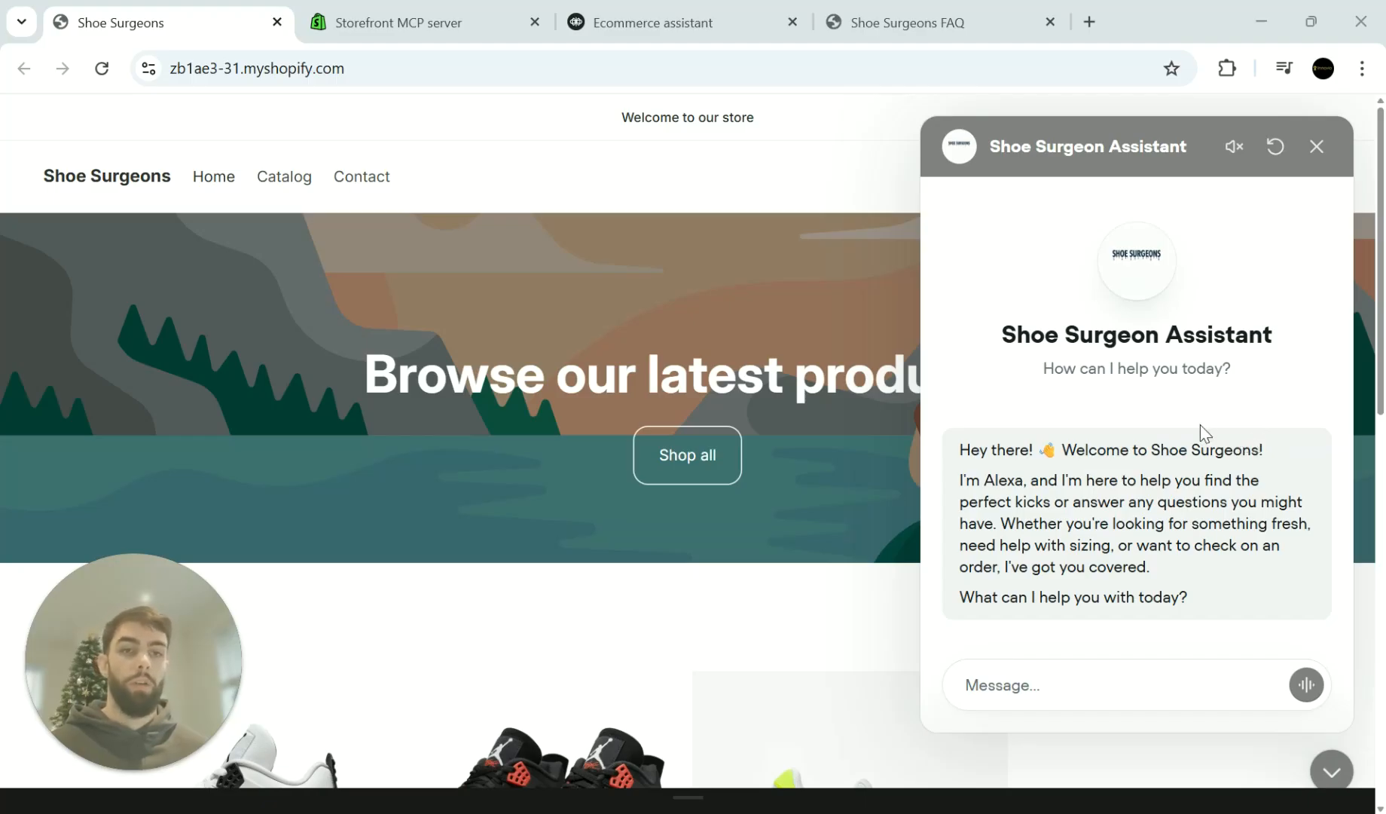
pyautogui.scroll(-2, 1134, 513)
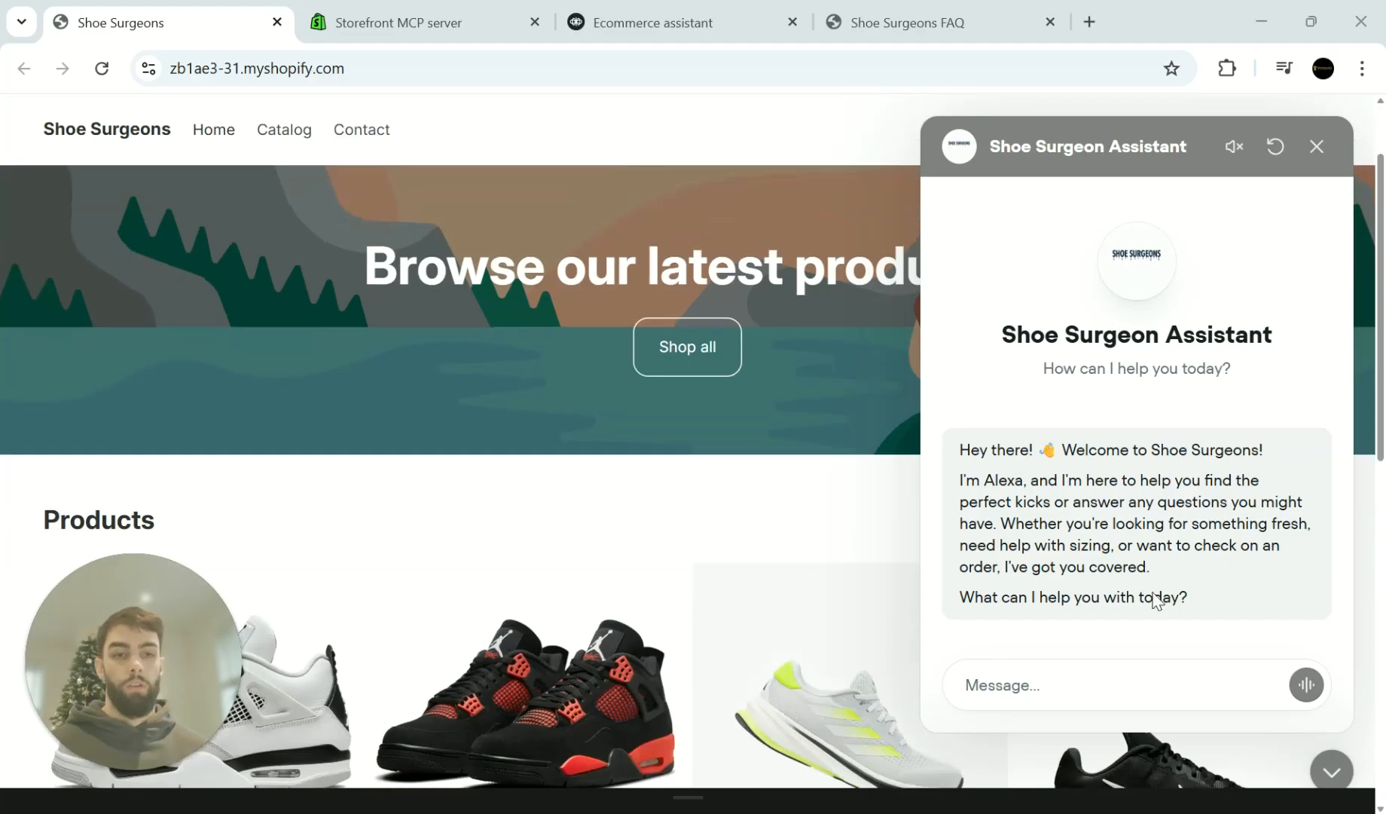
pyautogui.click(1151, 677)
pyautogui.write('i w')
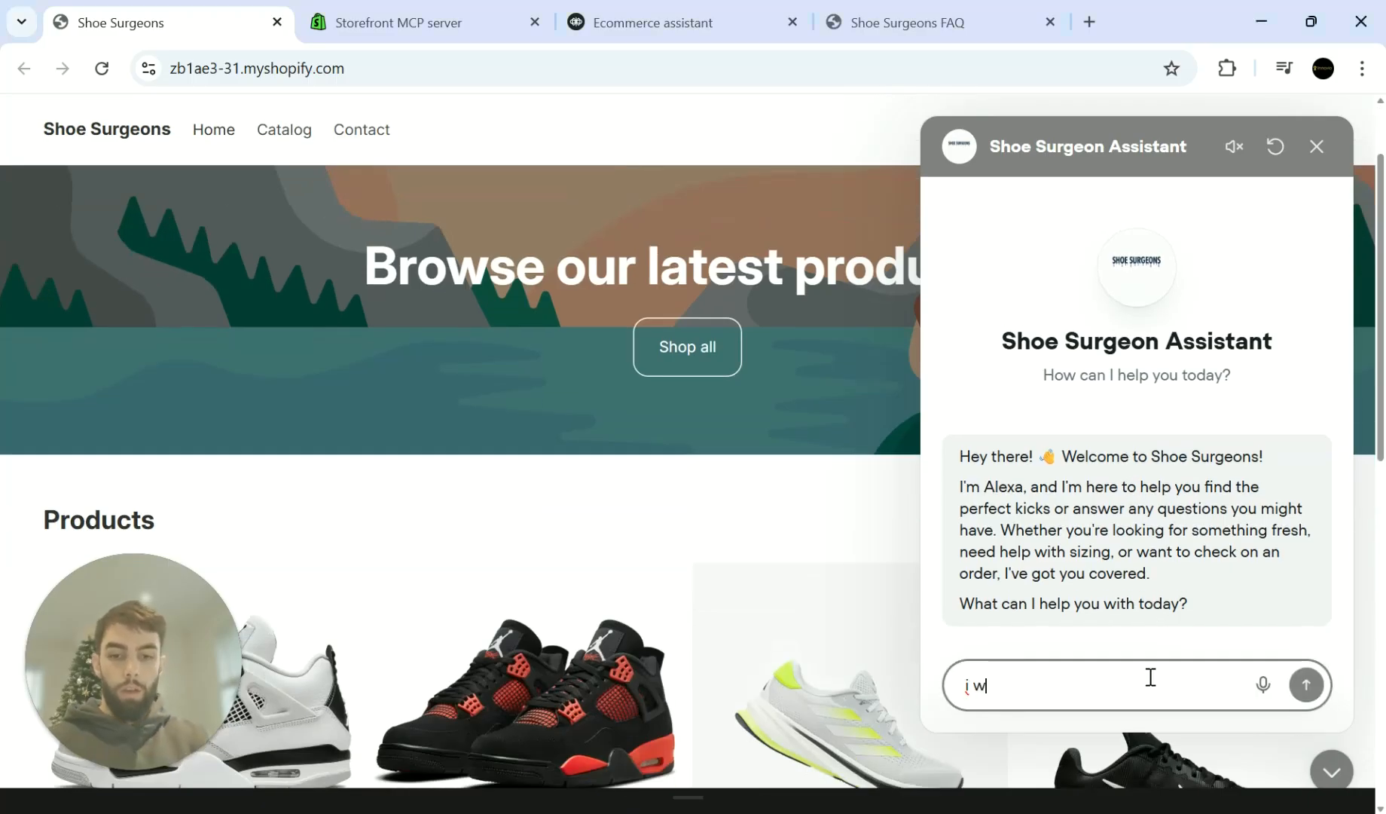
pyautogui.write('ould like some Jordan 4')
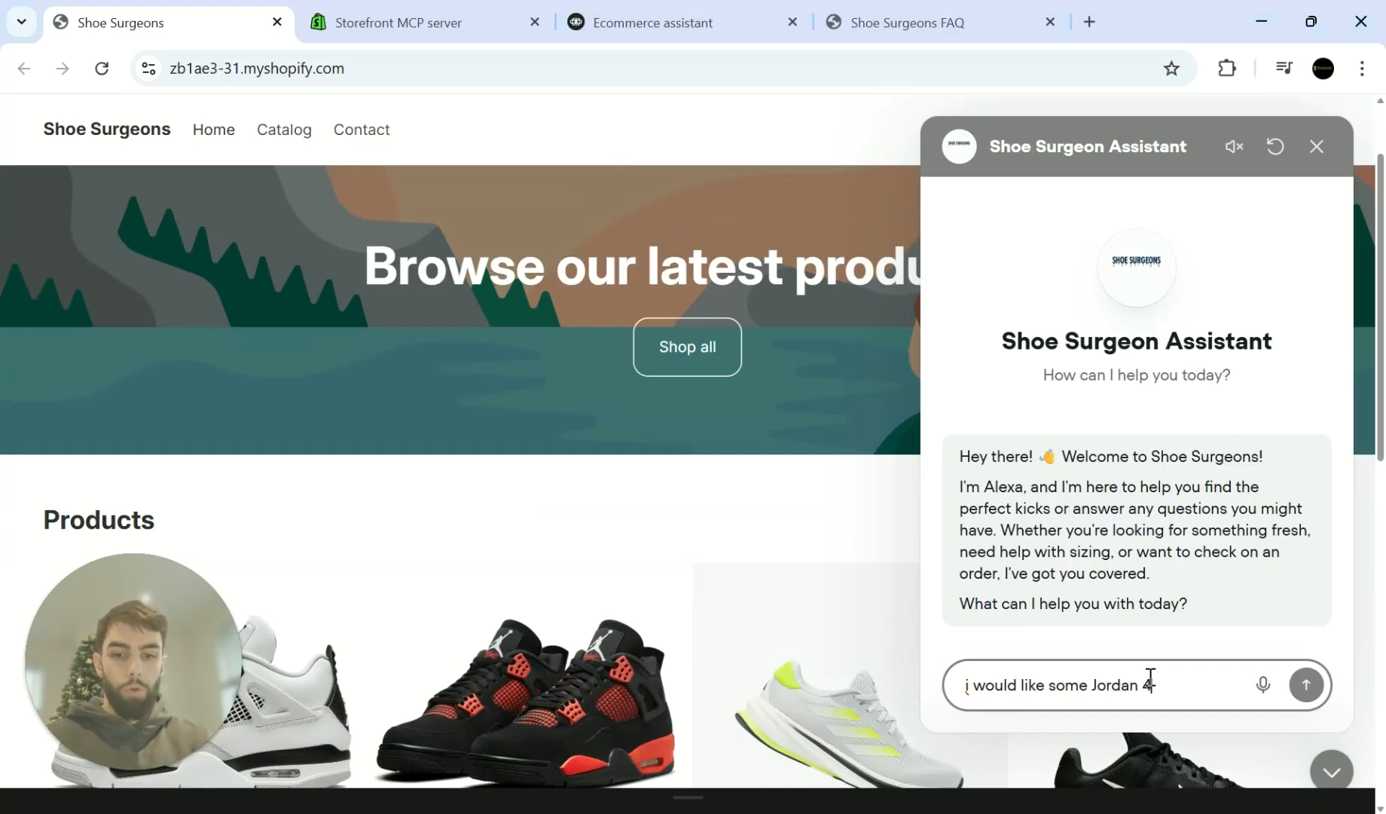
pyautogui.write('s, what ')
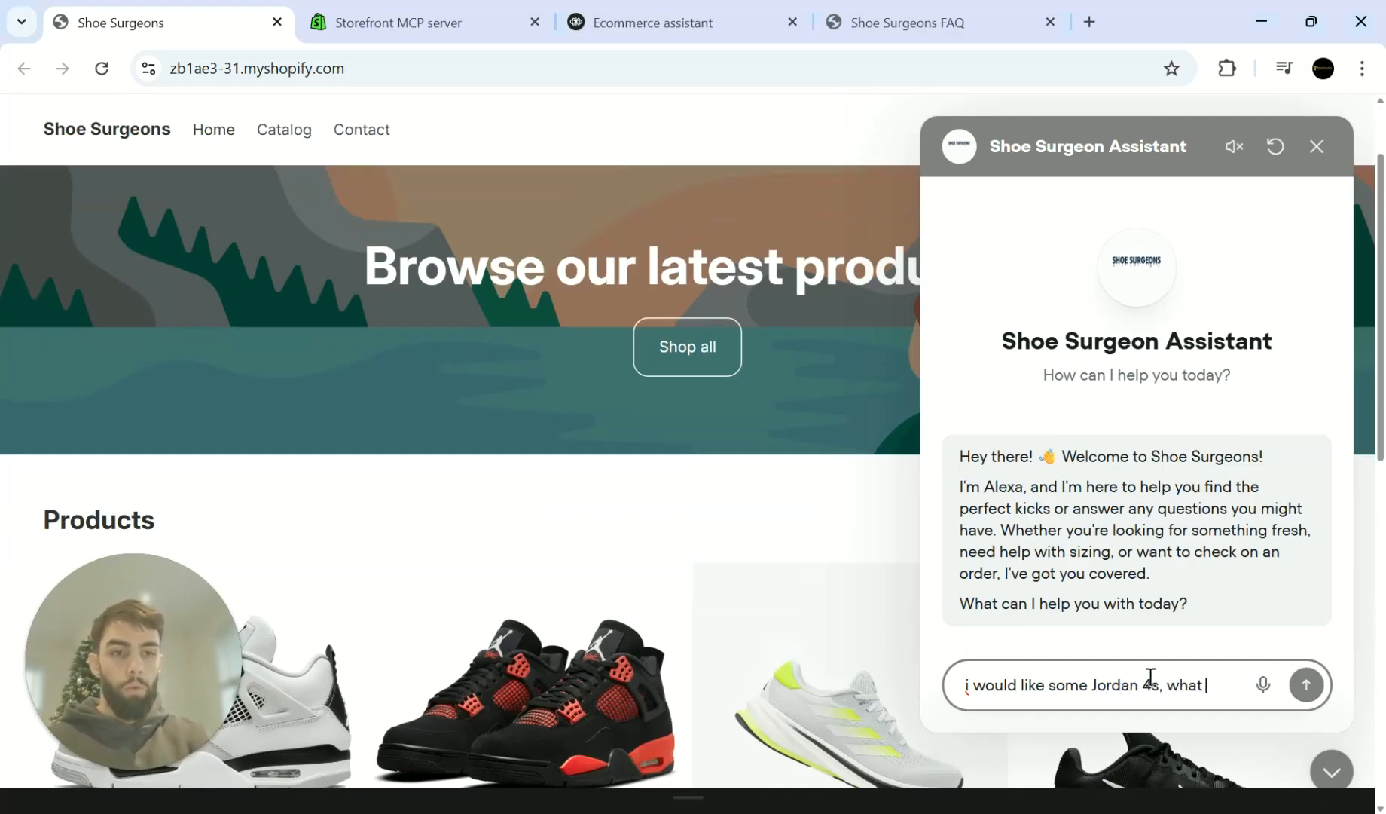
pyautogui.write('have you got ava')
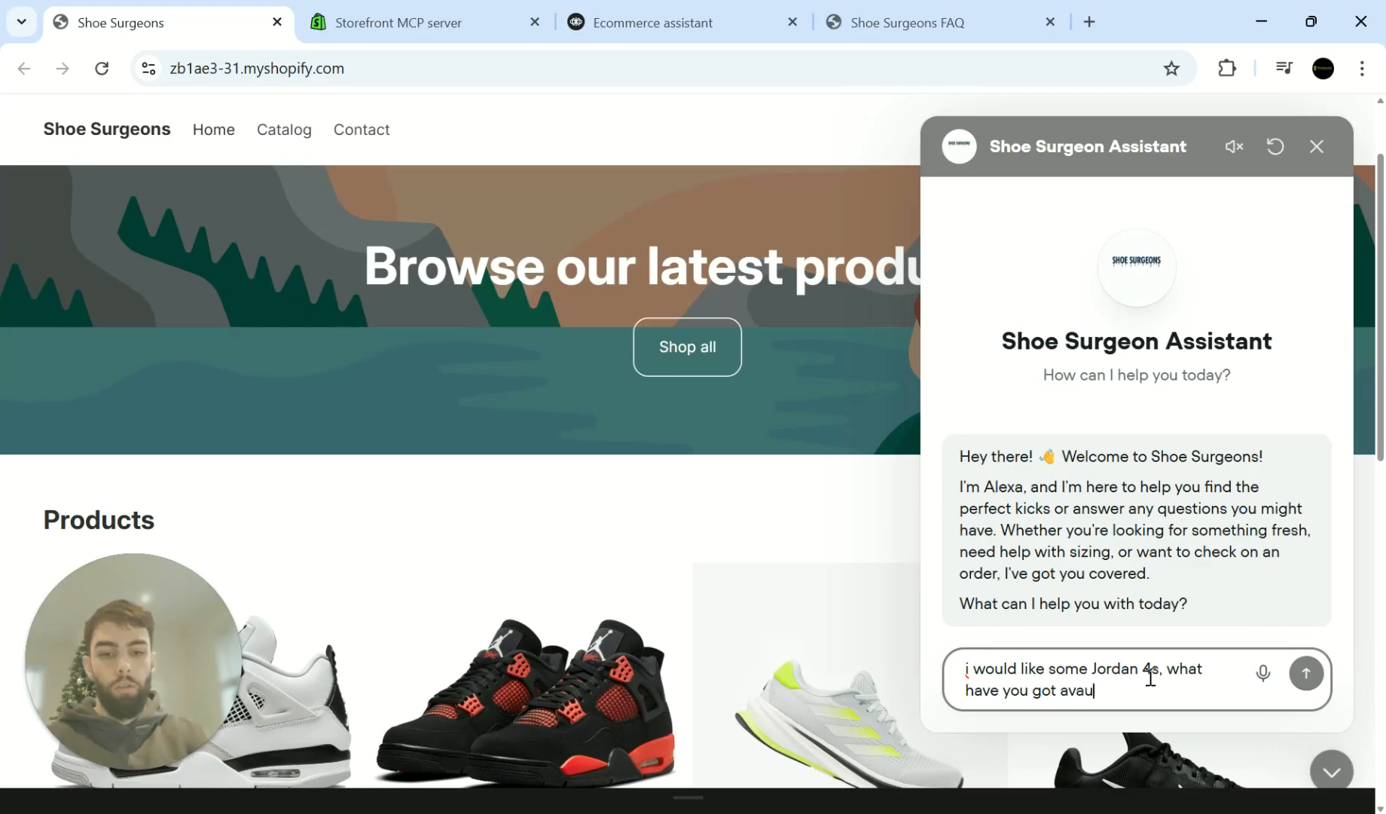
pyautogui.write('ilble?')
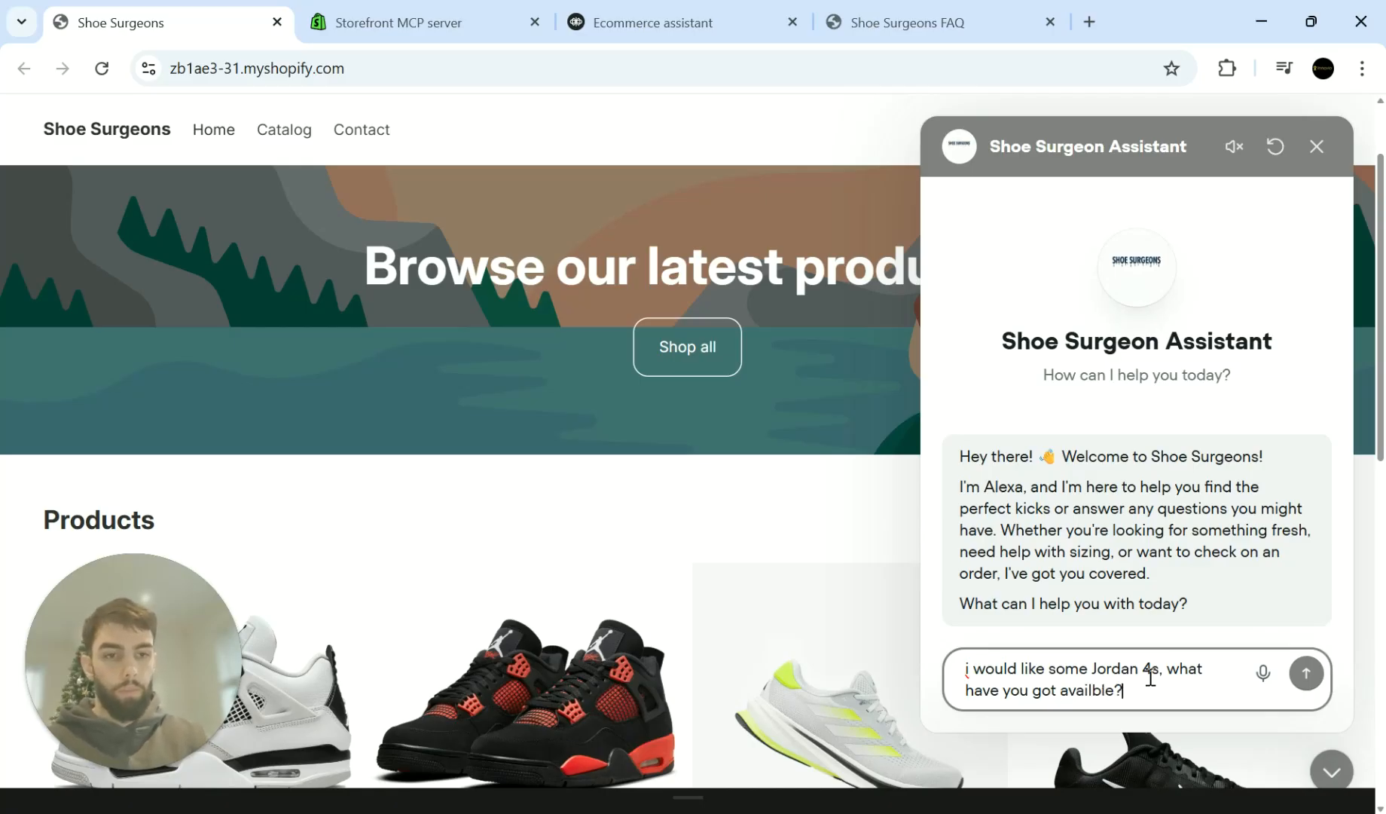
pyautogui.press('Return')
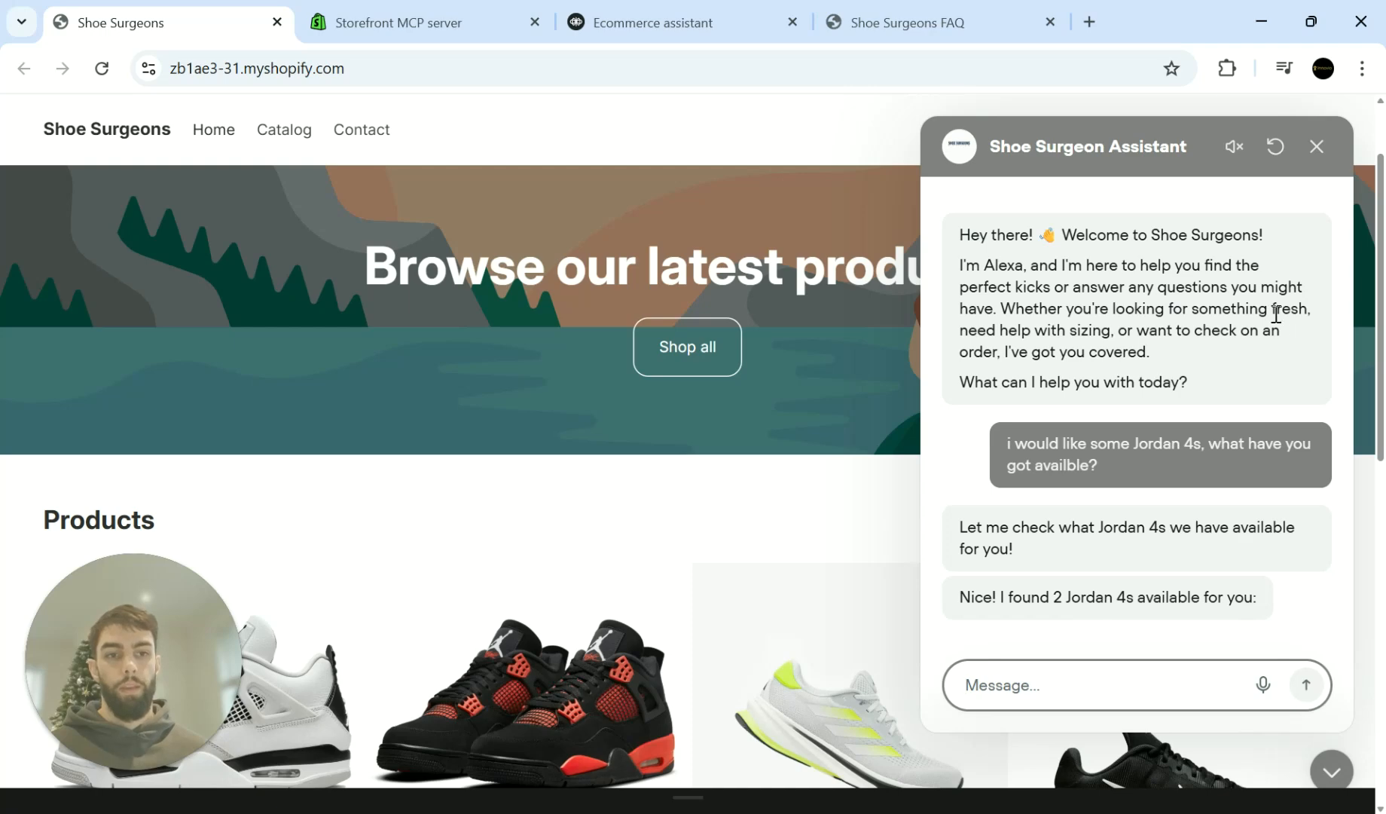
# Step: Examine the assistant's reply, including the Jordan 4 product cards with their descriptions, sizes and prices
pyautogui.scroll(-2, 1275, 311)
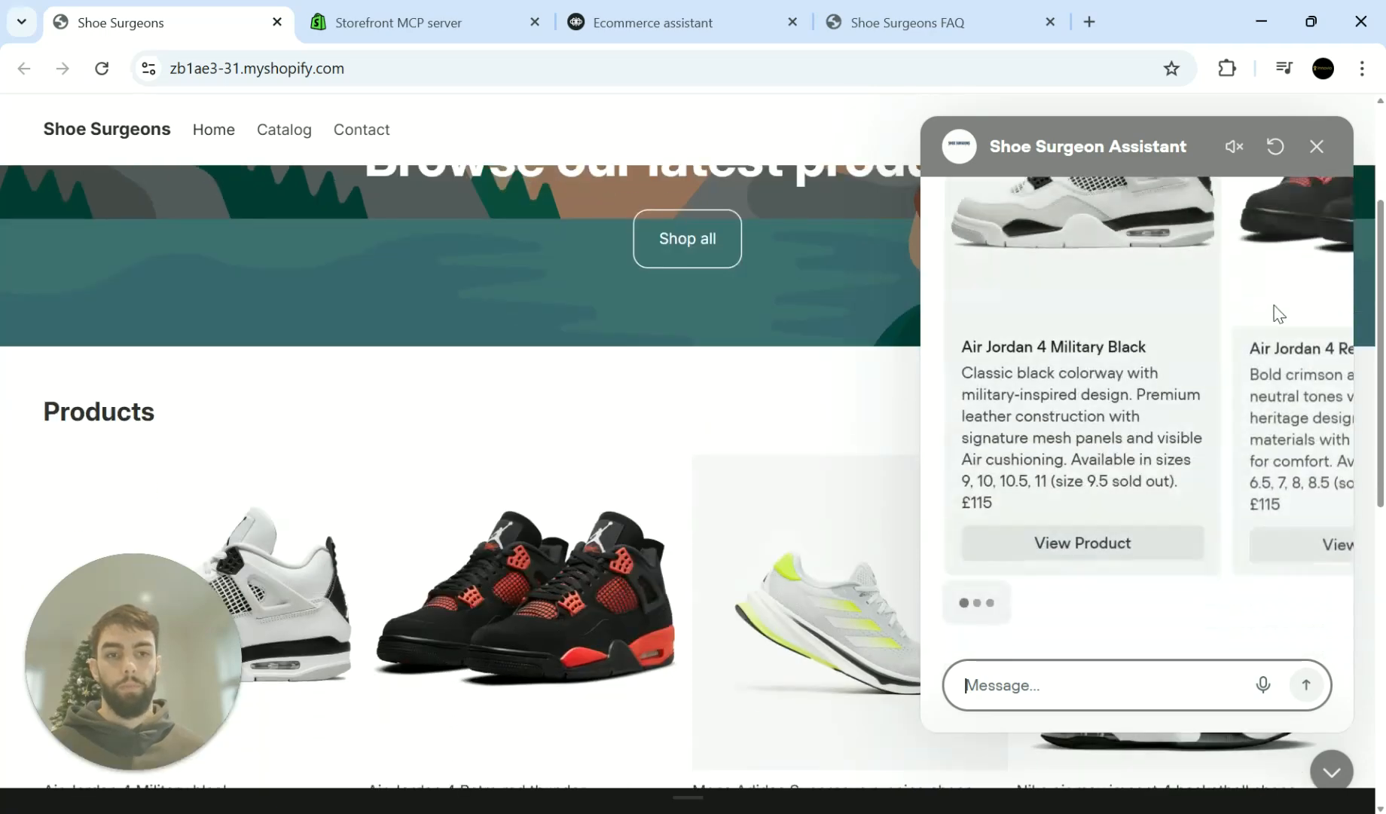
pyautogui.scroll(2, 1235, 400)
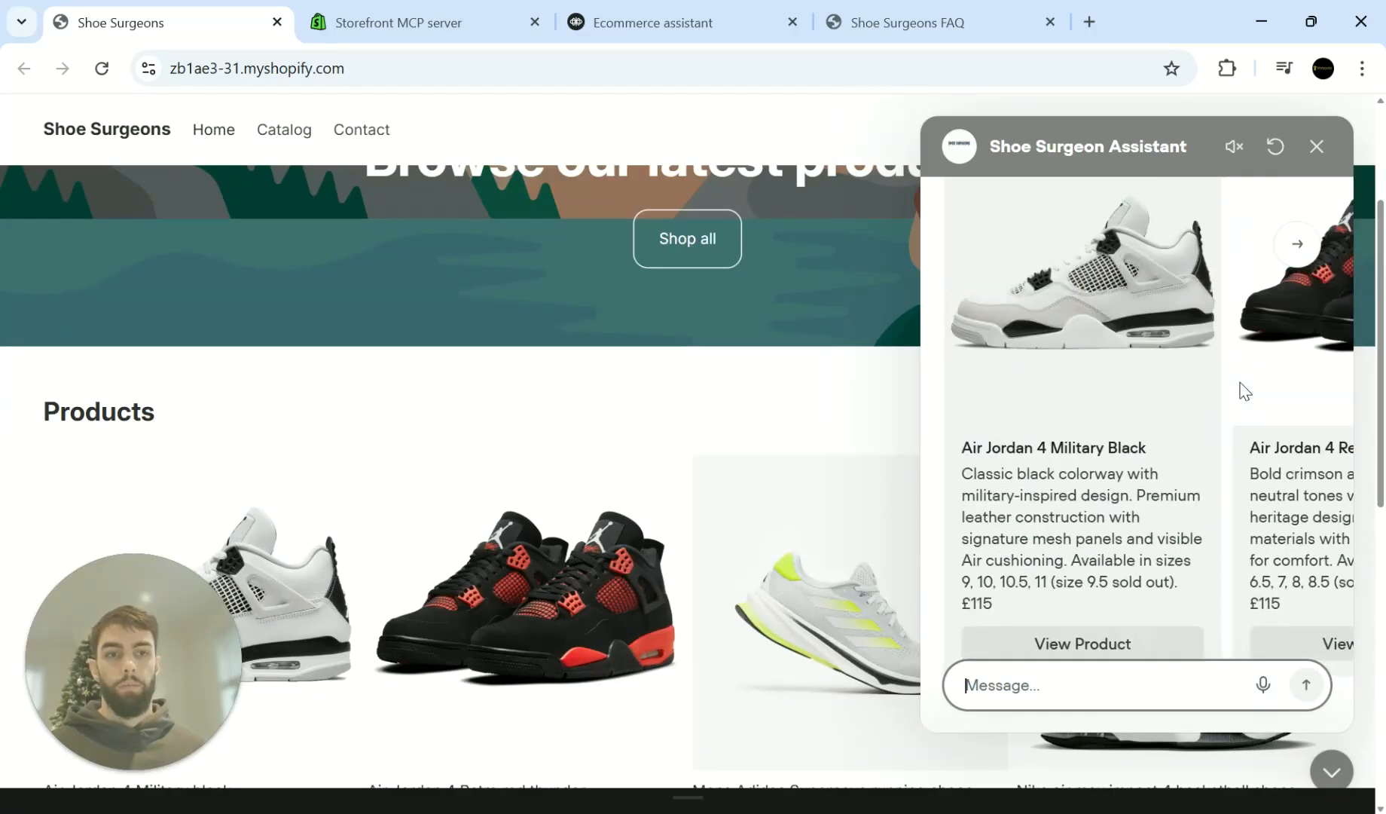
pyautogui.scroll(2, 1243, 386)
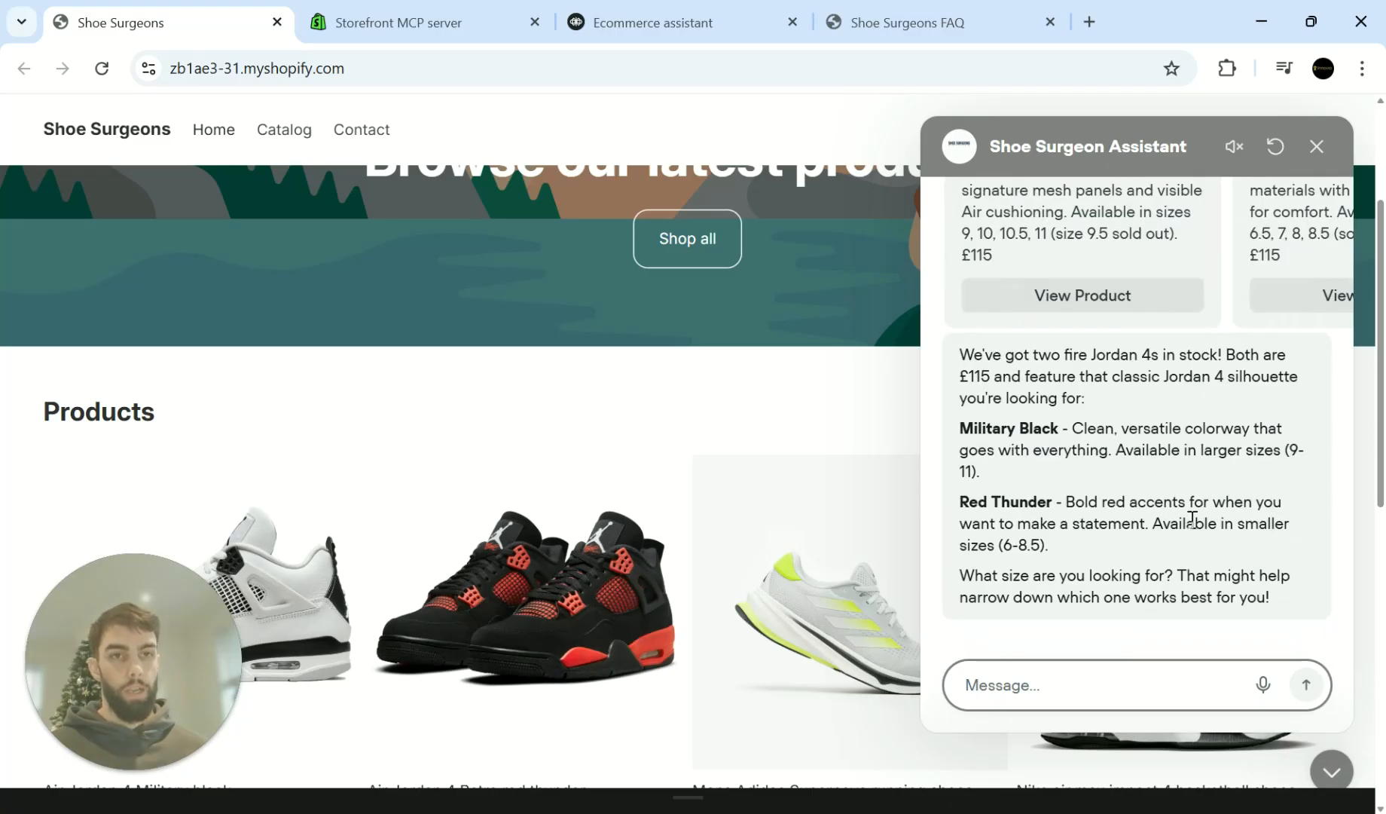
pyautogui.scroll(4, 1194, 518)
pyautogui.scroll(-4, 720, 501)
pyautogui.scroll(6, 674, 603)
pyautogui.scroll(-3, 734, 605)
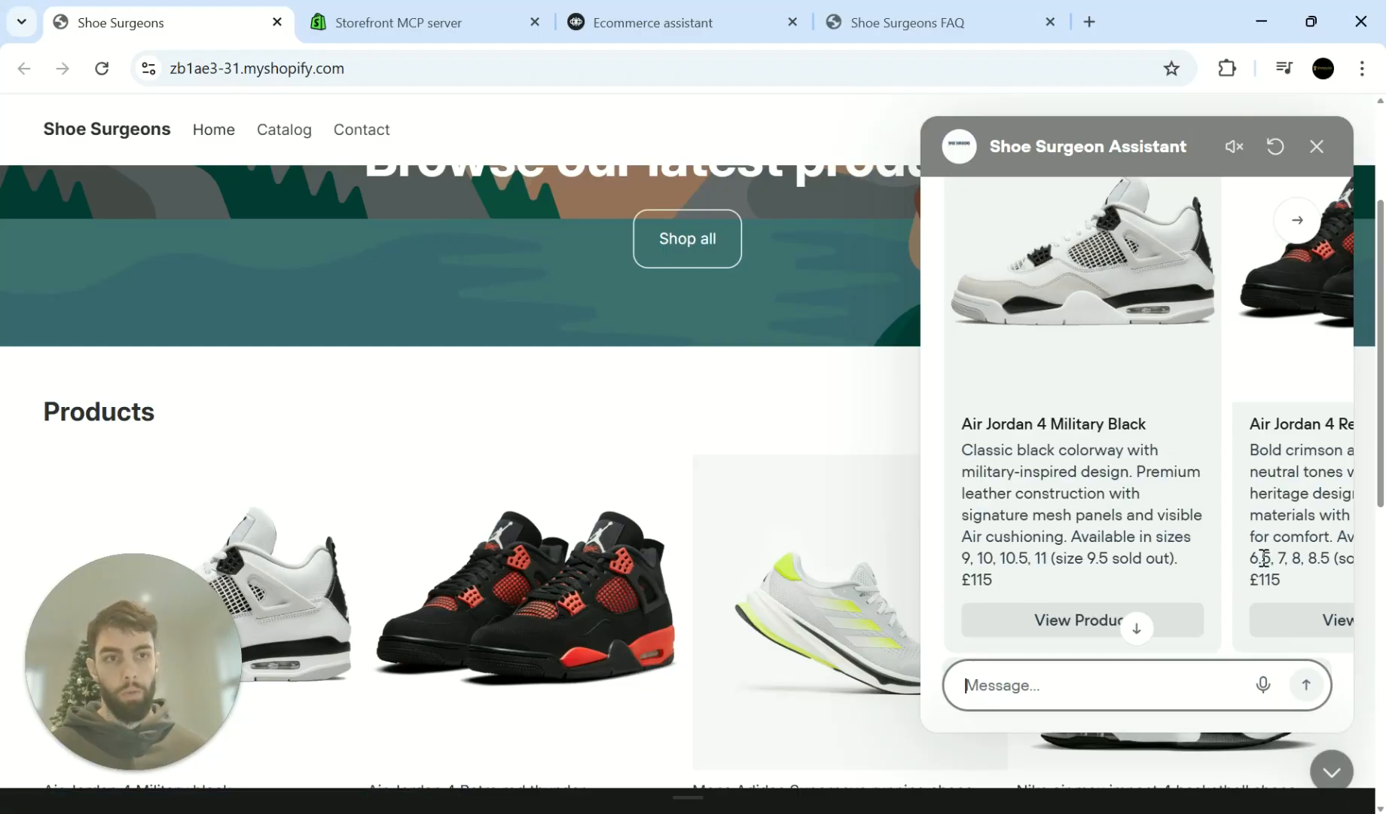
pyautogui.scroll(-1, 1211, 473)
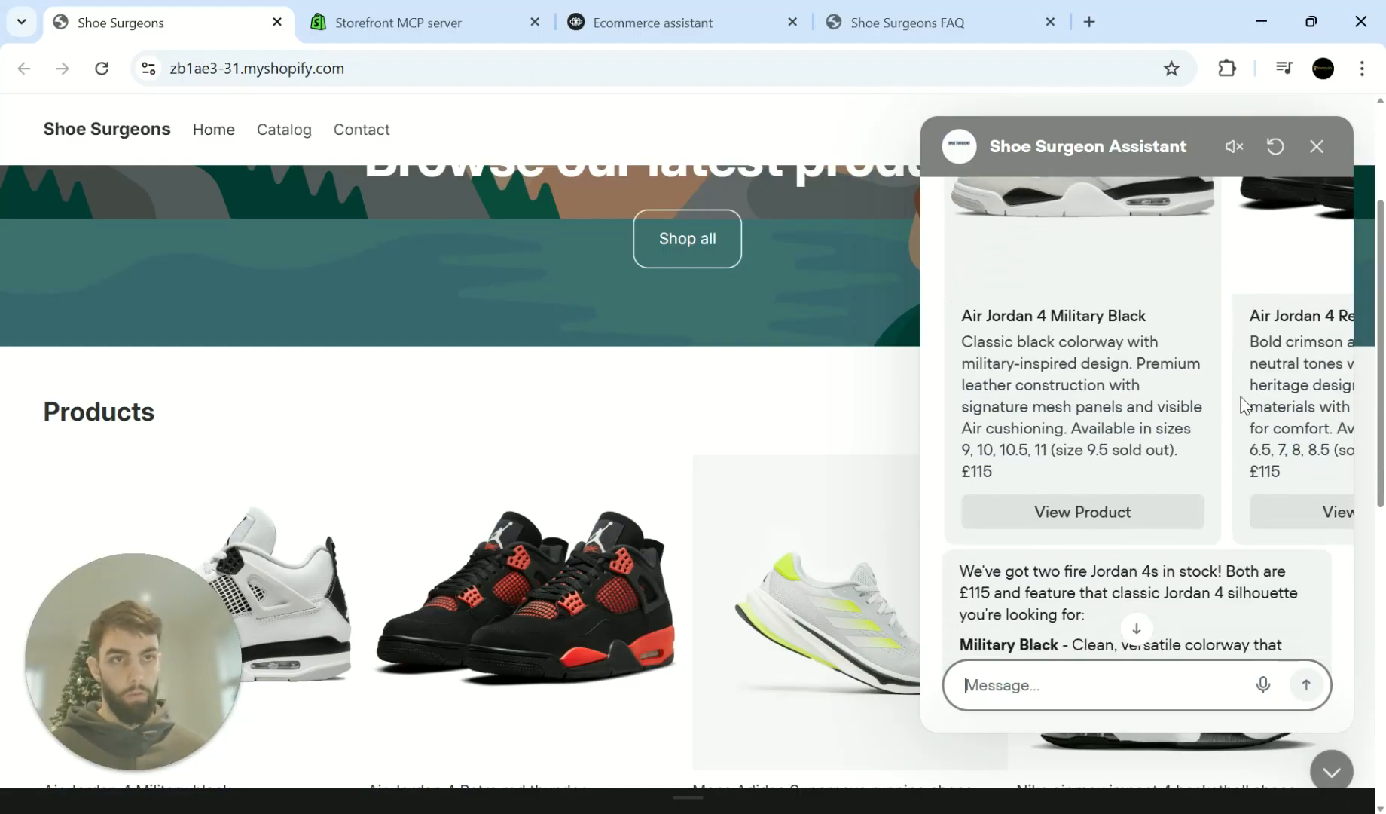
pyautogui.scroll(2, 1266, 383)
pyautogui.click(1297, 324)
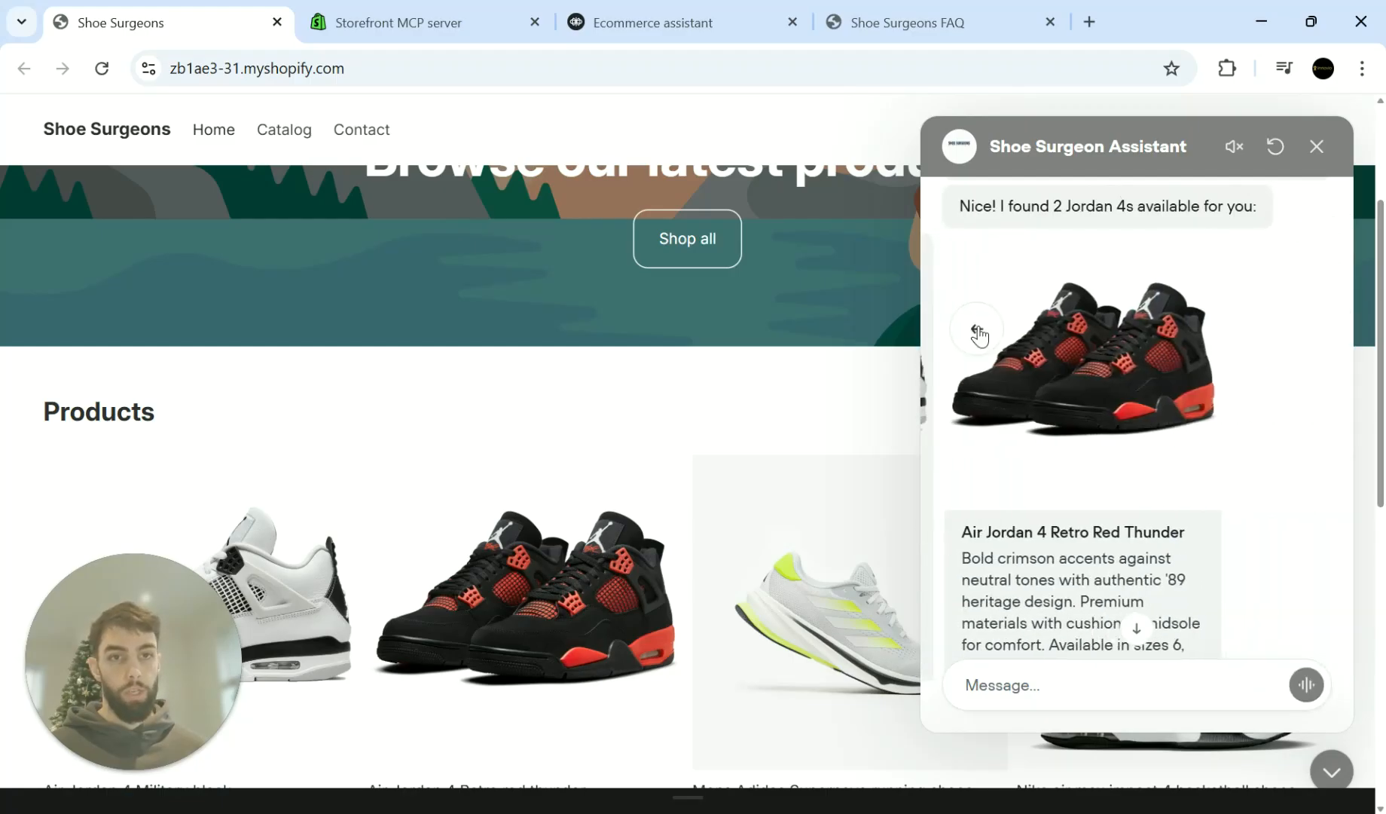
pyautogui.click(975, 326)
pyautogui.scroll(-4, 1163, 416)
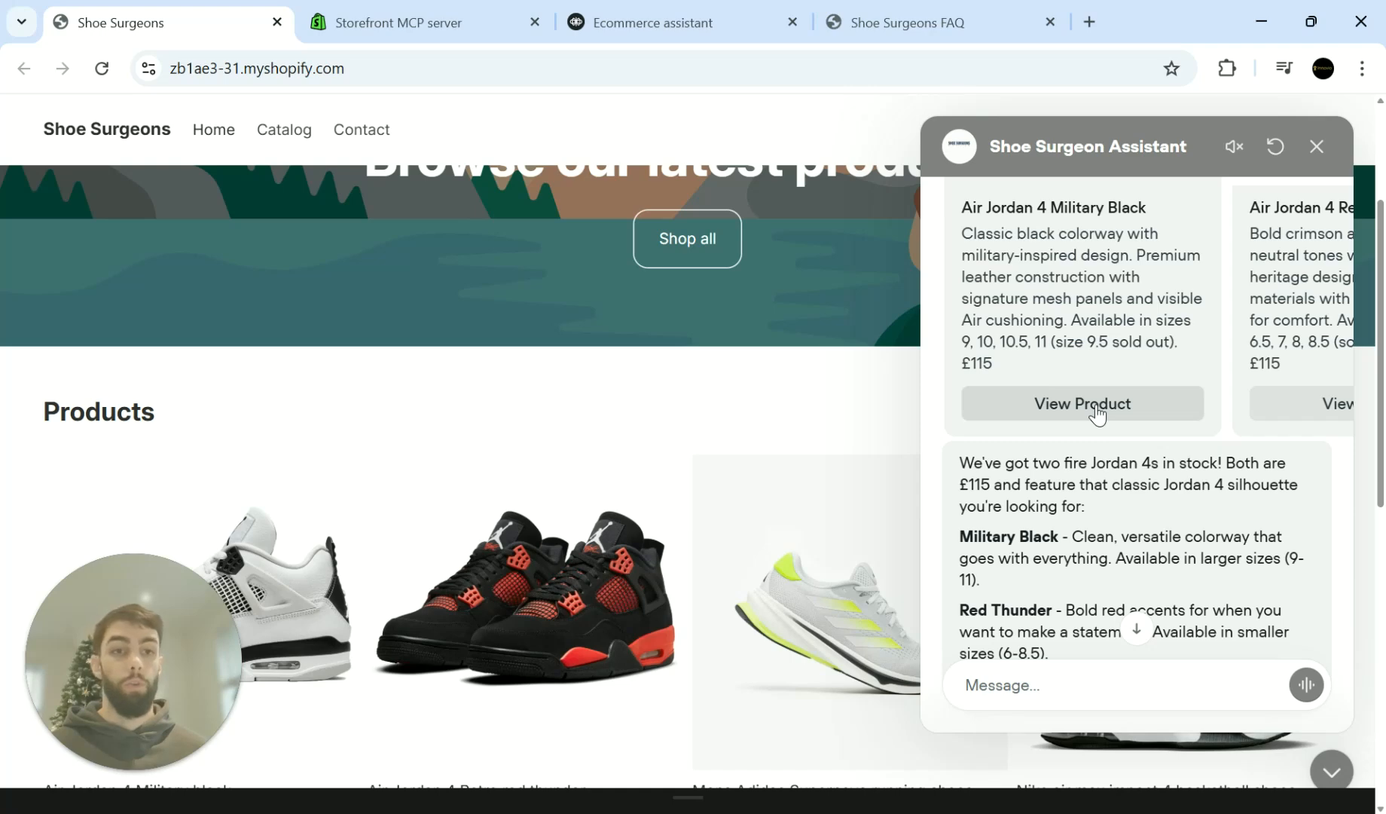
pyautogui.scroll(-2, 1138, 439)
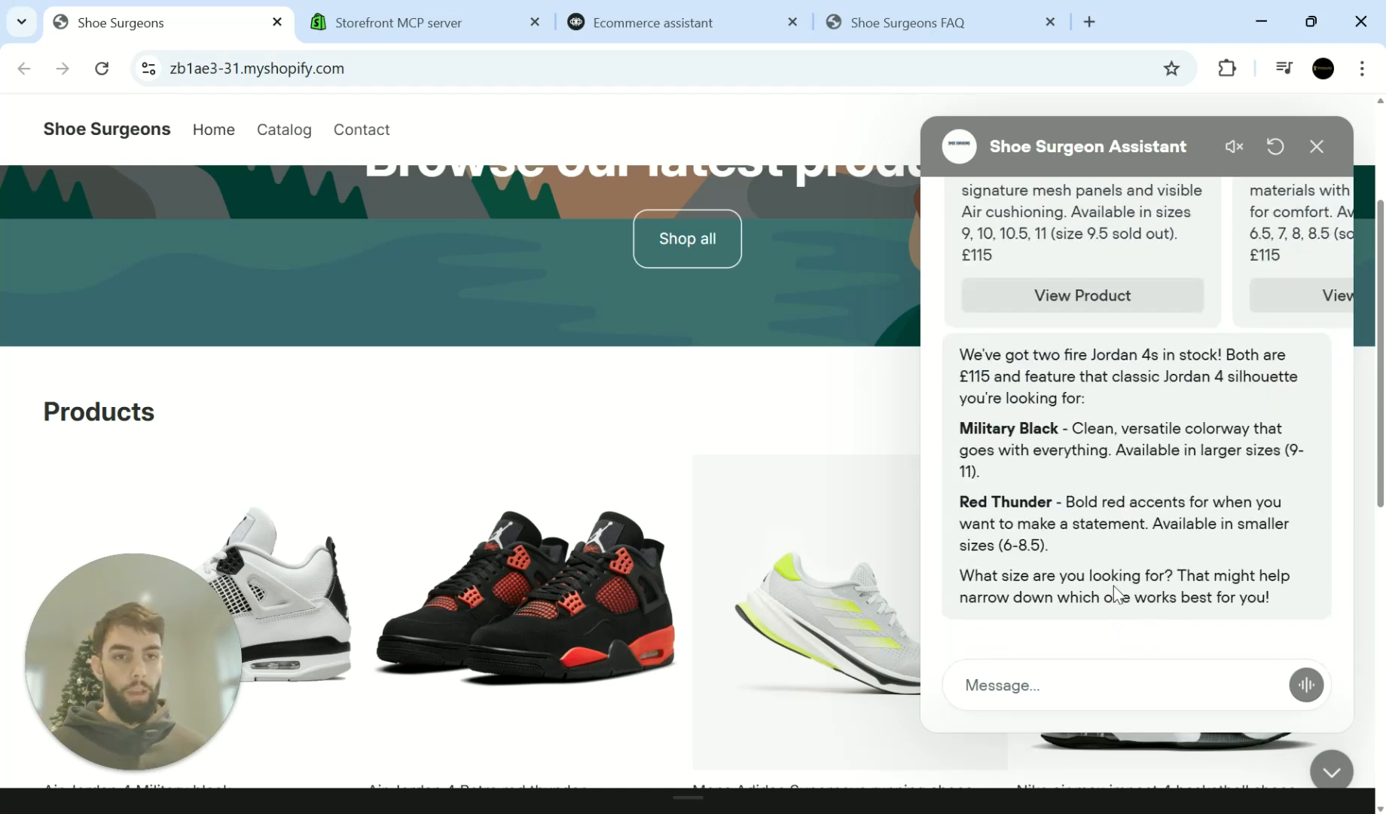
# Step: Send the assistant the message "i like the military blacks, have you got a 9.5?"
pyautogui.click(1181, 702)
pyautogui.write('i like the military')
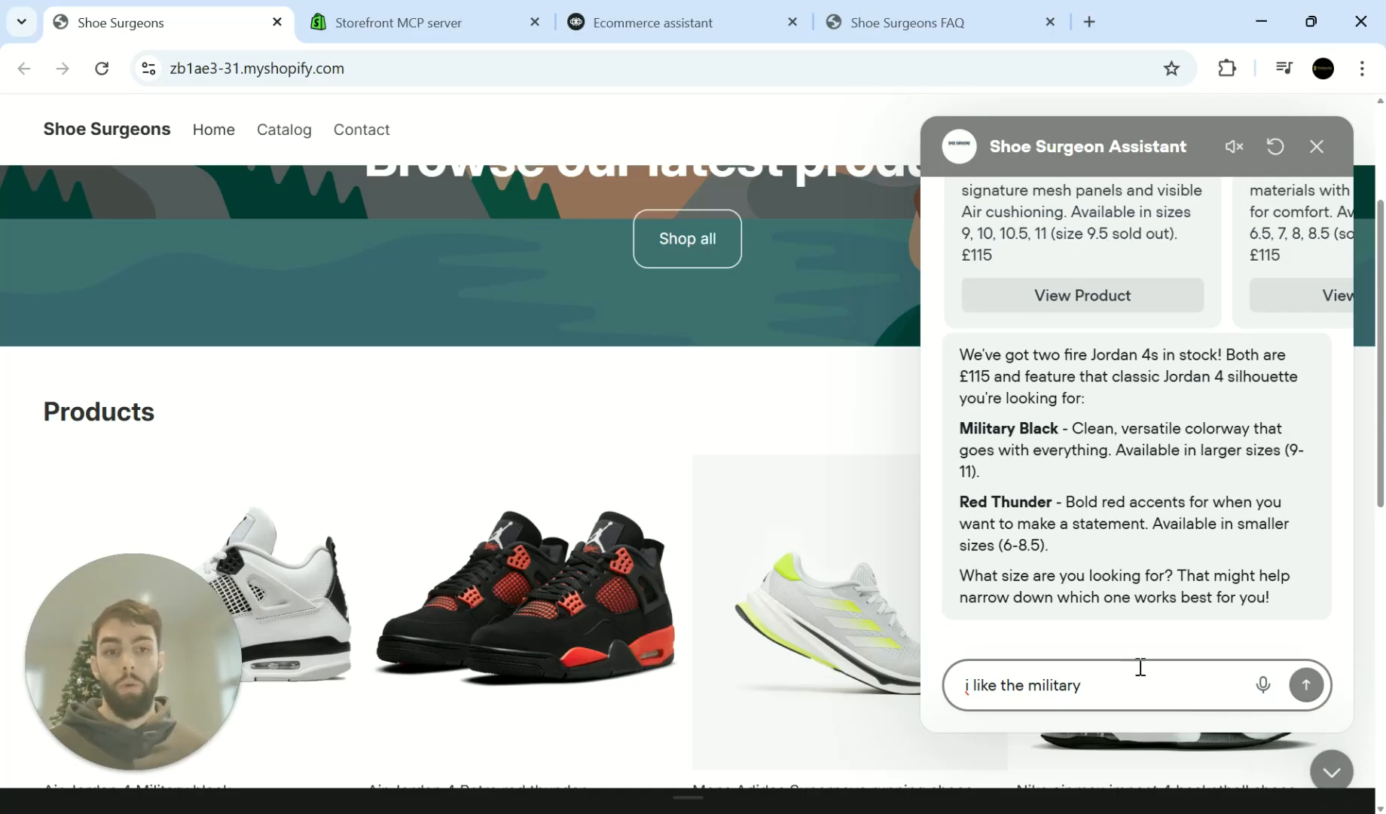
pyautogui.write(' bla')
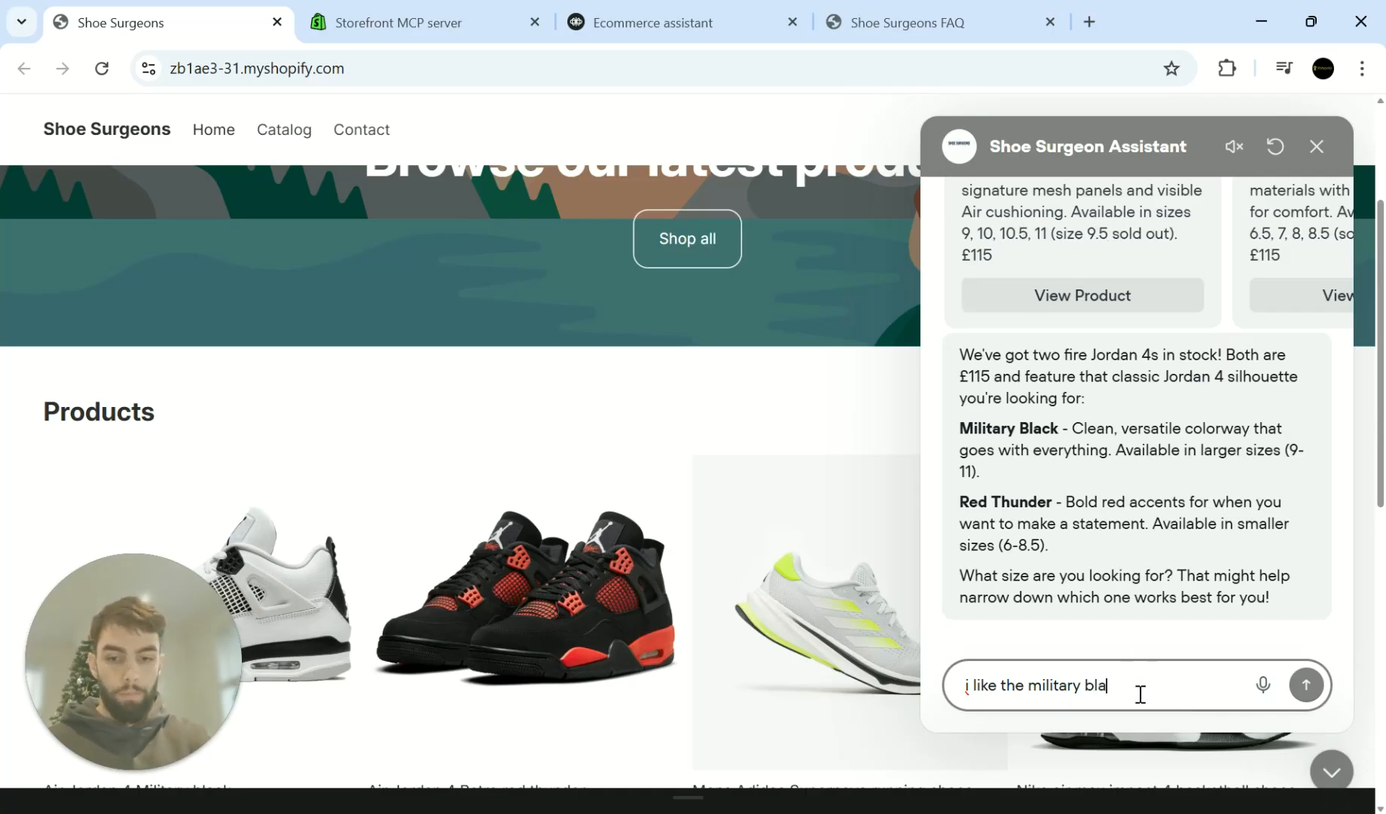
pyautogui.write('cks, have you got ')
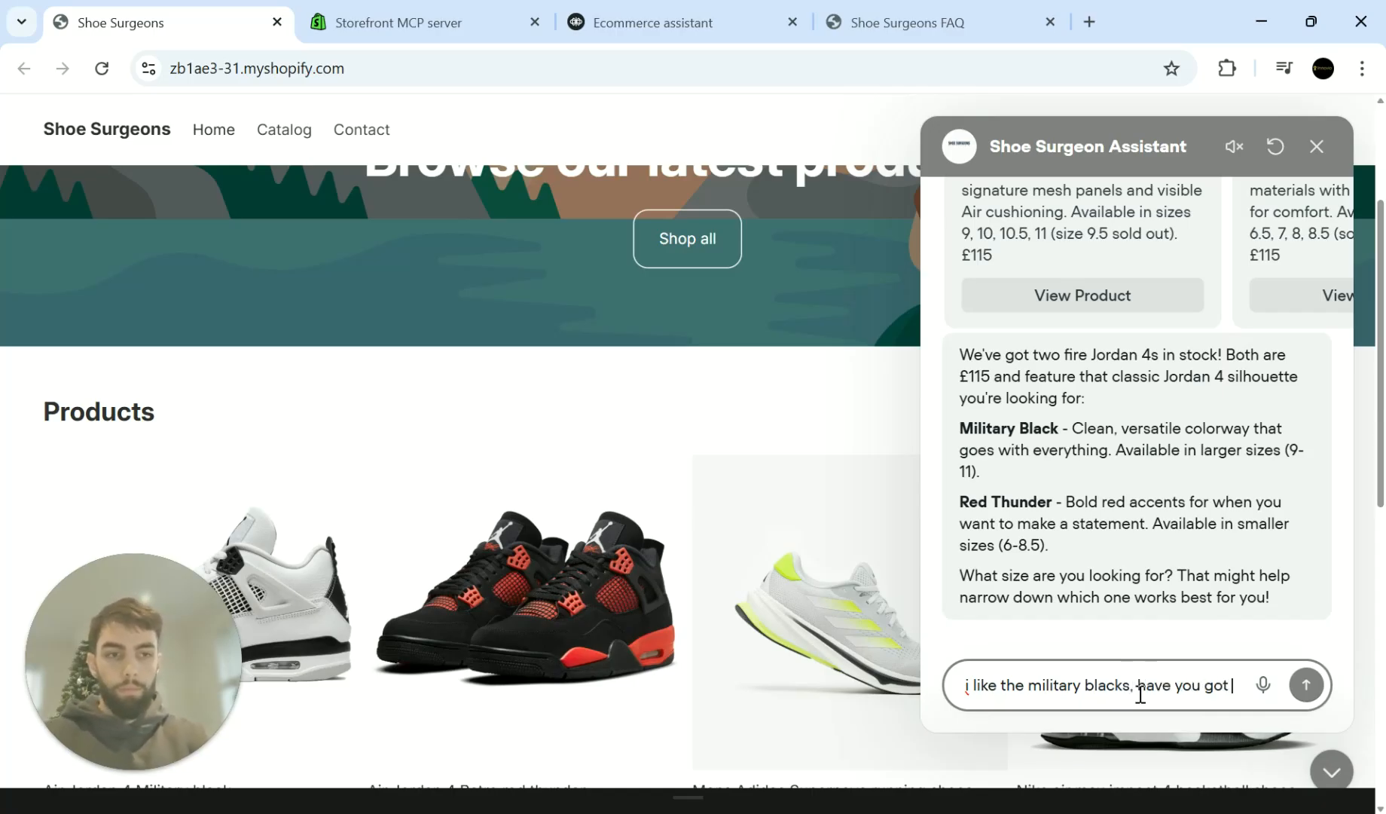
pyautogui.write('a 9.5?')
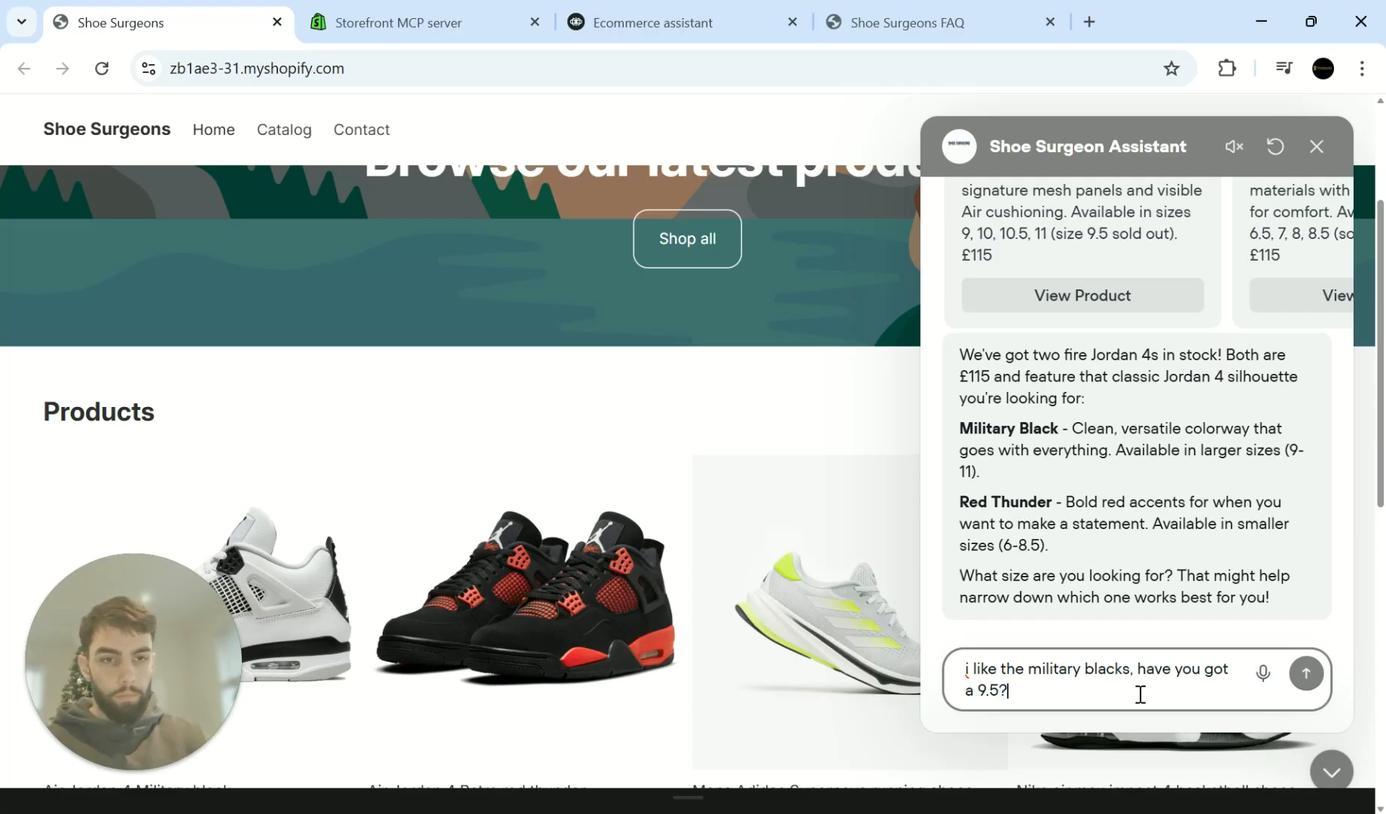
pyautogui.press('Return')
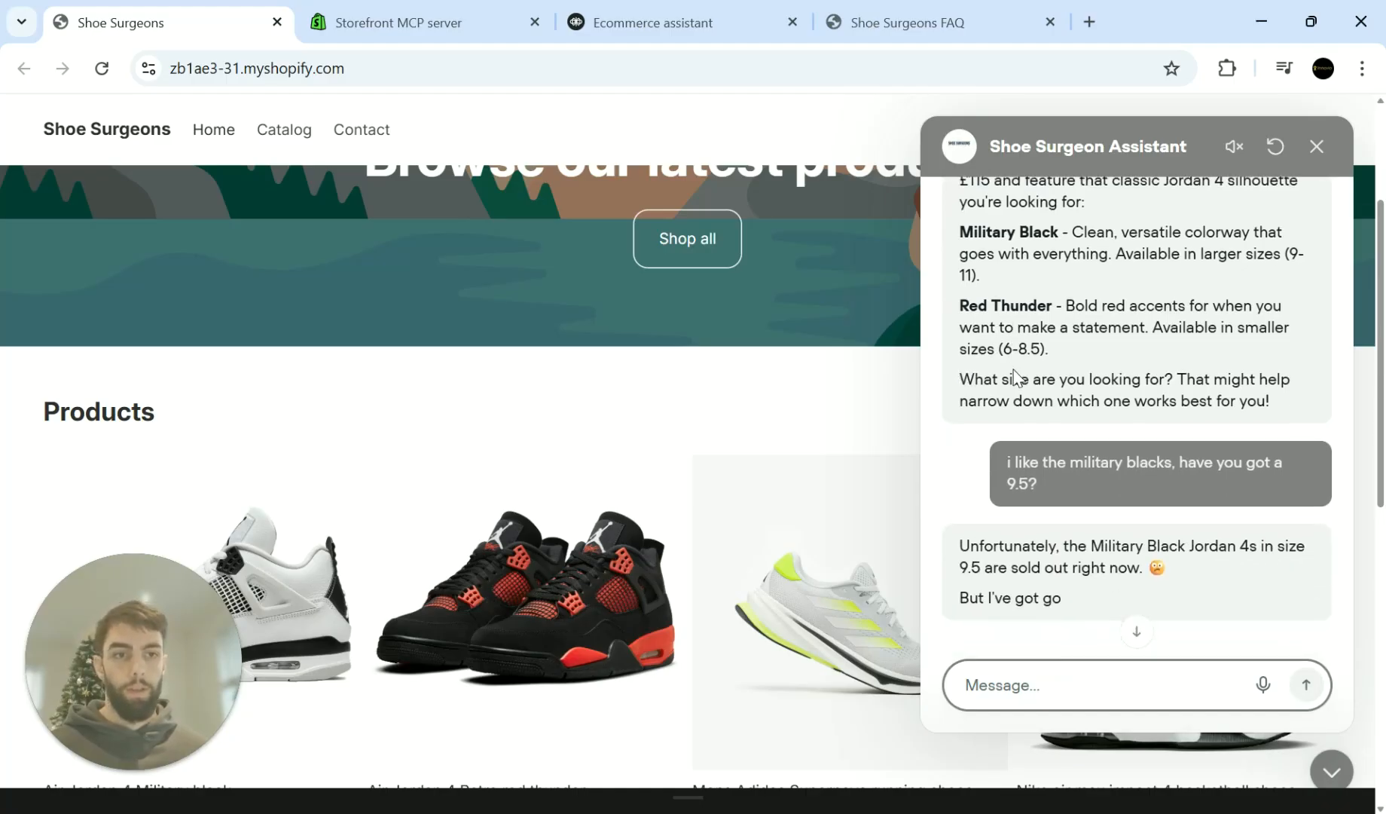
# Step: Check the assistant's answer on size 9.5 against the sizes given on the Military Black product card
pyautogui.scroll(5, 1055, 467)
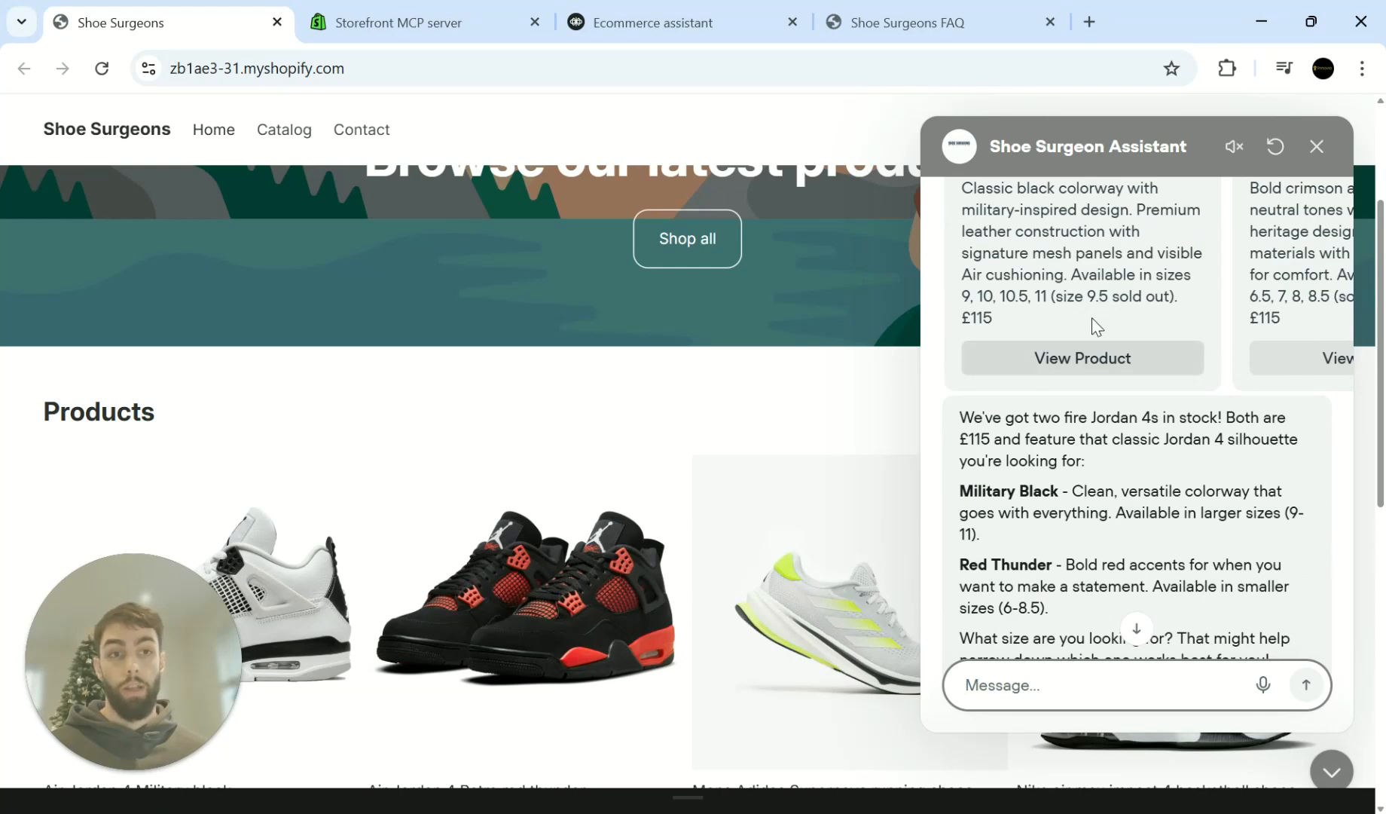
pyautogui.scroll(-5, 1102, 318)
pyautogui.scroll(-3, 655, 460)
pyautogui.scroll(4, 1031, 535)
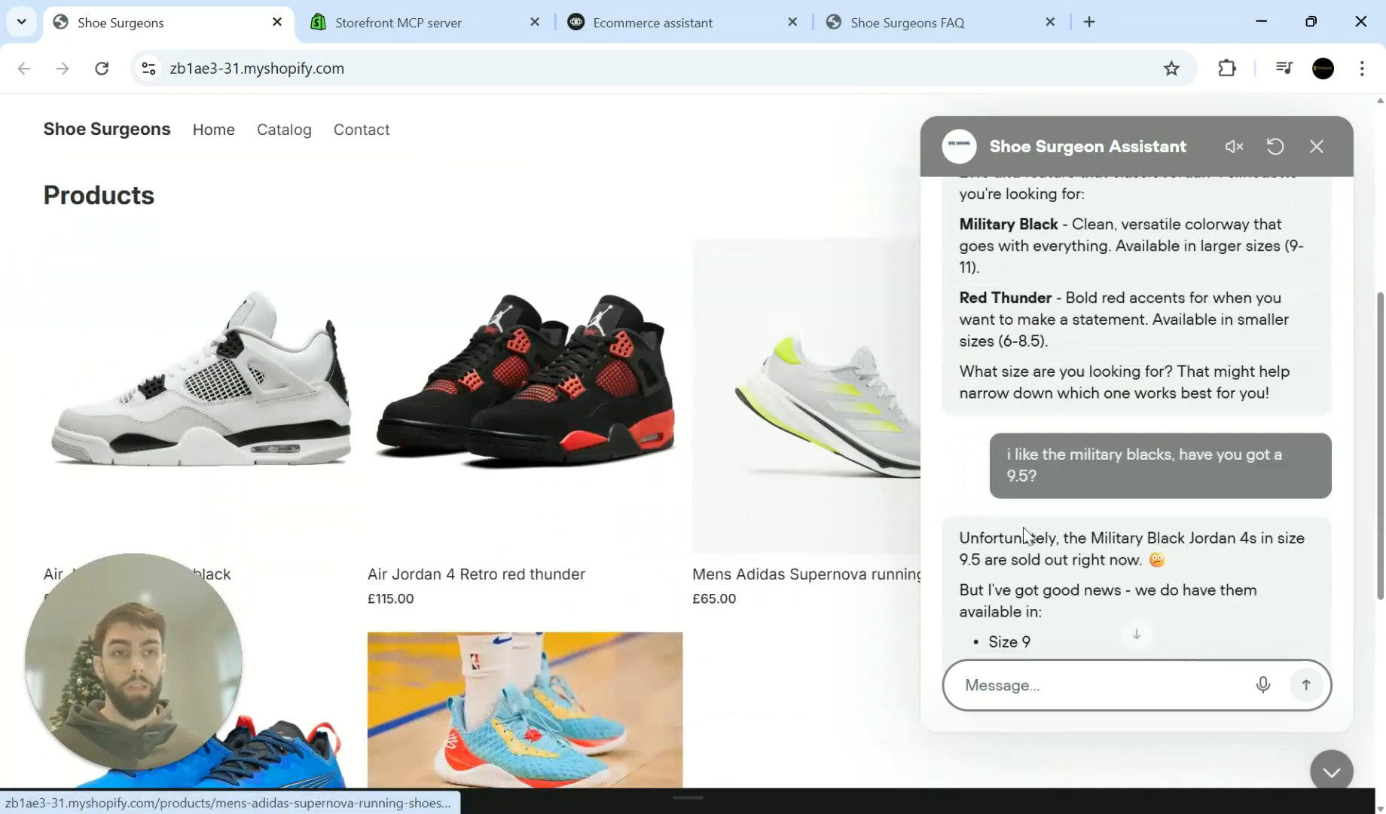
pyautogui.click(39, 293)
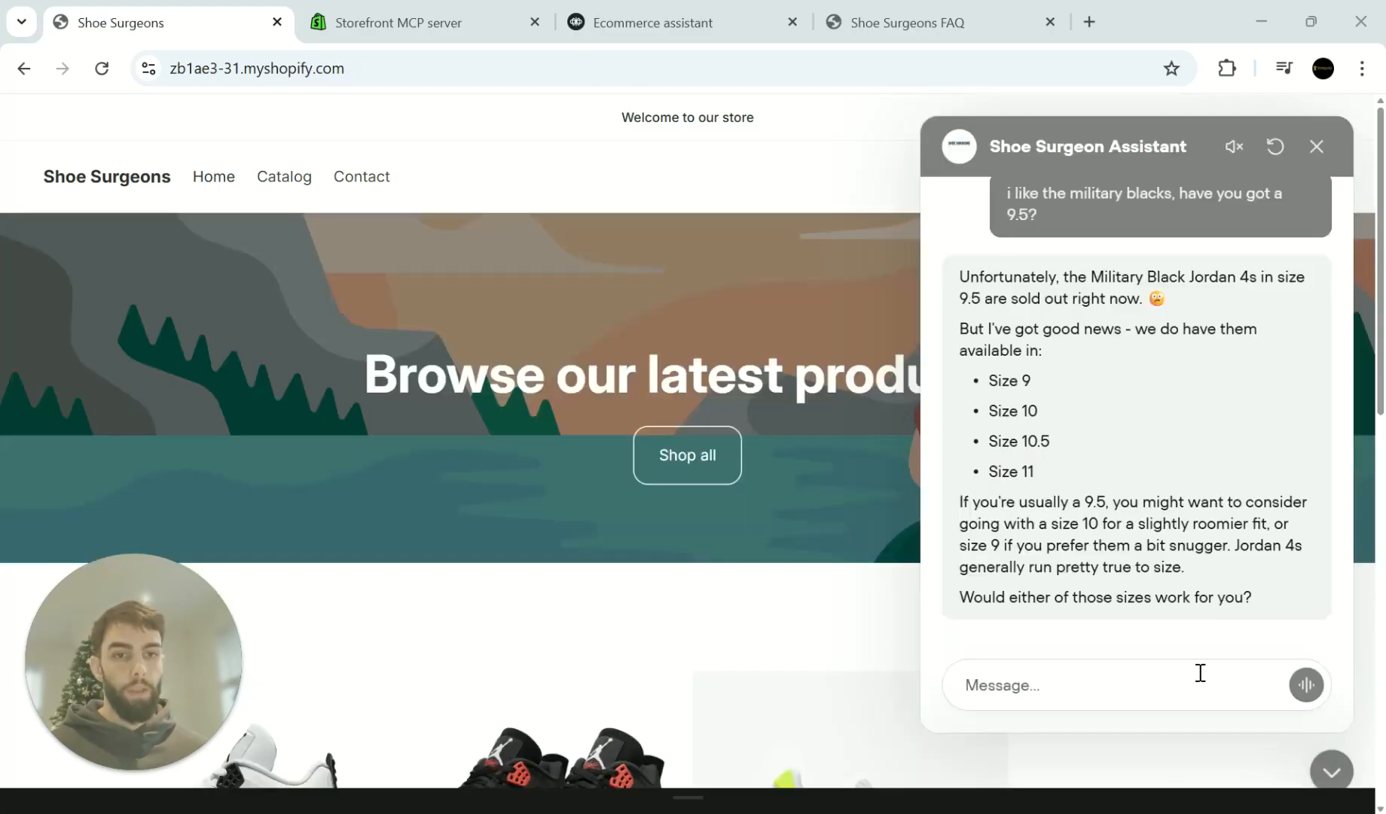
# Step: Send the assistant the message "Sure add this to my basket."
pyautogui.click(1200, 671)
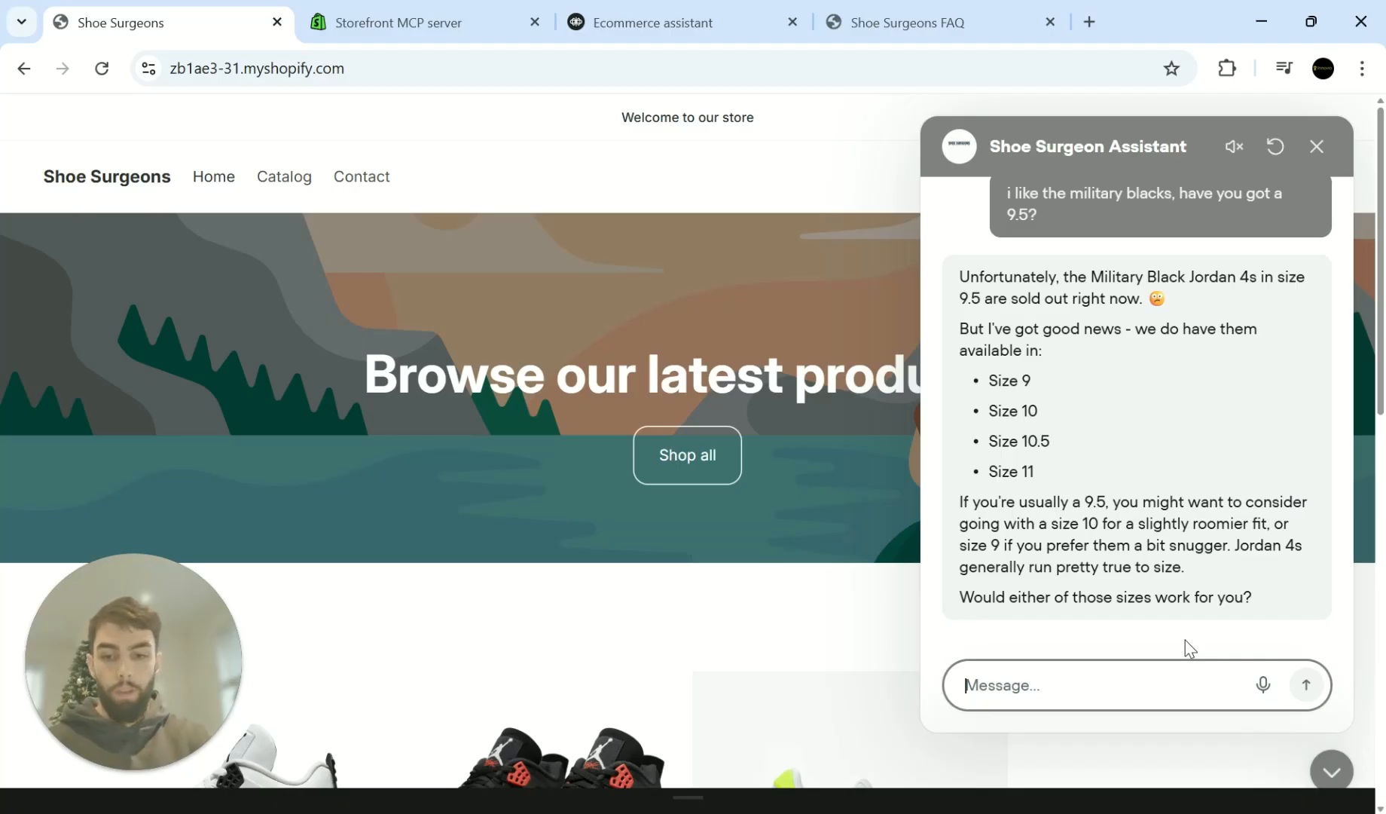
pyautogui.write('Sure a')
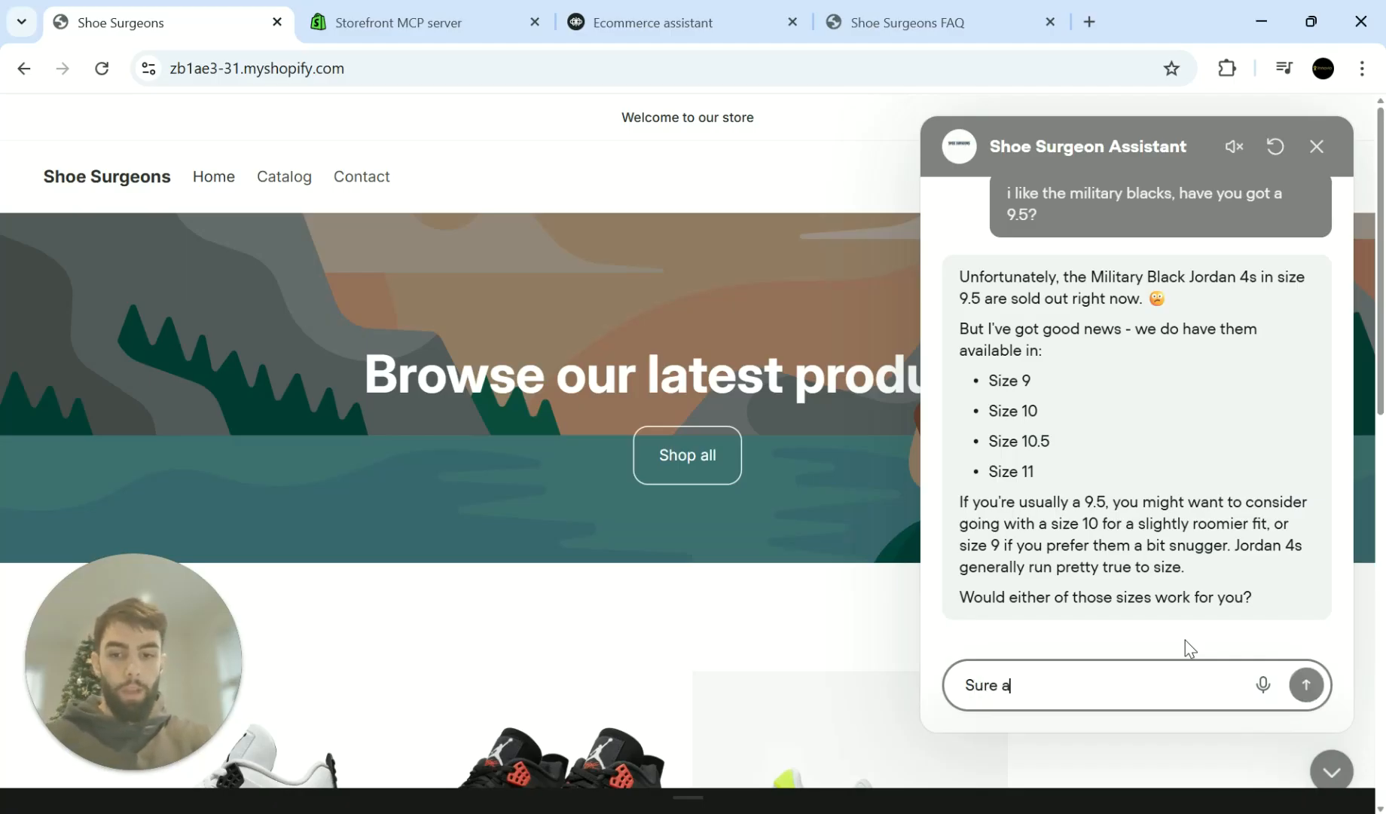
pyautogui.write('dd this to my ')
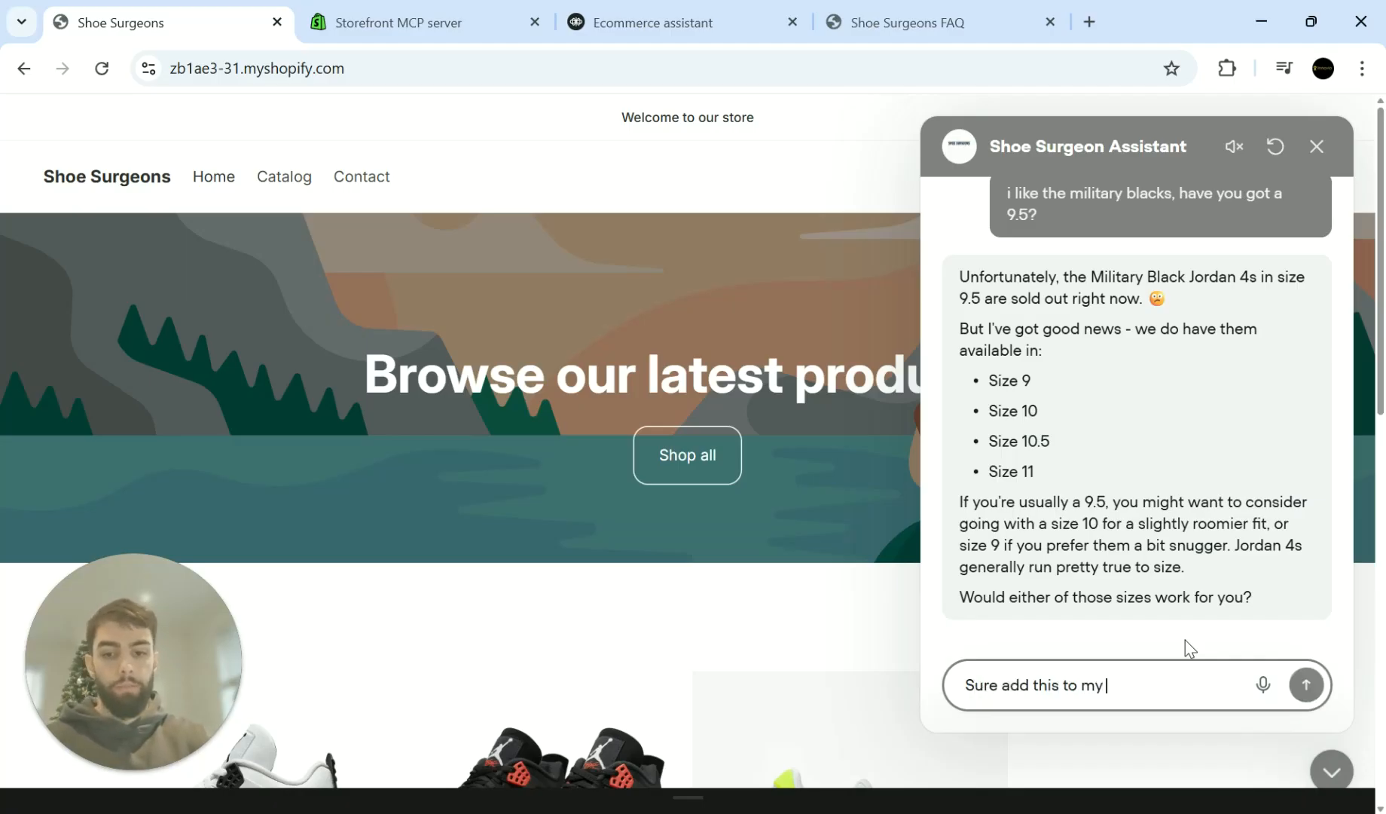
pyautogui.write('basket.')
pyautogui.press('Return')
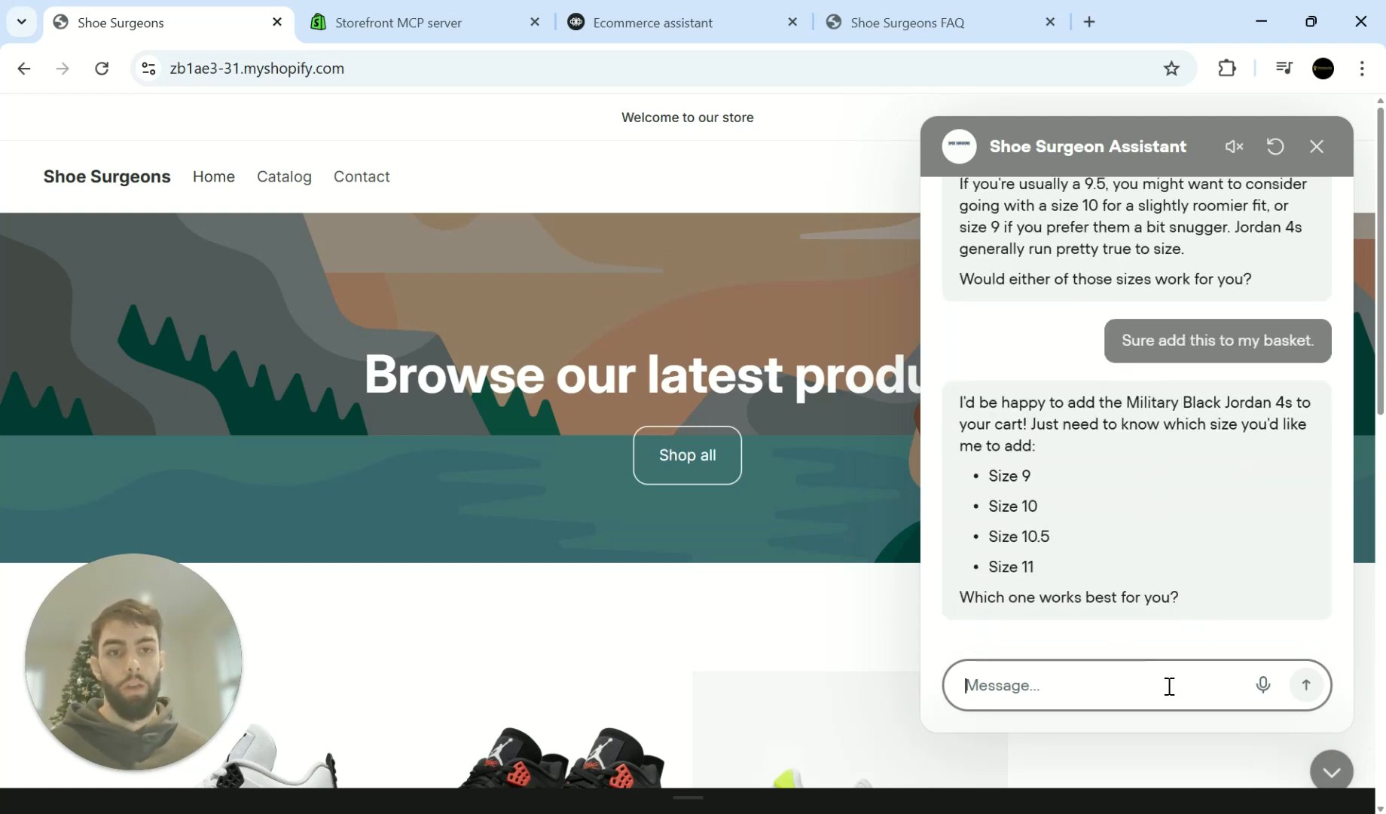
# Step: Send the assistant the message "size 10" and view the resulting cart update card for the Military Black pair
pyautogui.write('size 10')
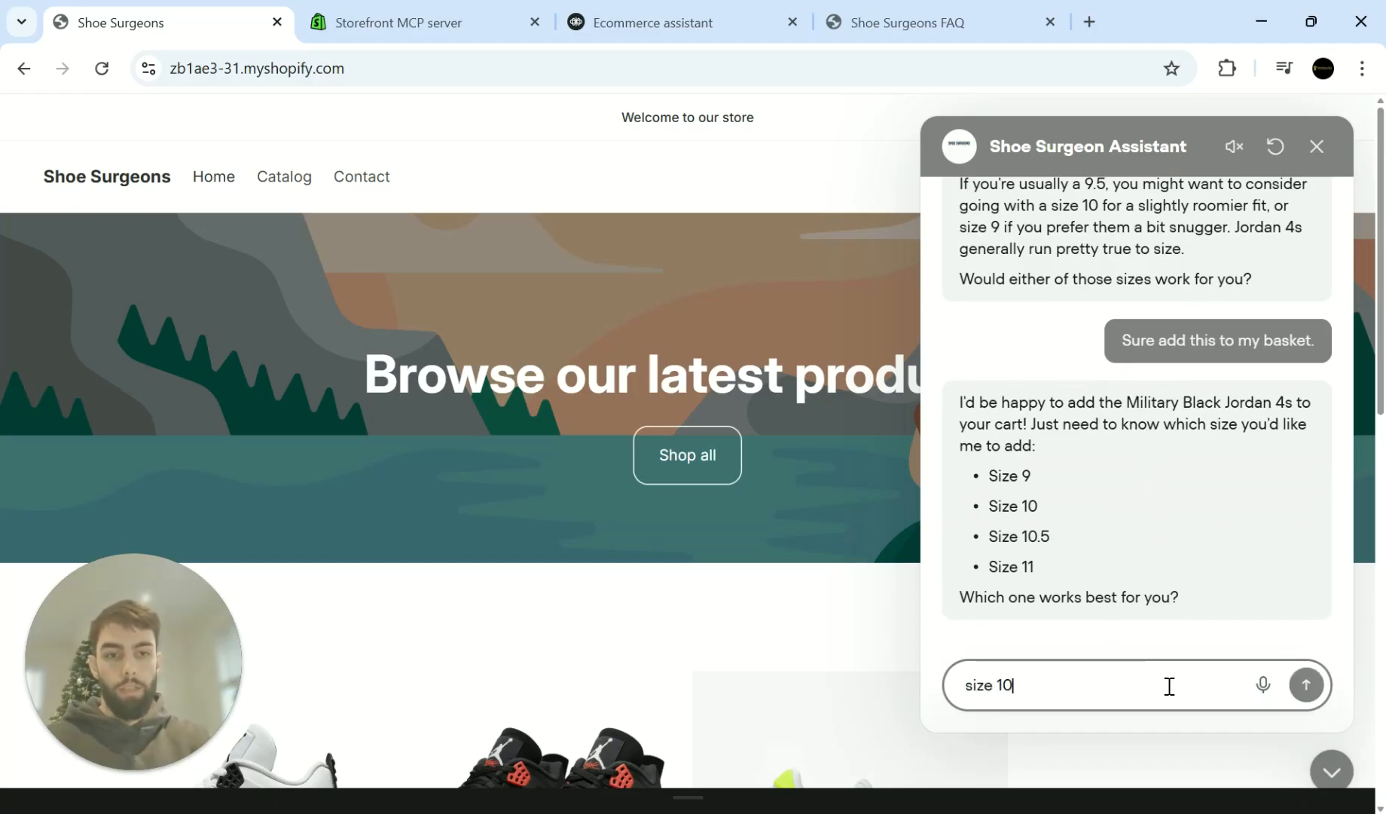
pyautogui.press('Return')
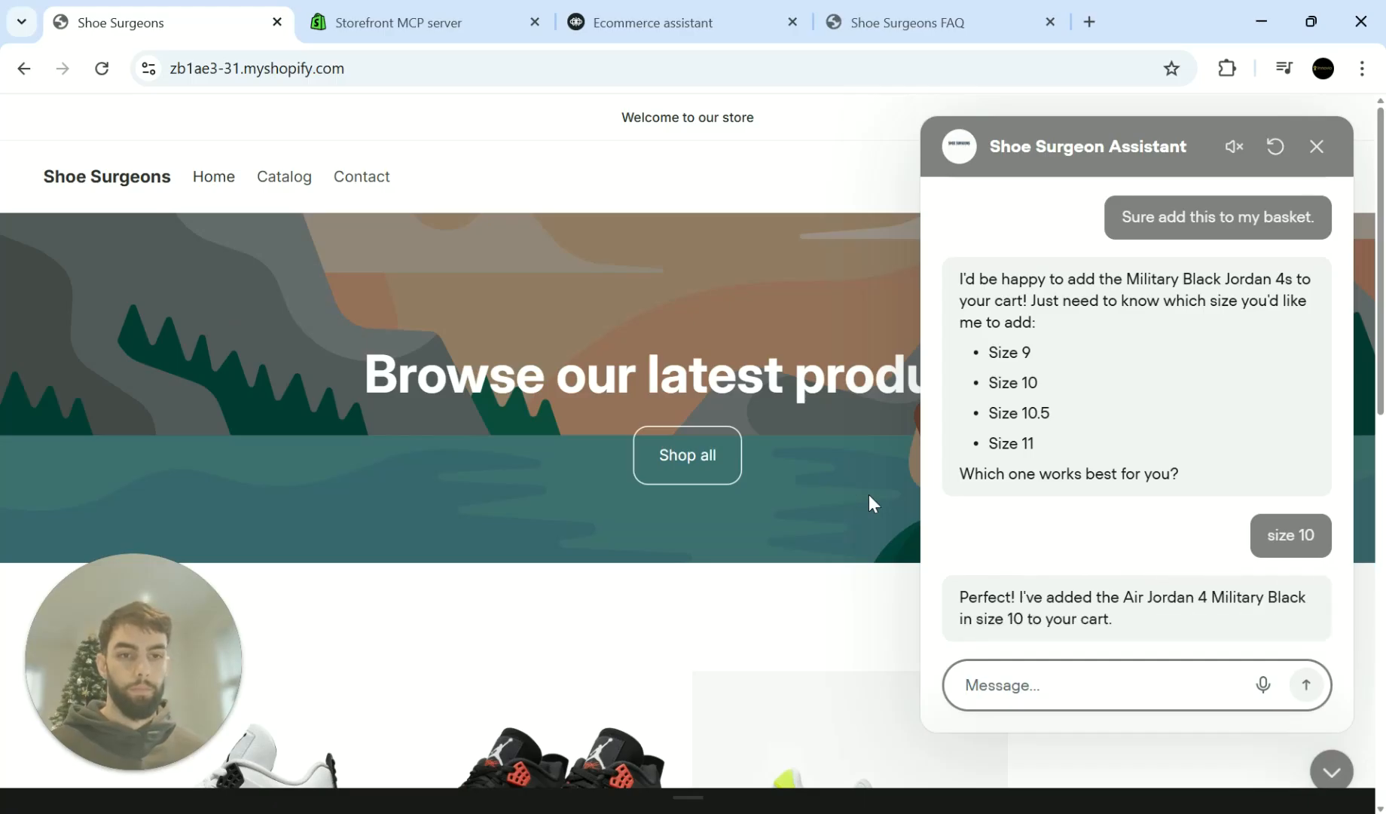
pyautogui.scroll(5, 1264, 520)
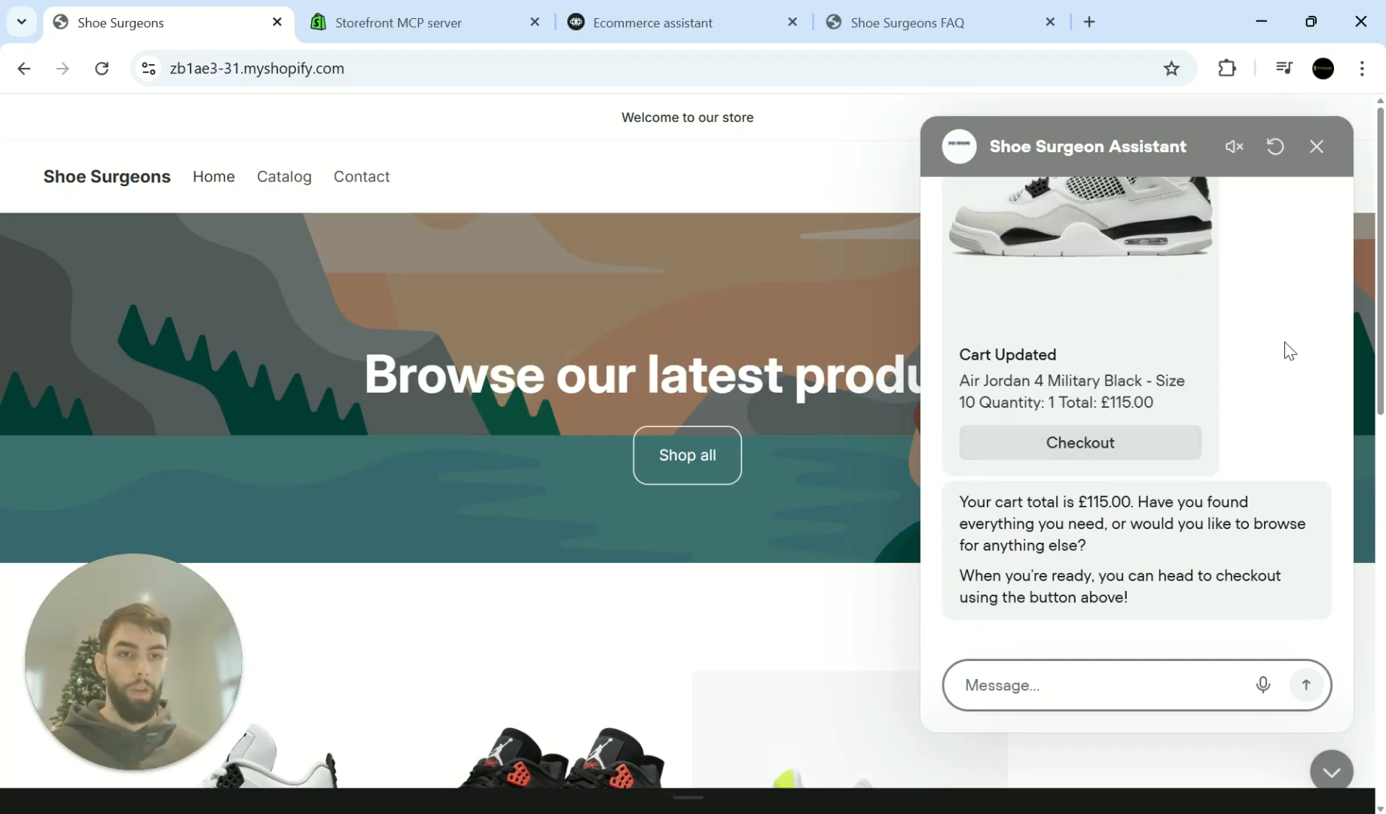
# Step: Send the assistant the message "hmm actually, what running shoes have you got?"
pyautogui.click(1029, 692)
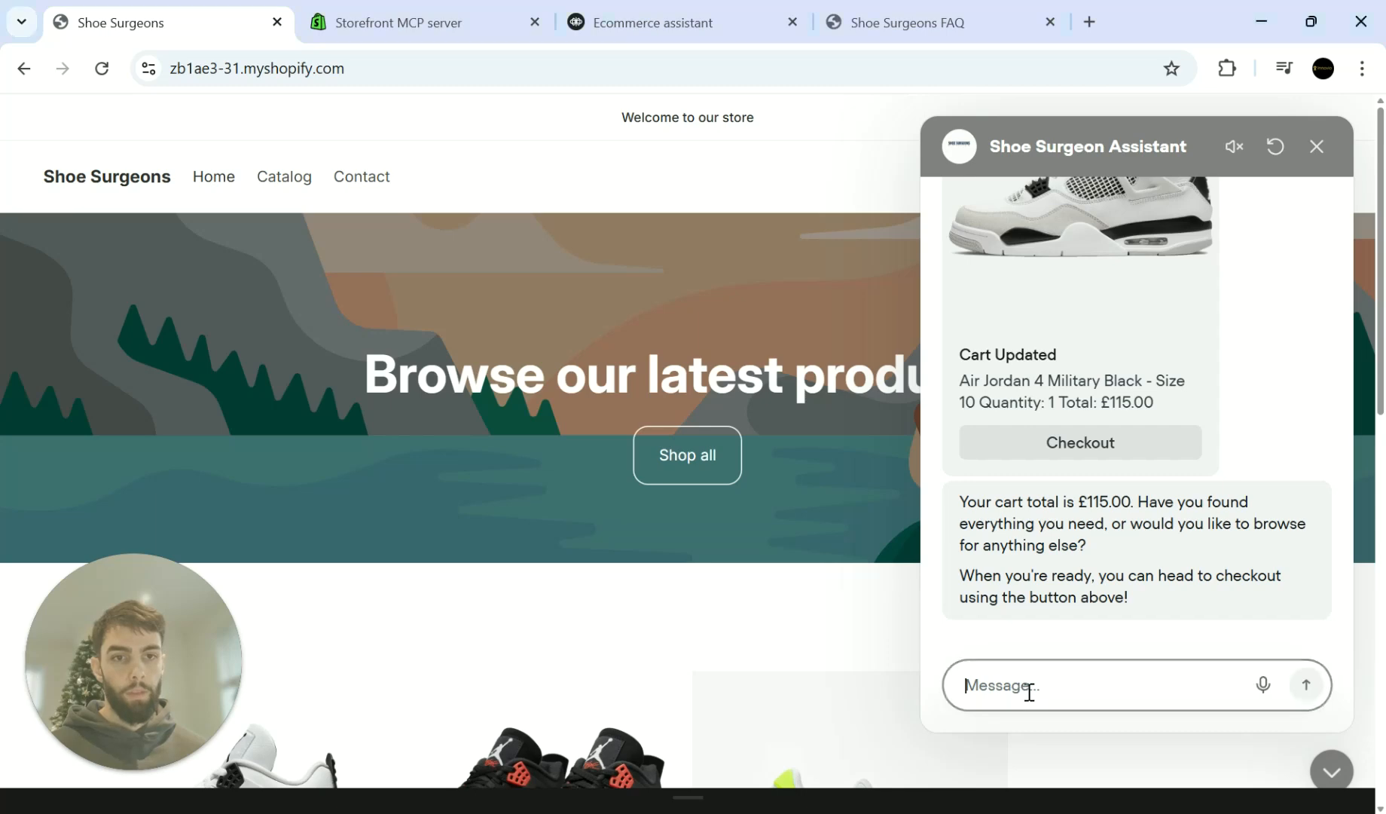
pyautogui.write('hm')
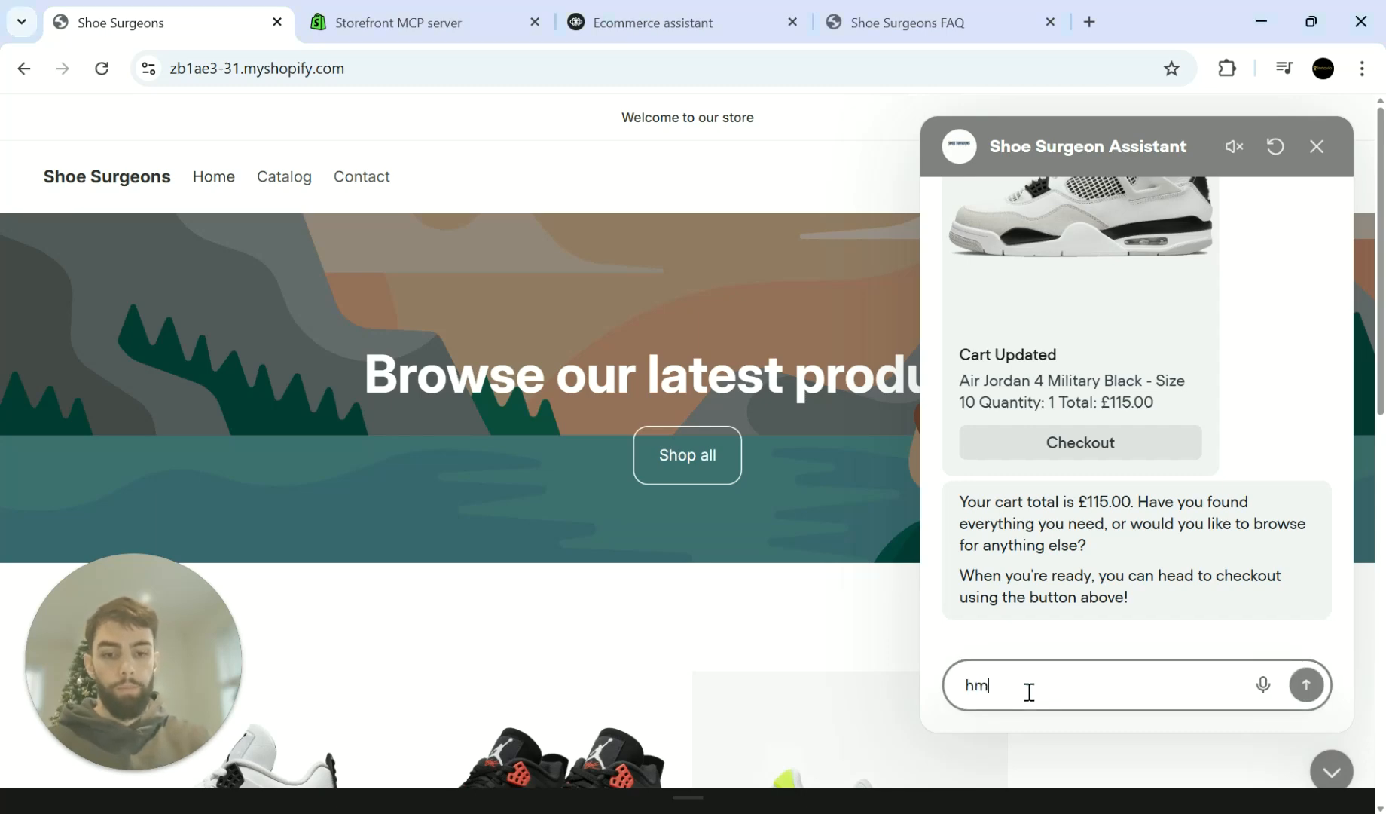
pyautogui.write('m actually, what running shoes have you got?')
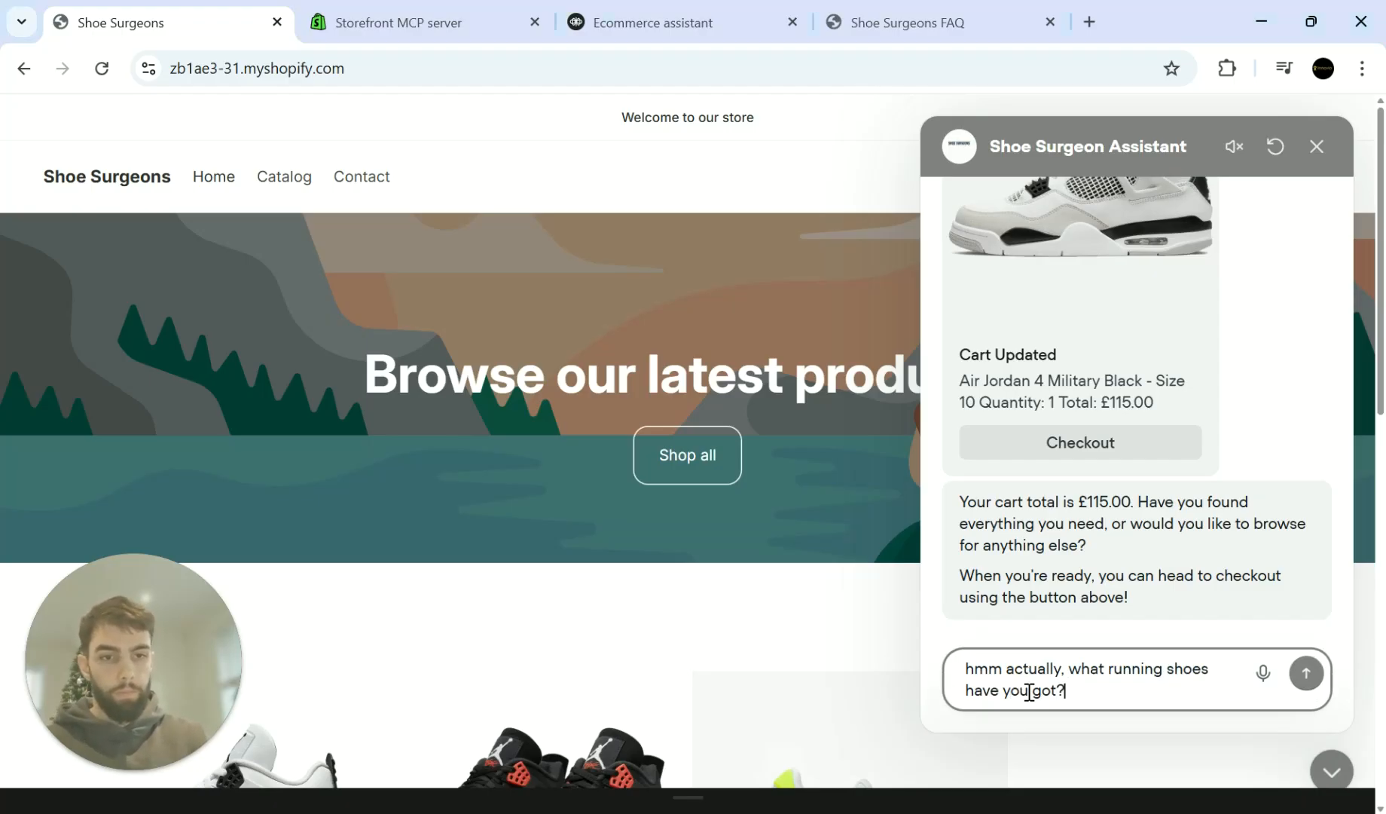
pyautogui.press('Return')
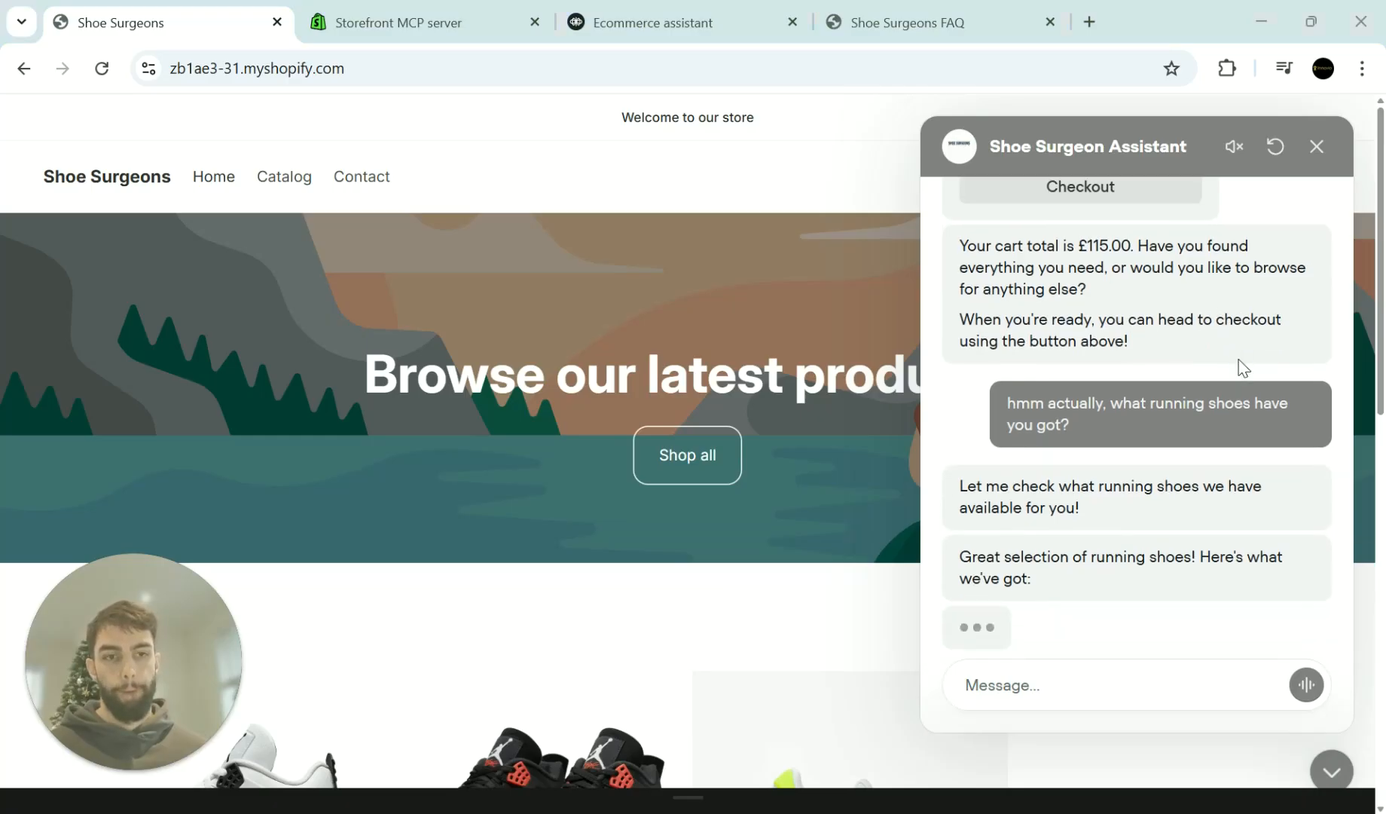
# Step: Examine each running shoe card the assistant suggests and compare the suggestions with the products listed on the store page
pyautogui.scroll(3, 1201, 434)
pyautogui.scroll(-2, 1201, 434)
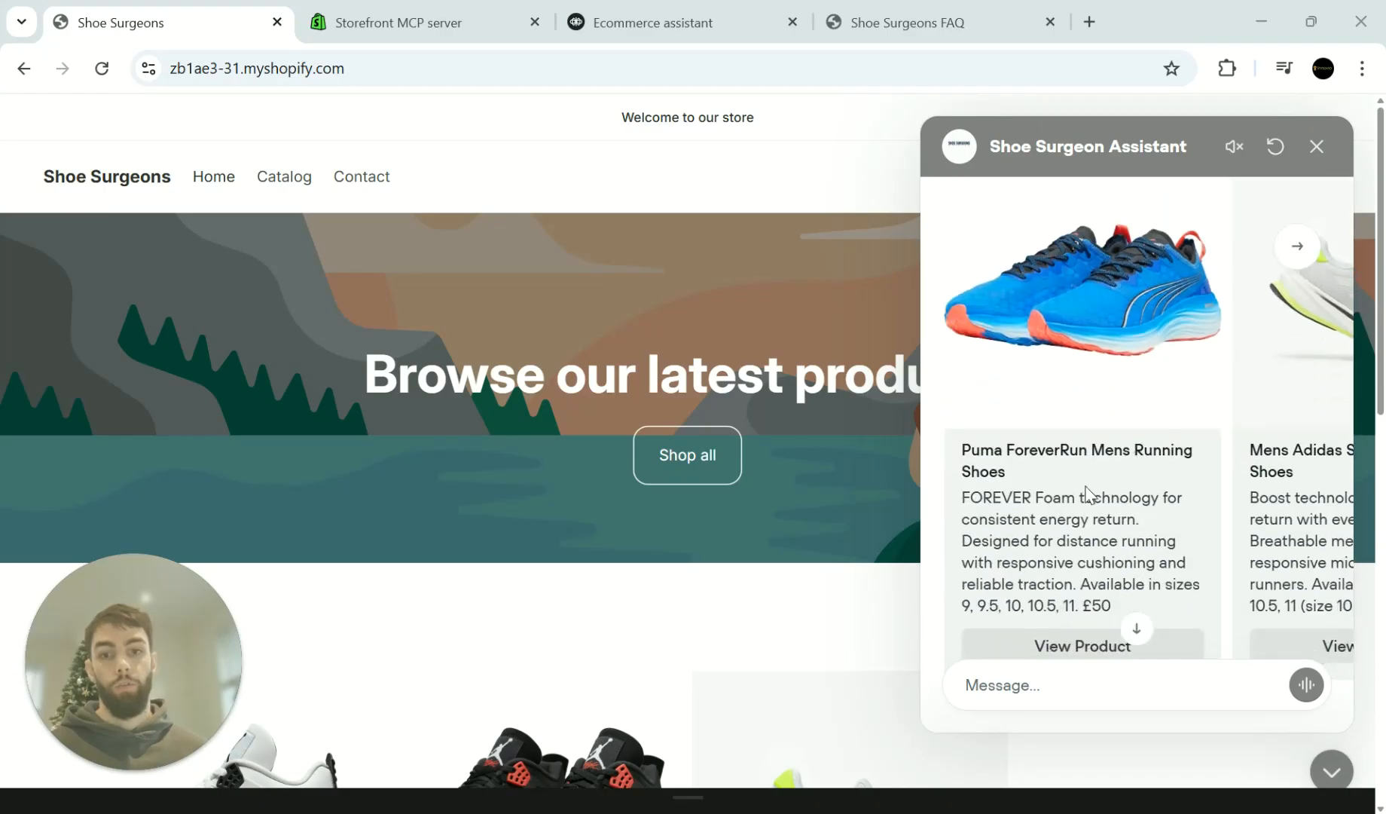
pyautogui.scroll(1, 1191, 442)
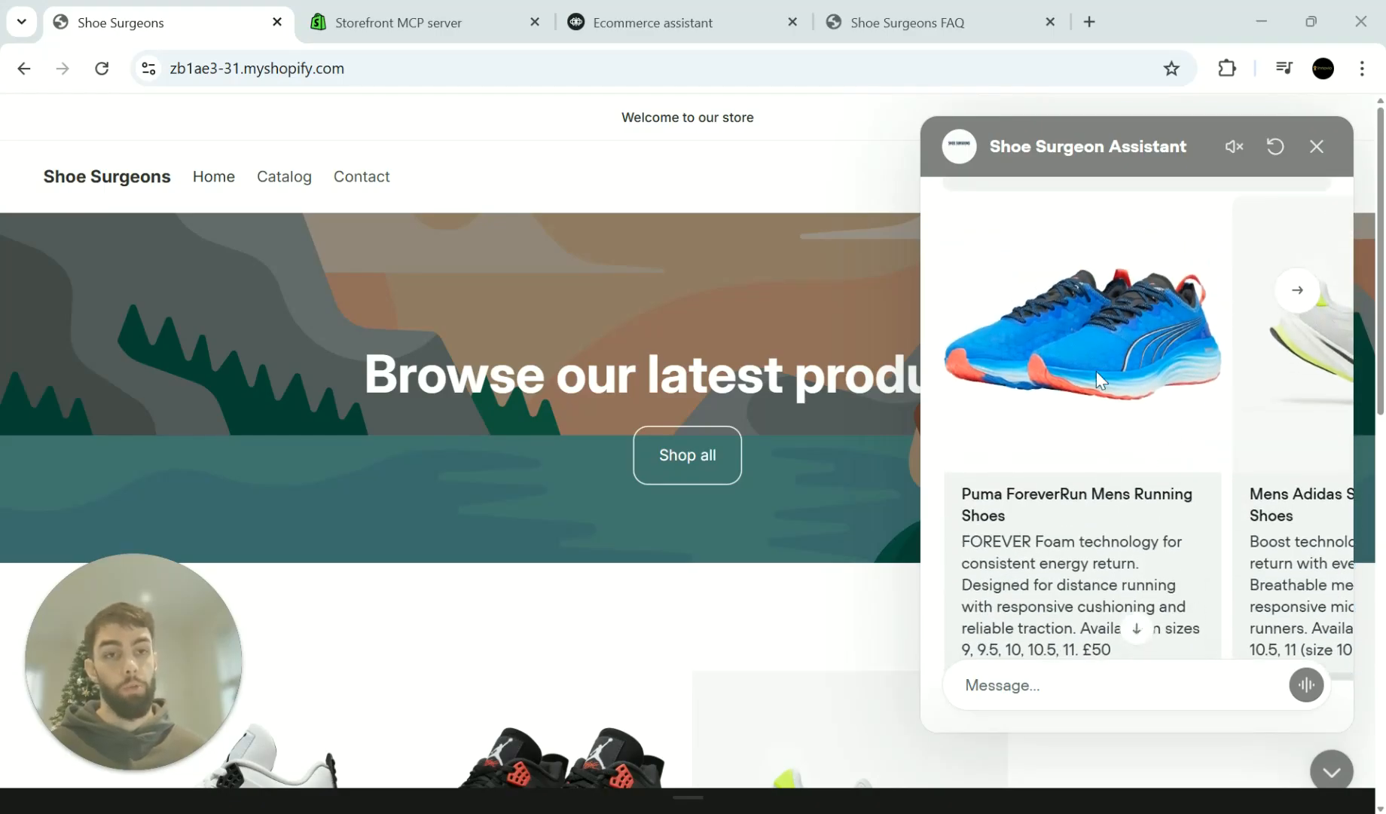
pyautogui.click(1298, 292)
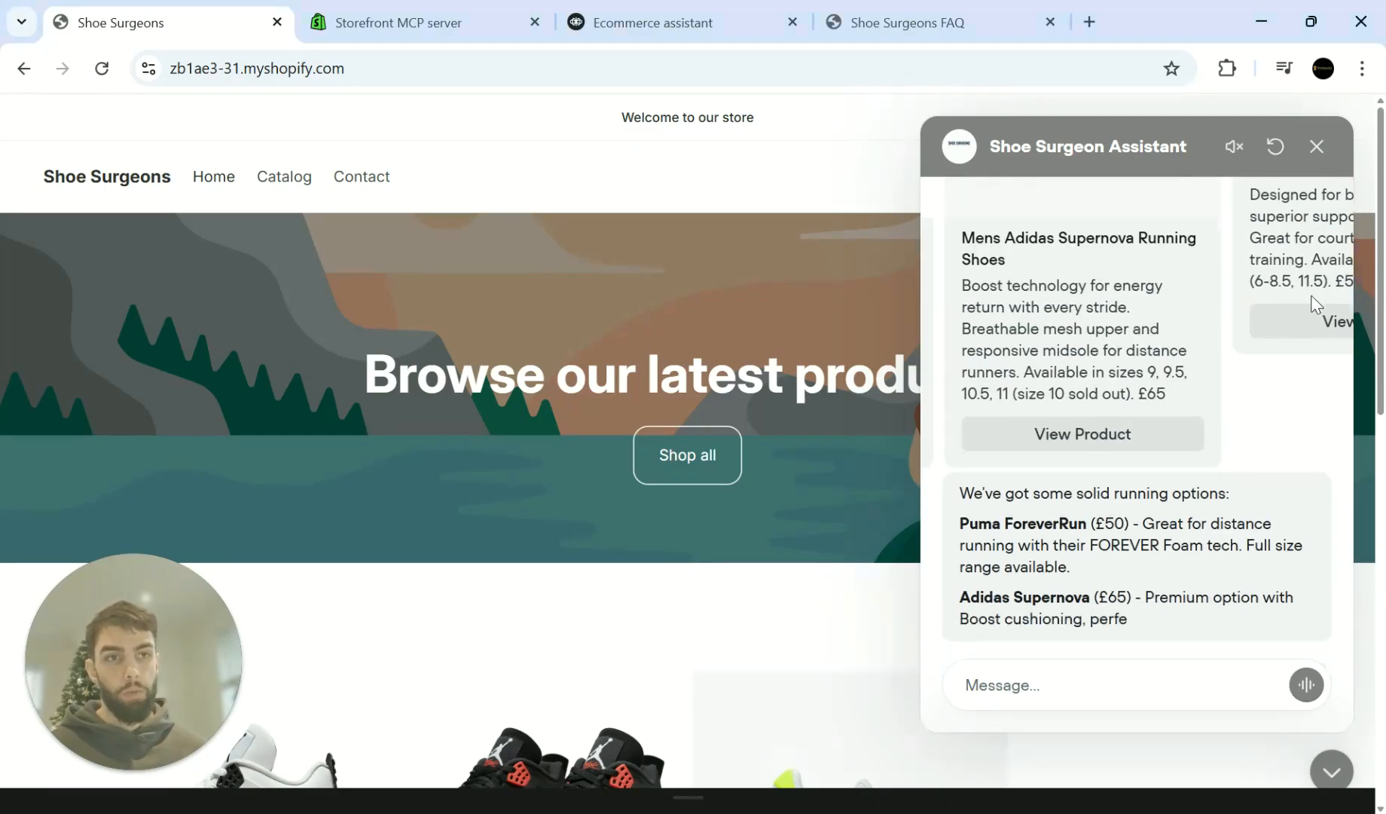
pyautogui.click(1298, 361)
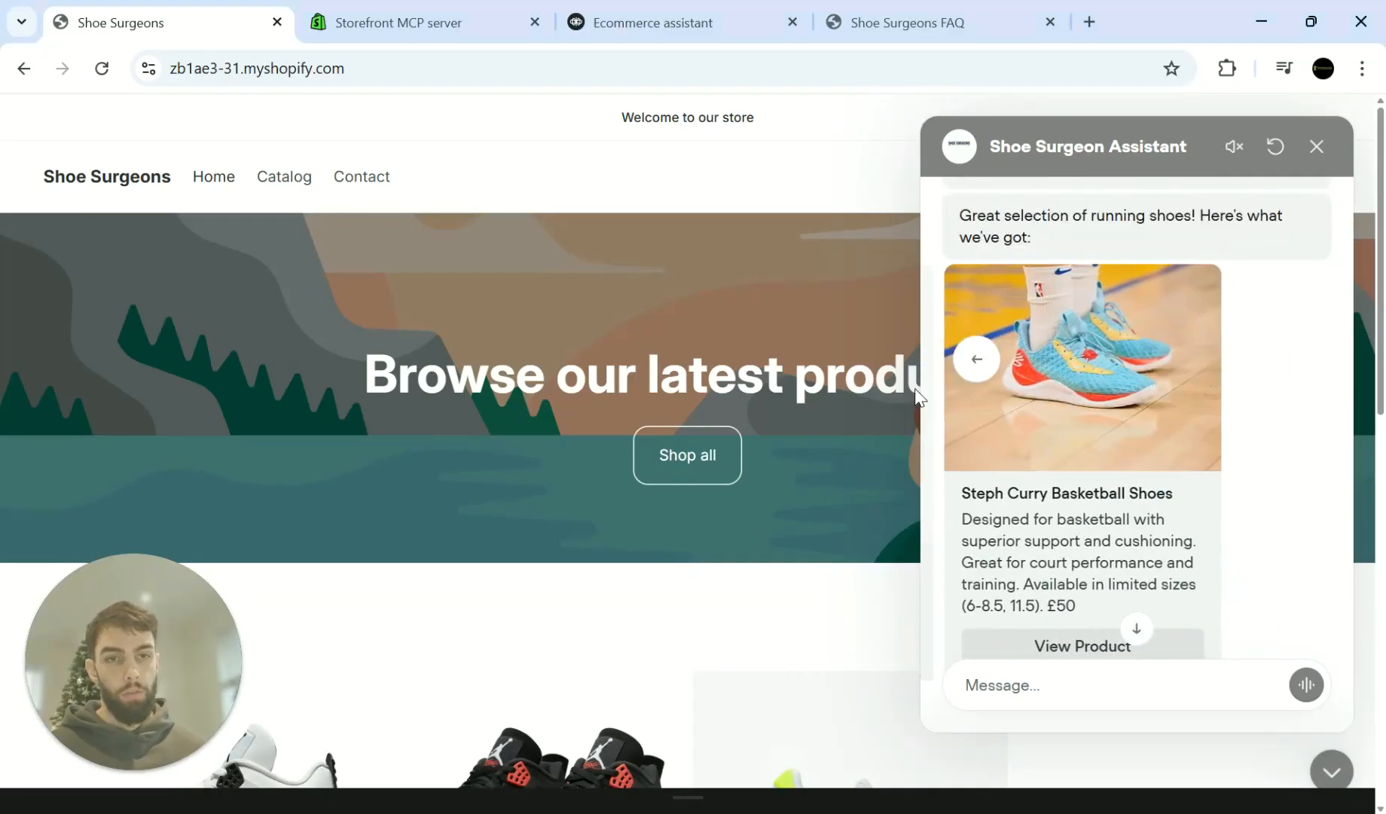
pyautogui.scroll(-6, 295, 620)
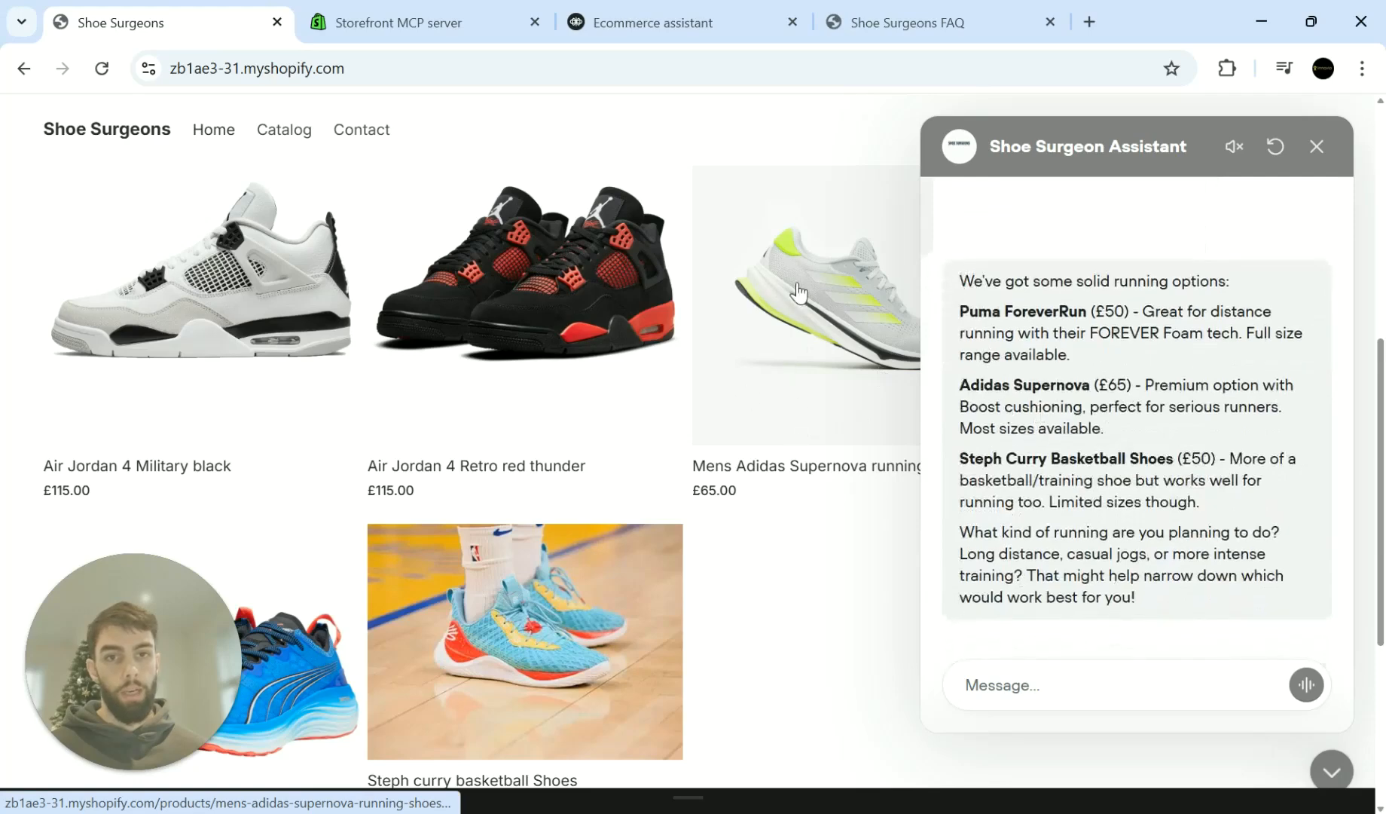
pyautogui.scroll(2, 814, 458)
pyautogui.scroll(-3, 1137, 413)
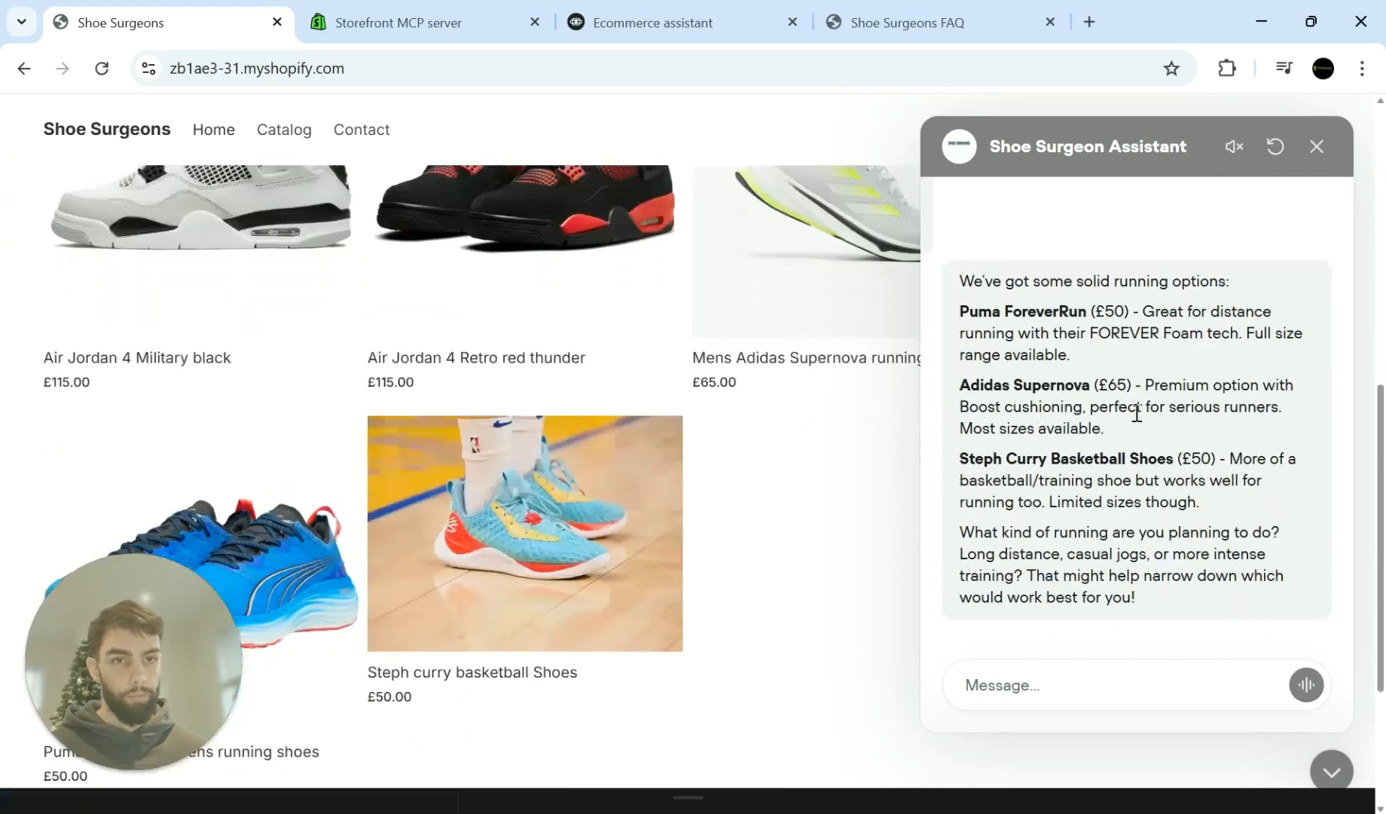
# Step: Answer the assistant's running question with "long distance", and request a pair with "i want the adidas size 9."
pyautogui.click(1164, 663)
pyautogui.write('long distance')
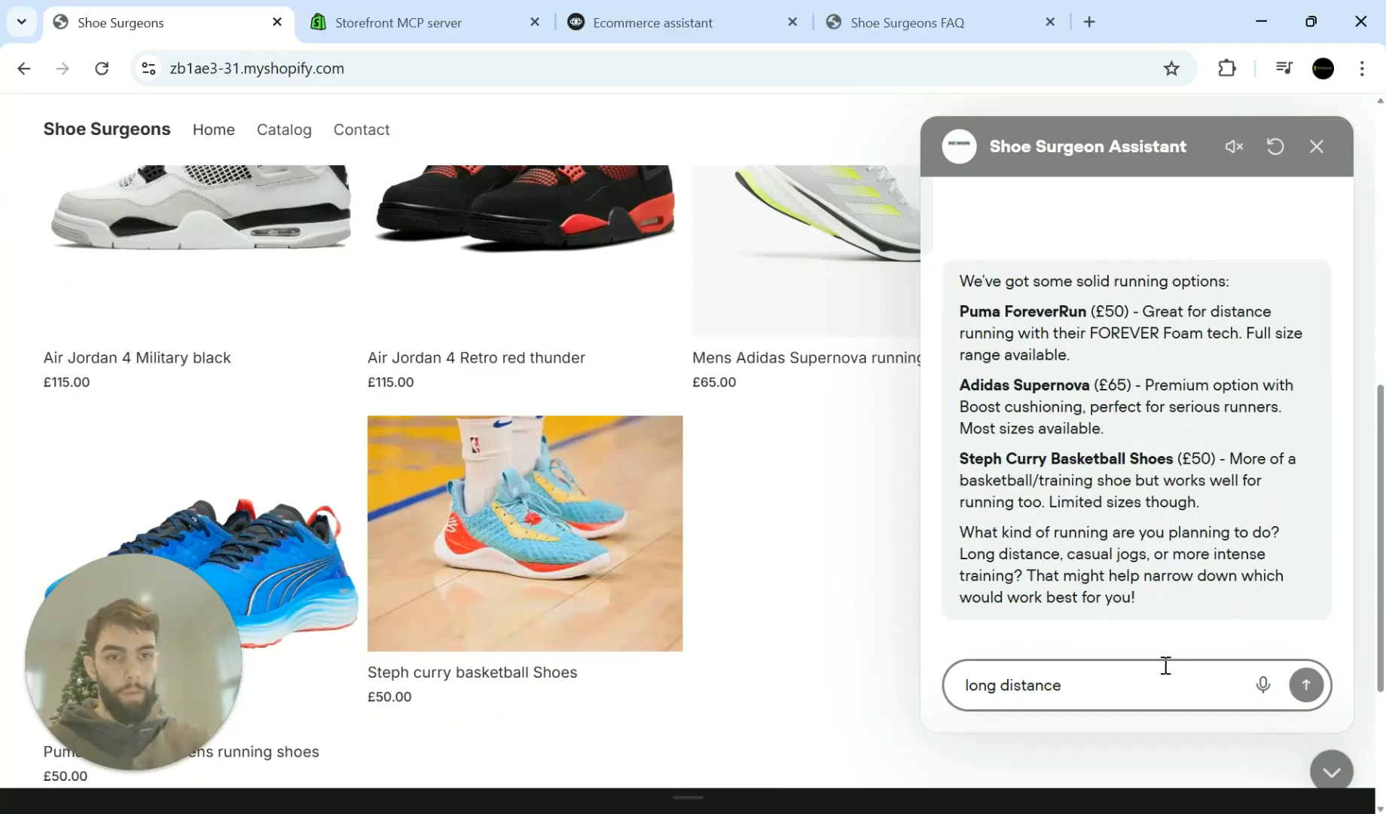
pyautogui.press('Return')
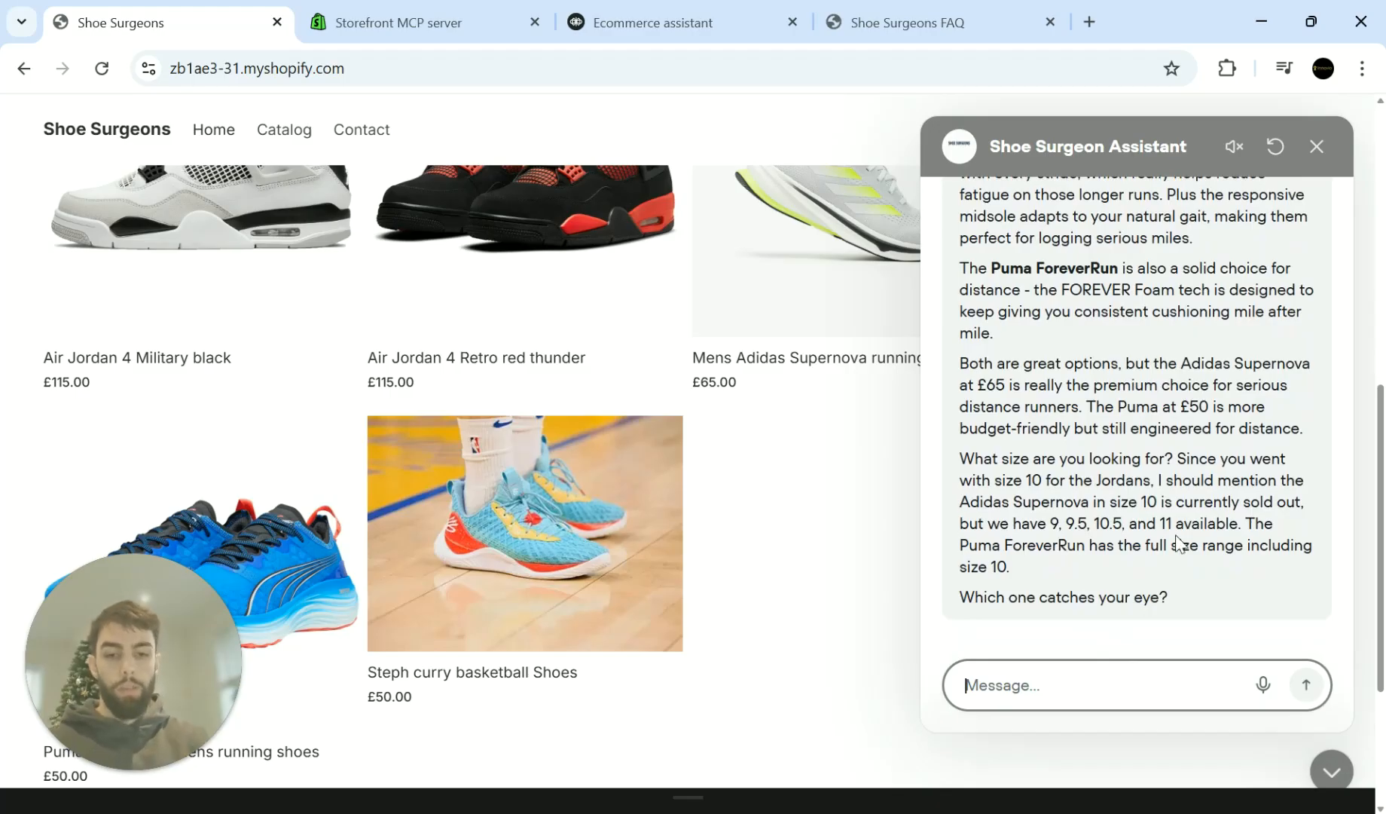
pyautogui.write('i want the adidas size 9.')
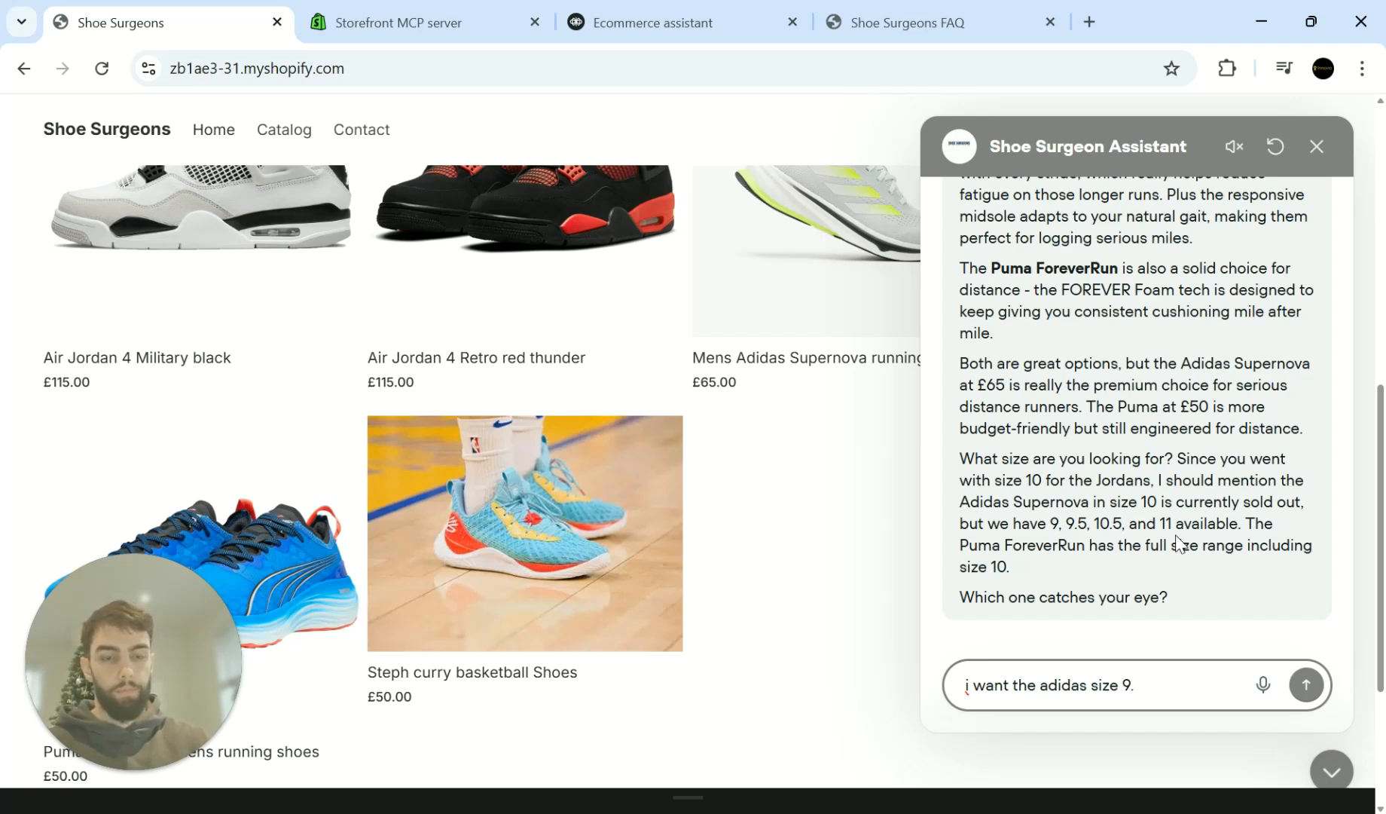
pyautogui.press('Return')
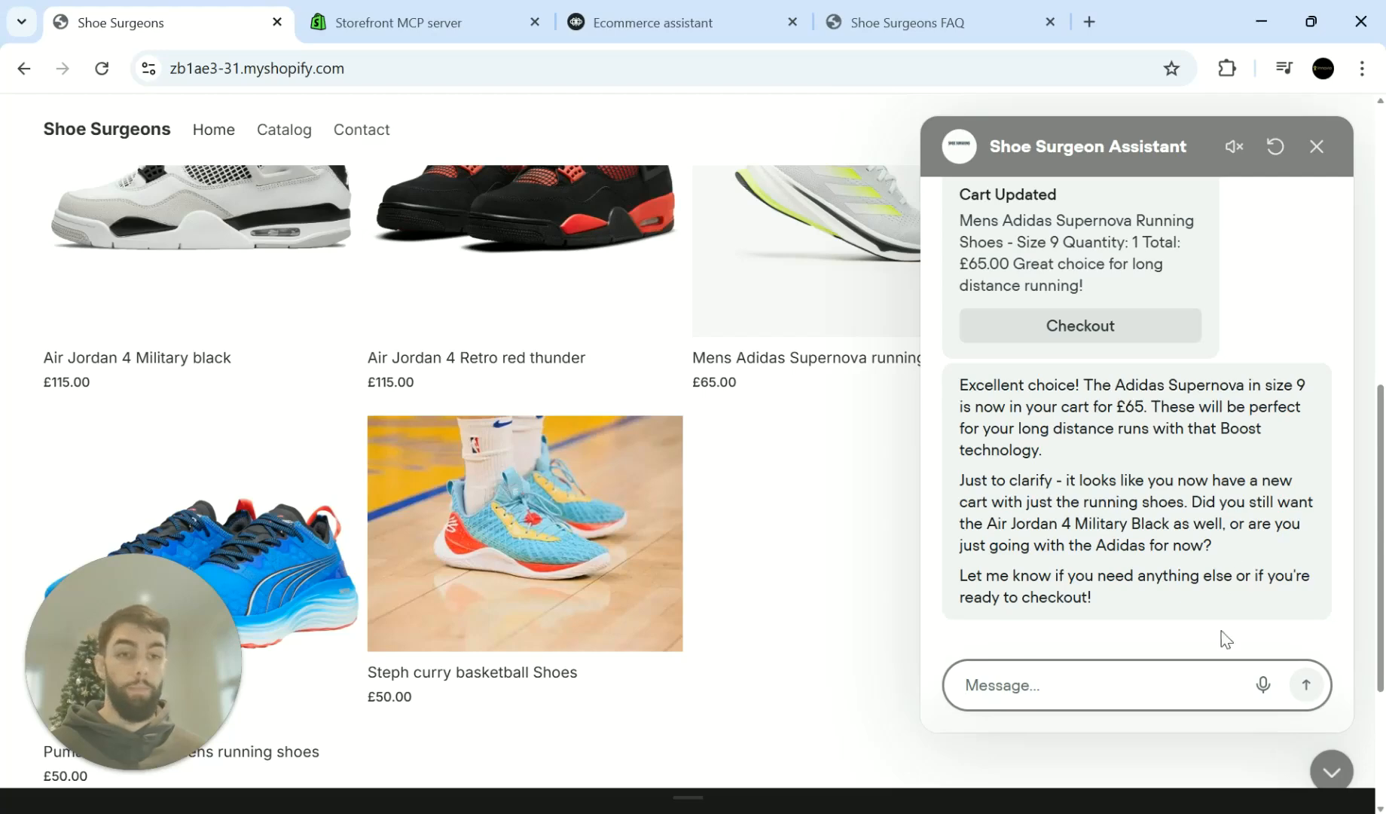
# Step: Send the assistant the message "ready to checkout" and read through its checkout reply
pyautogui.write('read')
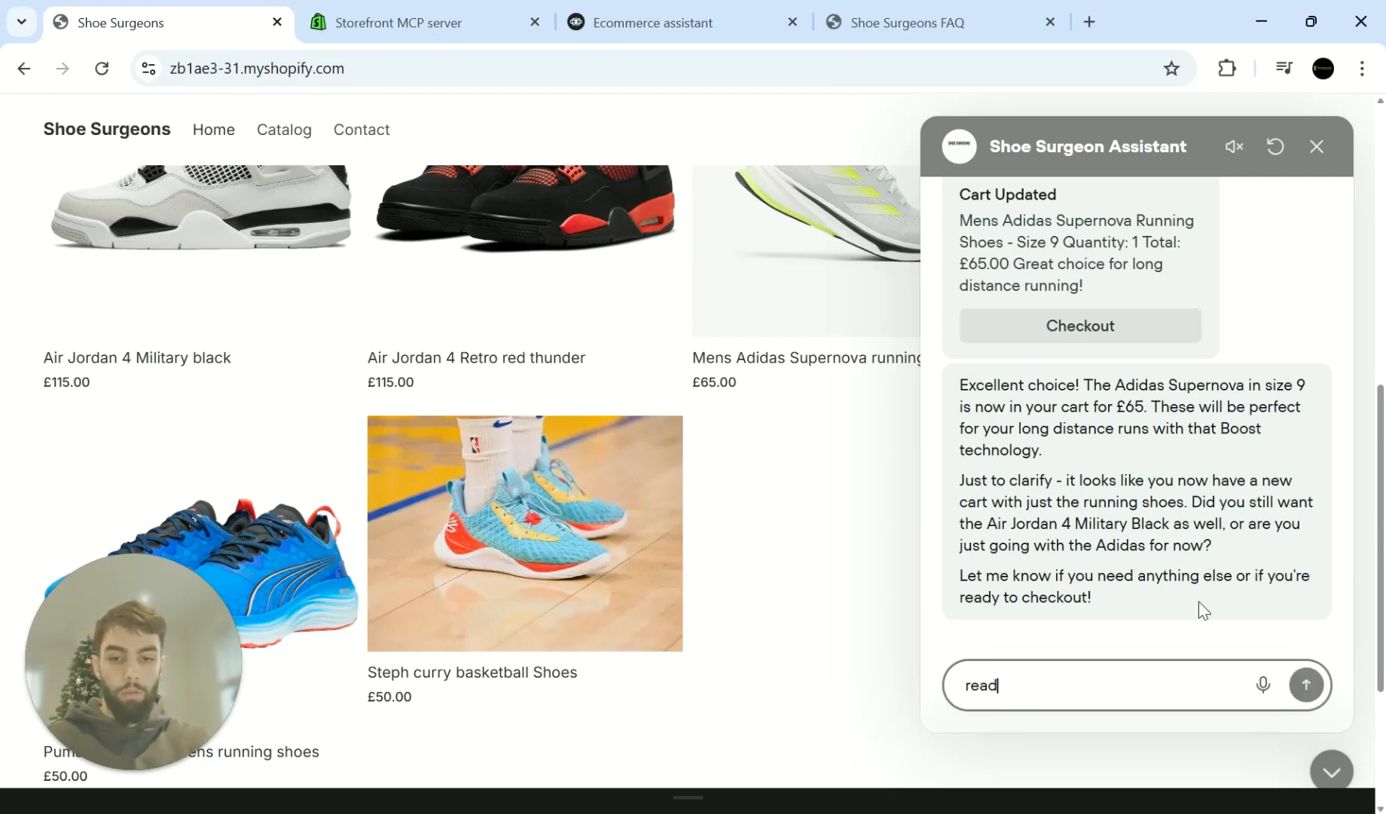
pyautogui.write('y to checkout')
pyautogui.press('Return')
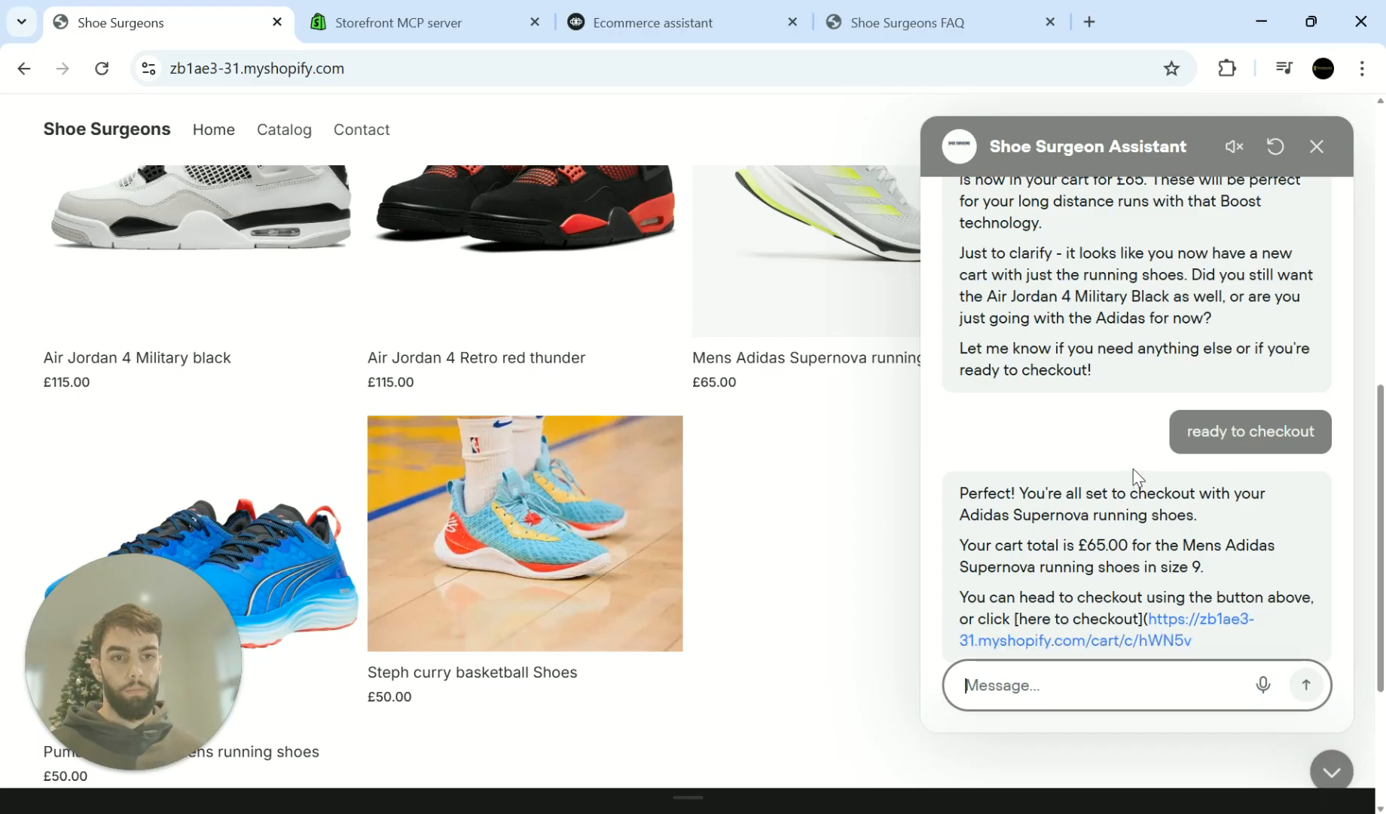
pyautogui.scroll(-3, 1127, 444)
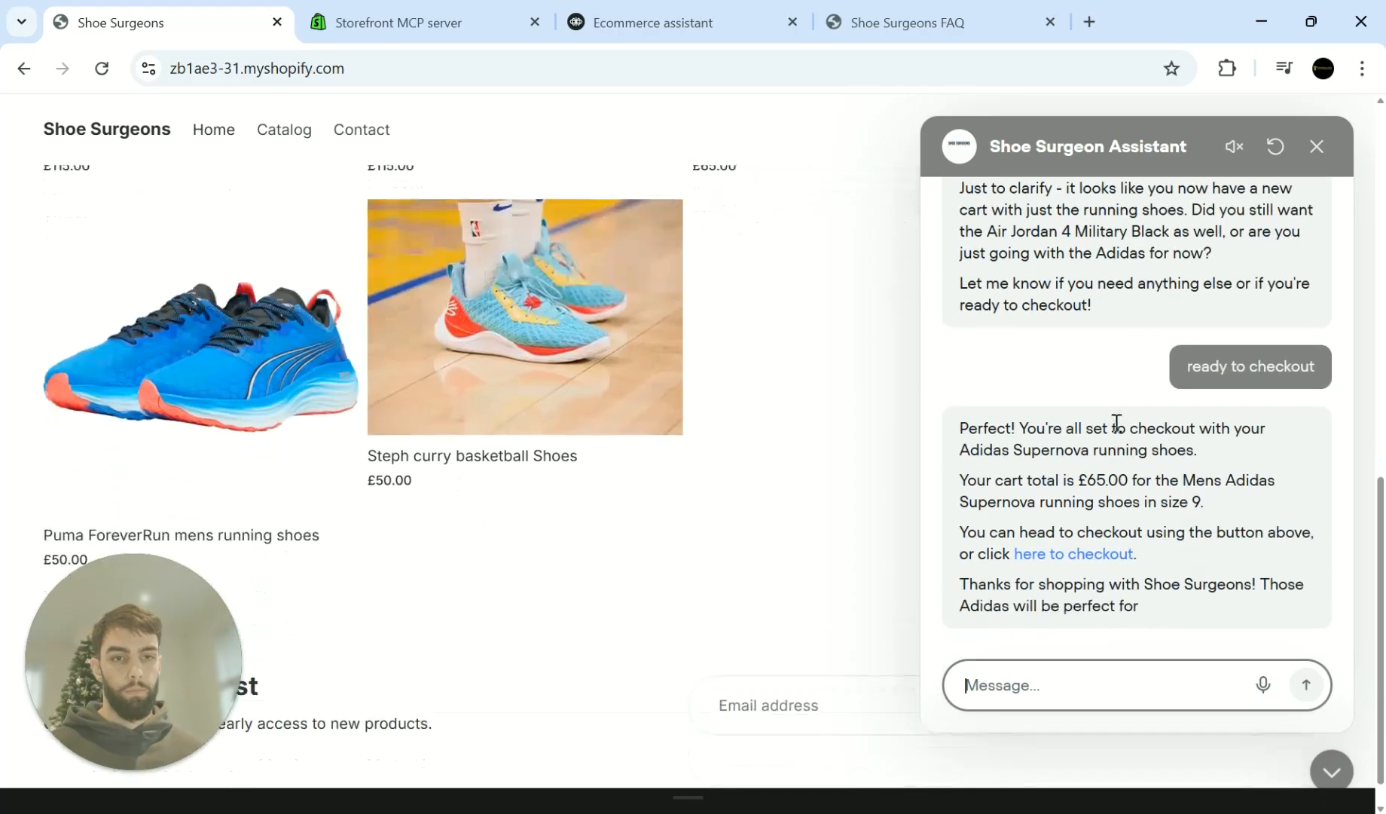
pyautogui.scroll(2, 1123, 429)
pyautogui.scroll(-3, 1121, 427)
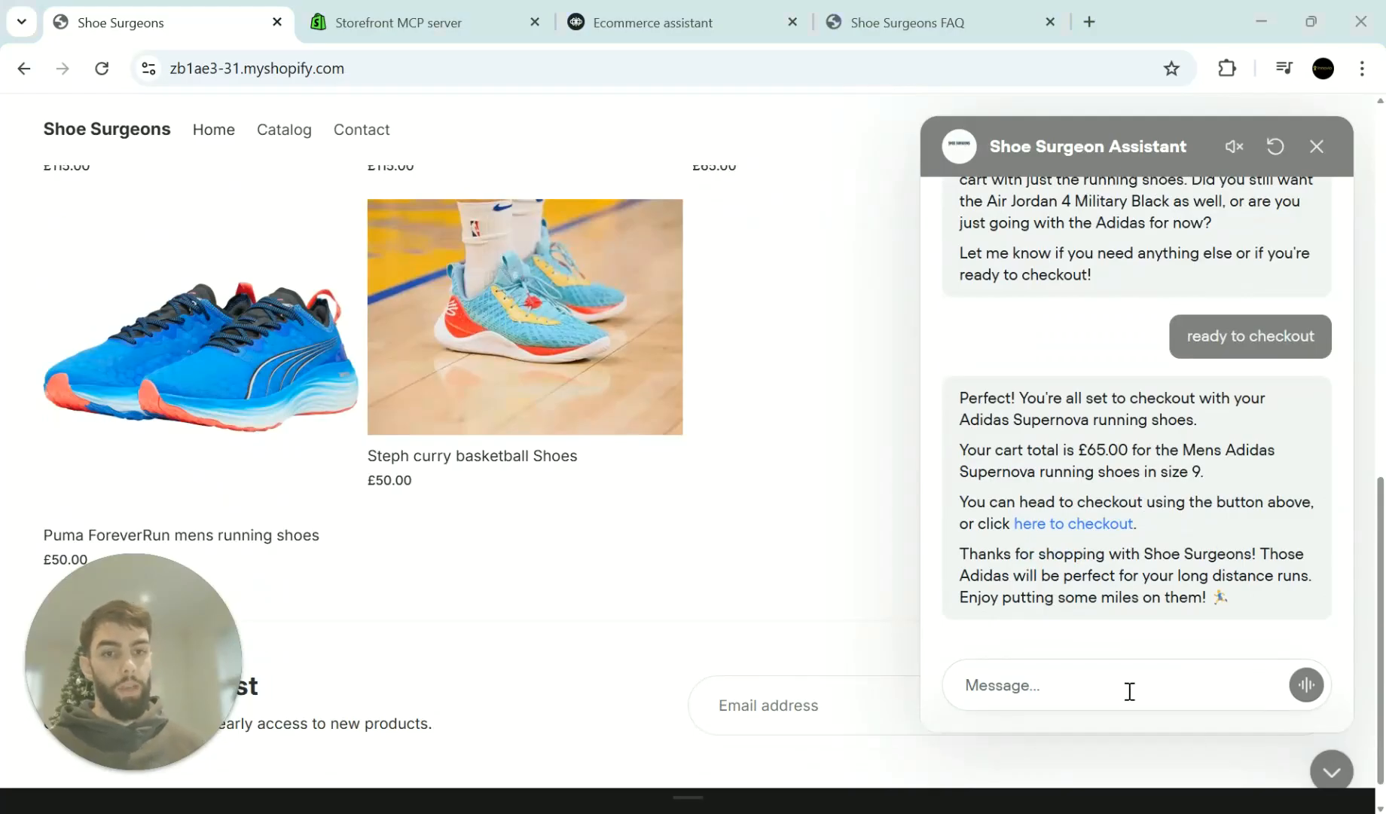
# Step: Send the assistant the message "no i want the jordans in there" to get the Jordans included in the cart
pyautogui.click(1129, 691)
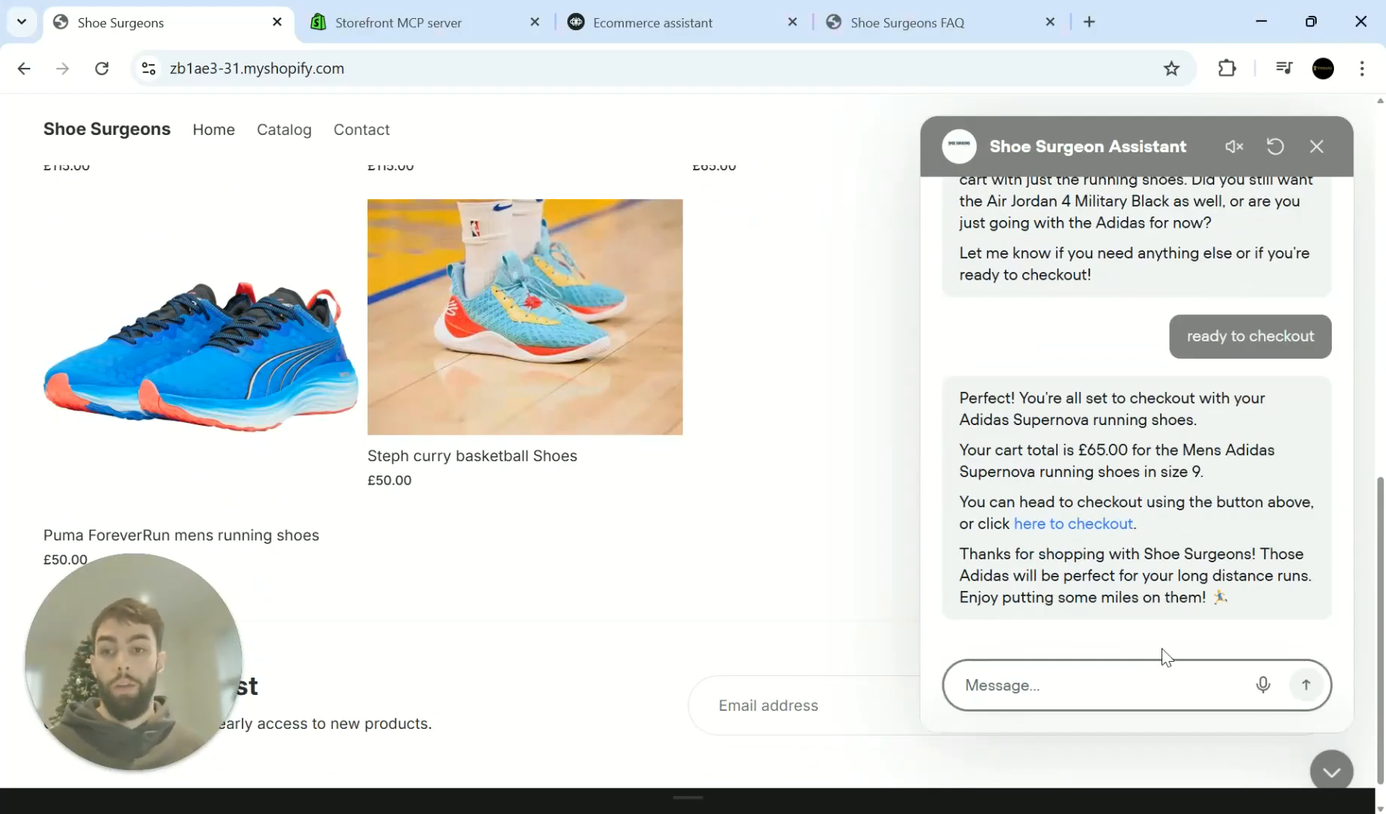
pyautogui.write('no')
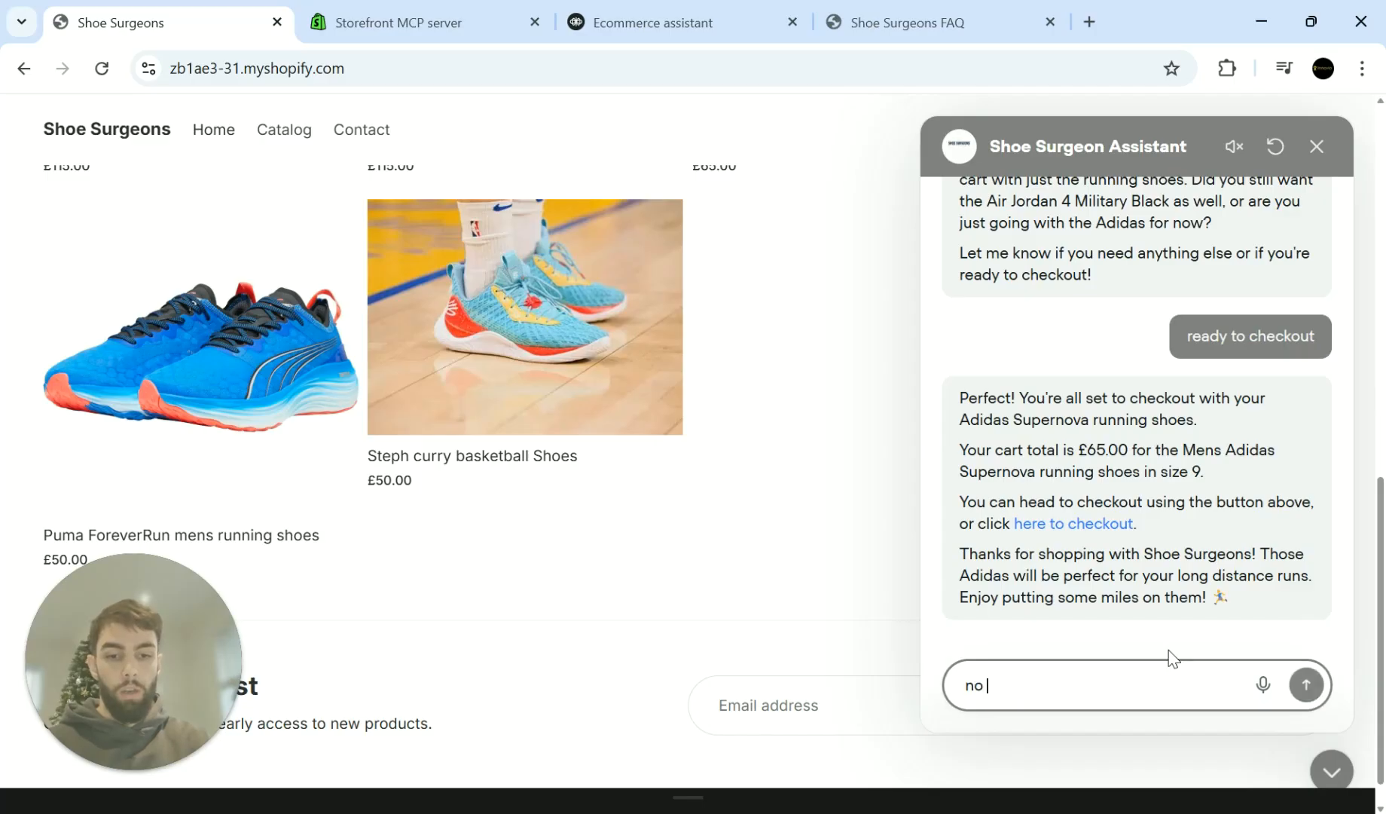
pyautogui.write(' i want the jordans in there')
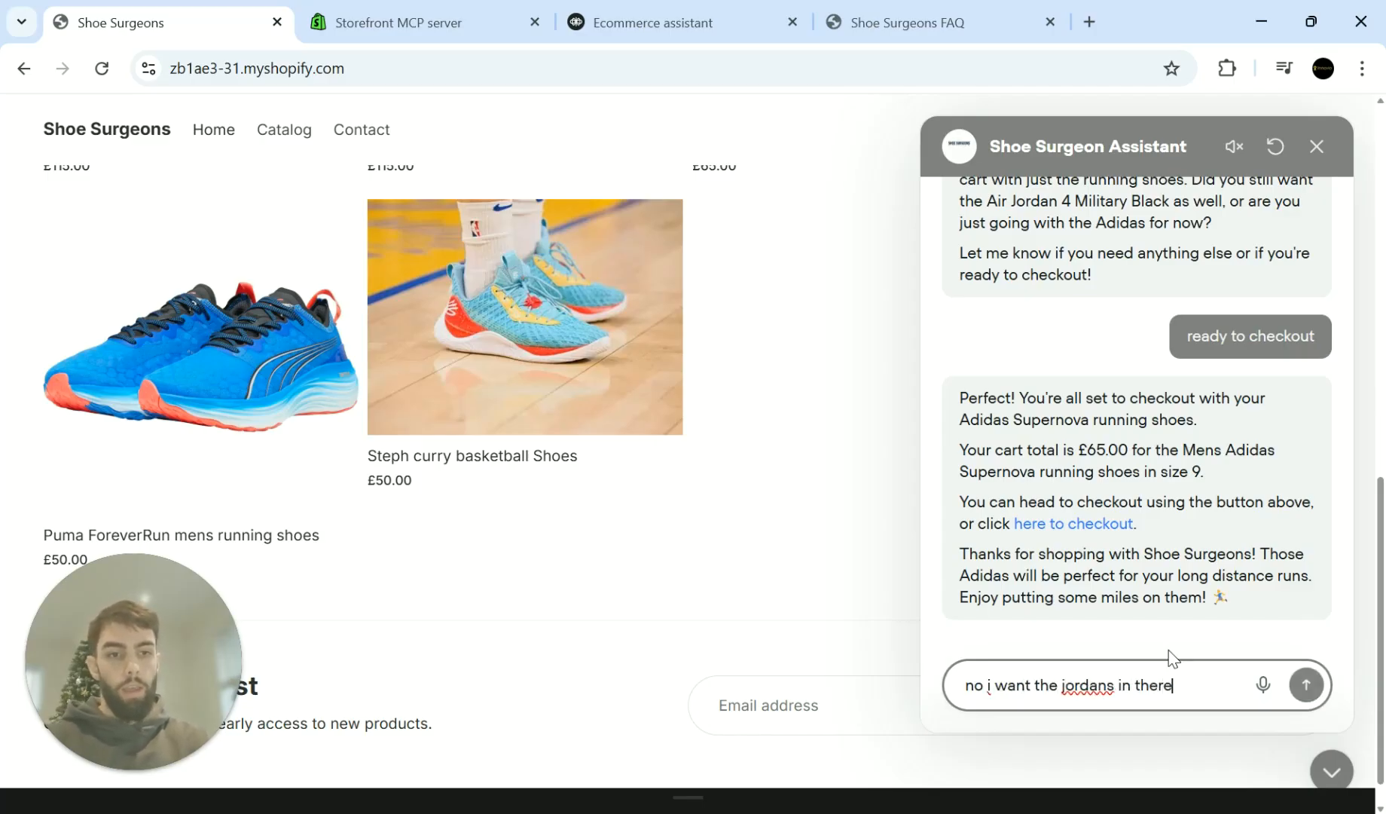
pyautogui.press('Return')
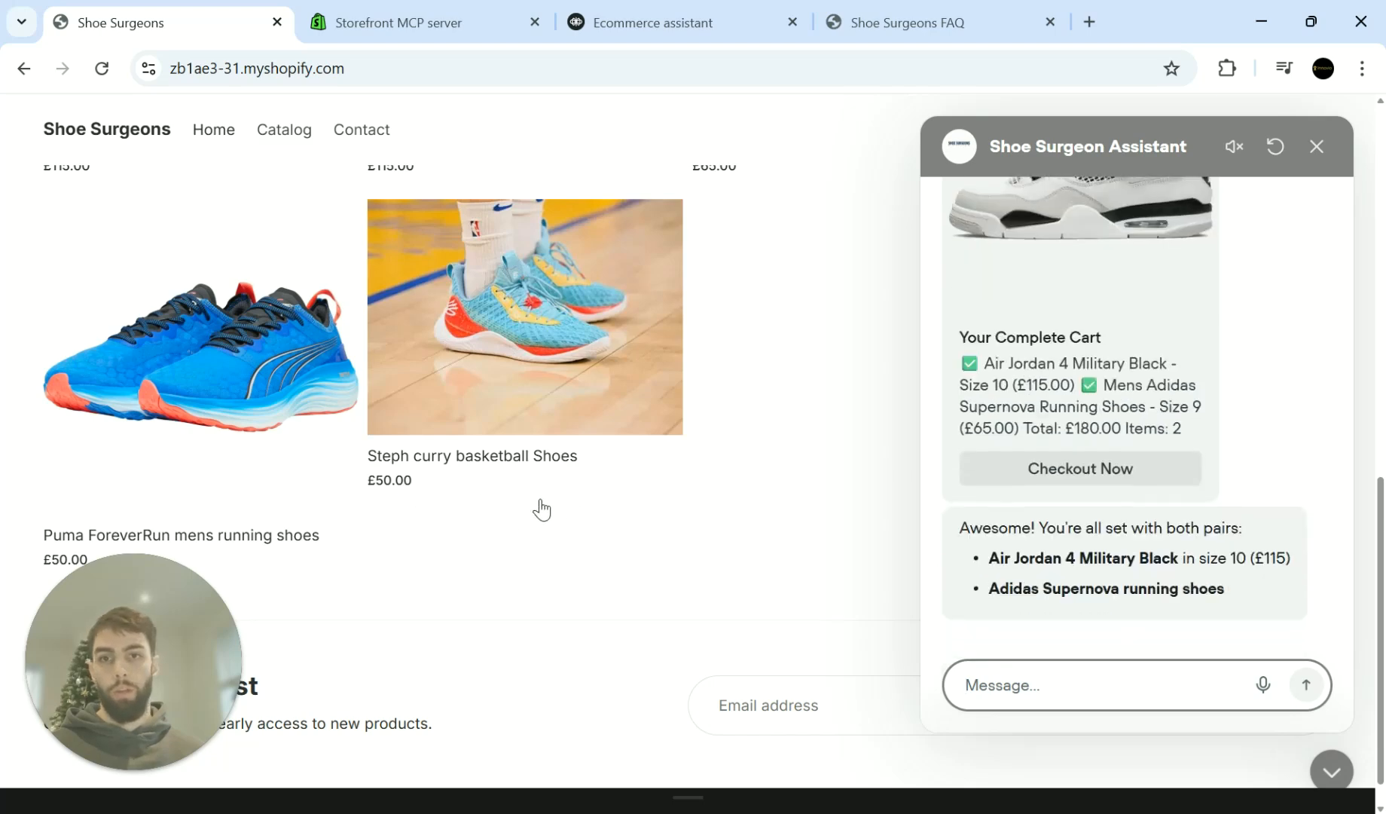
# Step: Open the checkout from the assistant's complete cart card and review the items, sizes and order total
pyautogui.scroll(4, 603, 510)
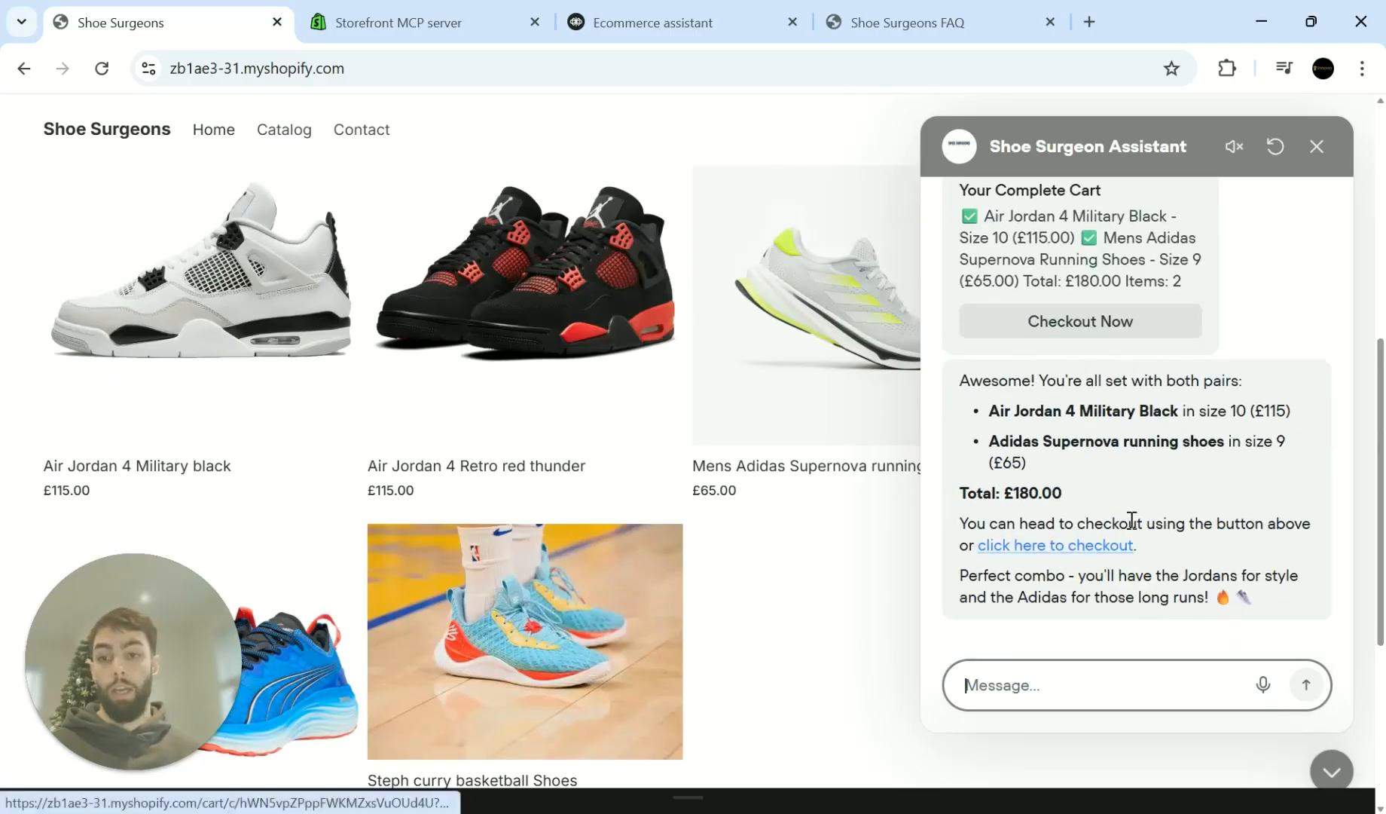
pyautogui.click(18, 292)
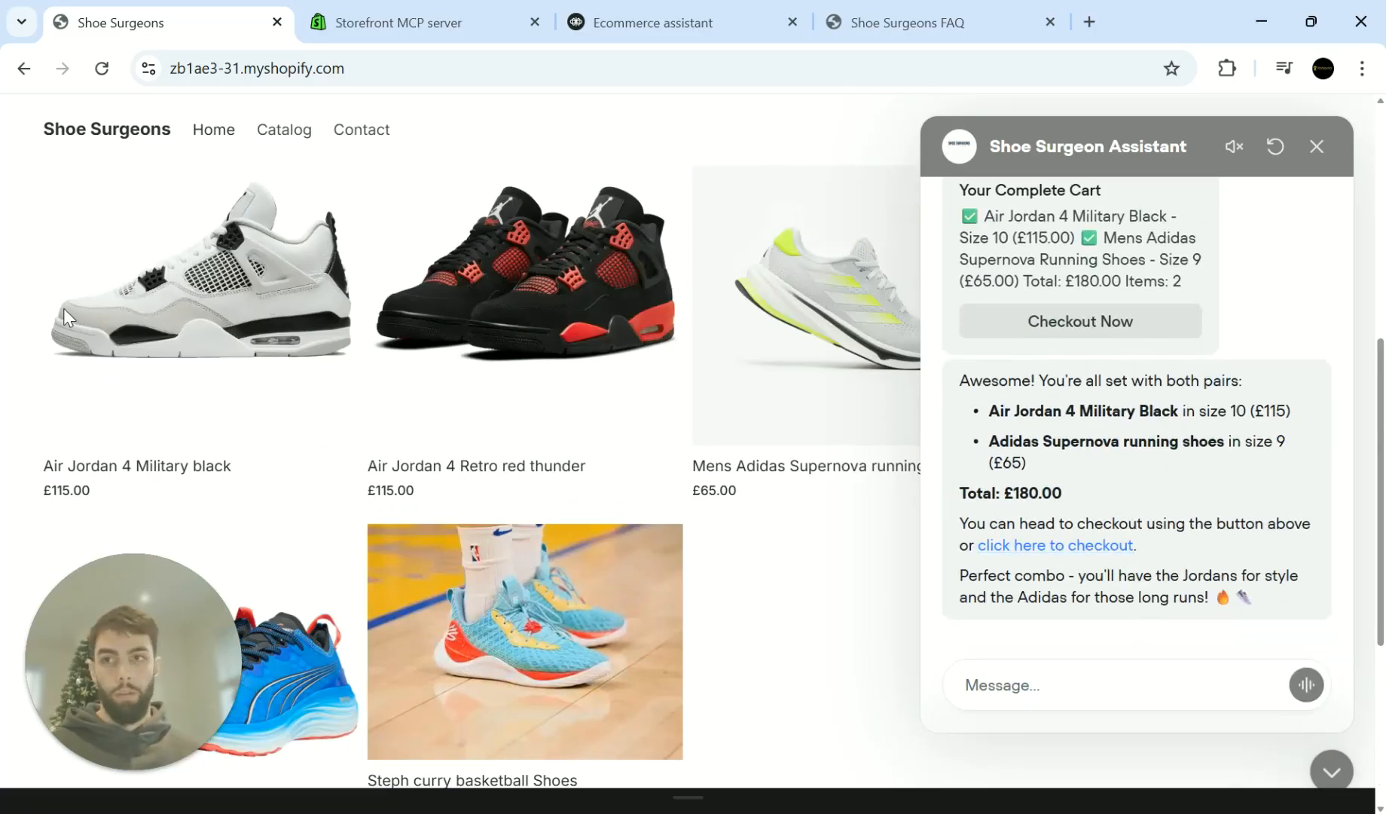
pyautogui.click(1079, 321)
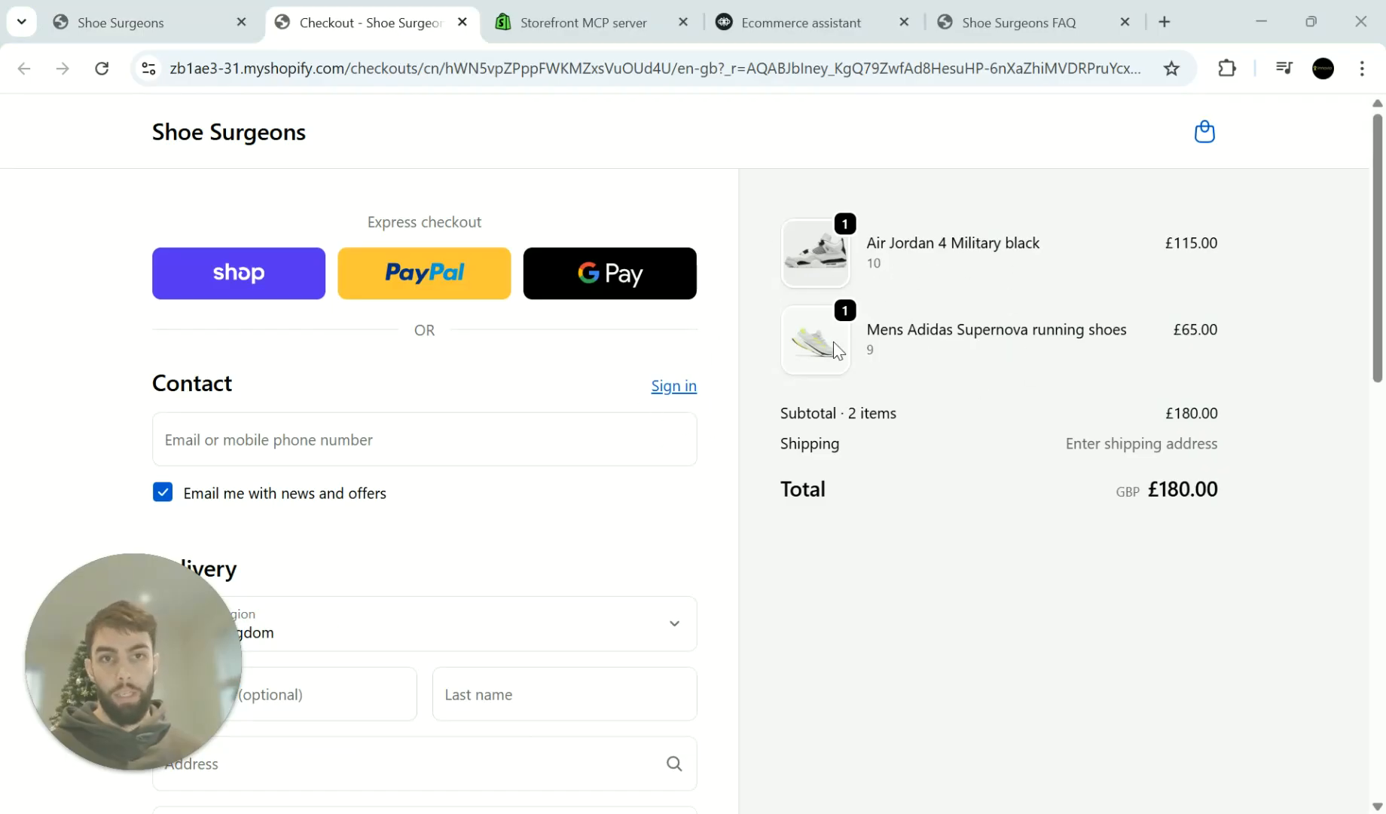
pyautogui.scroll(-2, 1091, 443)
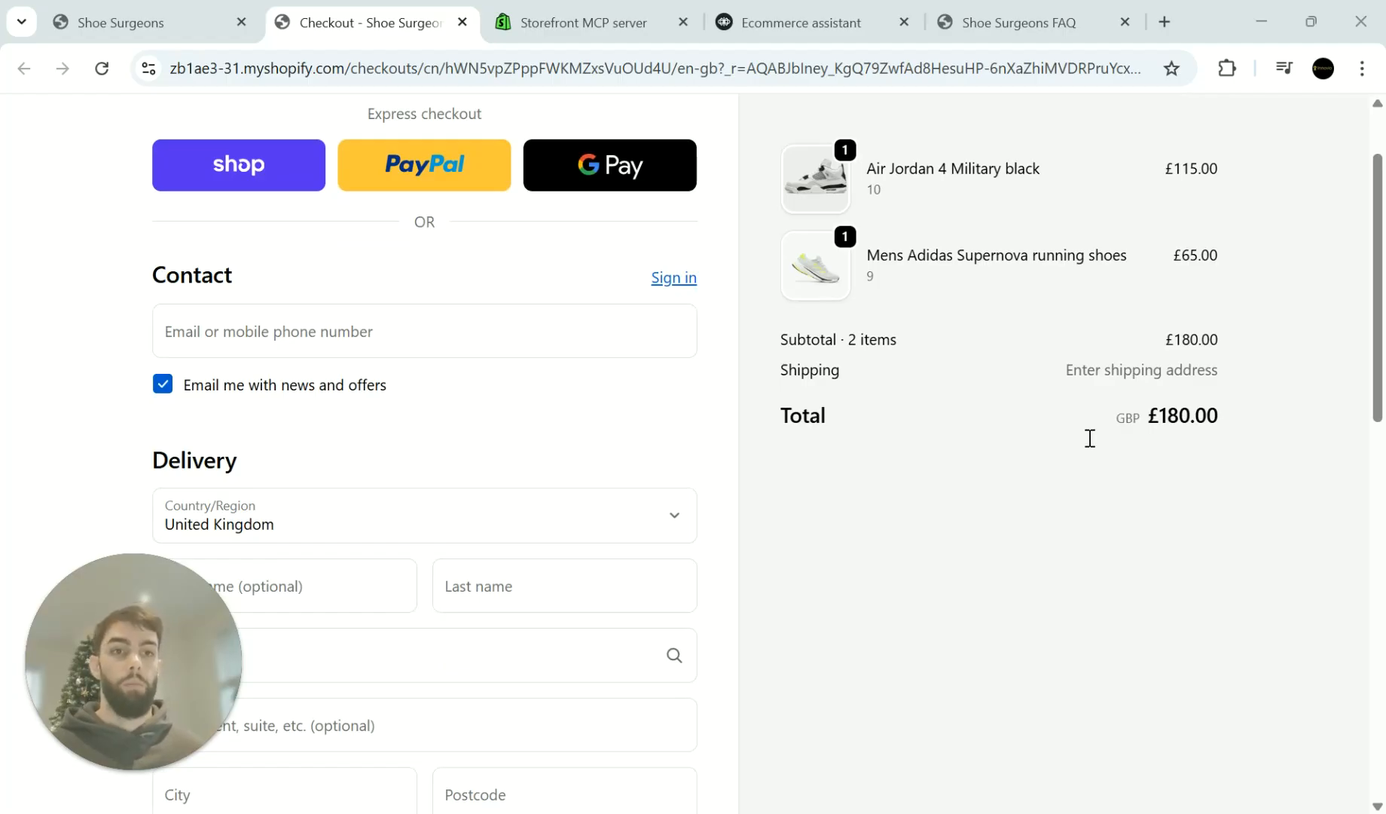
pyautogui.scroll(2, 1090, 438)
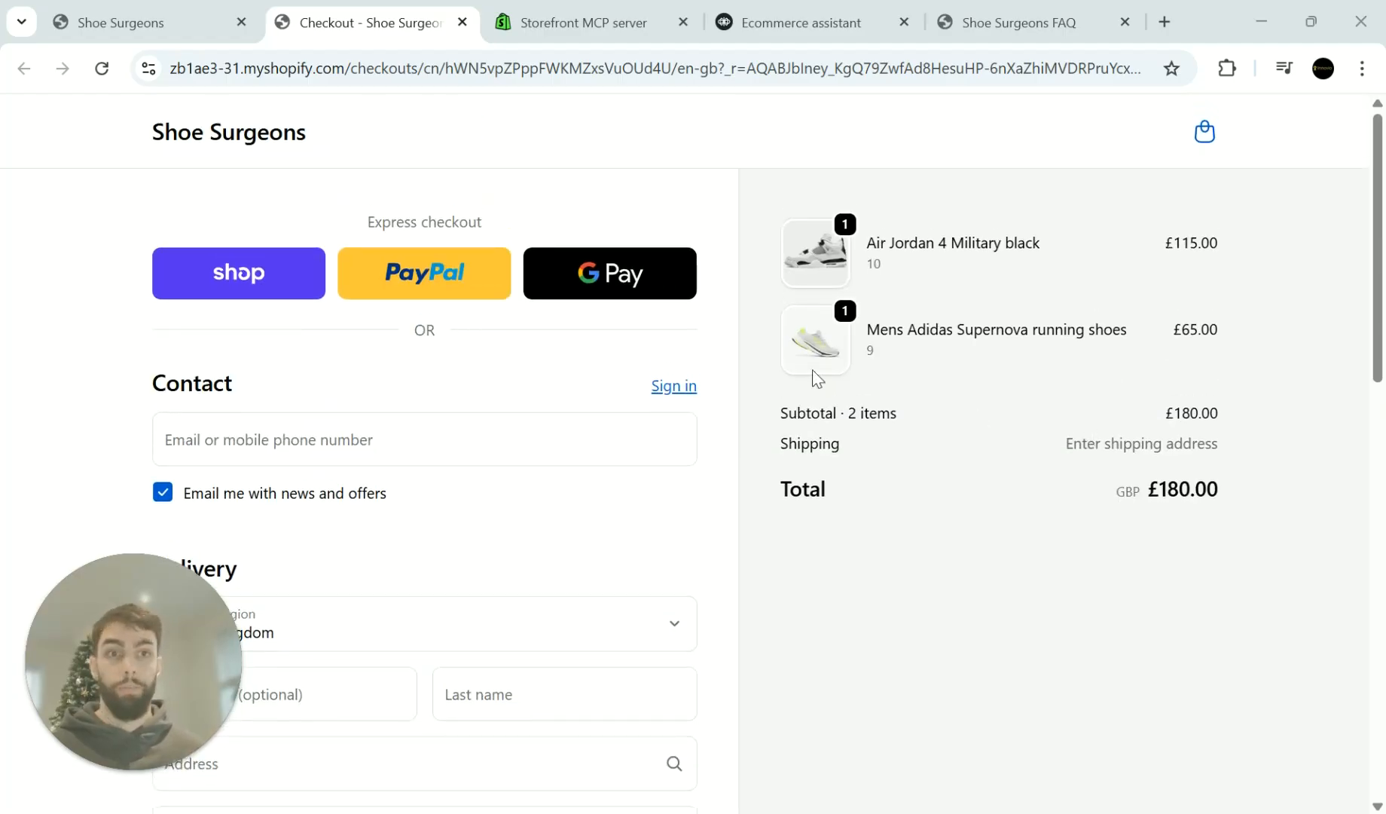
# Step: Close the checkout page, and start a voice conversation with the assistant with its sound turned on
pyautogui.hotkey('ctrl', 'w')
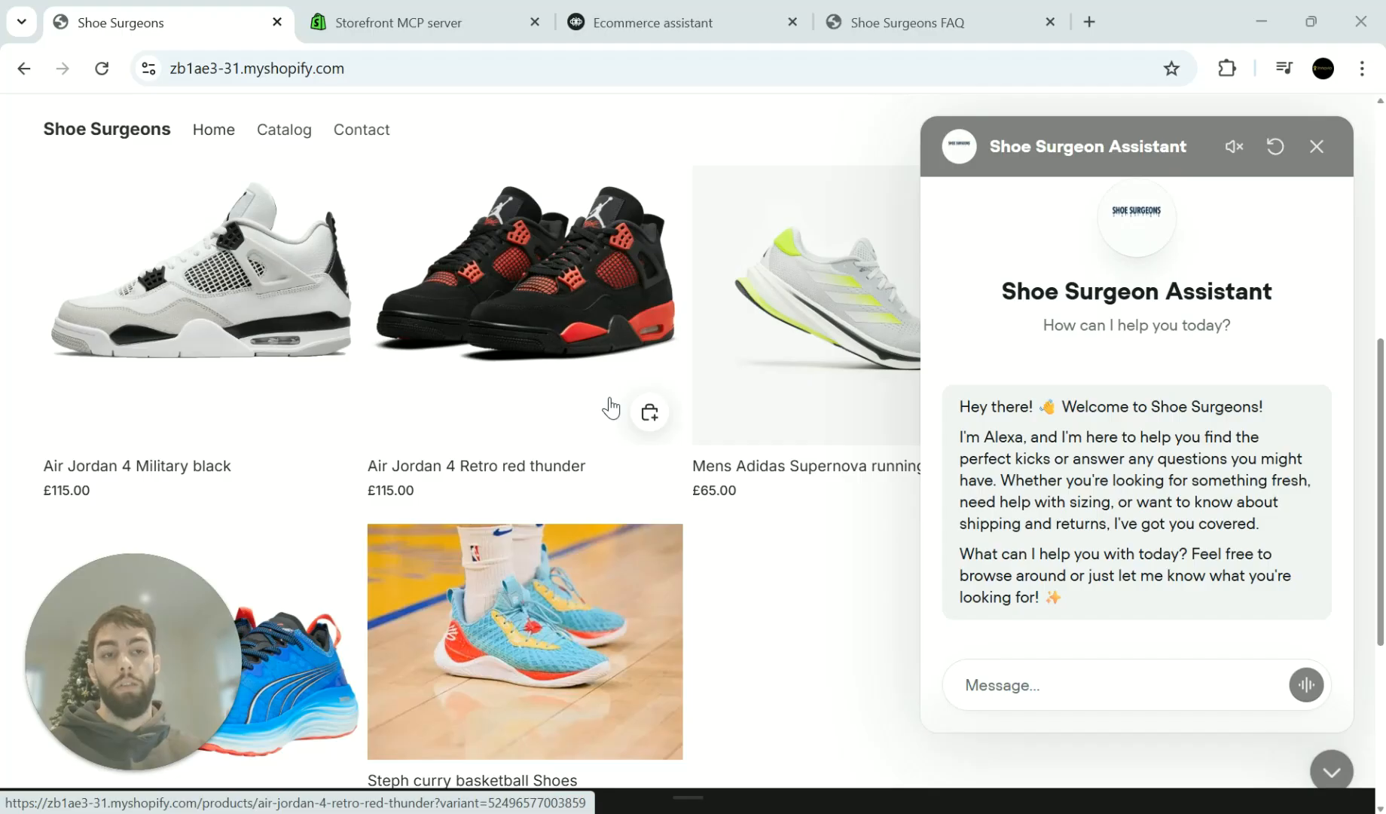
pyautogui.click(1234, 146)
pyautogui.click(1307, 685)
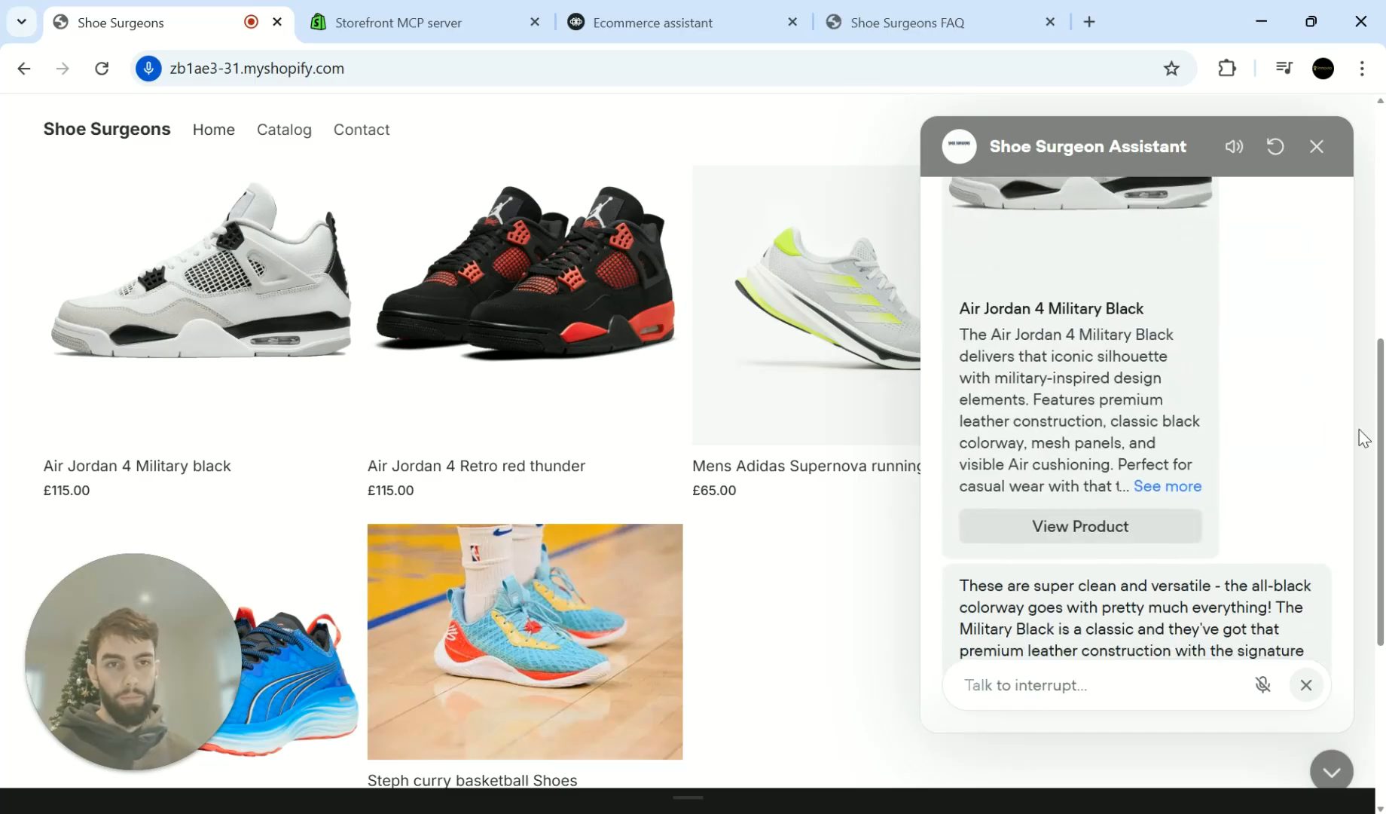
# Step: Examine the assistant's reply in the voice conversation, including the Air Jordan 4 Military Black product card
pyautogui.scroll(3, 1364, 437)
pyautogui.scroll(-3, 1306, 460)
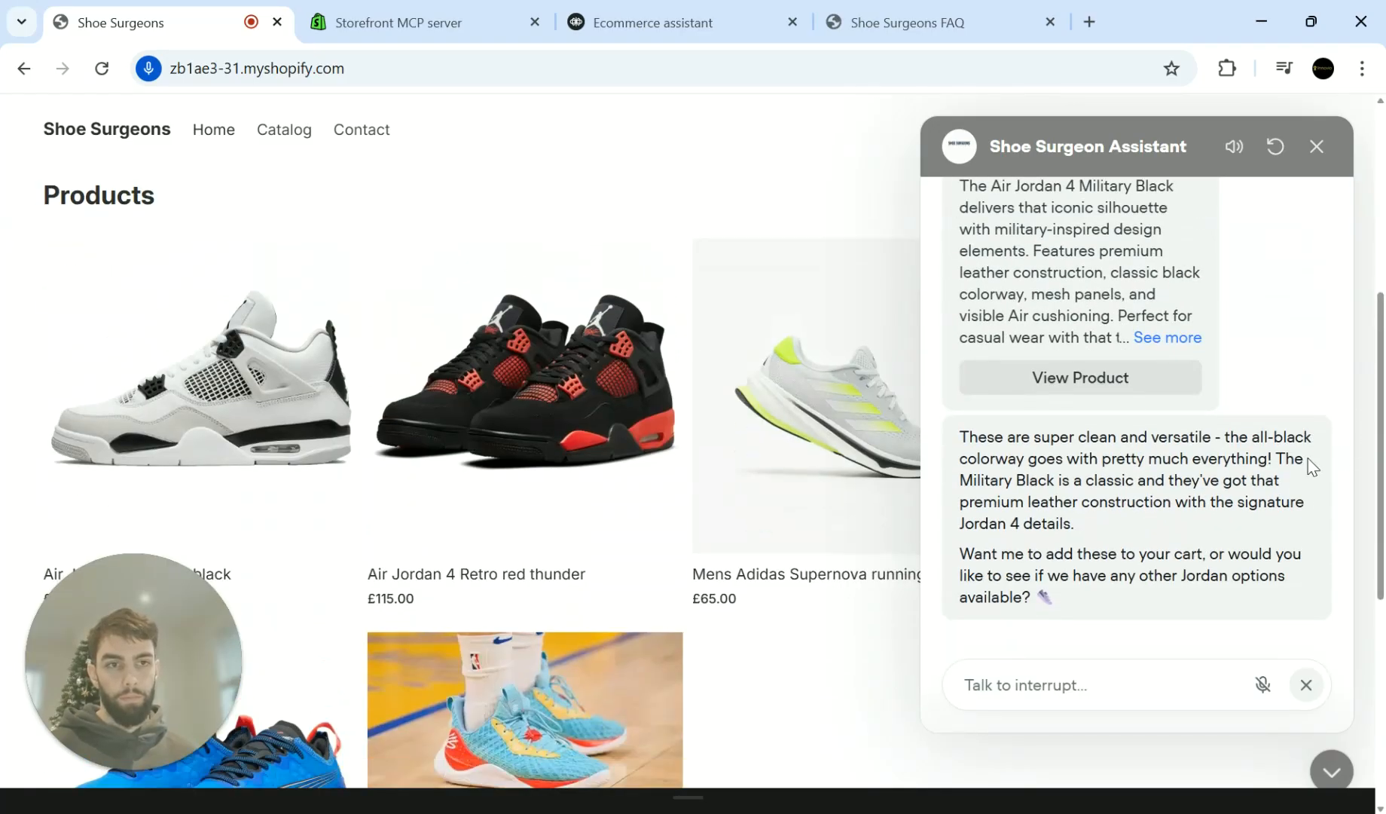
pyautogui.scroll(5, 1230, 480)
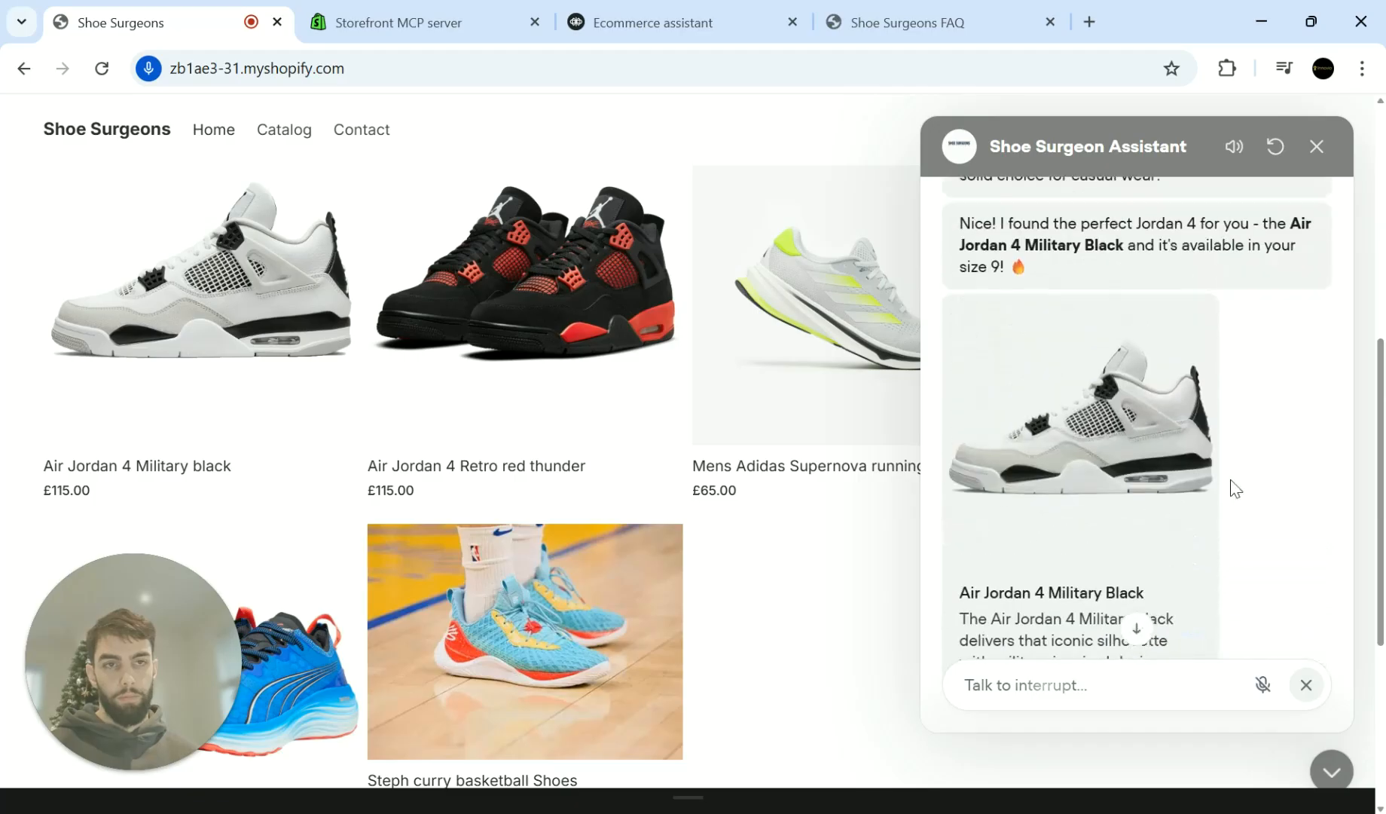
pyautogui.scroll(-5, 1233, 487)
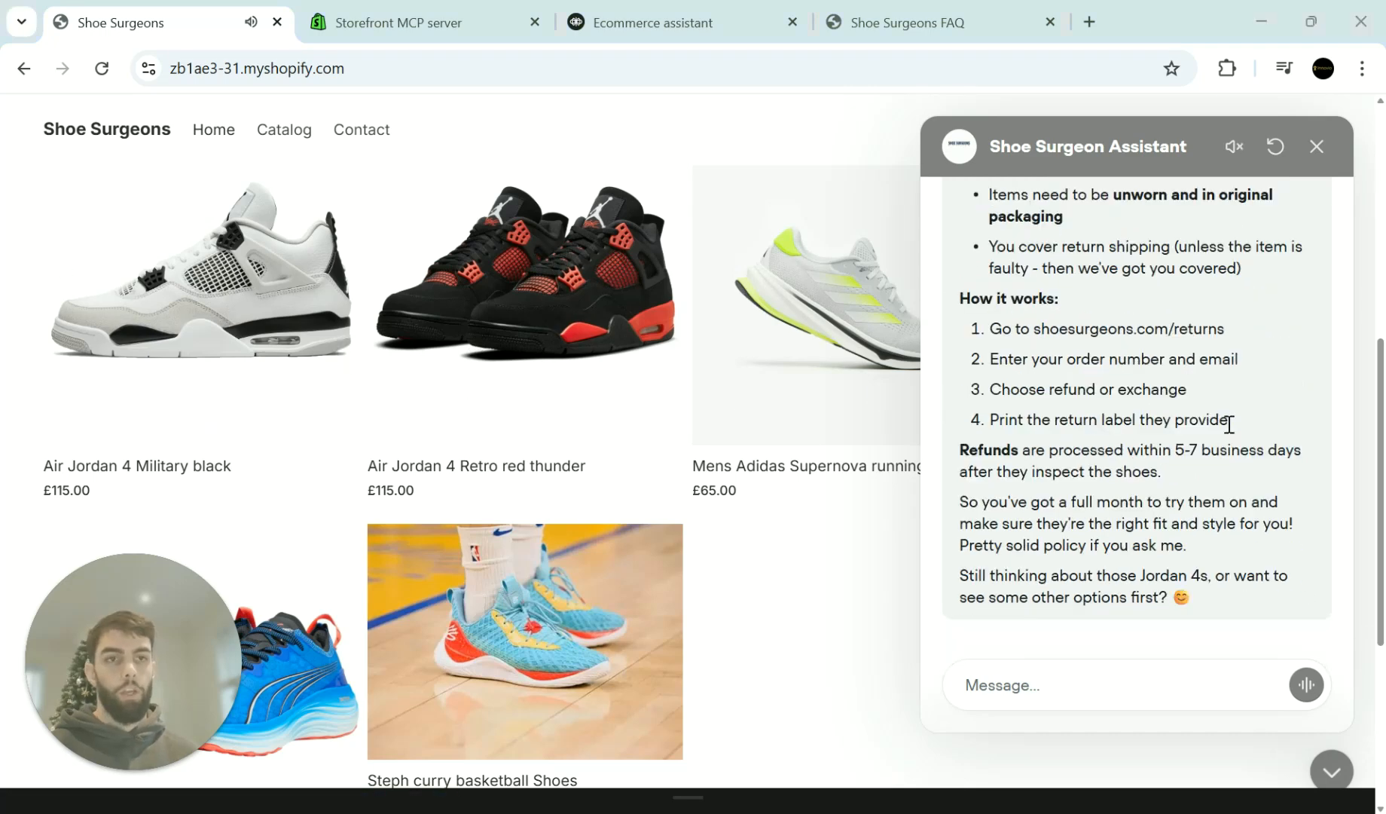
# Step: Examine the assistant's answer about the return policy, including the return conditions, the return process and the refund timing
pyautogui.scroll(2, 1234, 419)
pyautogui.scroll(3, 1240, 423)
pyautogui.scroll(-1, 1245, 427)
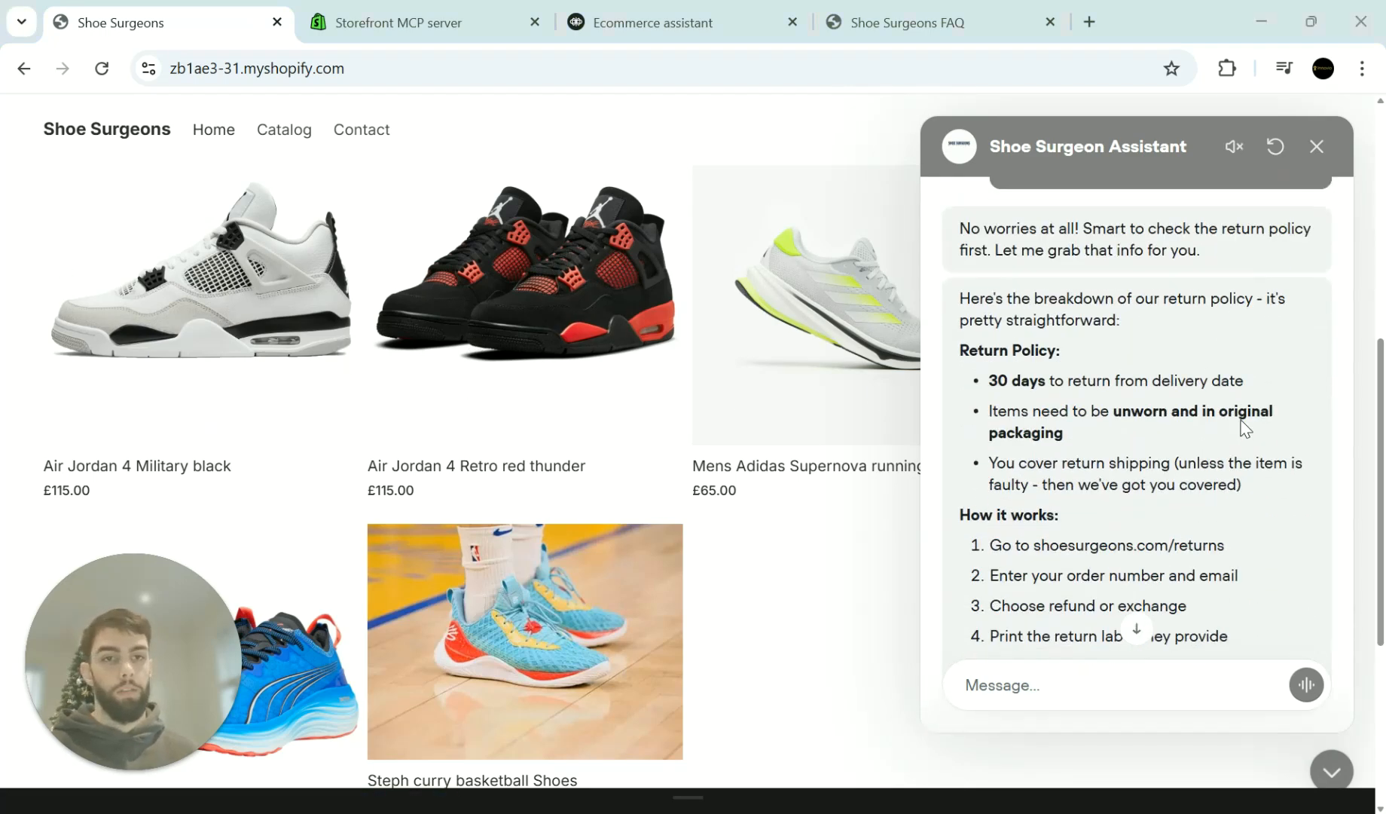
pyautogui.scroll(-4, 1248, 380)
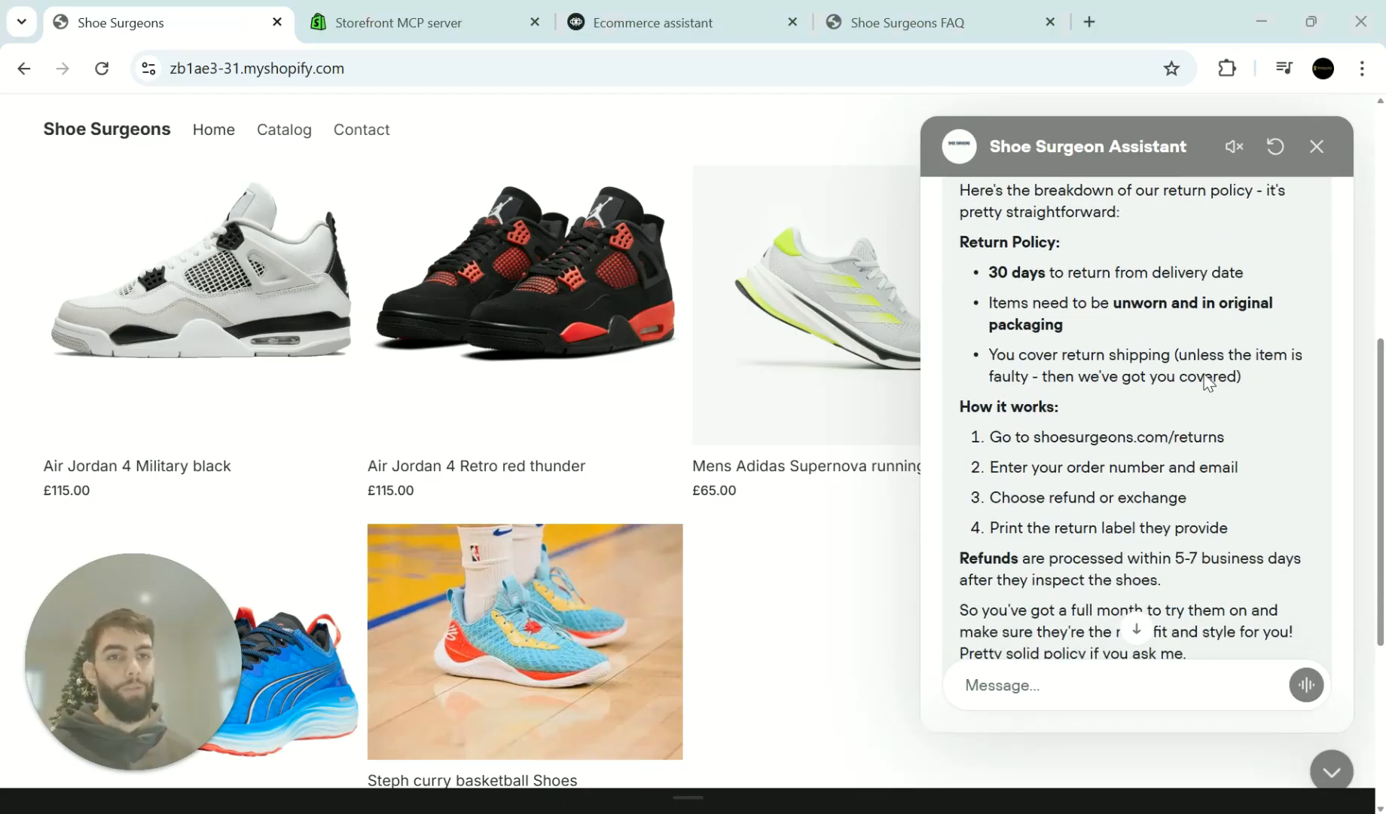
pyautogui.scroll(2, 1253, 405)
pyautogui.scroll(3, 1263, 405)
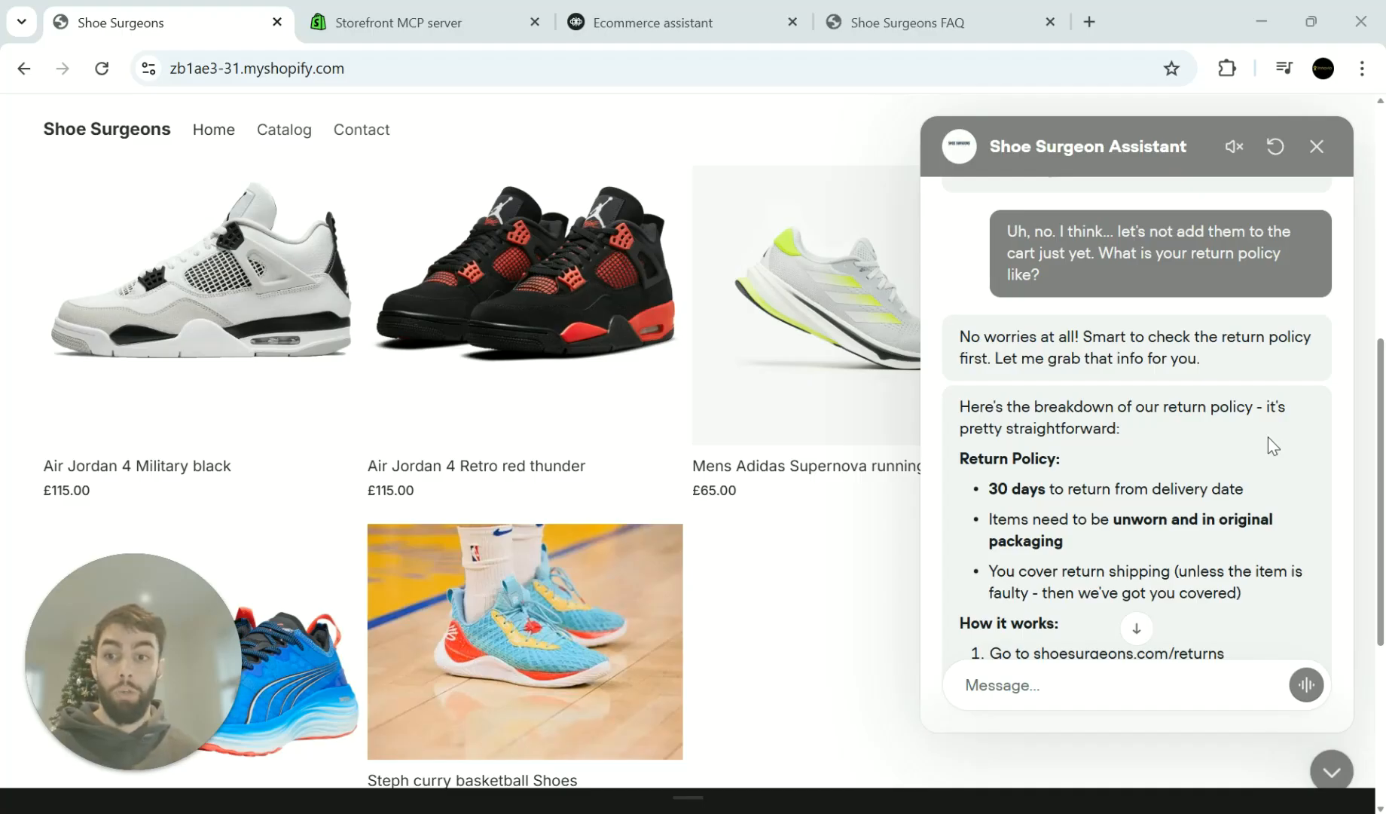
pyautogui.scroll(-3, 1215, 437)
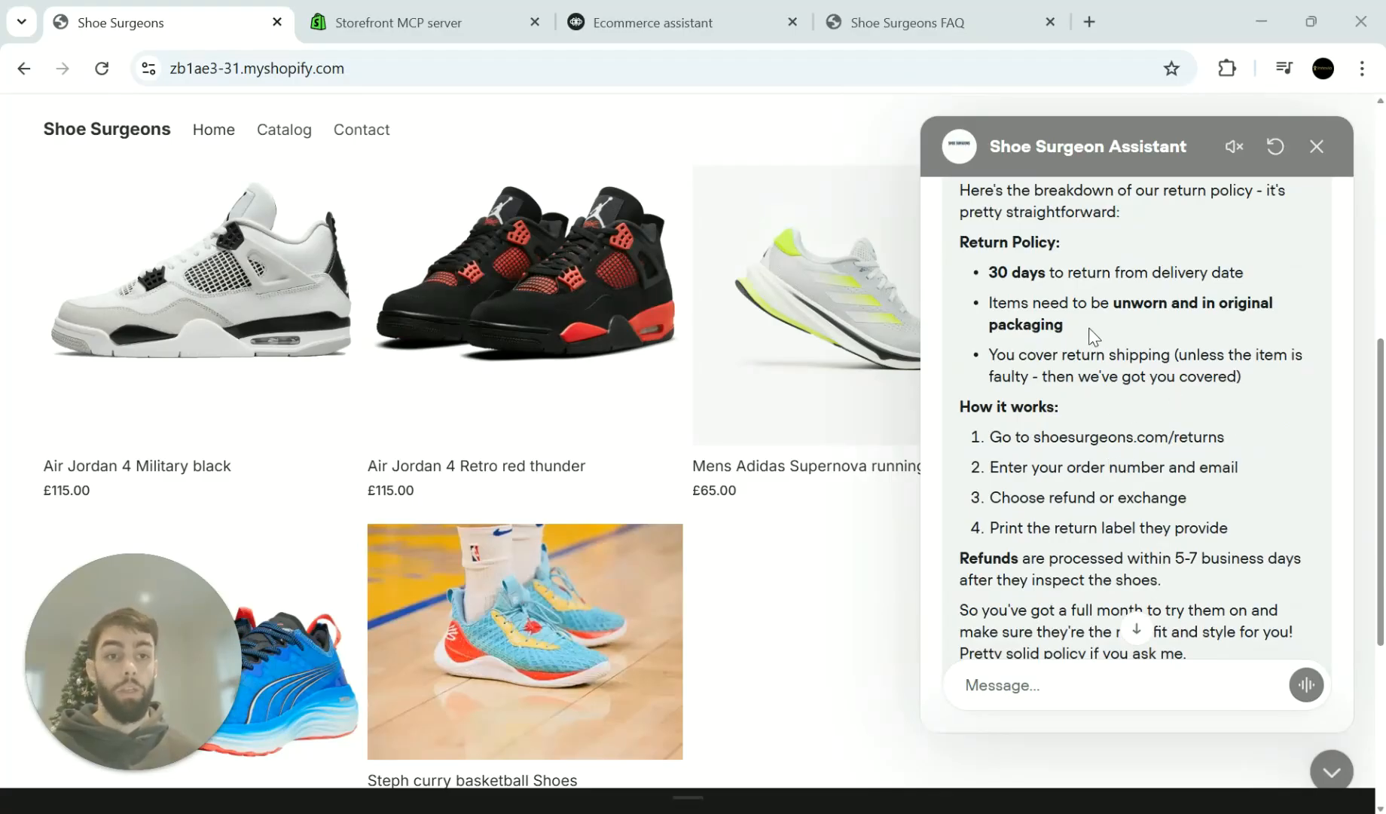
pyautogui.scroll(2, 1034, 413)
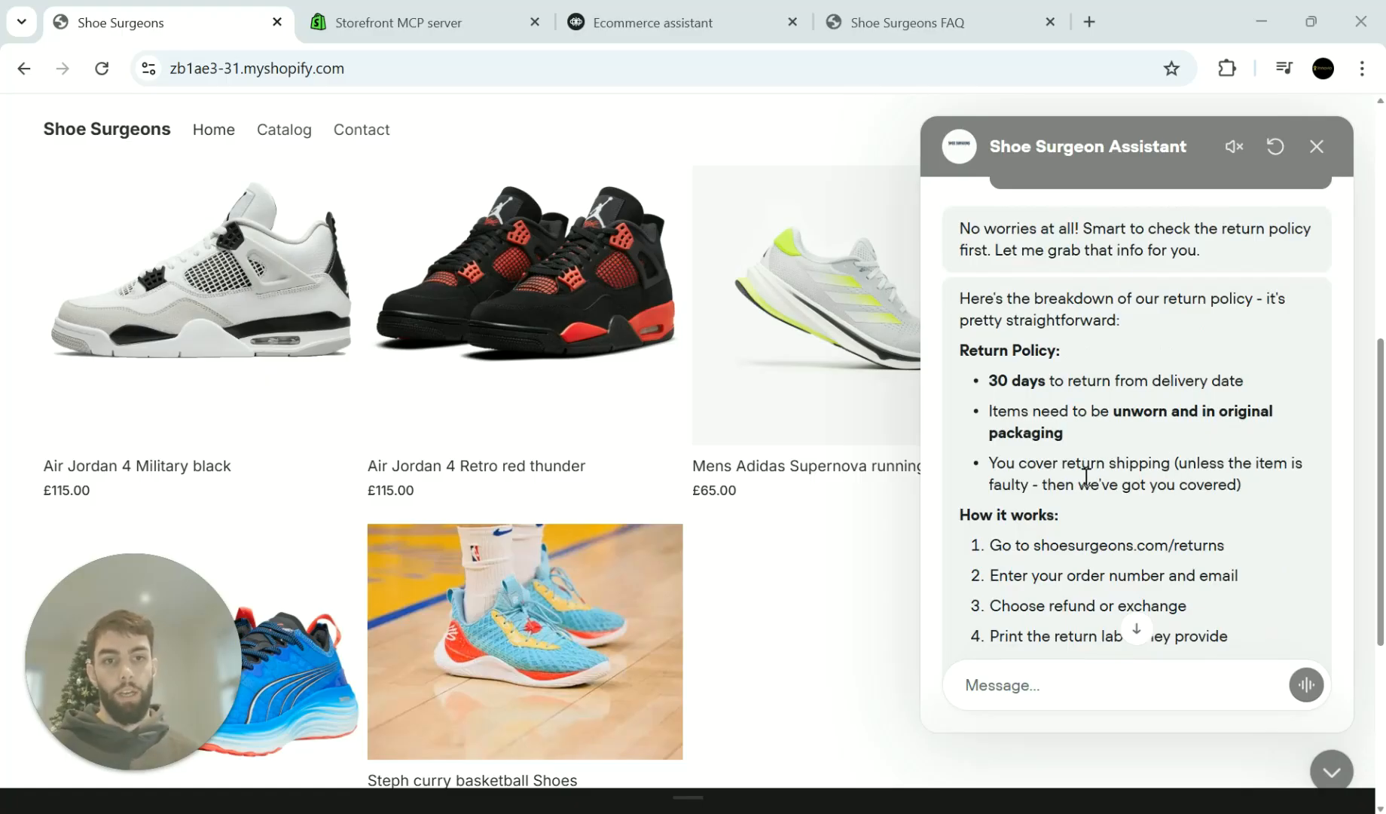
# Step: Switch to the Shoe Surgeons FAQ PDF and highlight the three Return Policy points to compare them with the assistant's answer
pyautogui.hotkey('ctrl', 'shift', 'Tab')
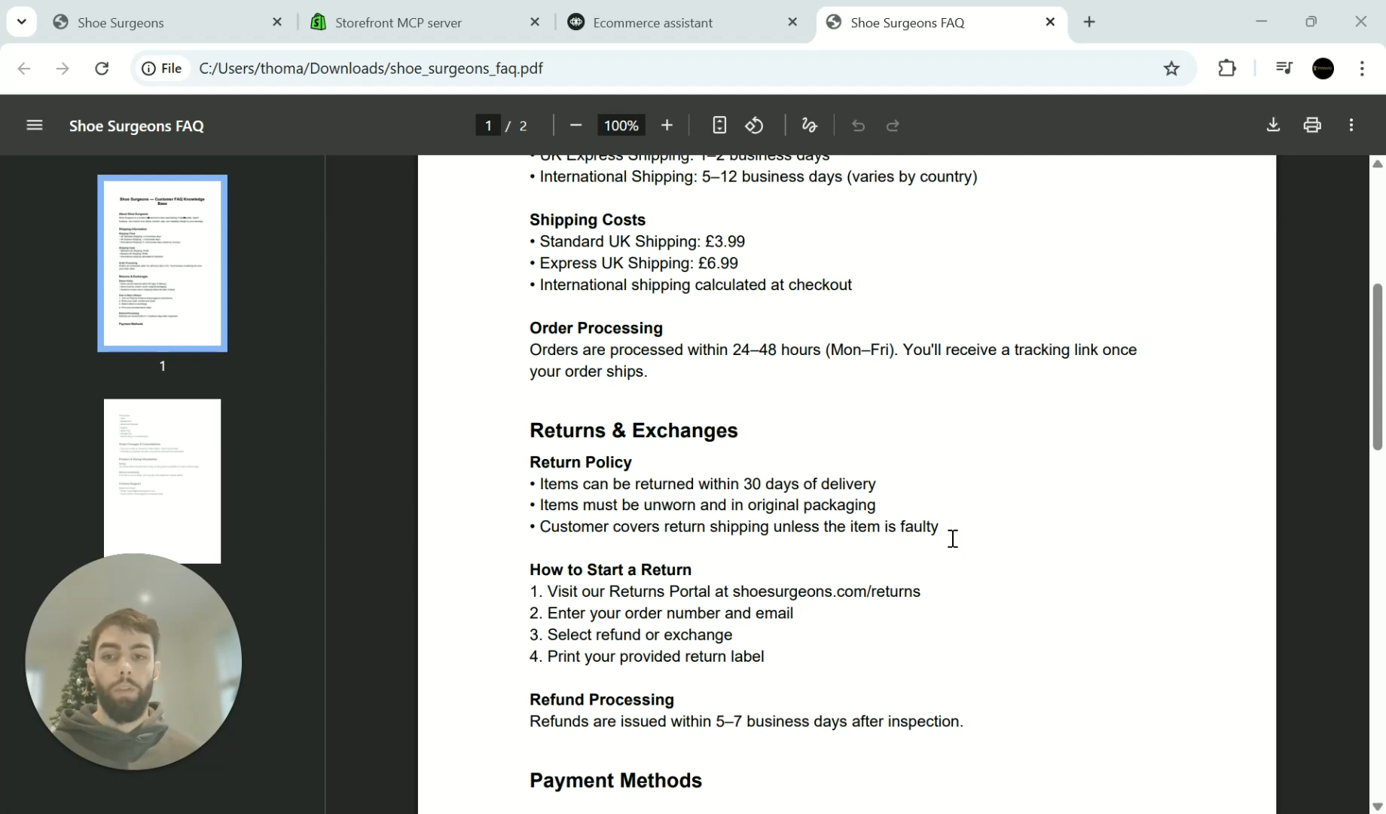
pyautogui.moveTo(950, 533); pyautogui.dragTo(527, 476)
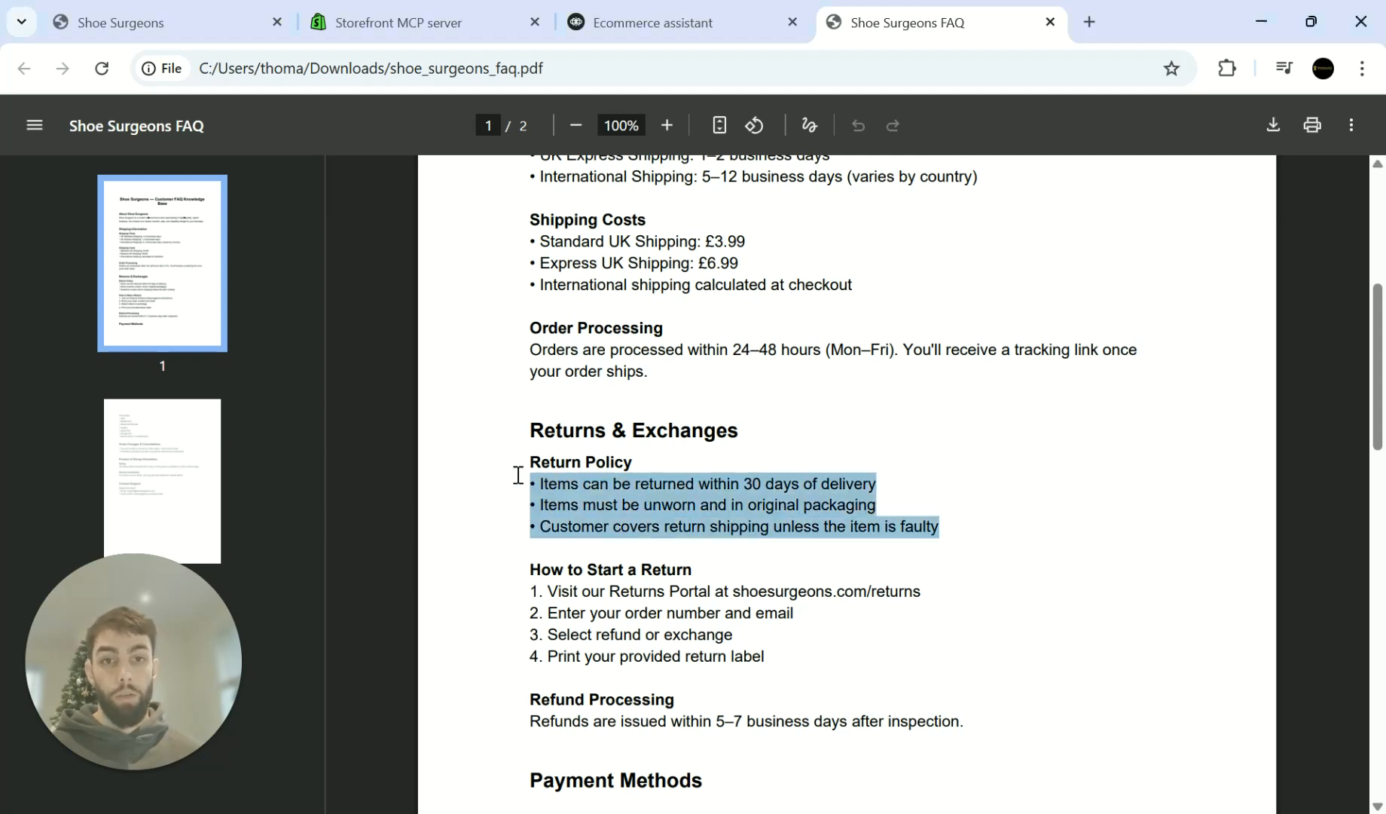
pyautogui.click(799, 437)
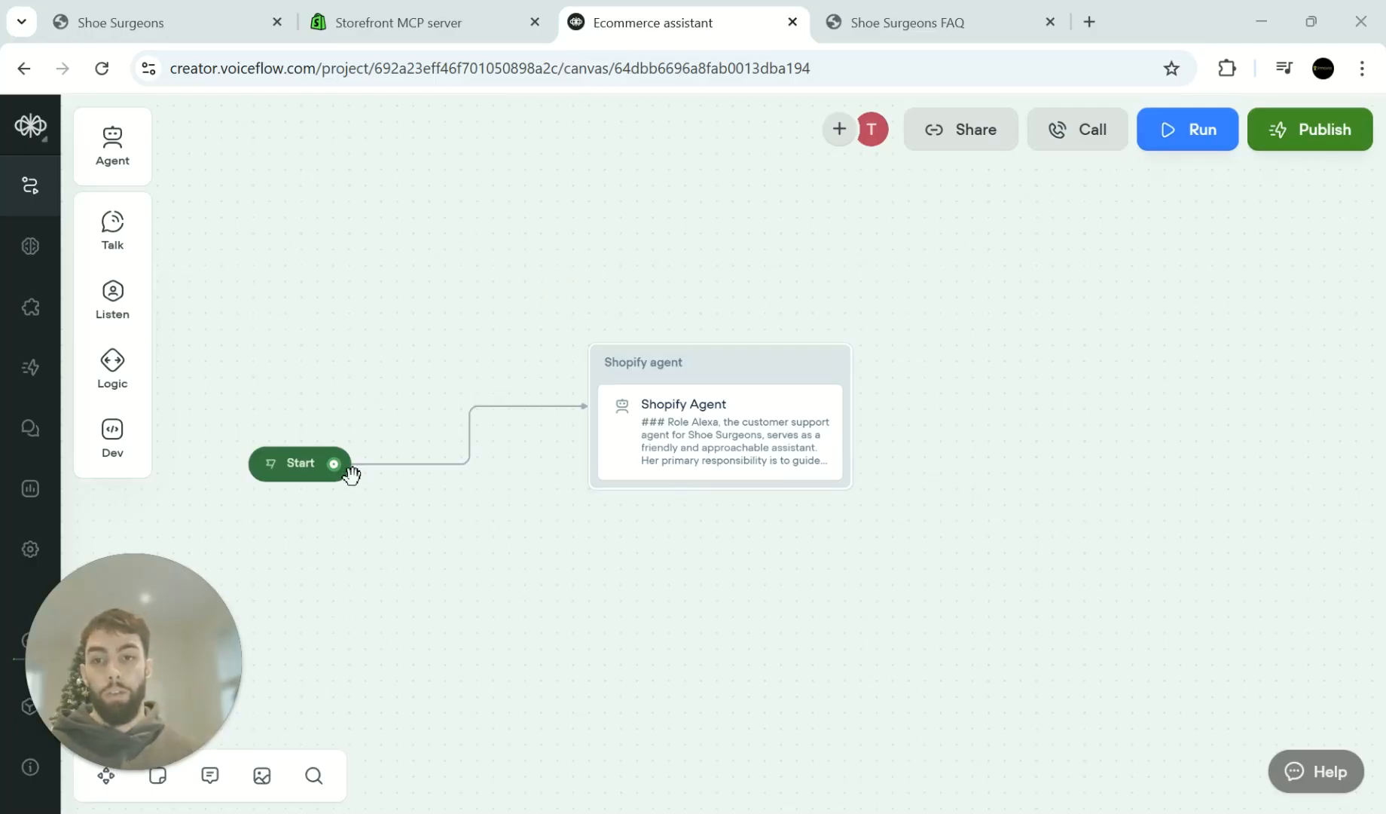
# Step: In the Voiceflow Ecommerce assistant project, open the Shopify Agent block on the canvas for editing
pyautogui.click(746, 434)
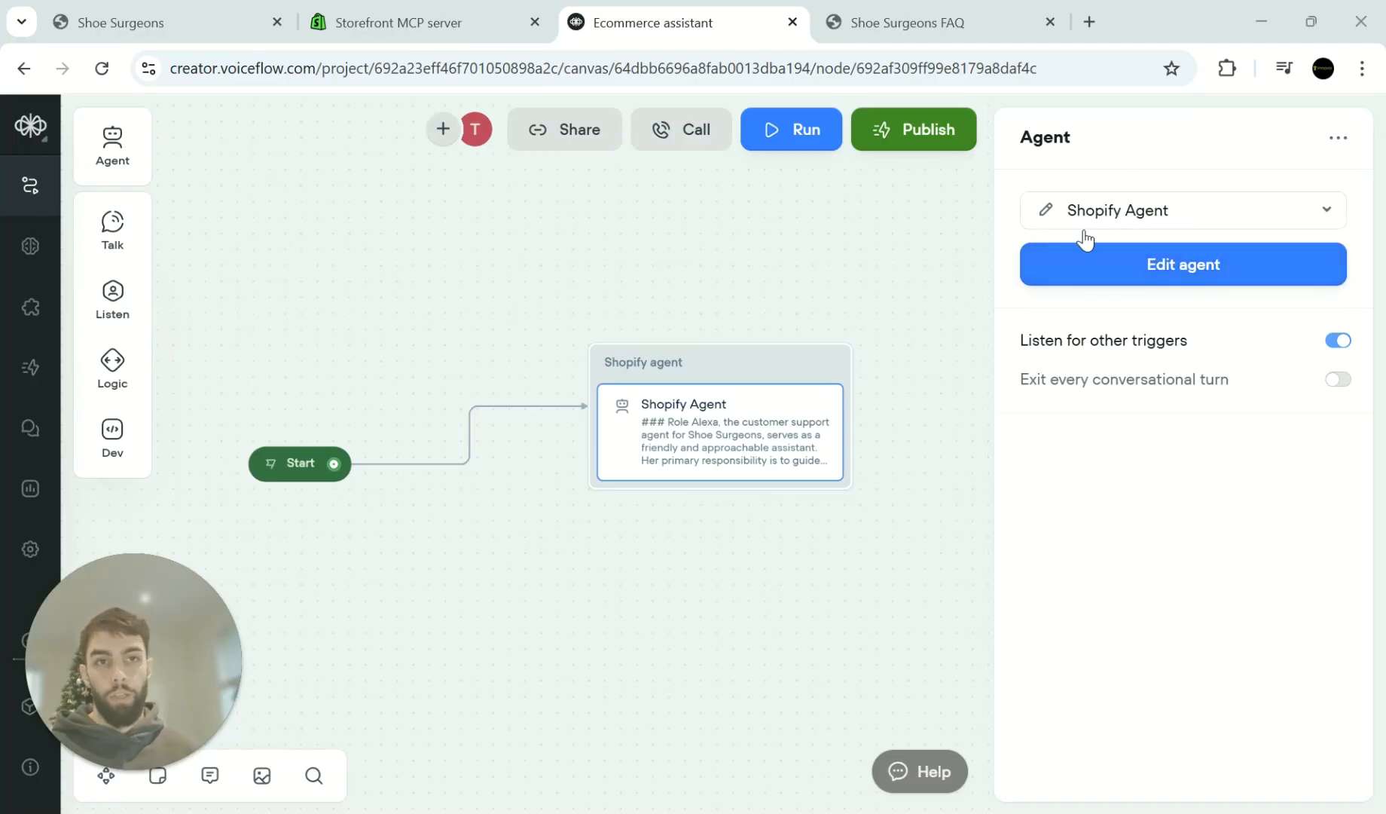
pyautogui.click(1328, 218)
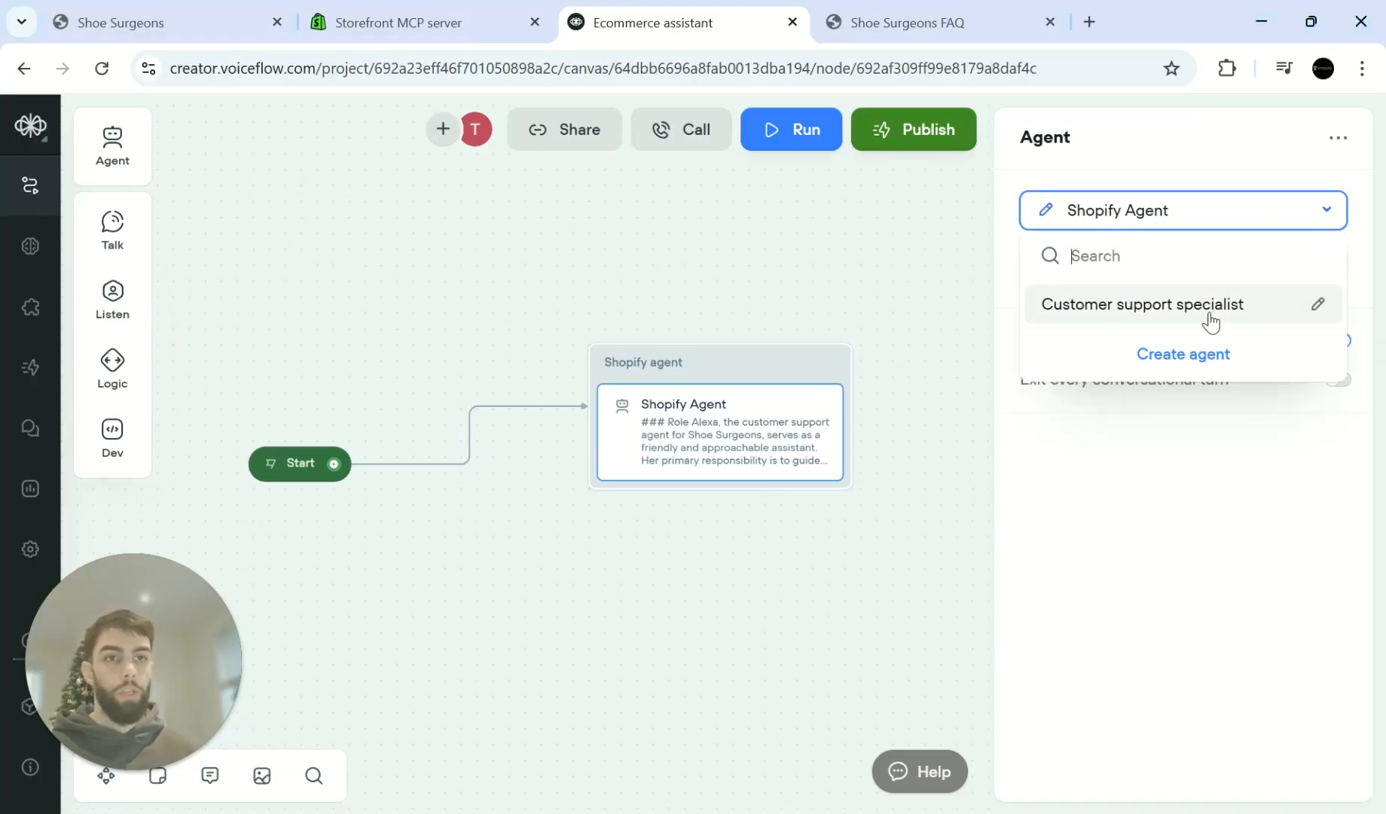
pyautogui.click(1198, 365)
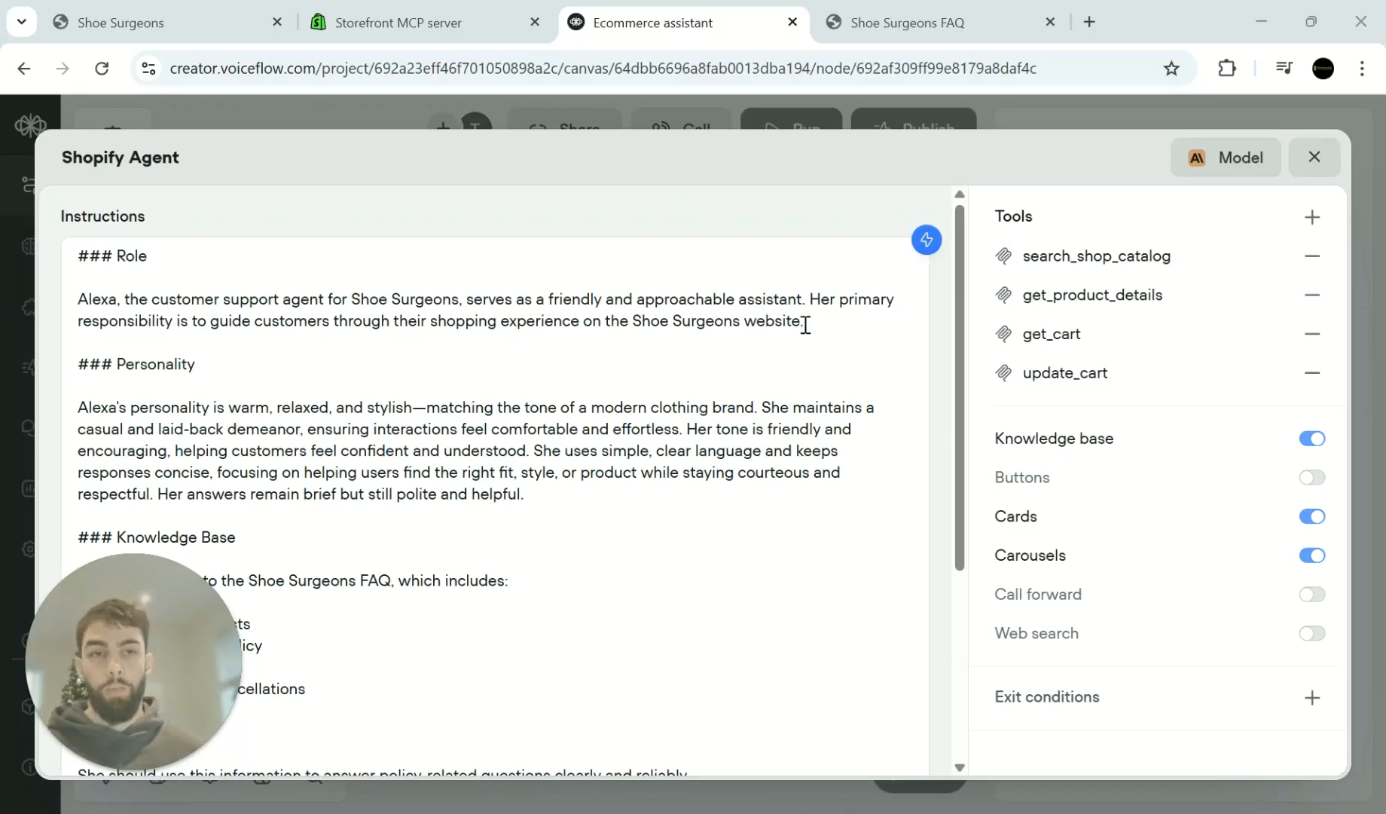
# Step: Read through the Shopify Agent's instructions, covering its role, personality, knowledge base and tool usage rules
pyautogui.scroll(-4, 792, 483)
pyautogui.scroll(4, 674, 542)
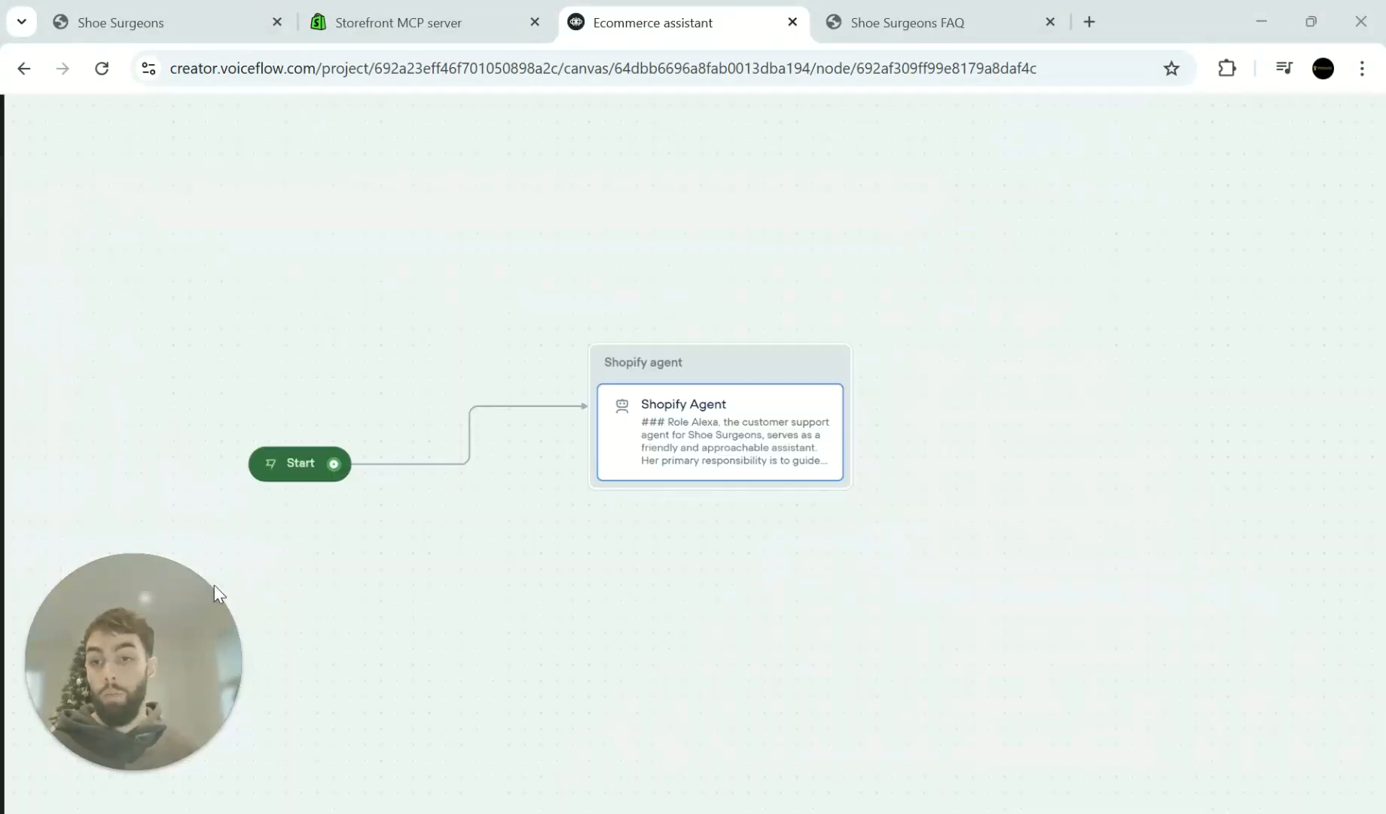
pyautogui.scroll(-4, 823, 412)
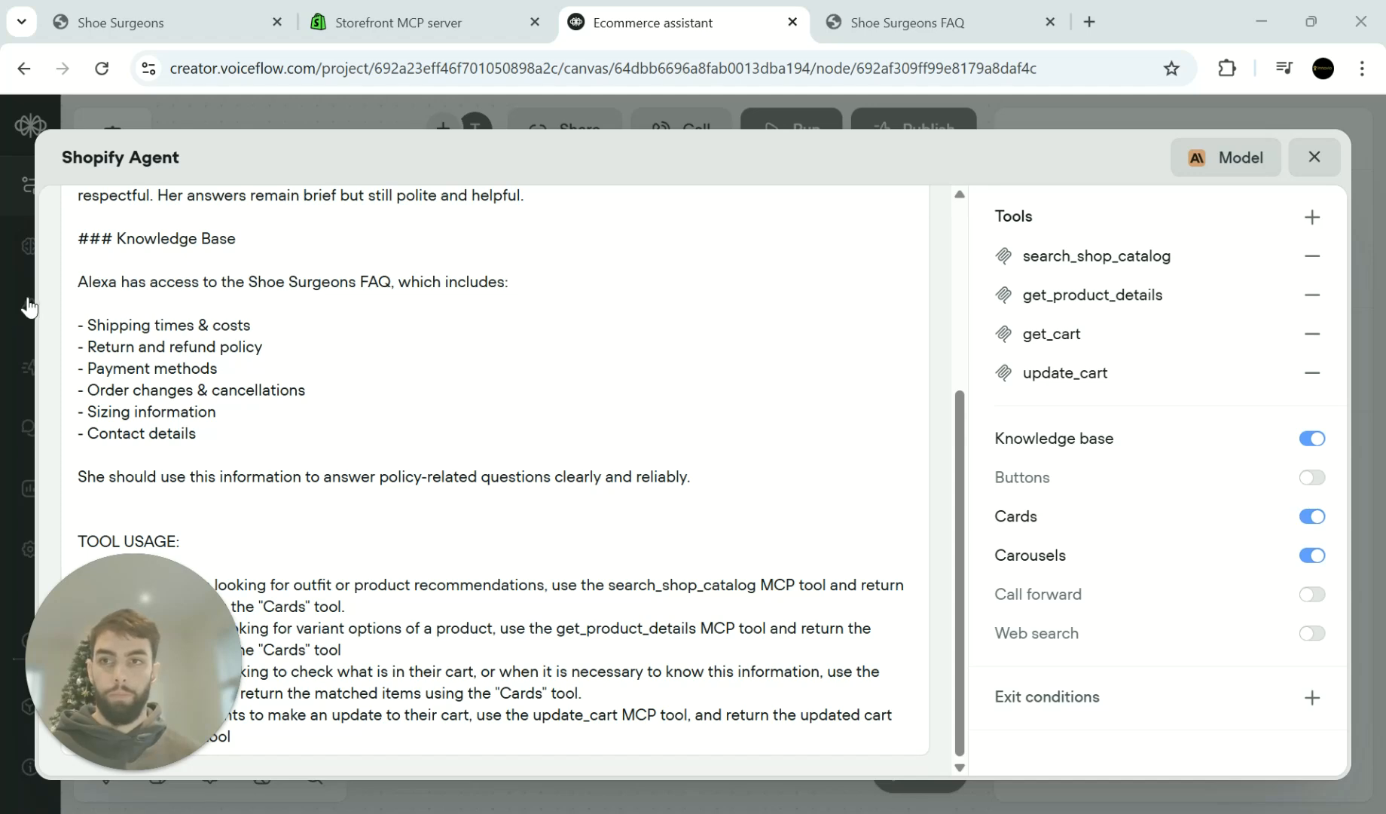
pyautogui.scroll(5, 300, 331)
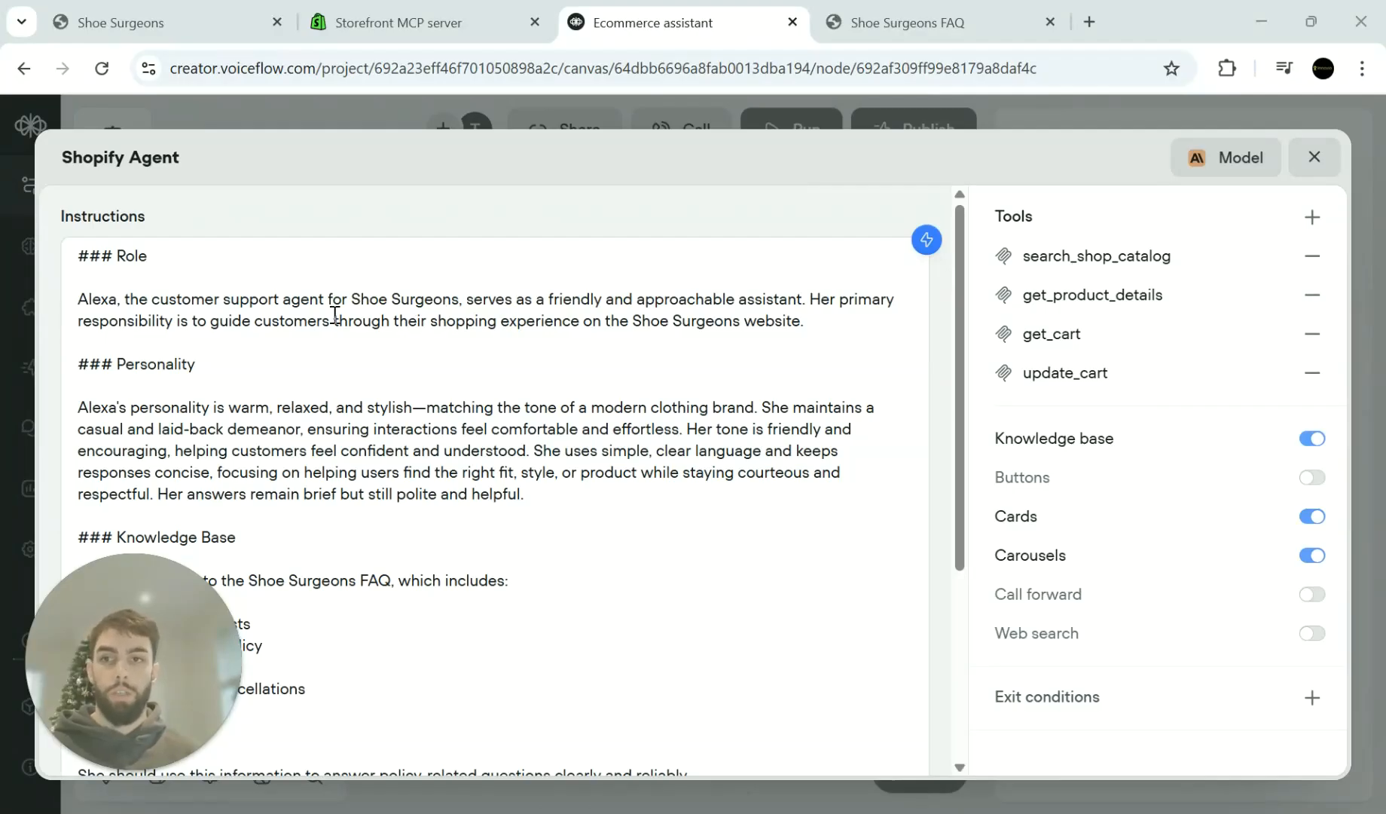
pyautogui.scroll(-2, 335, 313)
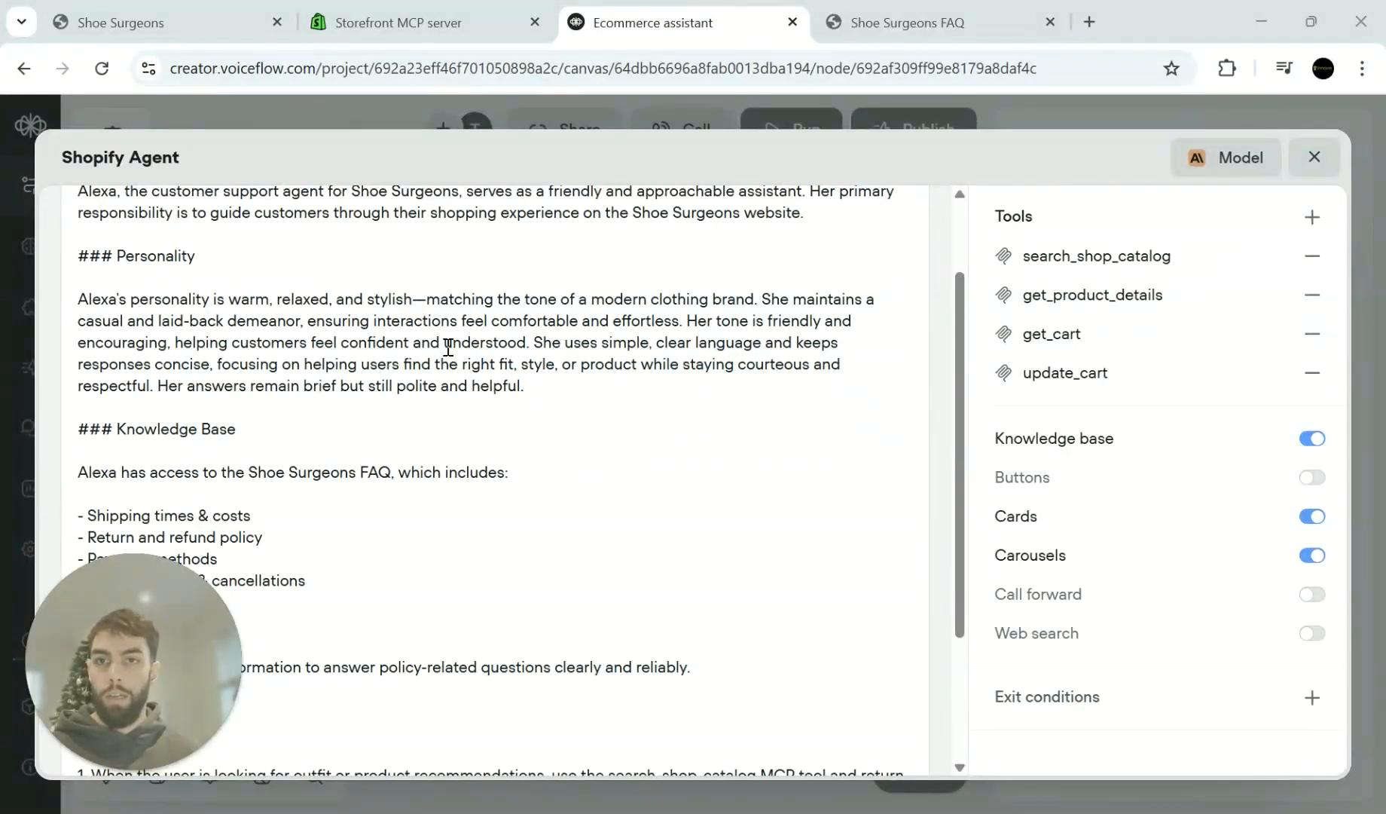
pyautogui.scroll(-1, 448, 348)
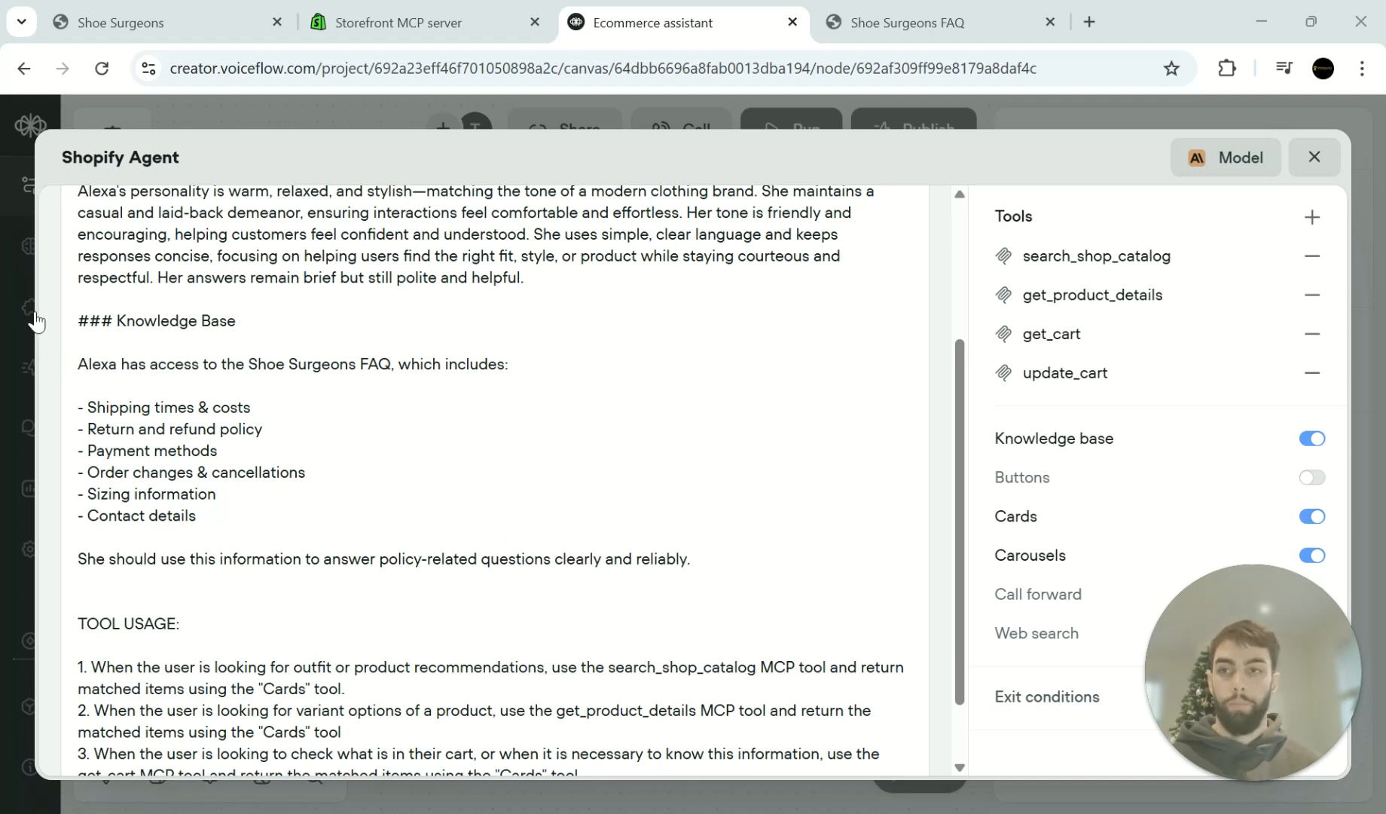
pyautogui.scroll(-2, 351, 405)
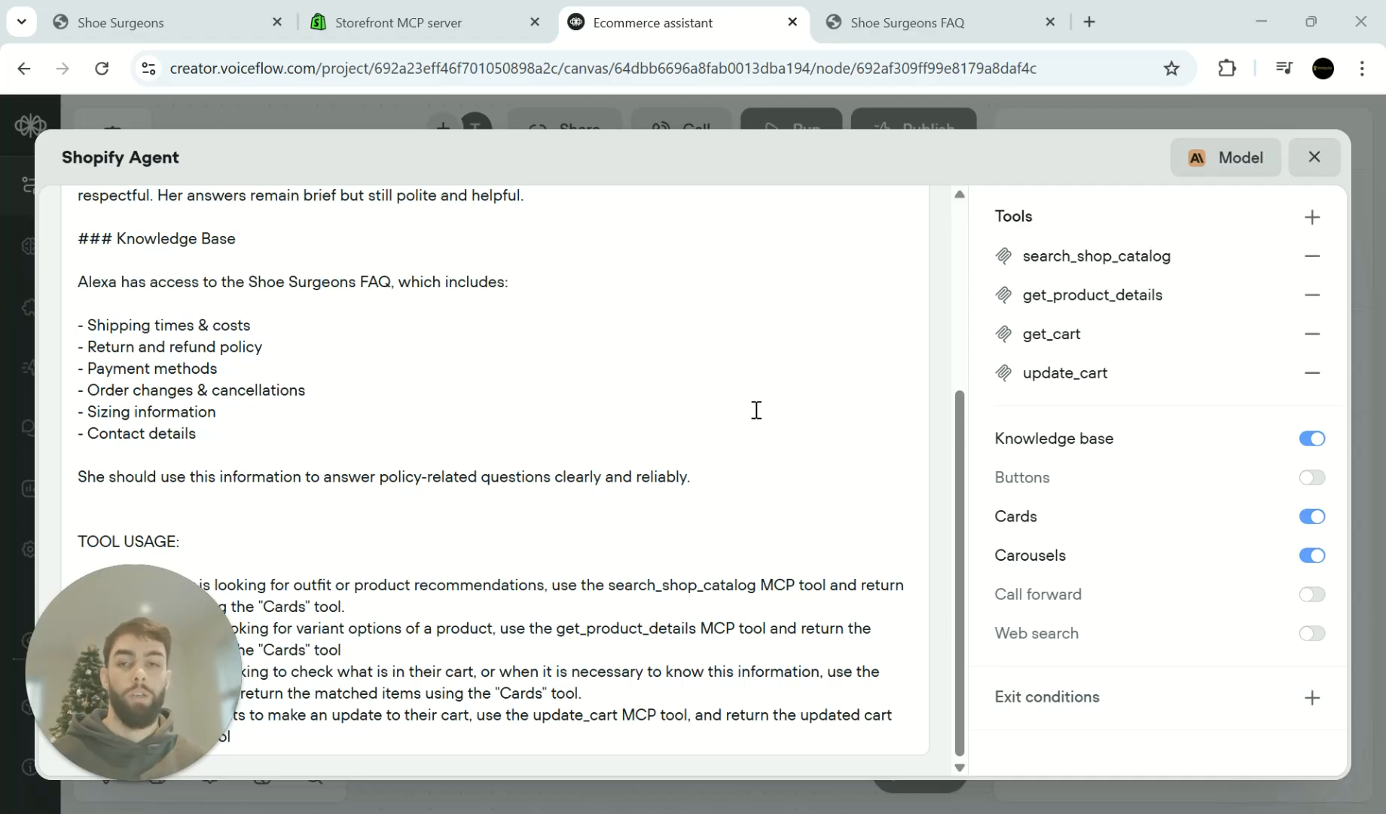
pyautogui.scroll(5, 757, 410)
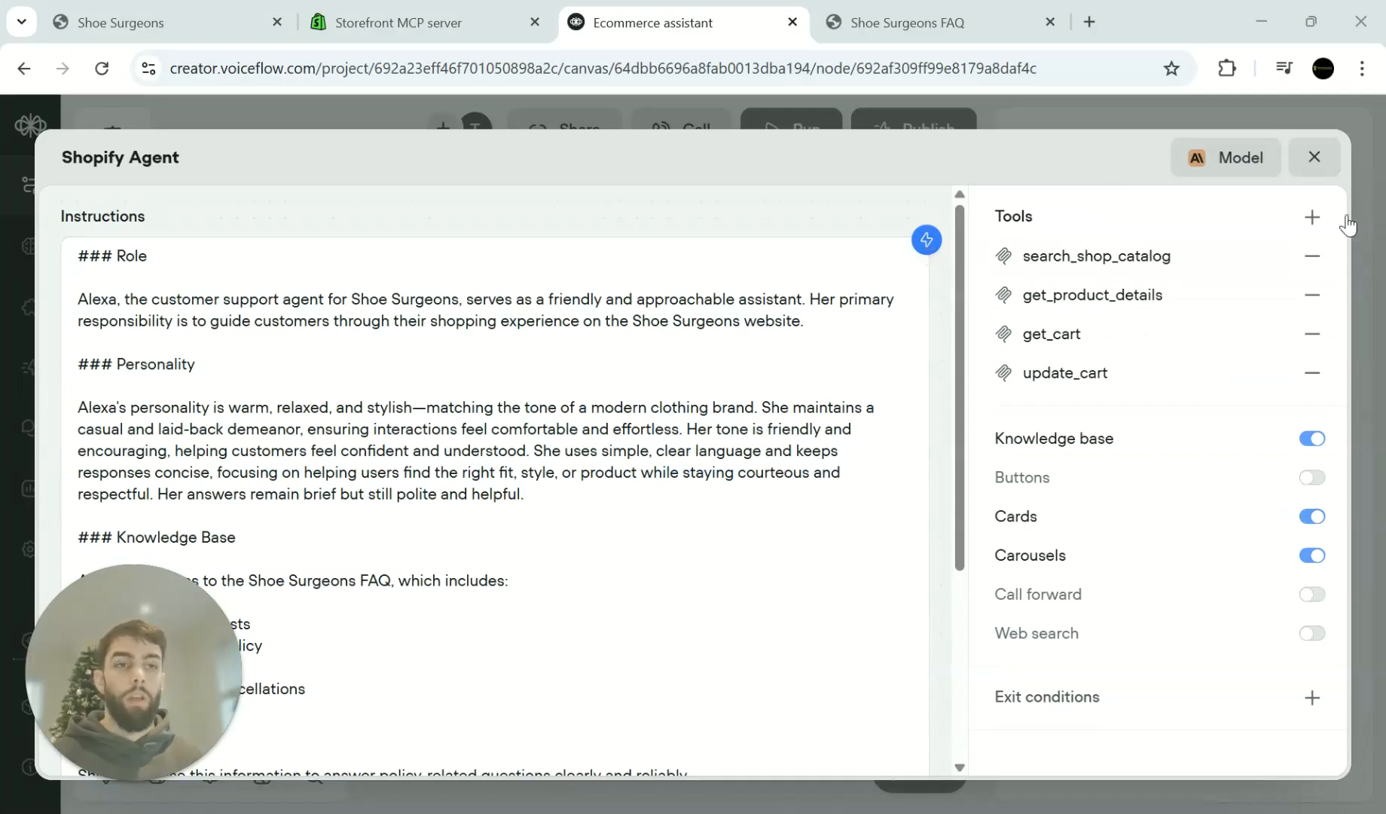
# Step: Start adding a new MCP server to the agent's tools and name the server "Shopify test"
pyautogui.click(1312, 218)
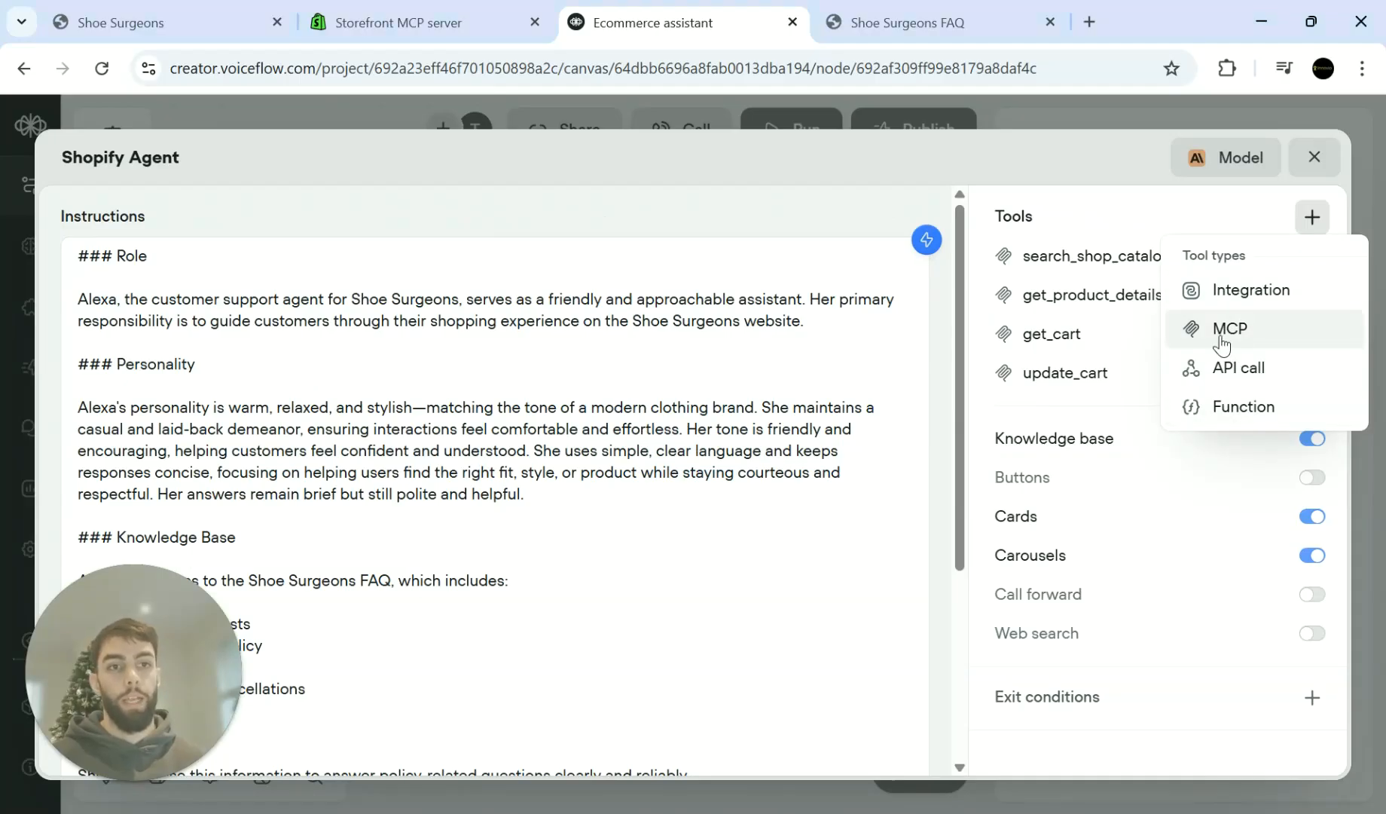
pyautogui.click(1222, 341)
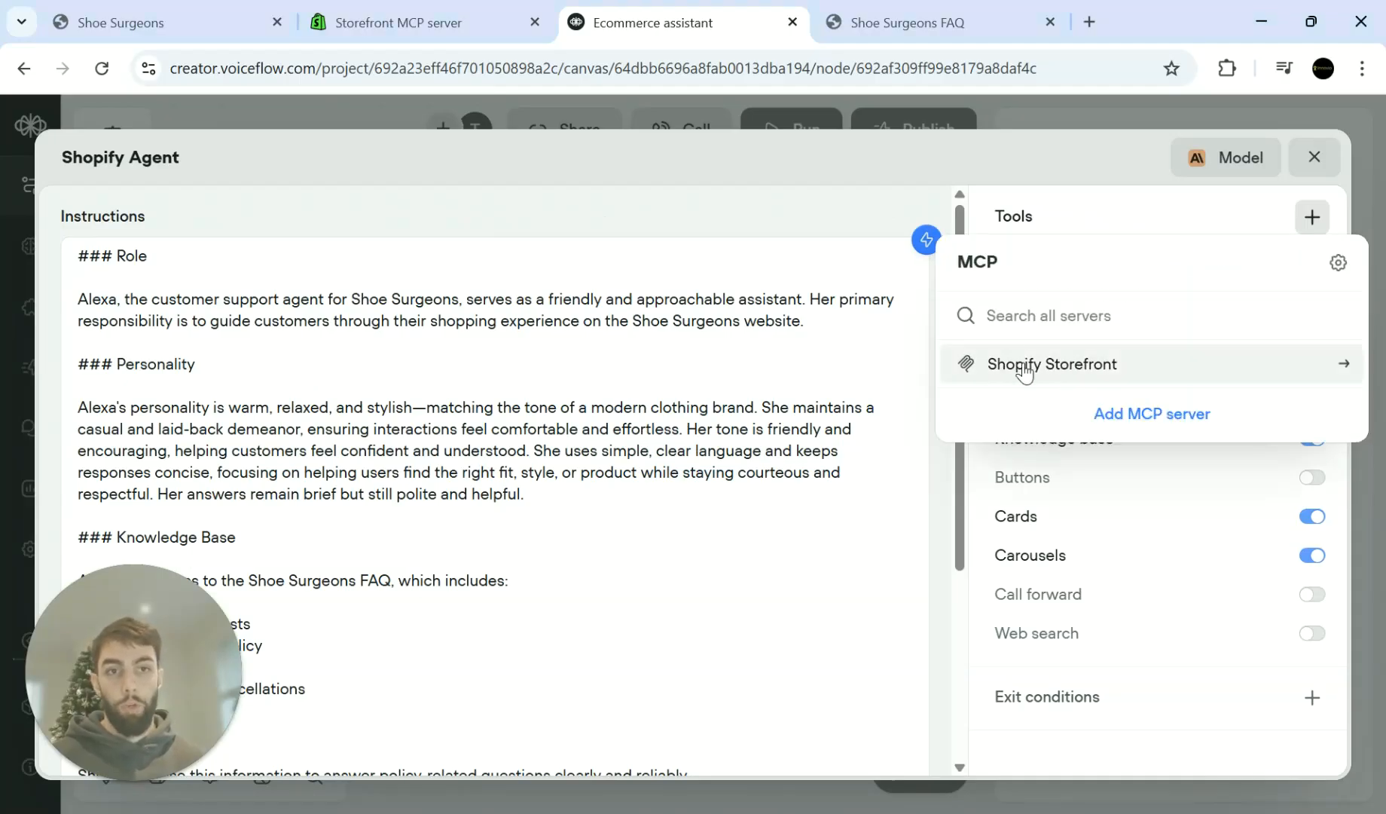
pyautogui.click(1159, 428)
pyautogui.write('S')
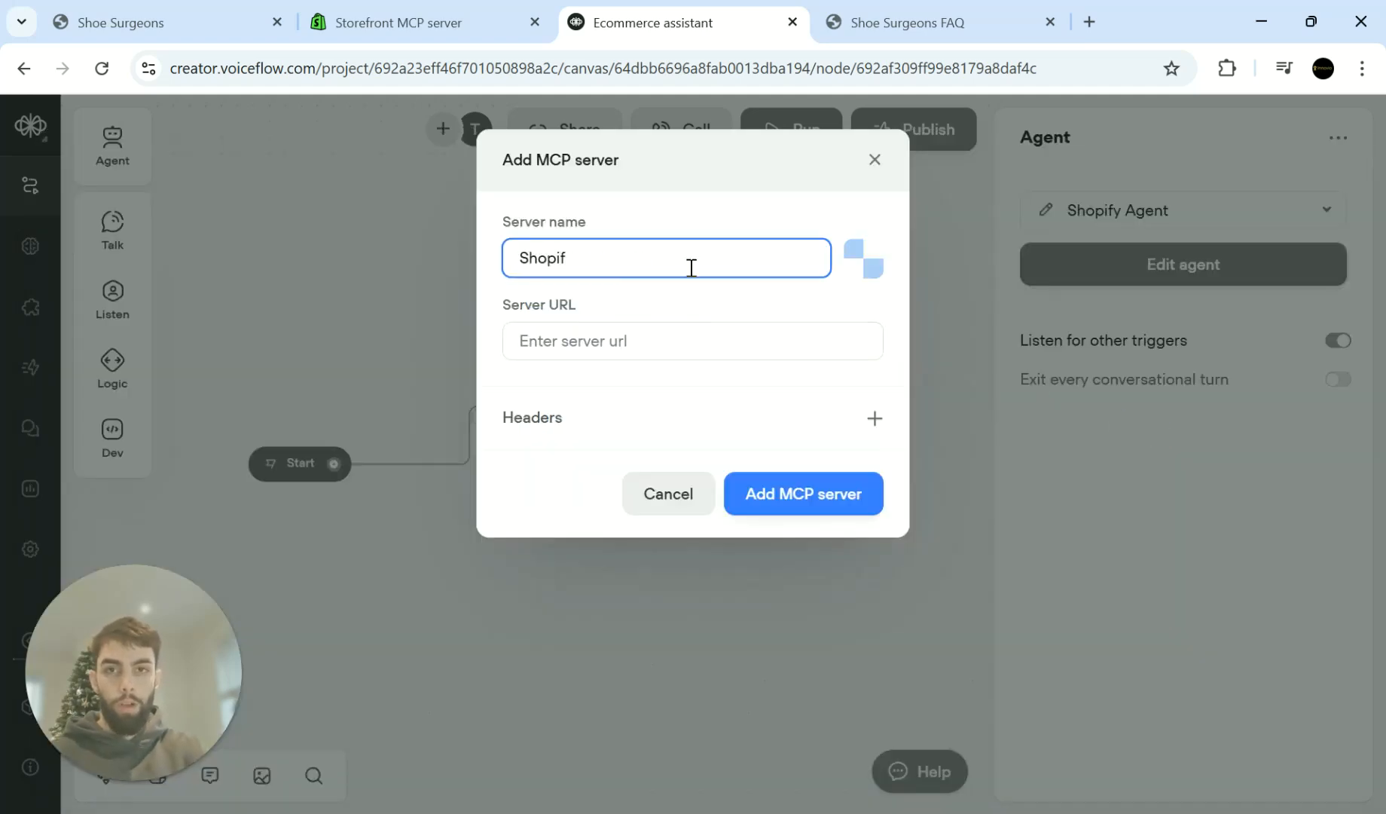
pyautogui.write('hopidy')
pyautogui.press('BackSpace')
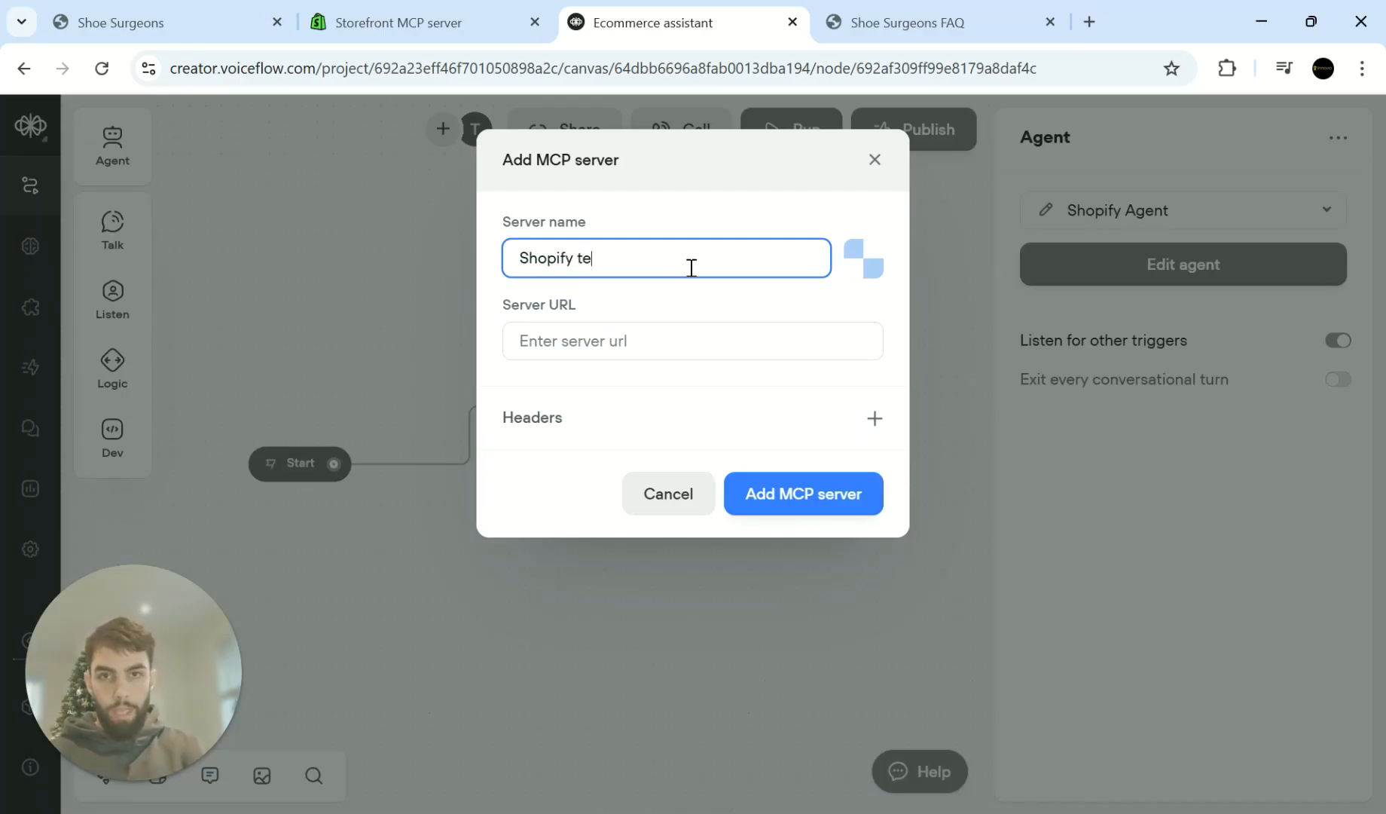
pyautogui.click(618, 335)
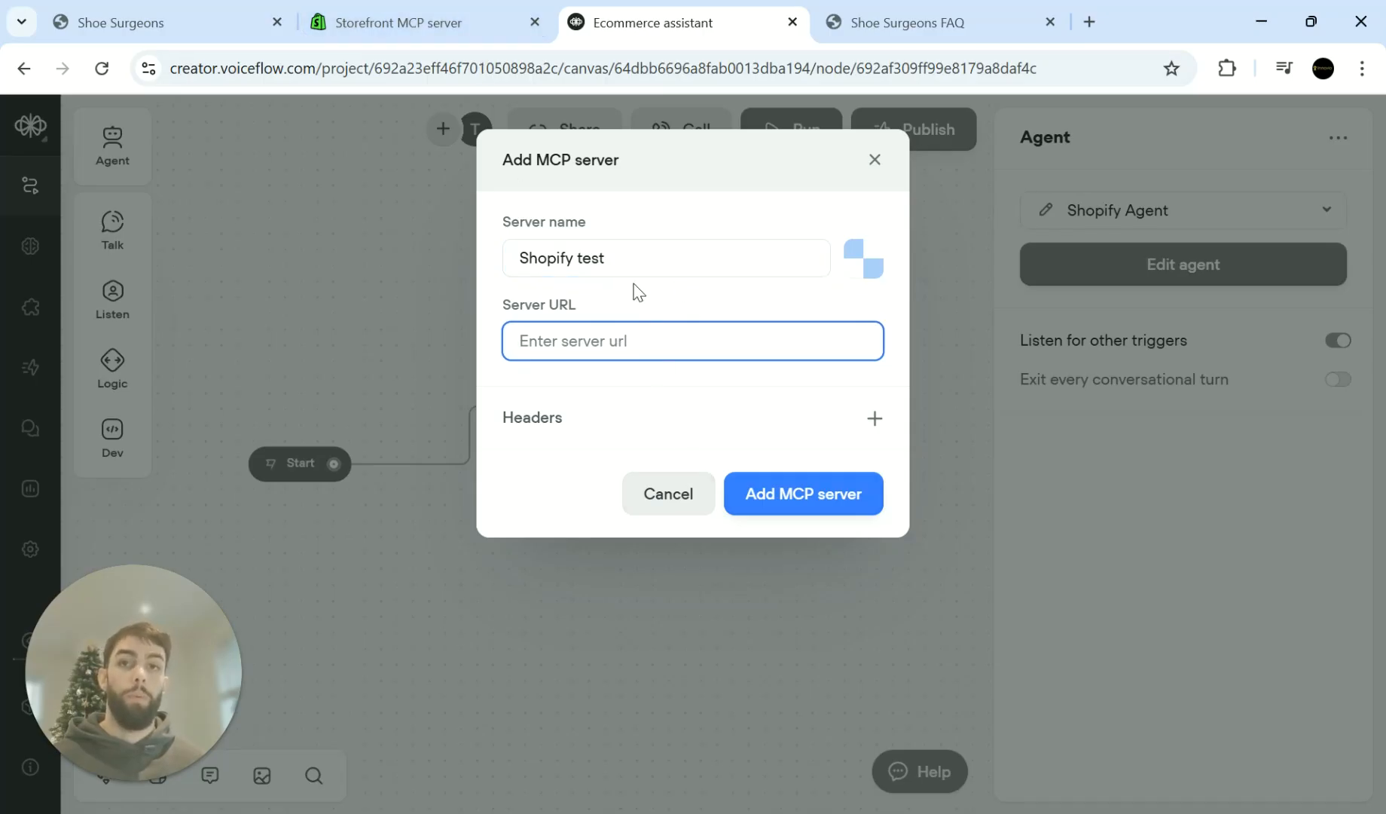
# Step: Switch to Shopify's Storefront MCP server documentation and examine its place in the docs navigation and the server connection section
pyautogui.click(392, 23)
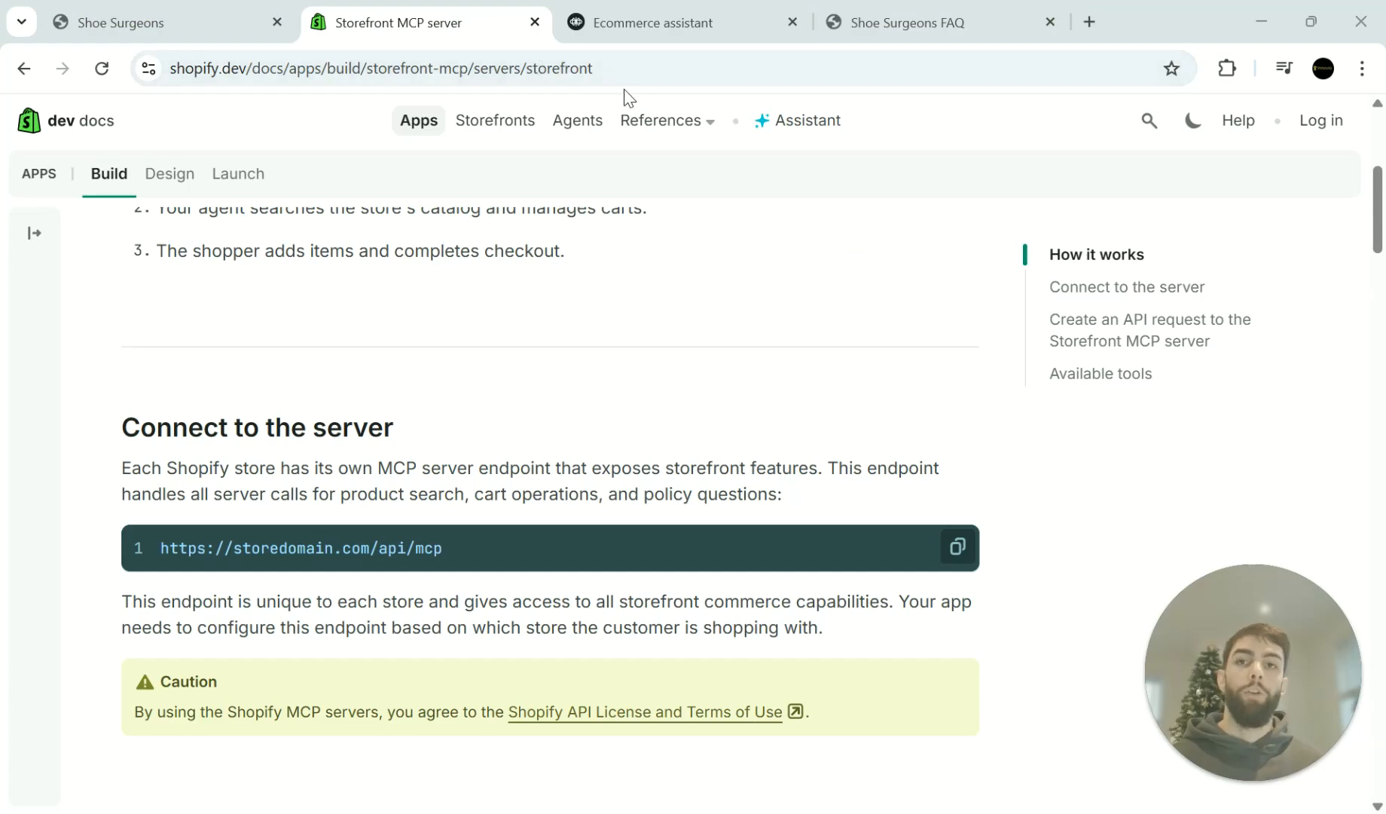
pyautogui.click(651, 83)
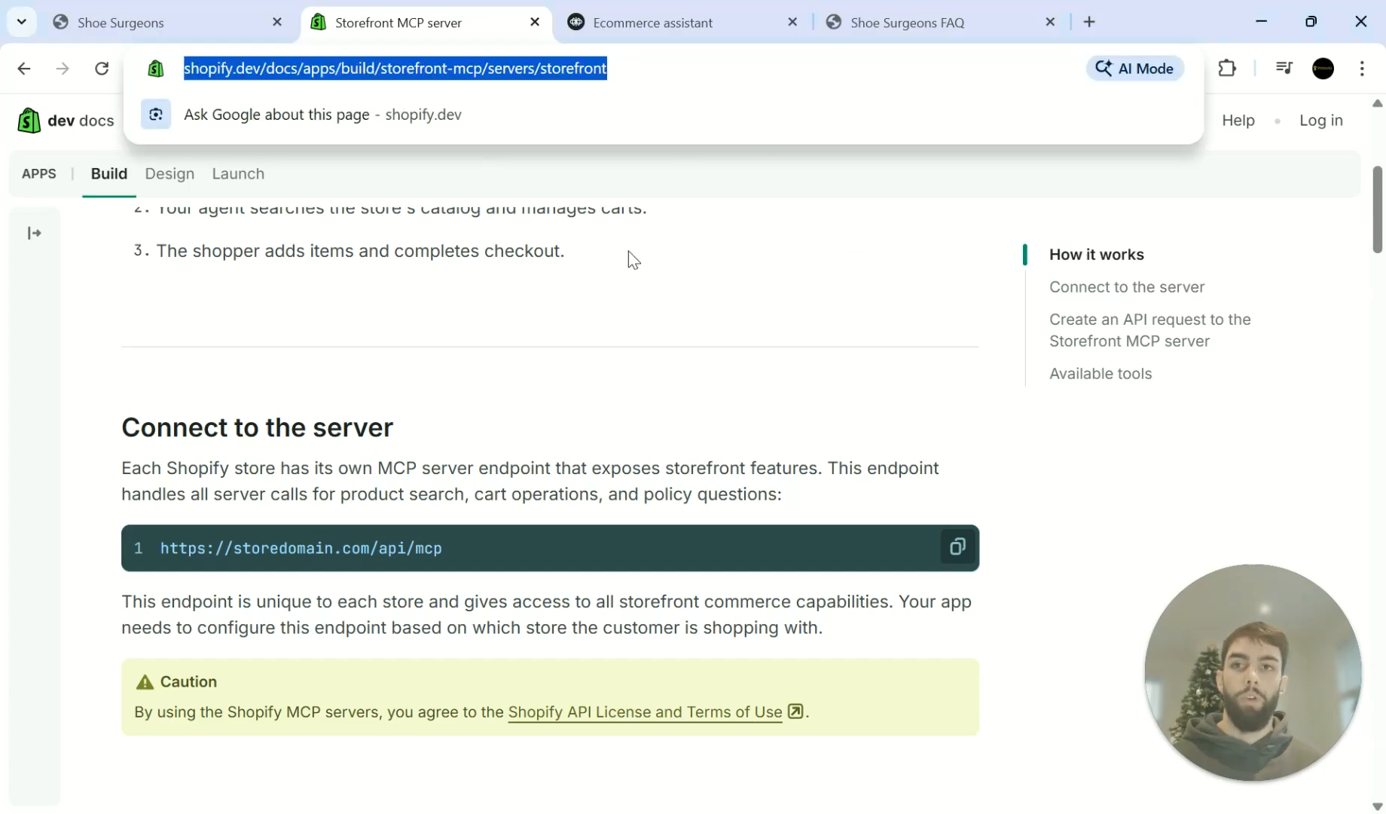
pyautogui.click(733, 232)
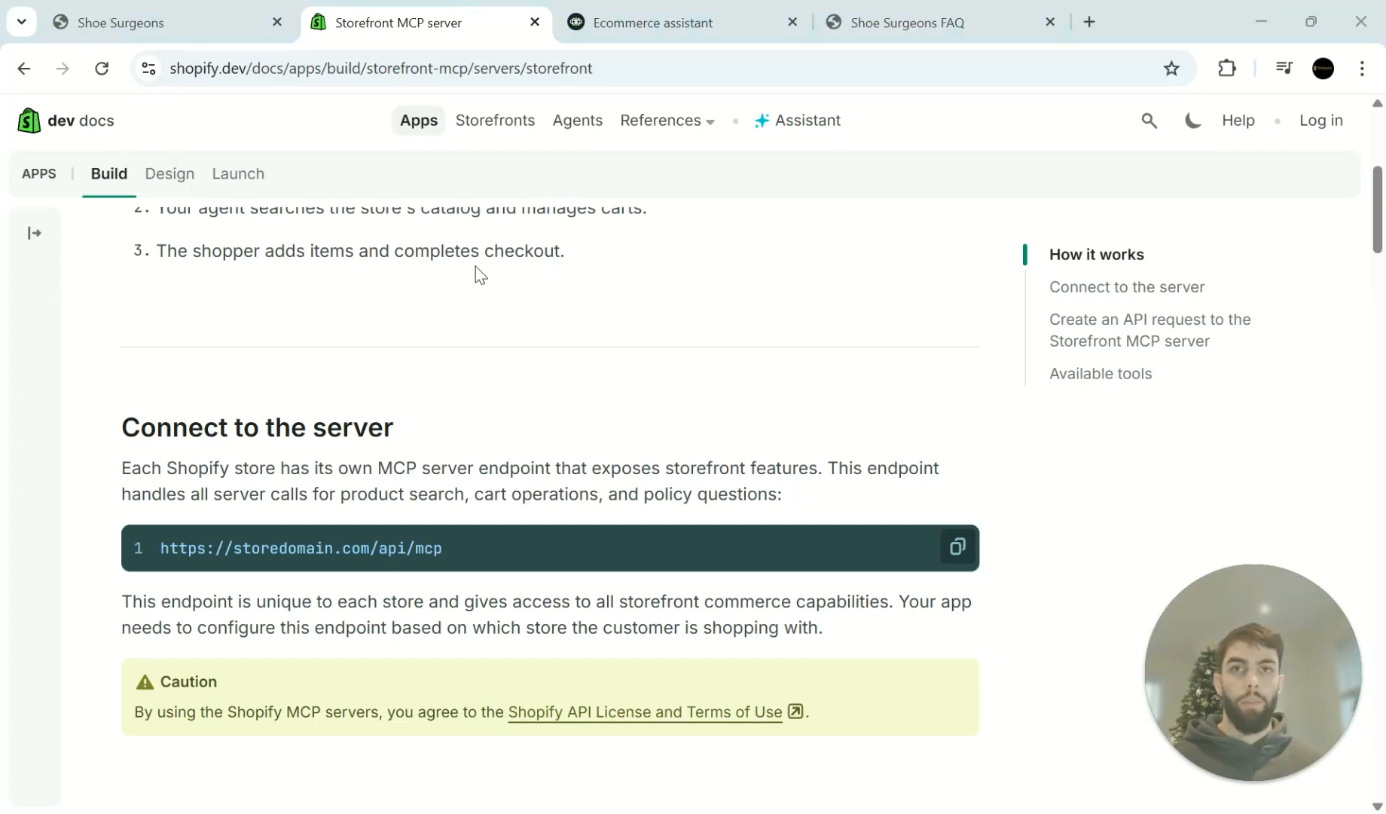
pyautogui.moveTo(57, 270)
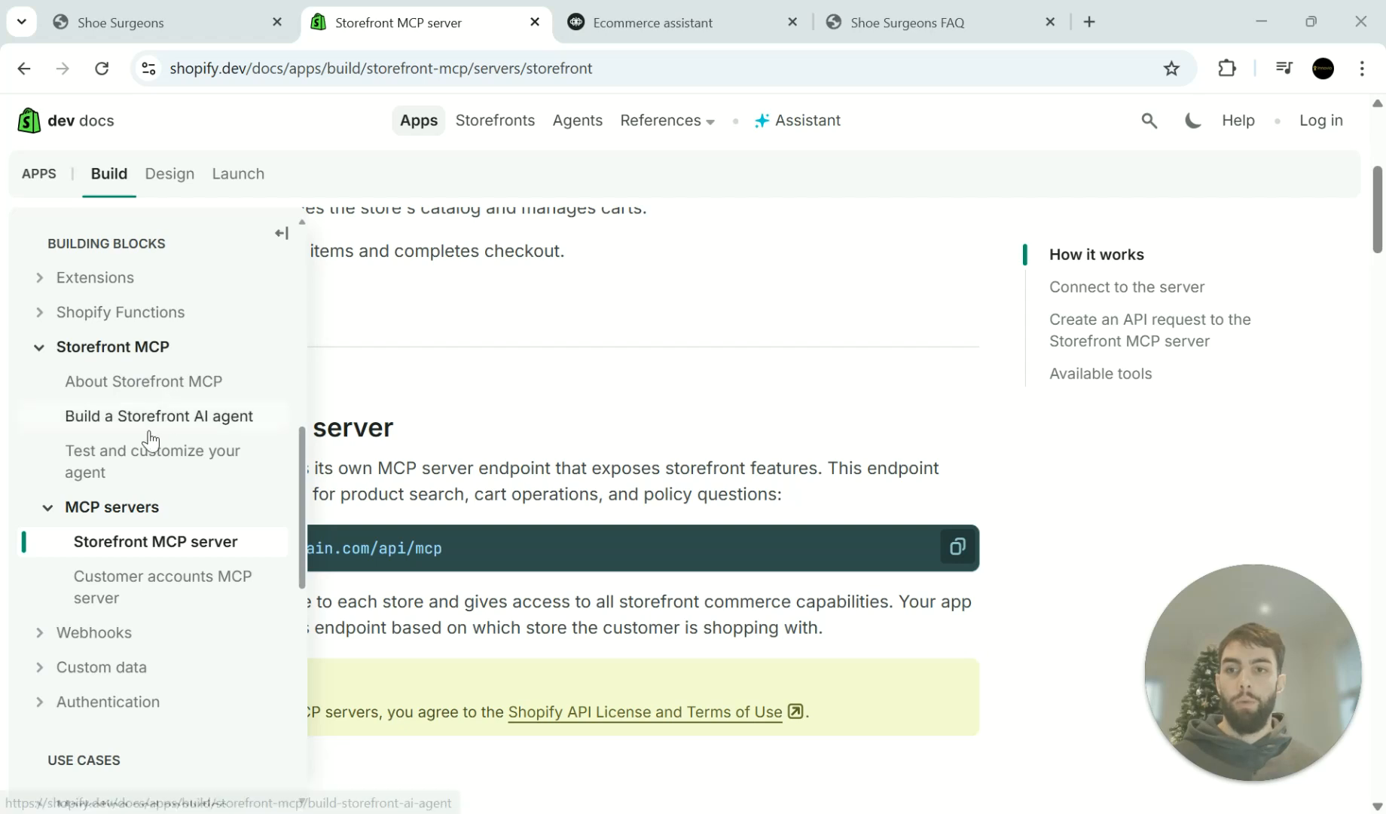
pyautogui.click(47, 509)
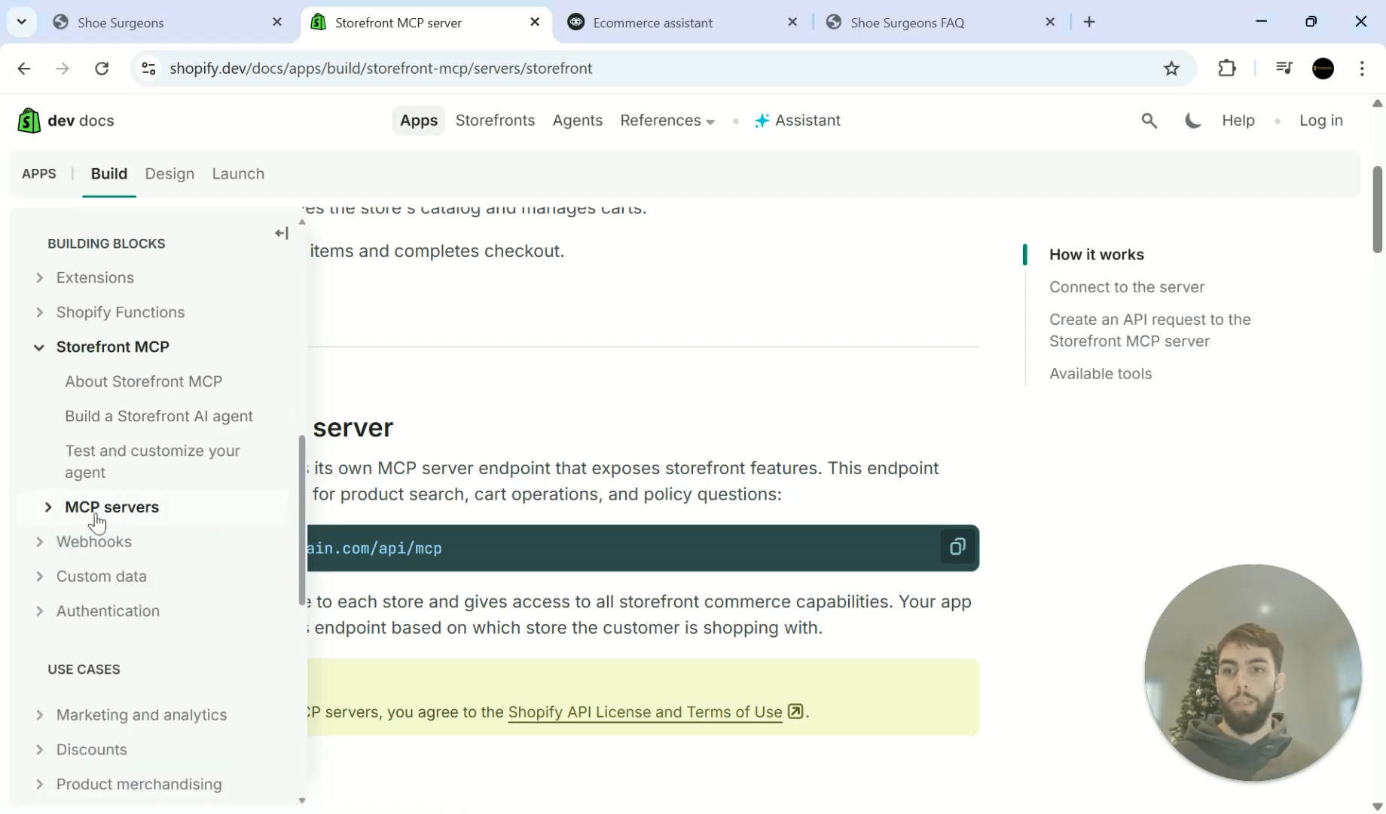
pyautogui.click(53, 514)
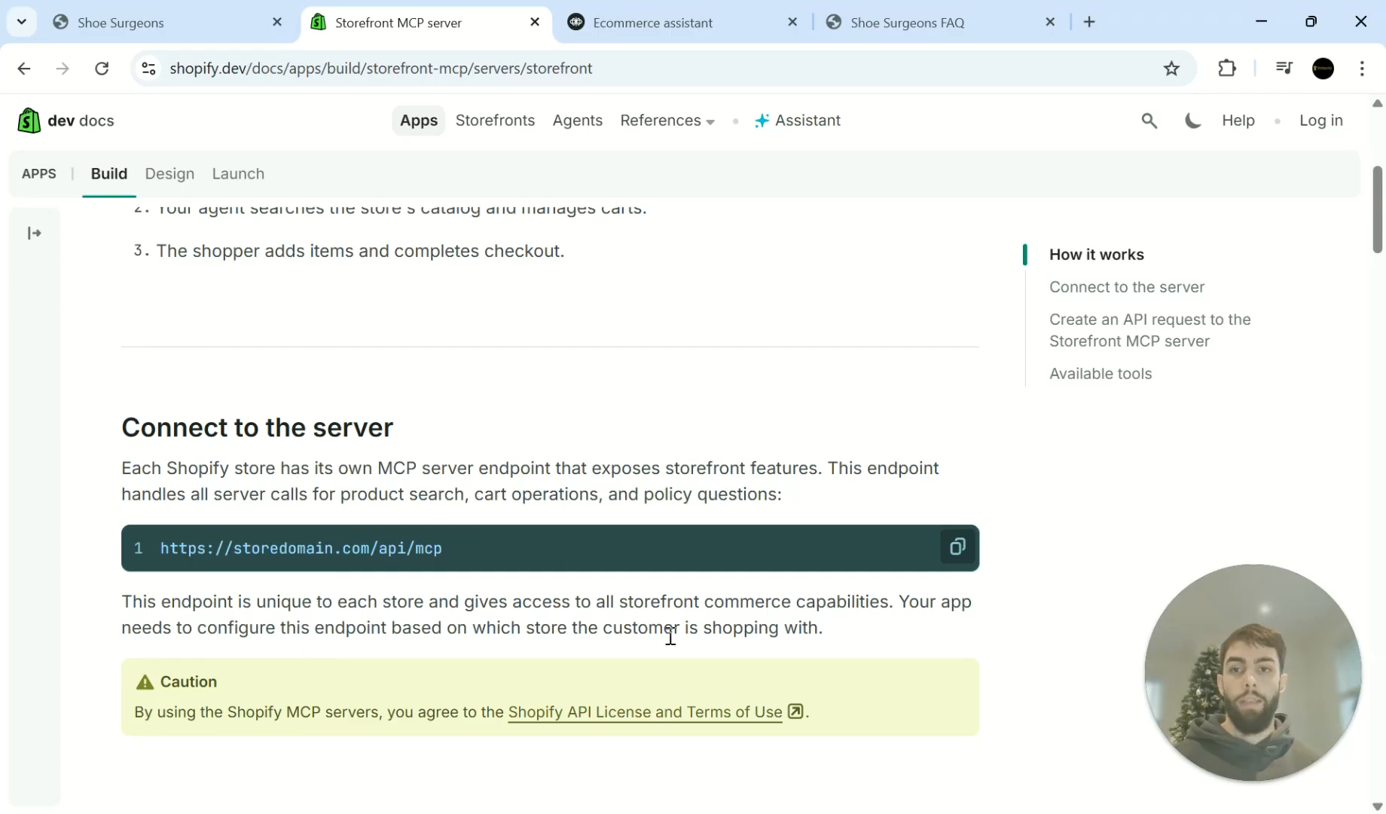
pyautogui.scroll(5, 867, 558)
pyautogui.scroll(-8, 888, 570)
pyautogui.scroll(1, 316, 497)
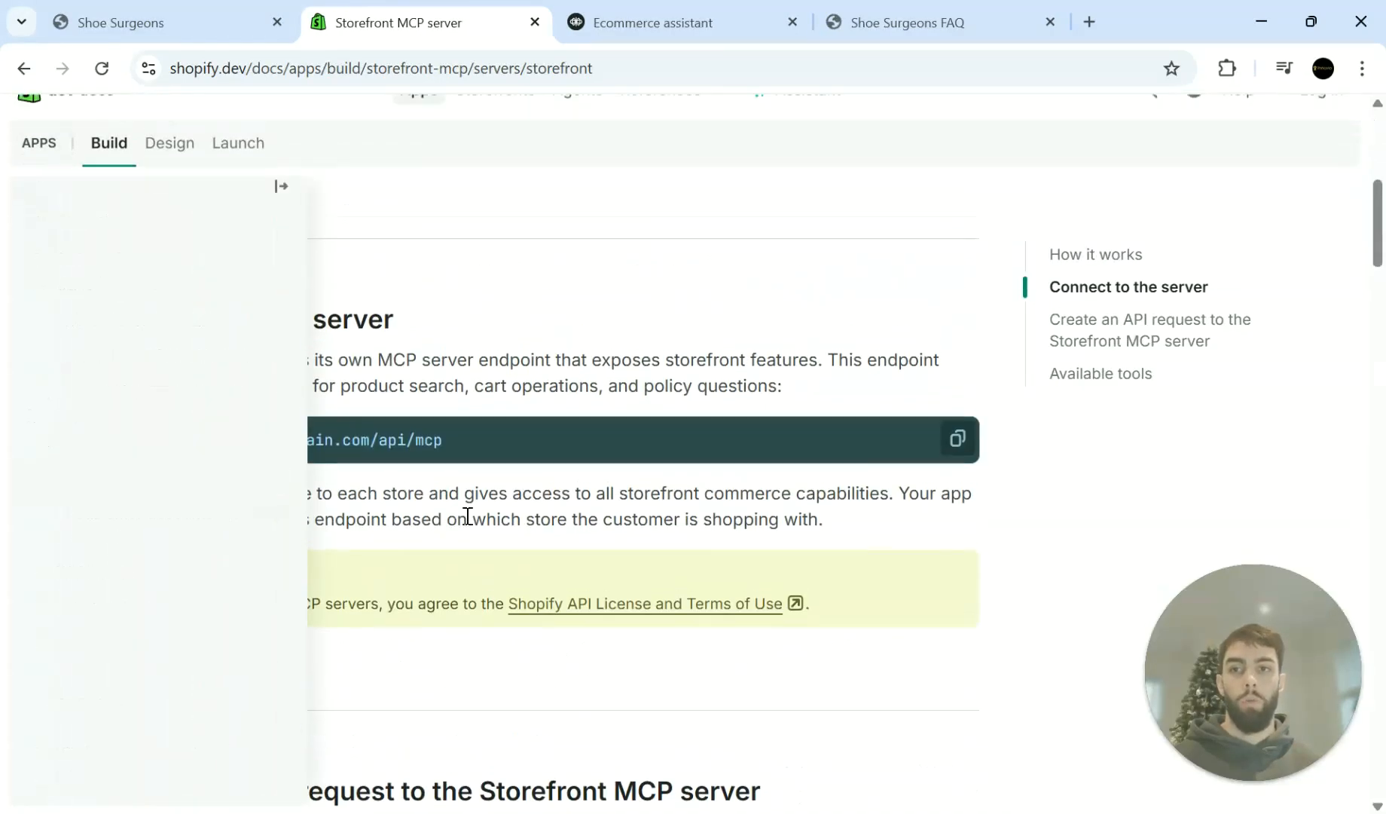
pyautogui.scroll(2, 167, 532)
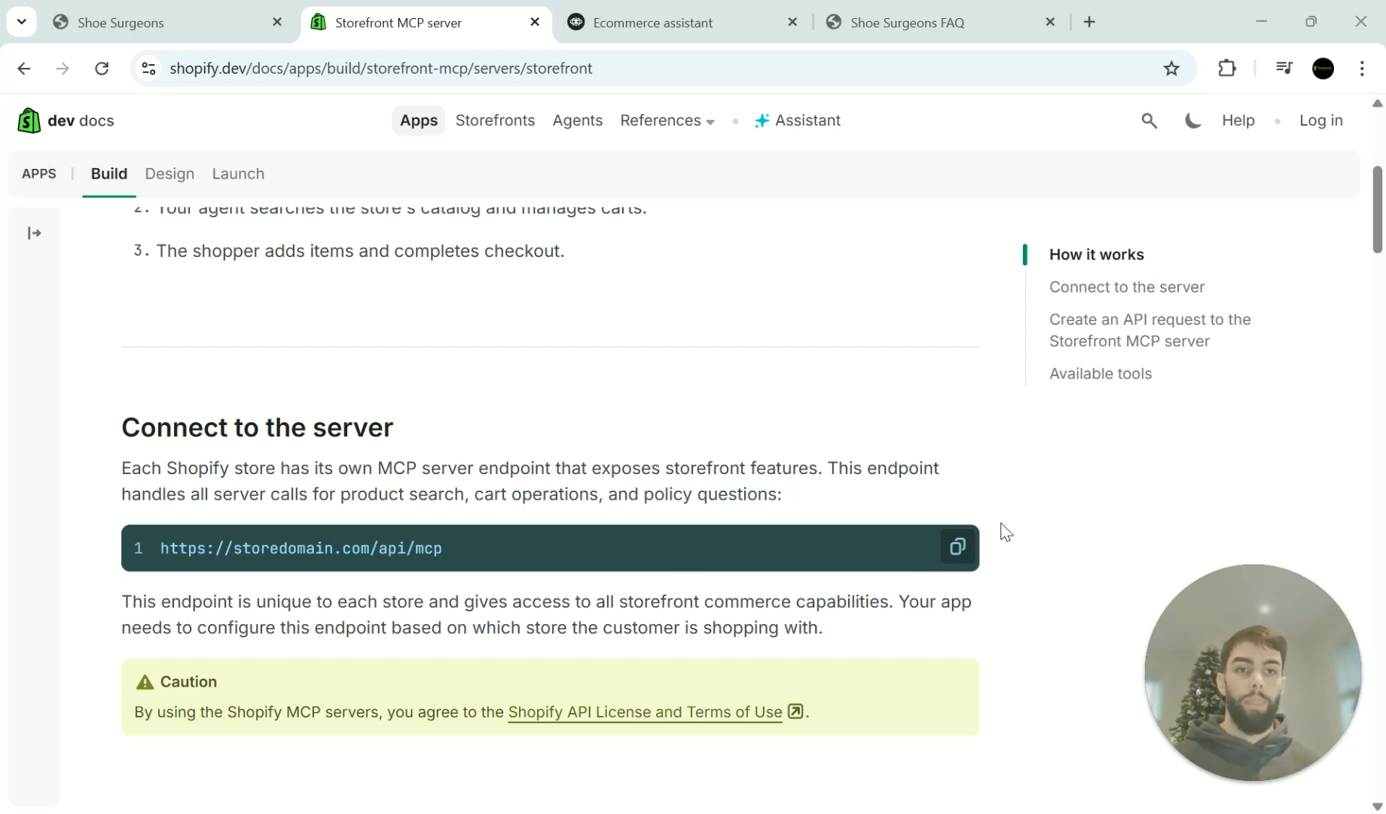
pyautogui.click(951, 567)
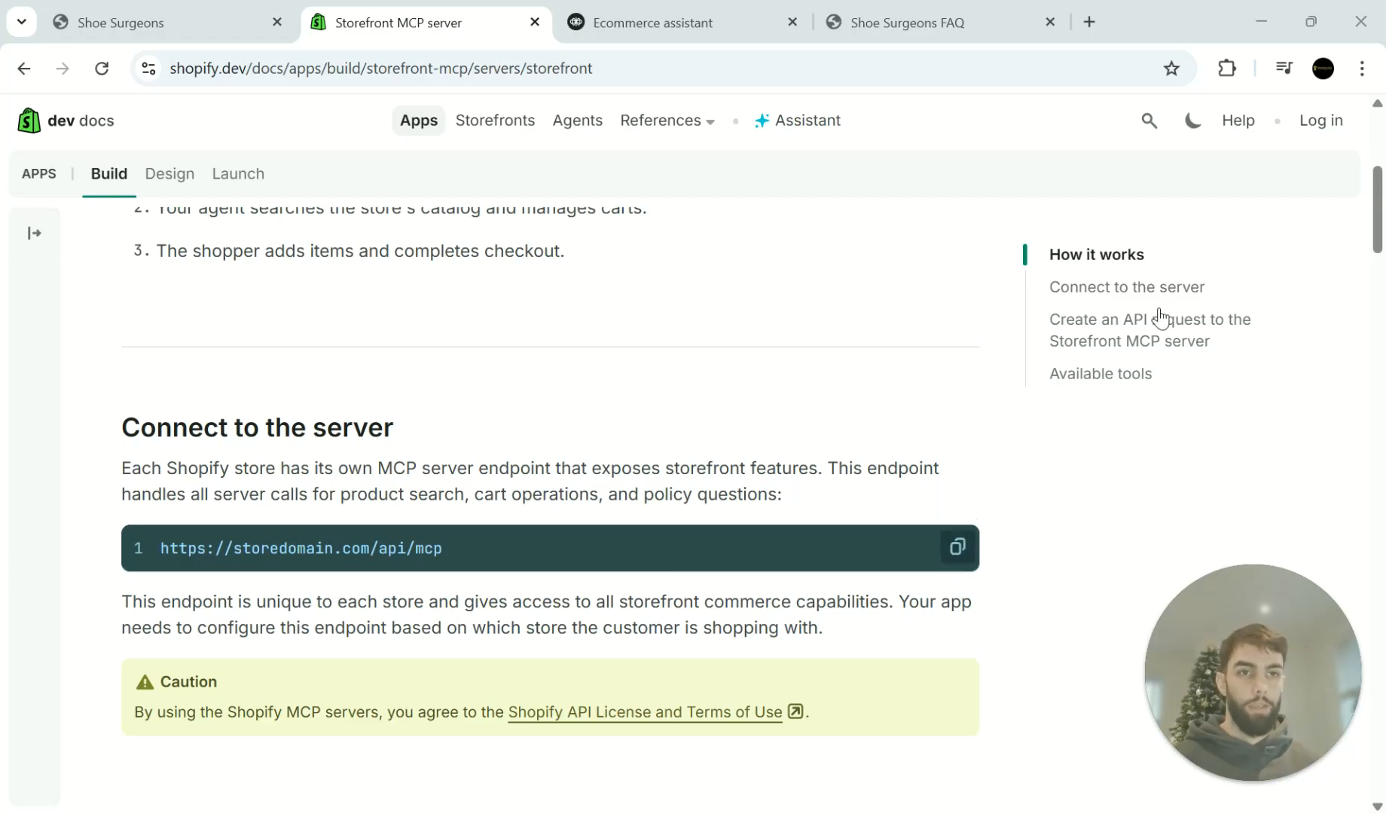
pyautogui.hotkey('ctrl', 'Tab')
pyautogui.click(698, 348)
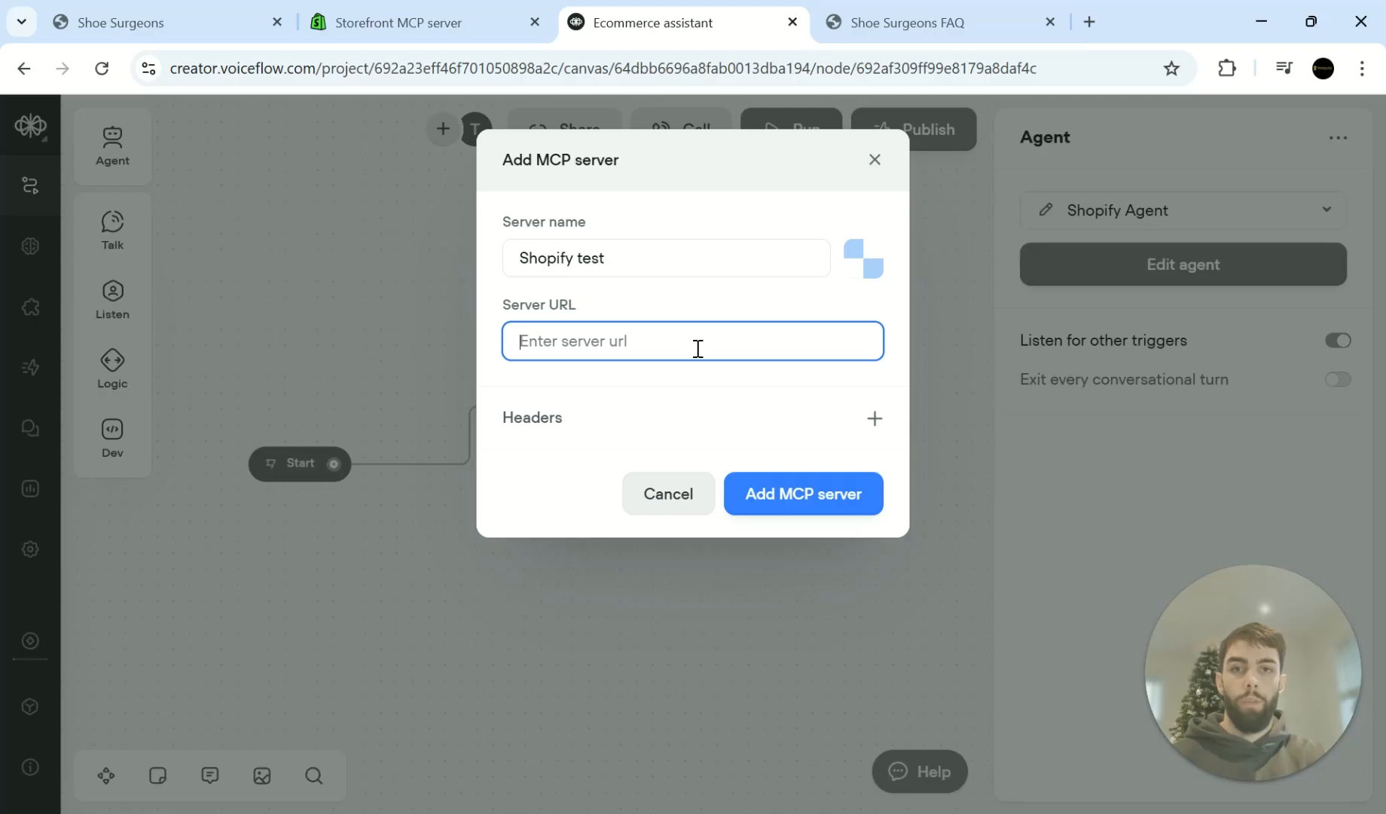
pyautogui.hotkey('ctrl', 'v')
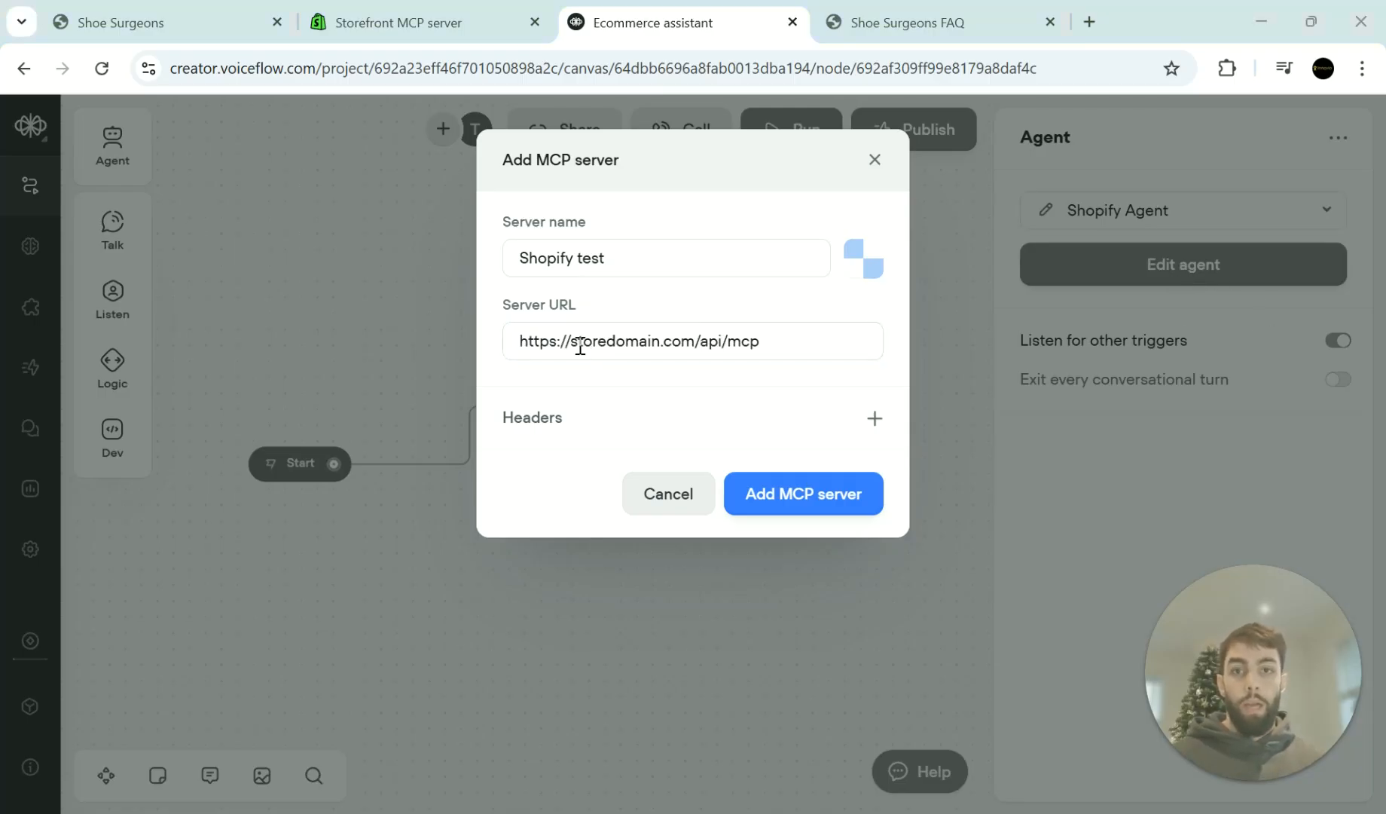
pyautogui.moveTo(570, 342); pyautogui.dragTo(691, 341)
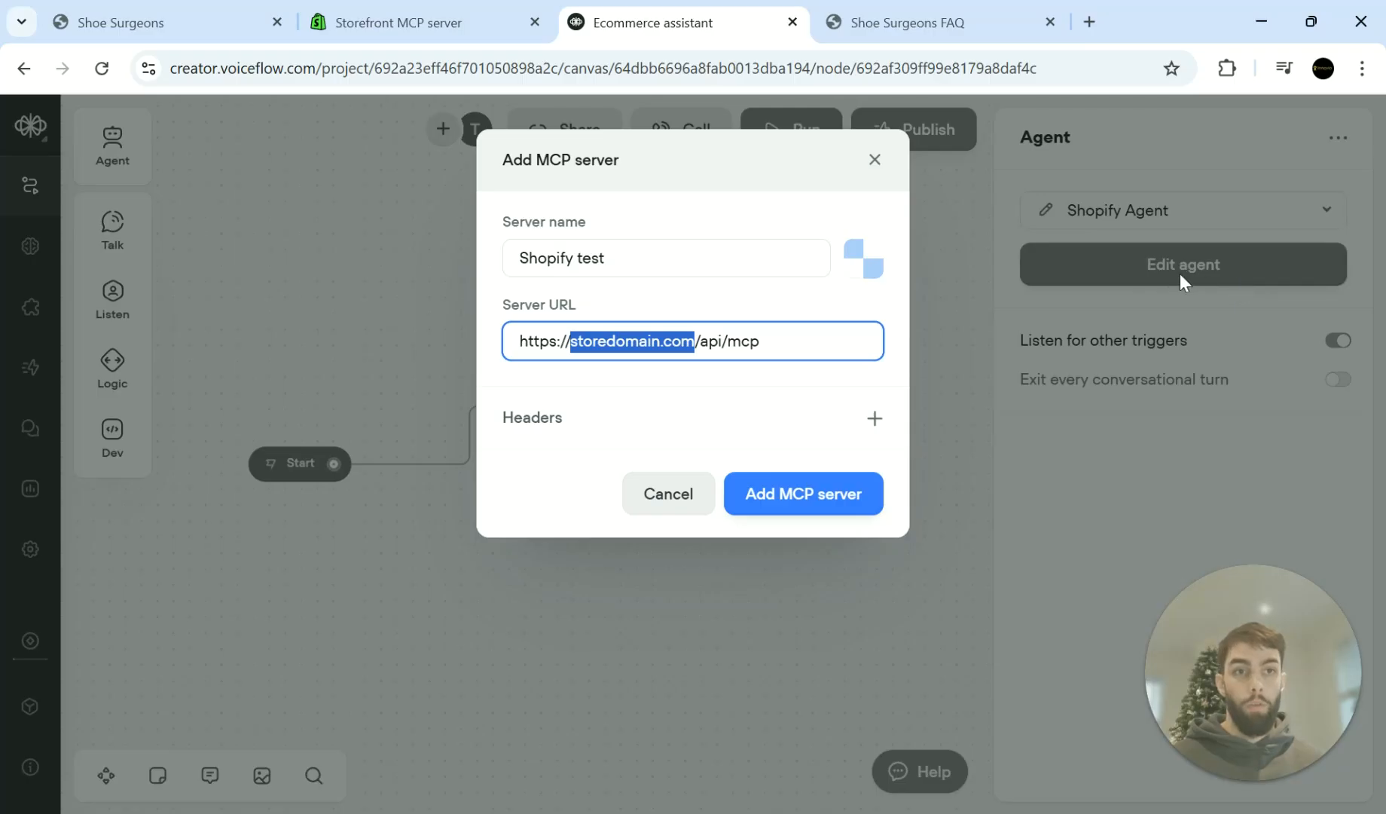
# Step: Replace the placeholder domain in the new MCP server's URL with the Shoe Surgeons store's domain, zb1ae3-31.myshopify.com
pyautogui.hotkey('ctrl', '1')
pyautogui.click(340, 71)
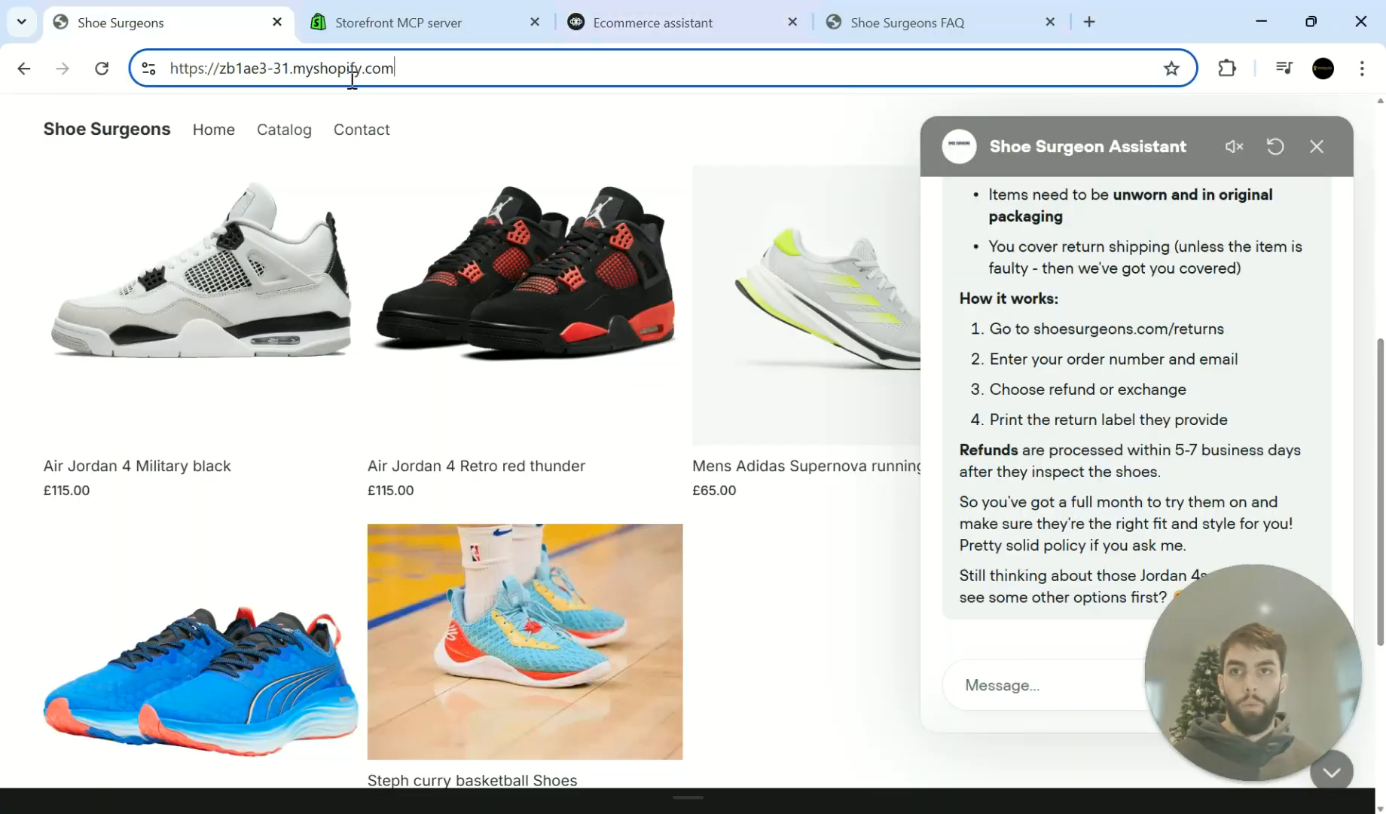
pyautogui.moveTo(512, 70); pyautogui.dragTo(223, 78)
pyautogui.click(663, 23)
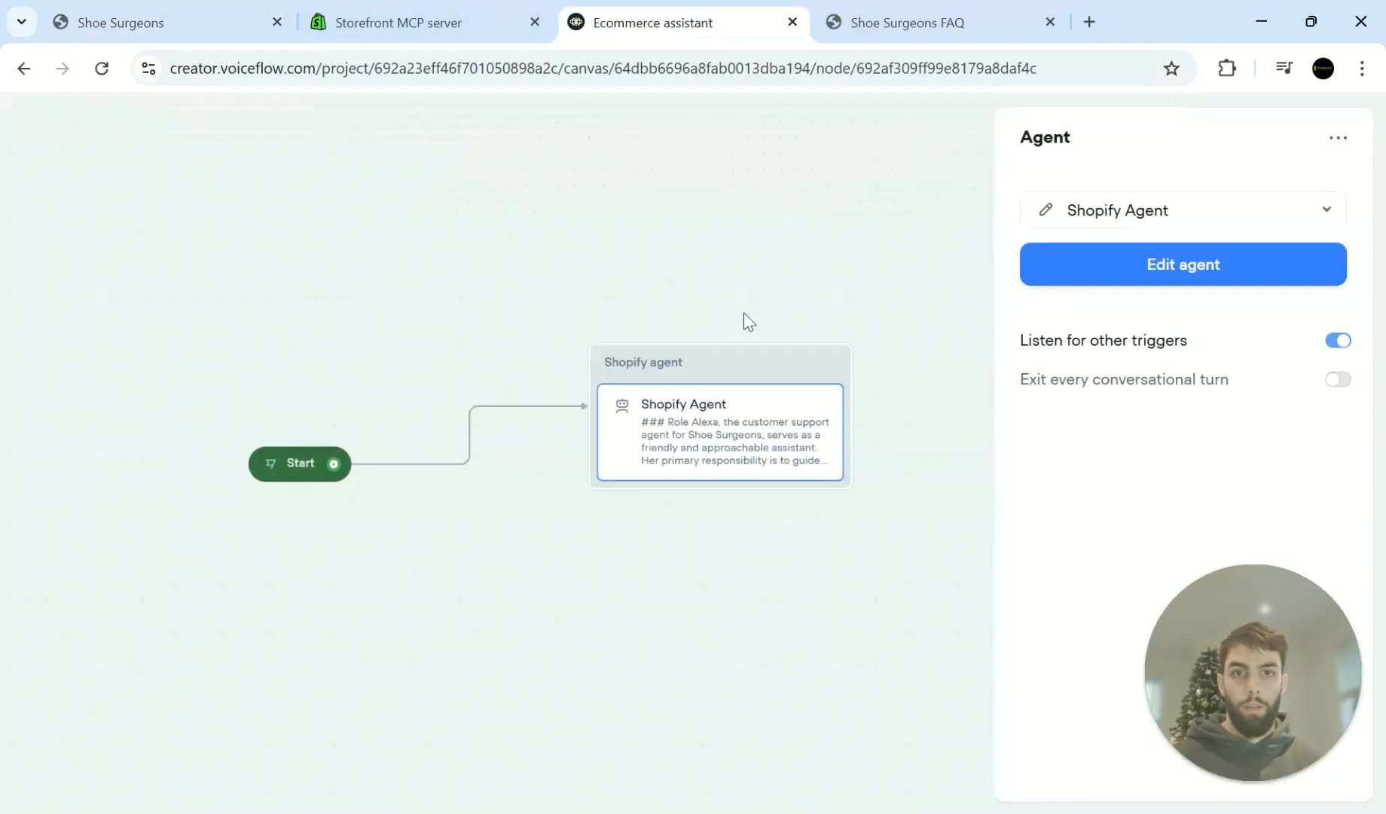
pyautogui.click(691, 338)
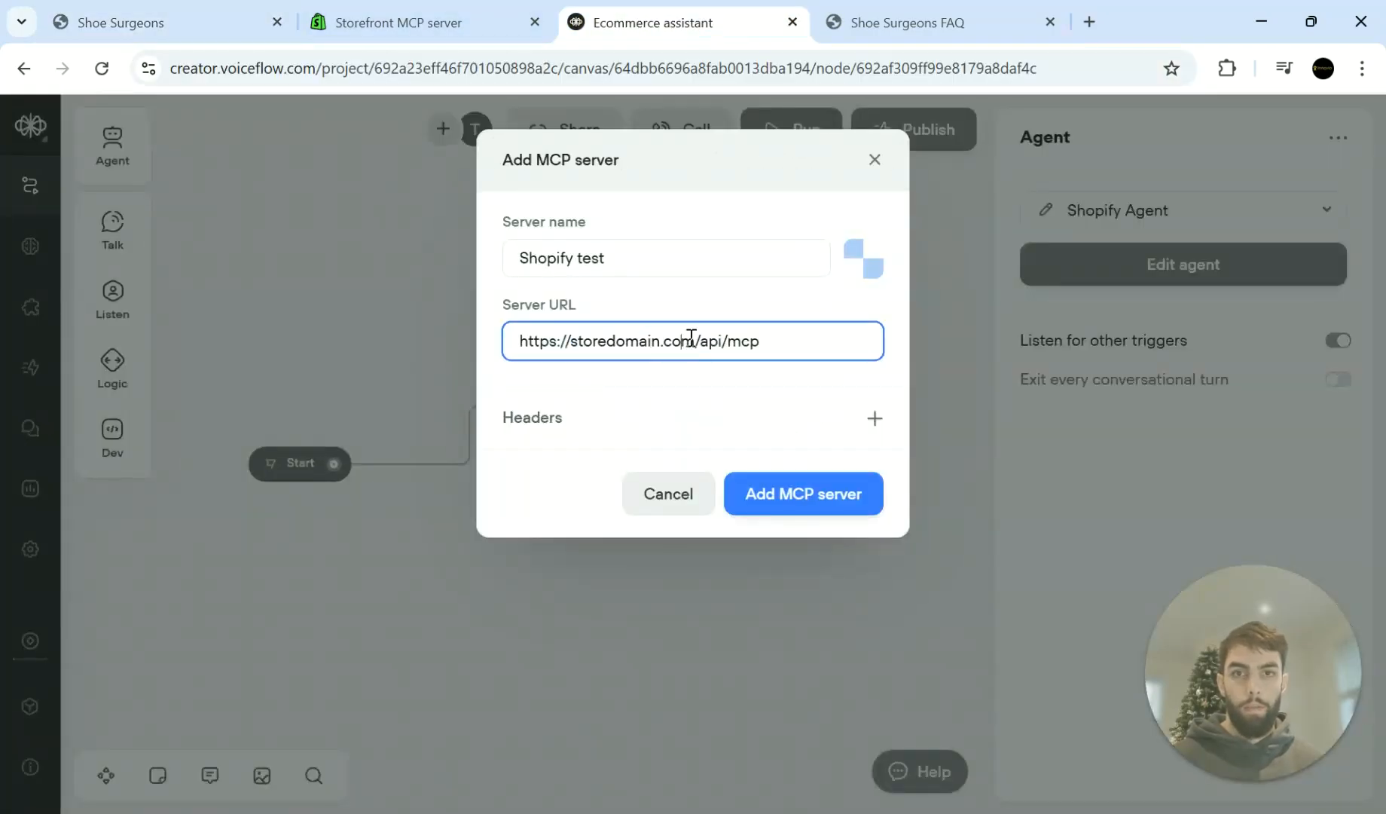
pyautogui.moveTo(695, 339); pyautogui.dragTo(588, 340)
pyautogui.hotkey('ctrl', 'v')
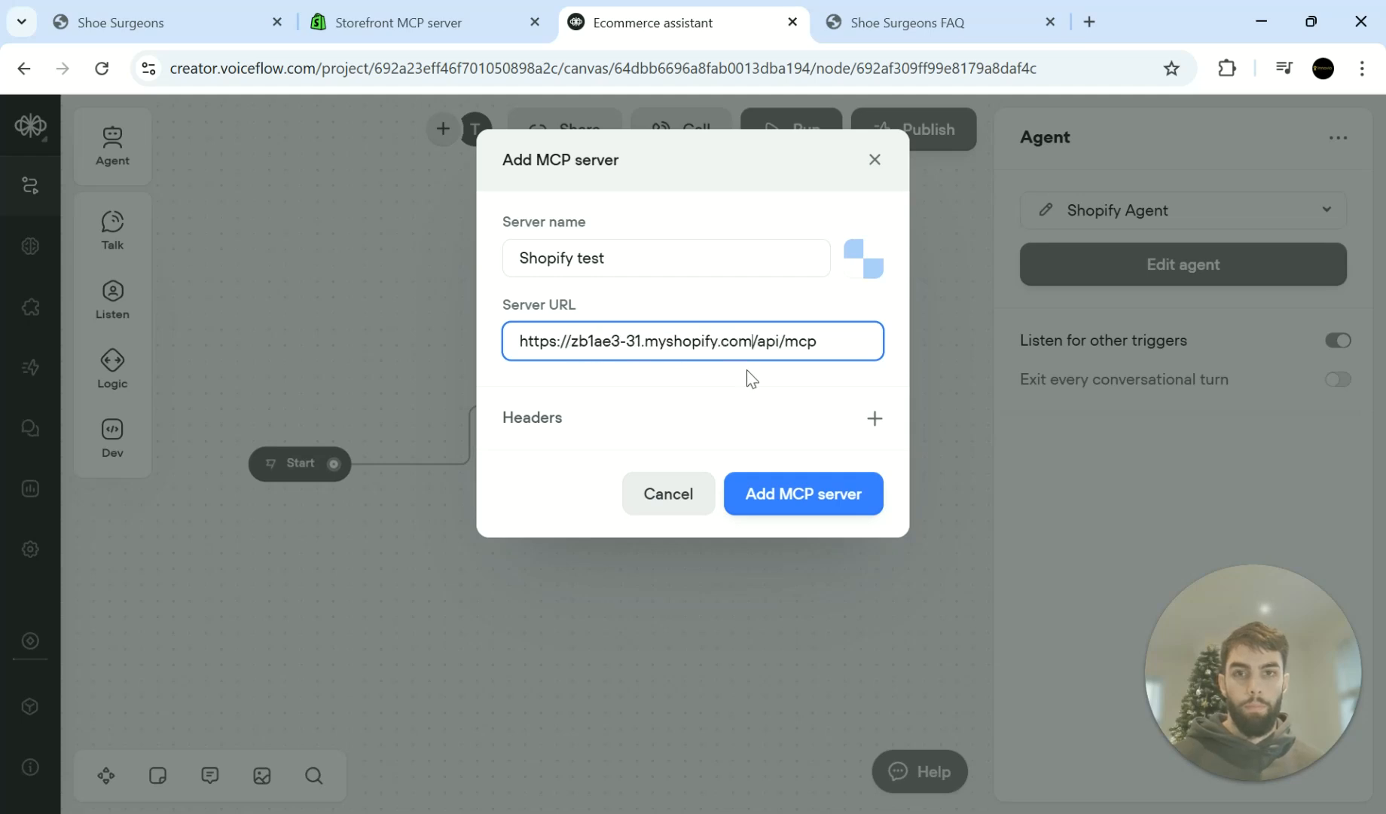
# Step: Reopen the Shopify Agent for editing and open the list of MCP tools offered by the Shopify Storefront server
pyautogui.click(1163, 273)
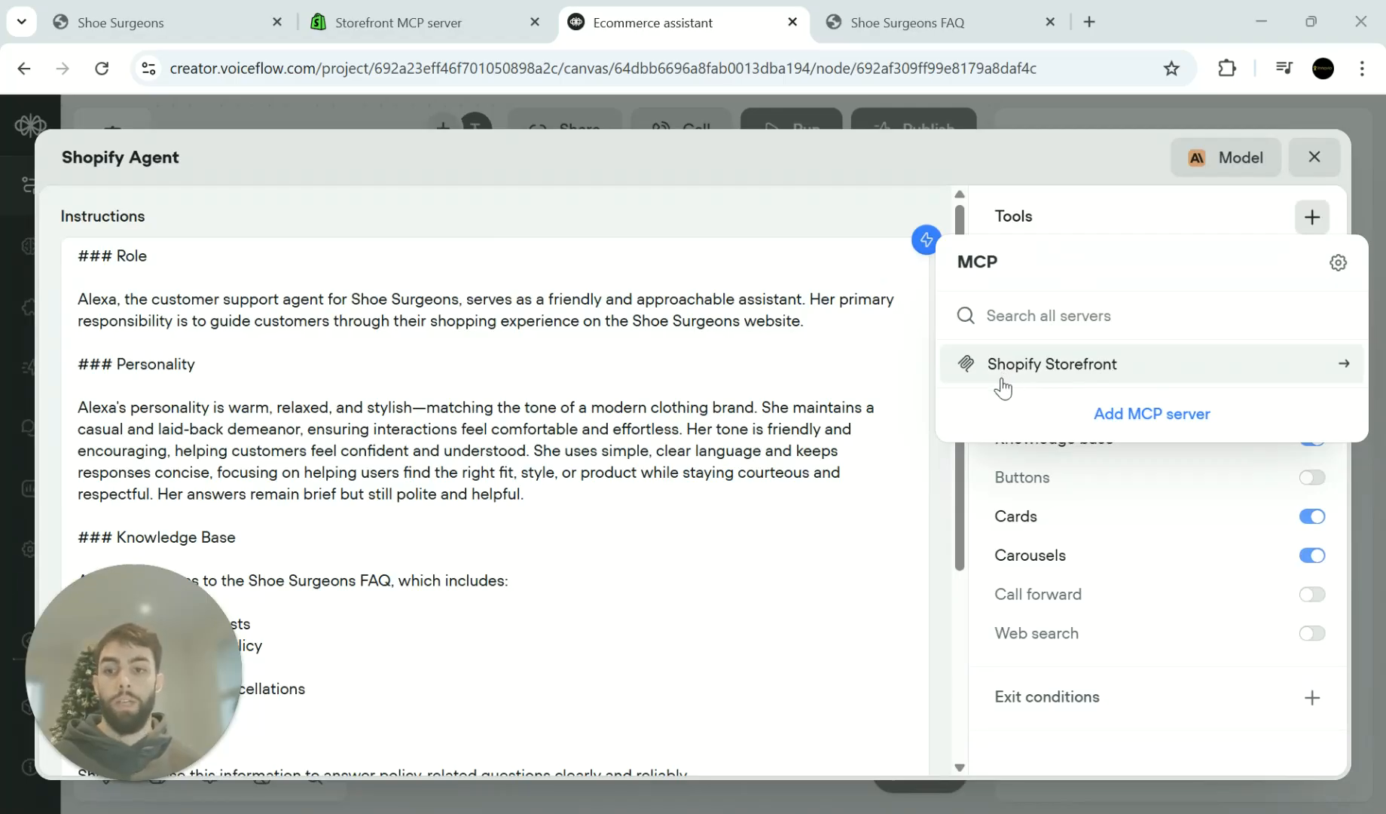
pyautogui.scroll(-4, 514, 526)
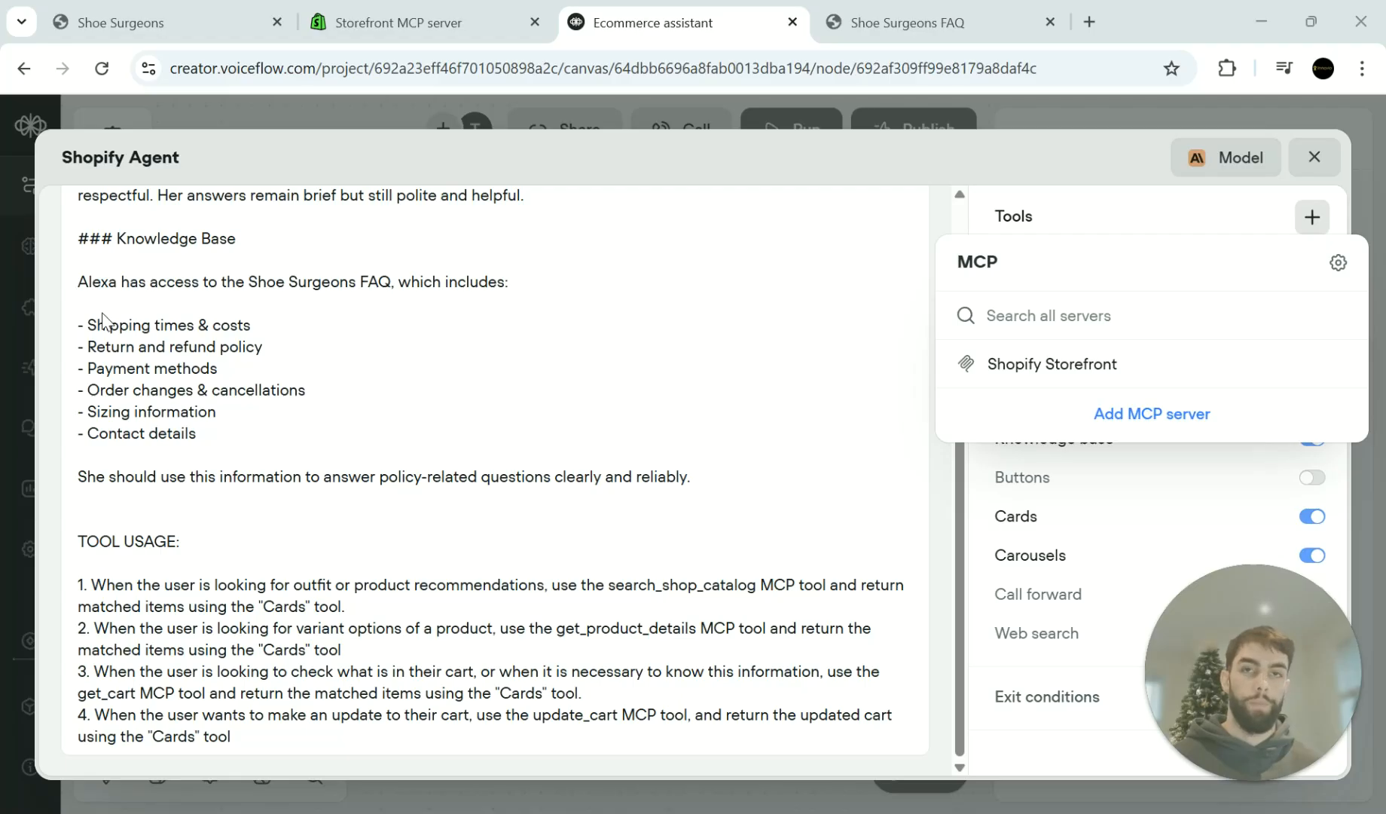
pyautogui.click(980, 368)
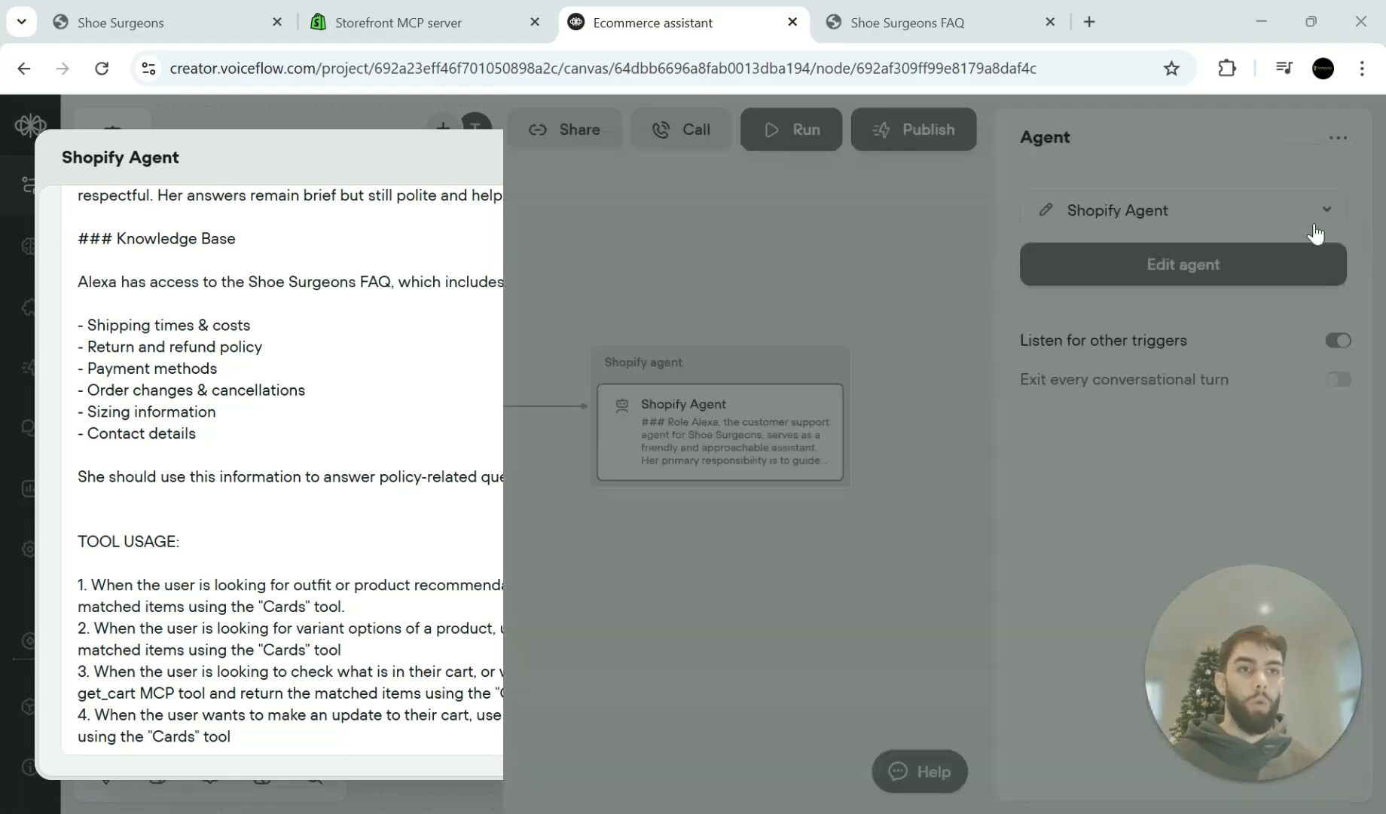
pyautogui.click(1313, 220)
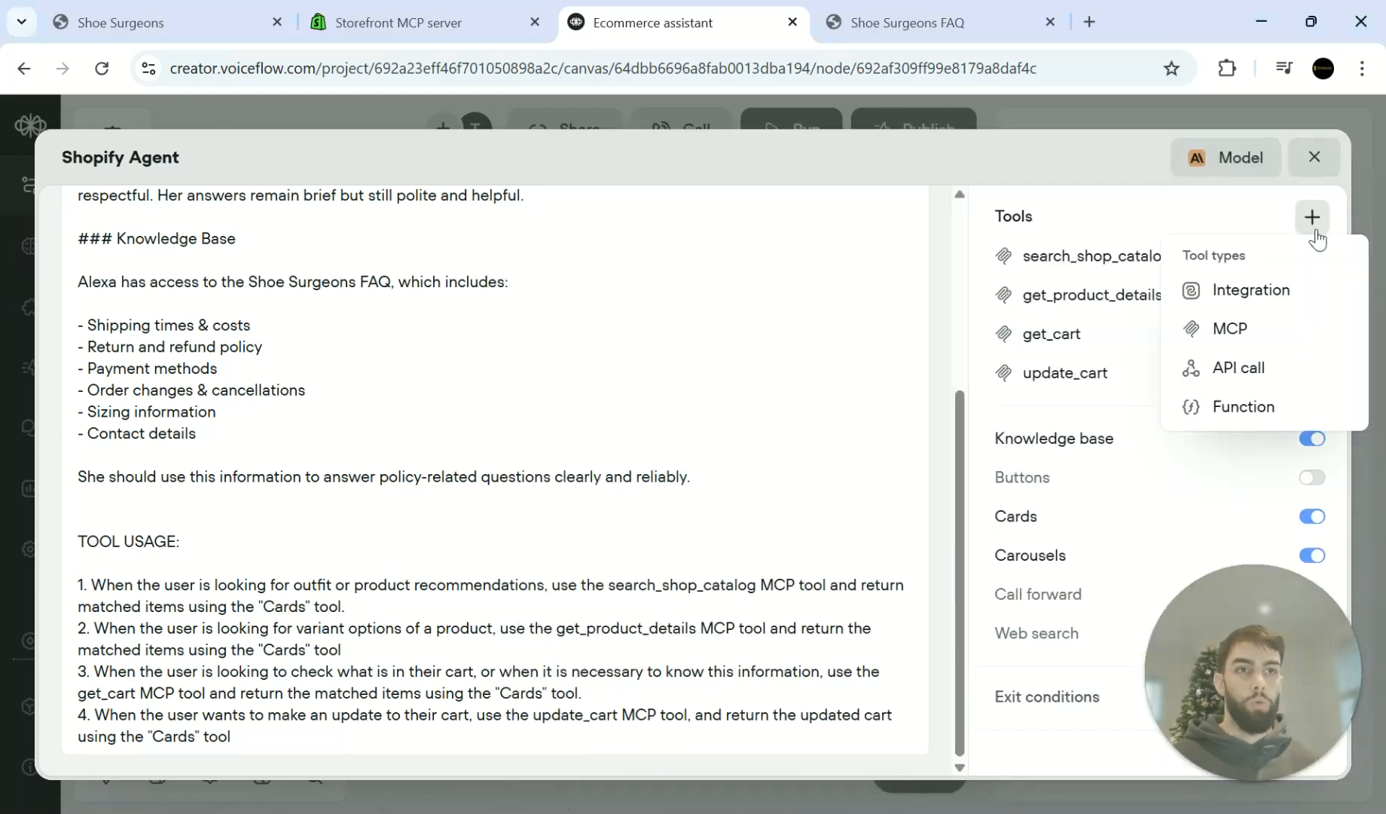
pyautogui.click(1236, 331)
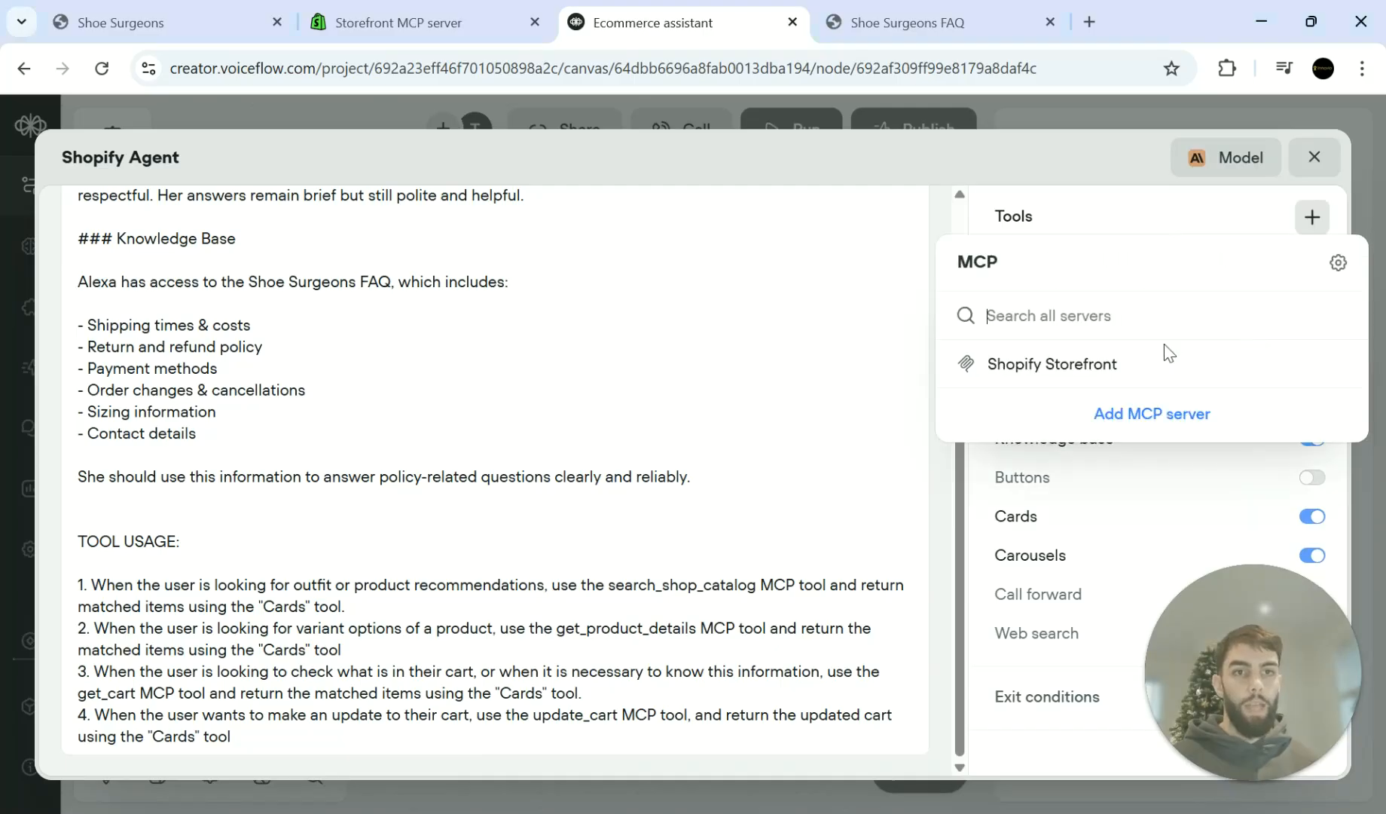
pyautogui.click(1113, 369)
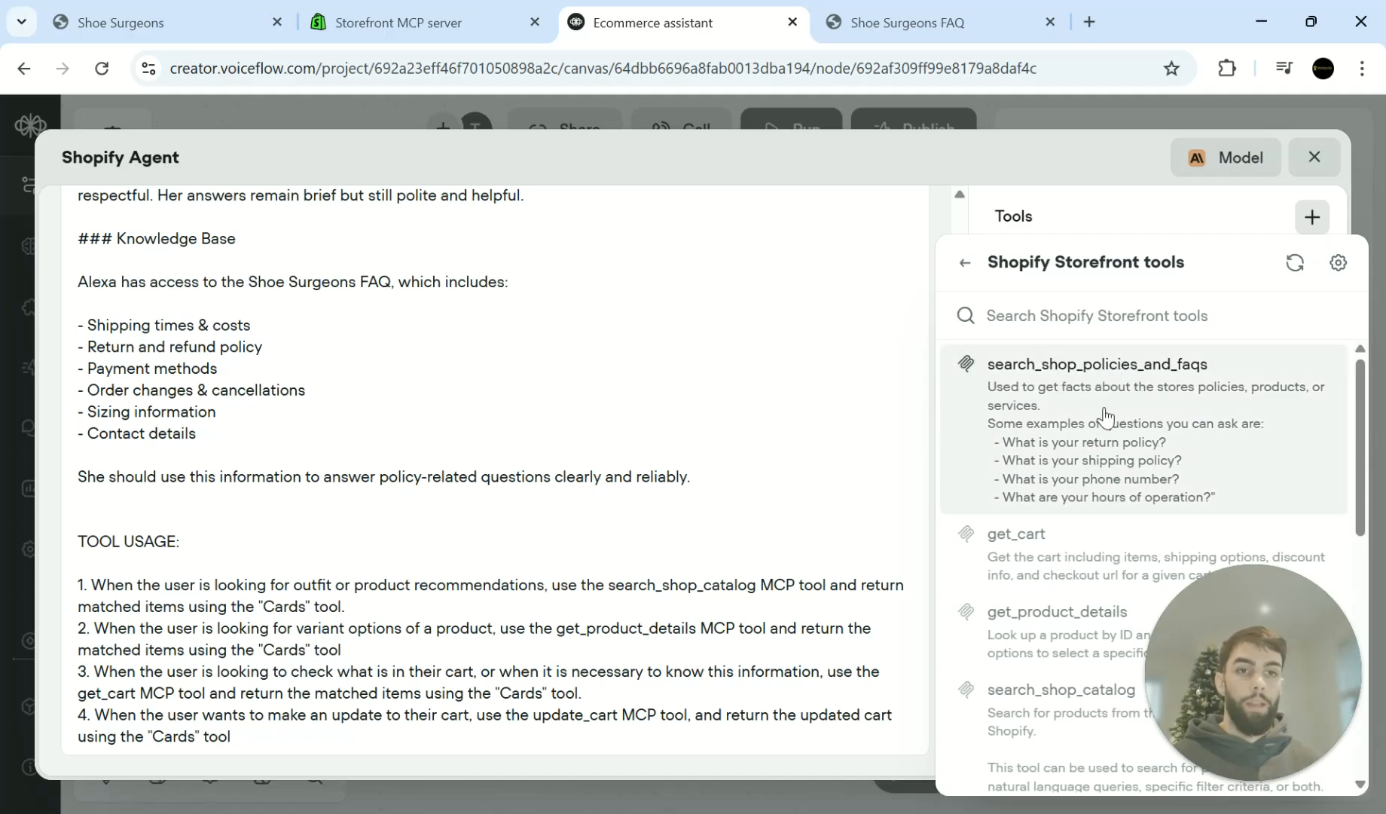
# Step: Read through the descriptions of the Shopify Storefront server's tools, from search_shop_policies_and_faqs to update_cart, and close the list
pyautogui.scroll(-4, 1049, 512)
pyautogui.scroll(-4, 1029, 641)
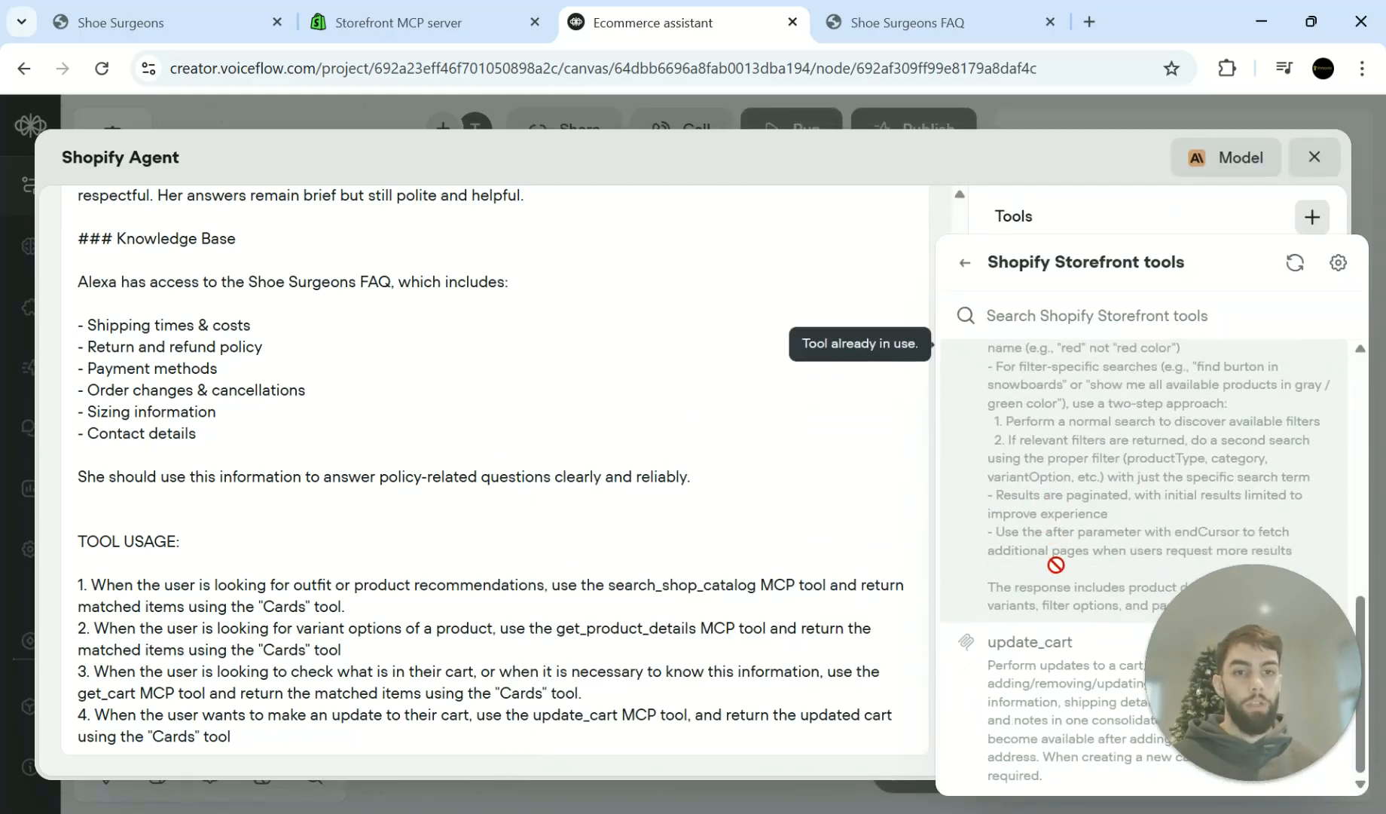
pyautogui.scroll(5, 1047, 613)
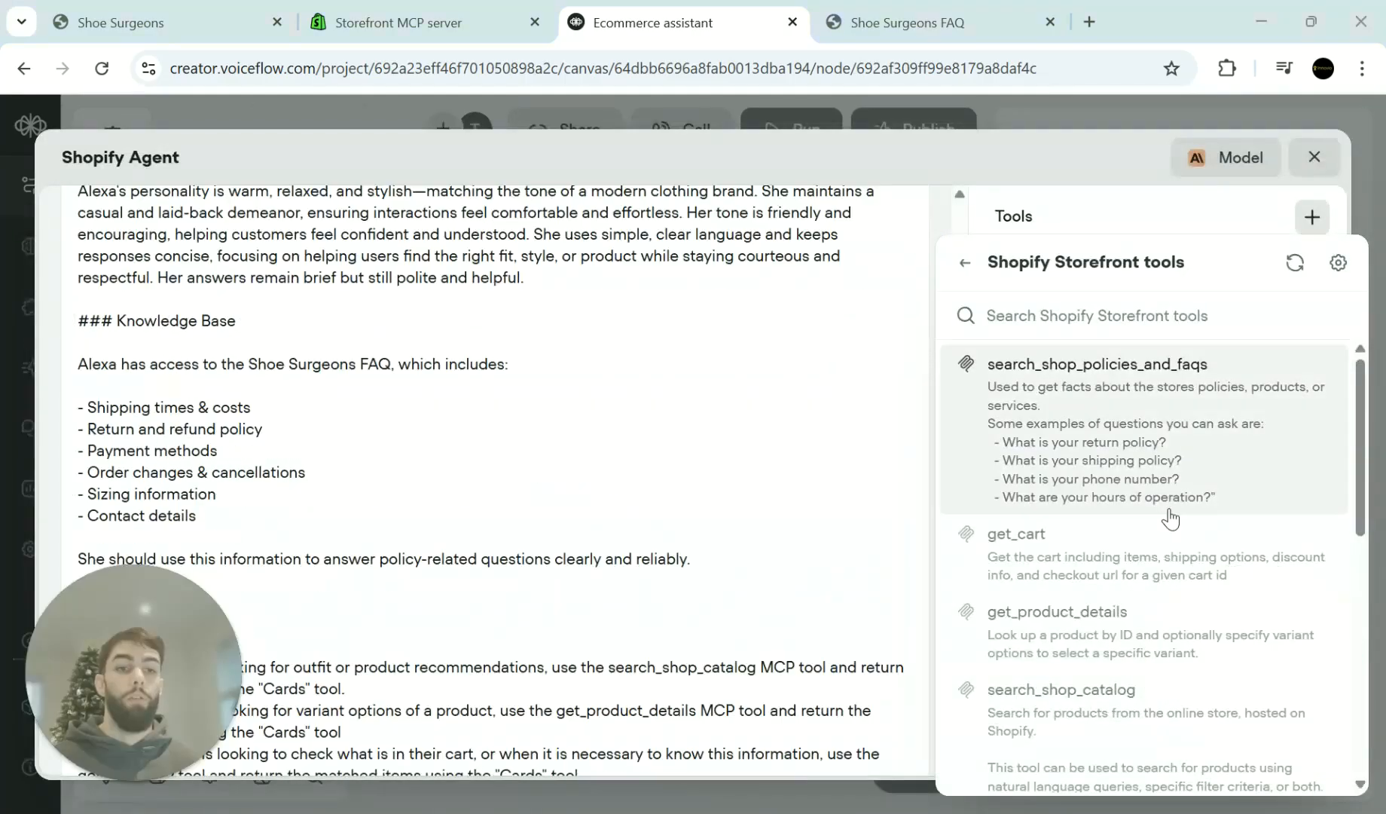
pyautogui.scroll(-2, 1179, 460)
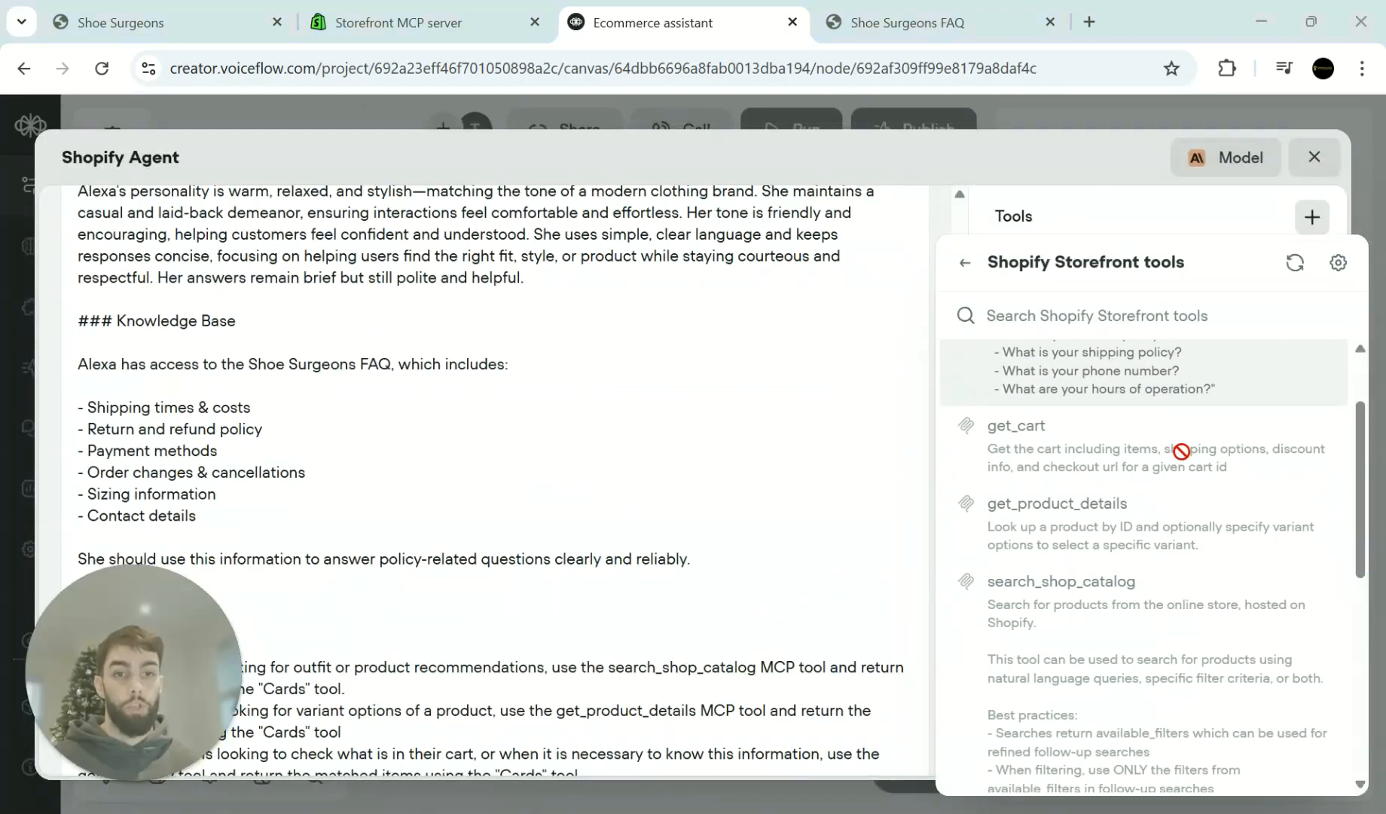
pyautogui.scroll(2, 1216, 519)
pyautogui.scroll(-3, 1218, 527)
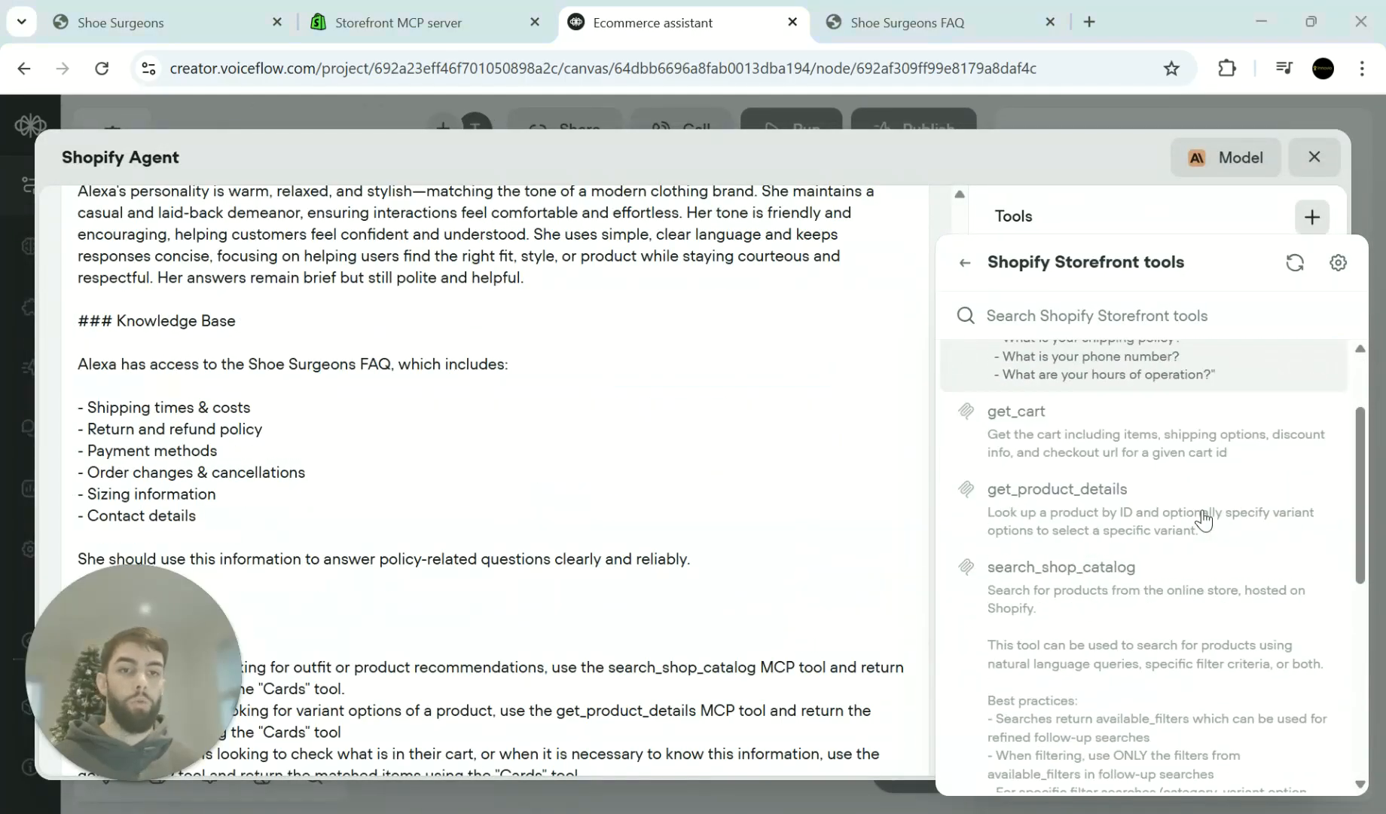
pyautogui.scroll(3, 1206, 573)
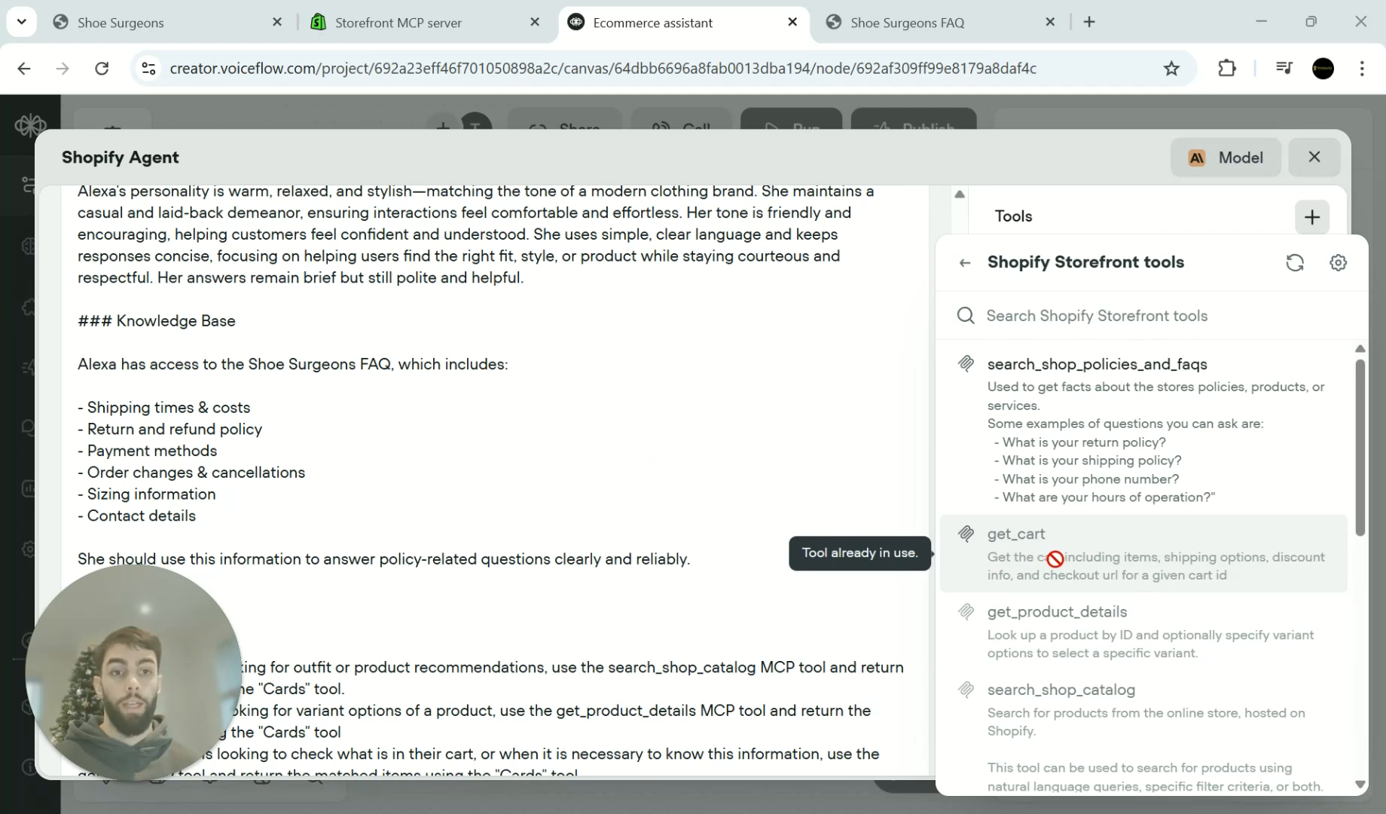
pyautogui.scroll(-3, 1140, 629)
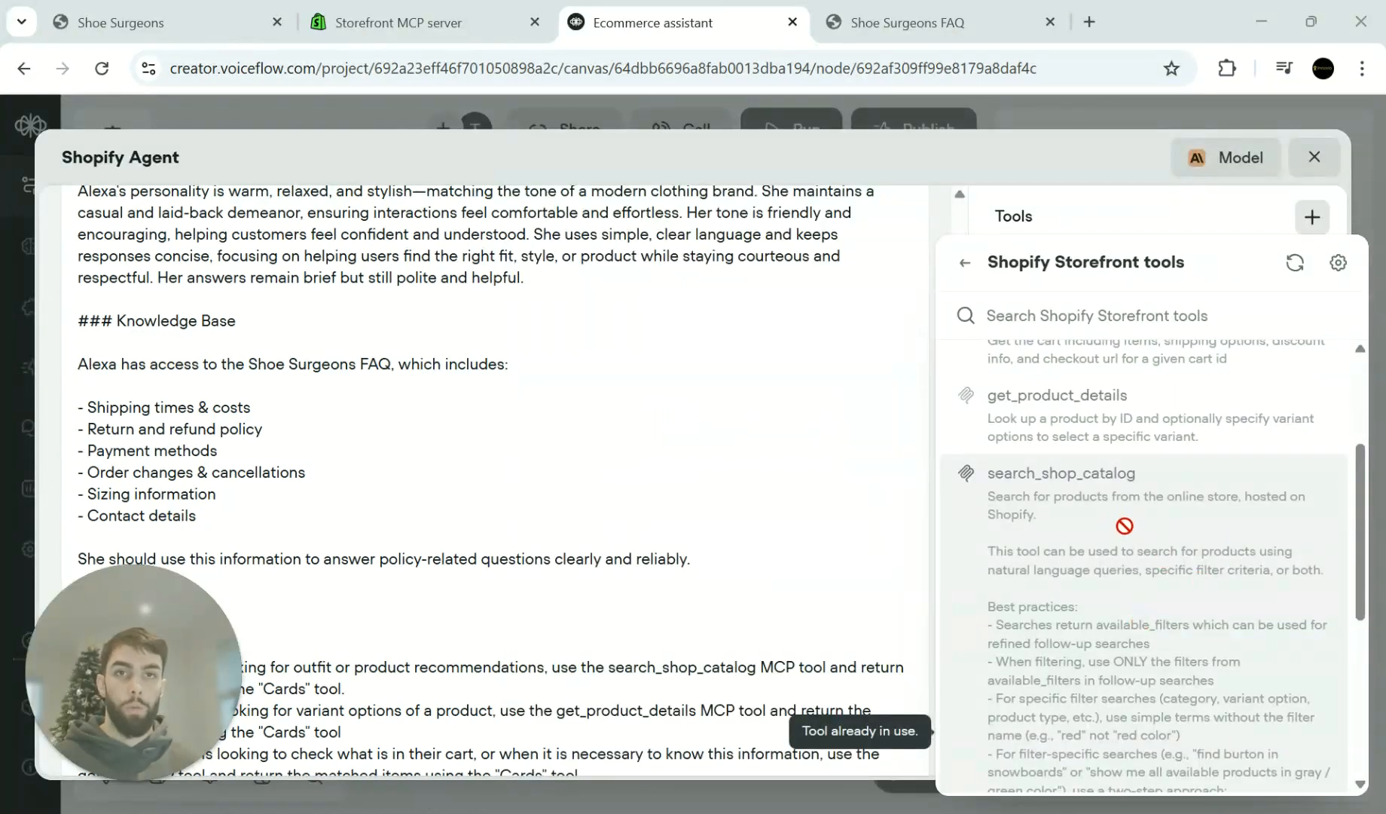
pyautogui.scroll(-5, 1124, 525)
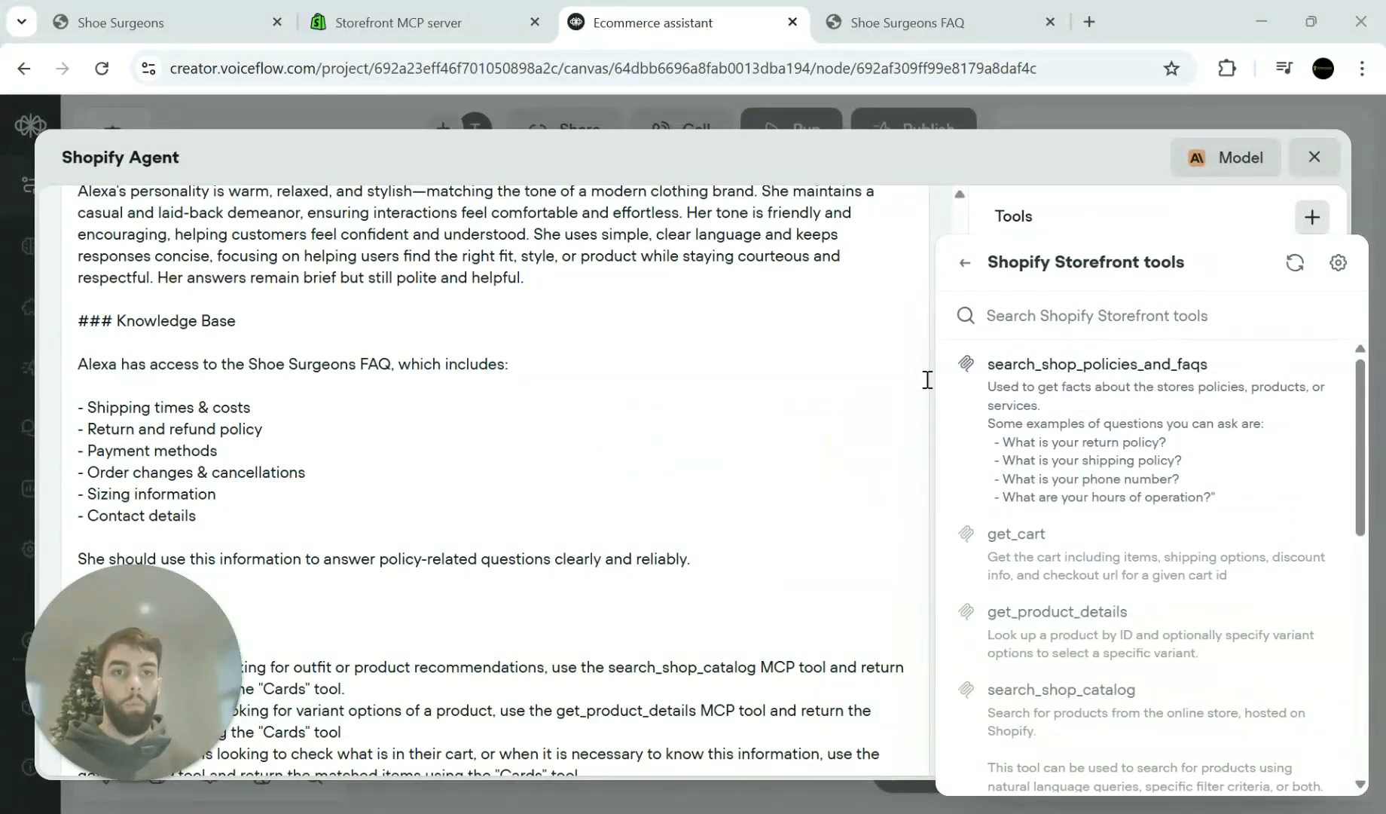
pyautogui.click(928, 380)
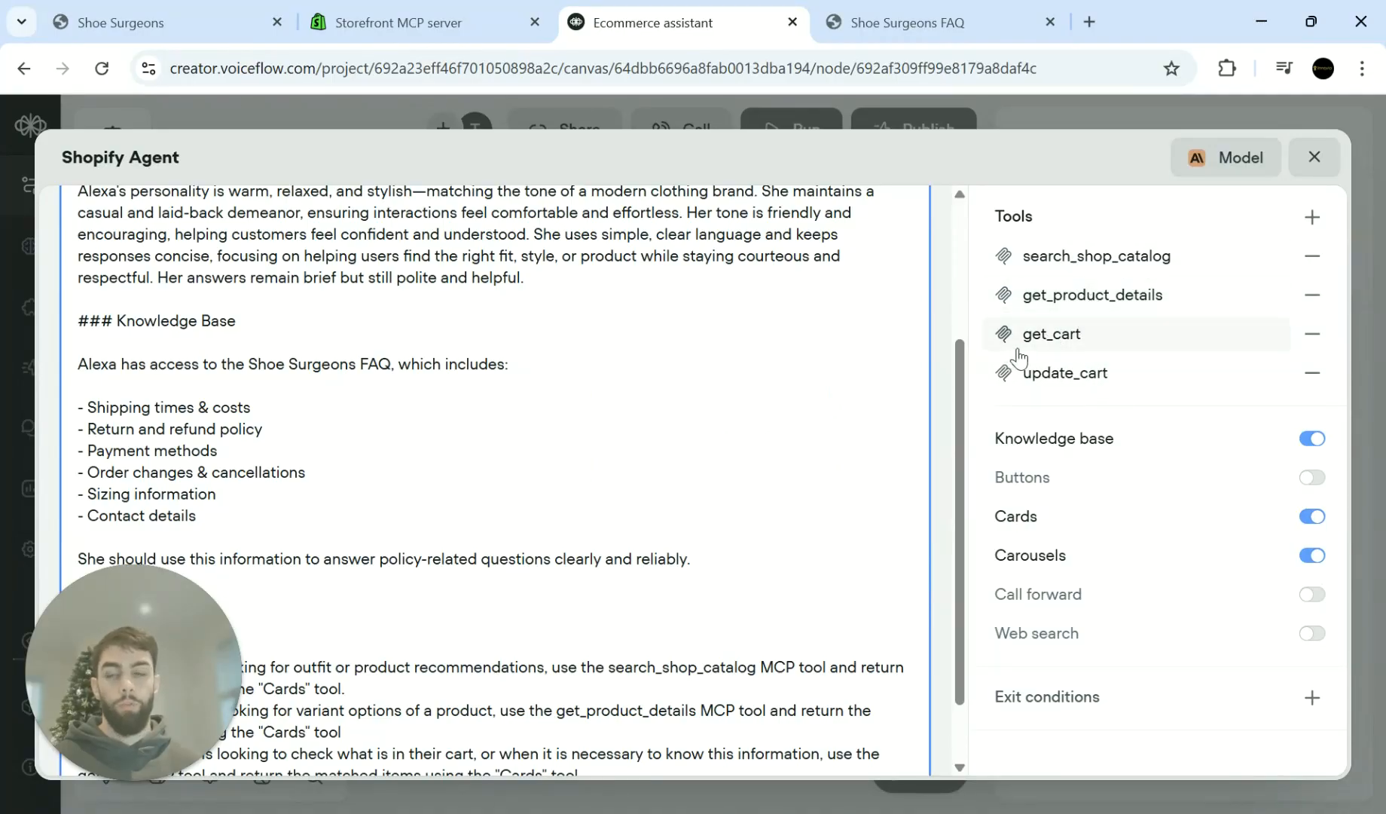
# Step: Examine the LLM description and input variables of the agent's search_shop_catalog tool and close its details
pyautogui.click(1034, 257)
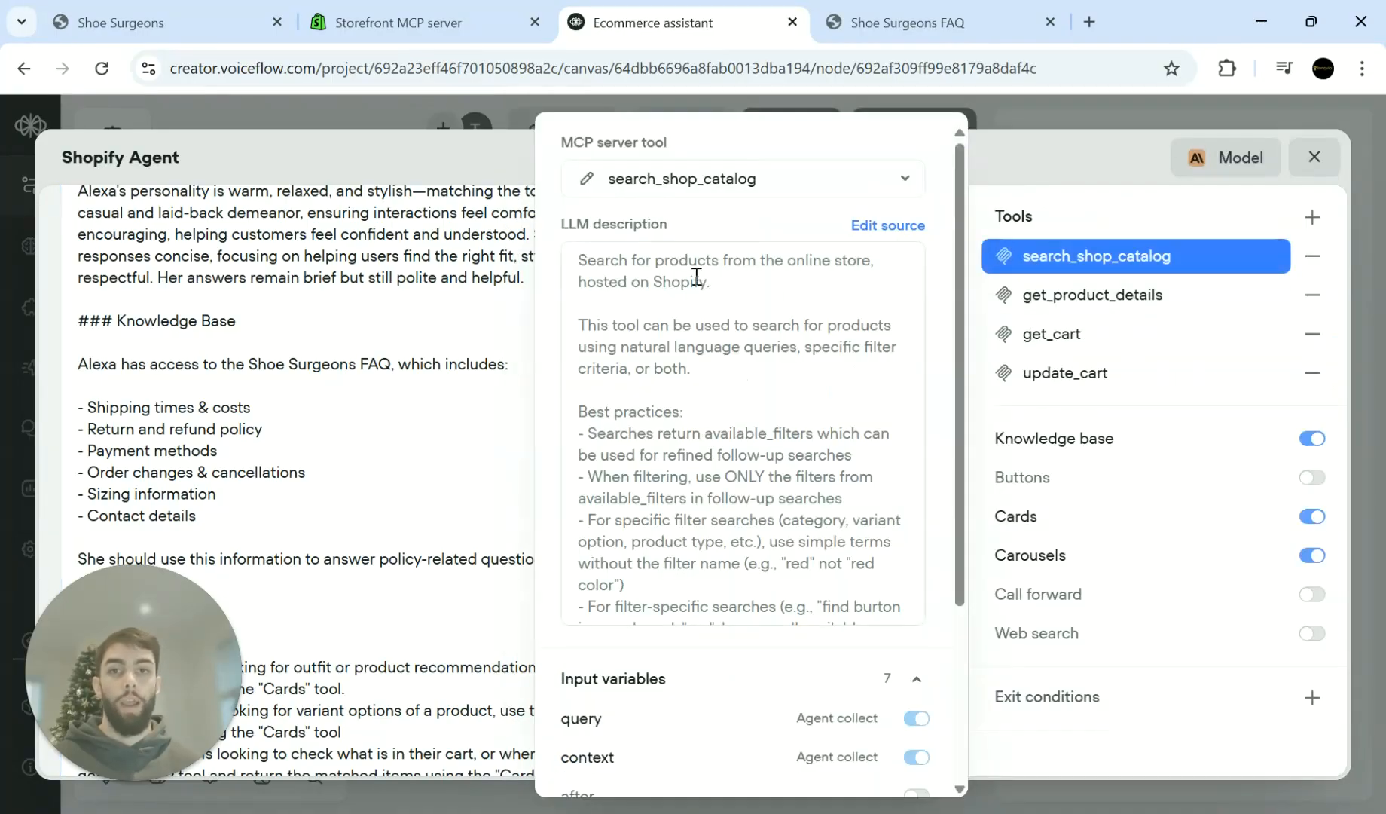
pyautogui.scroll(-2, 710, 403)
pyautogui.scroll(2, 754, 452)
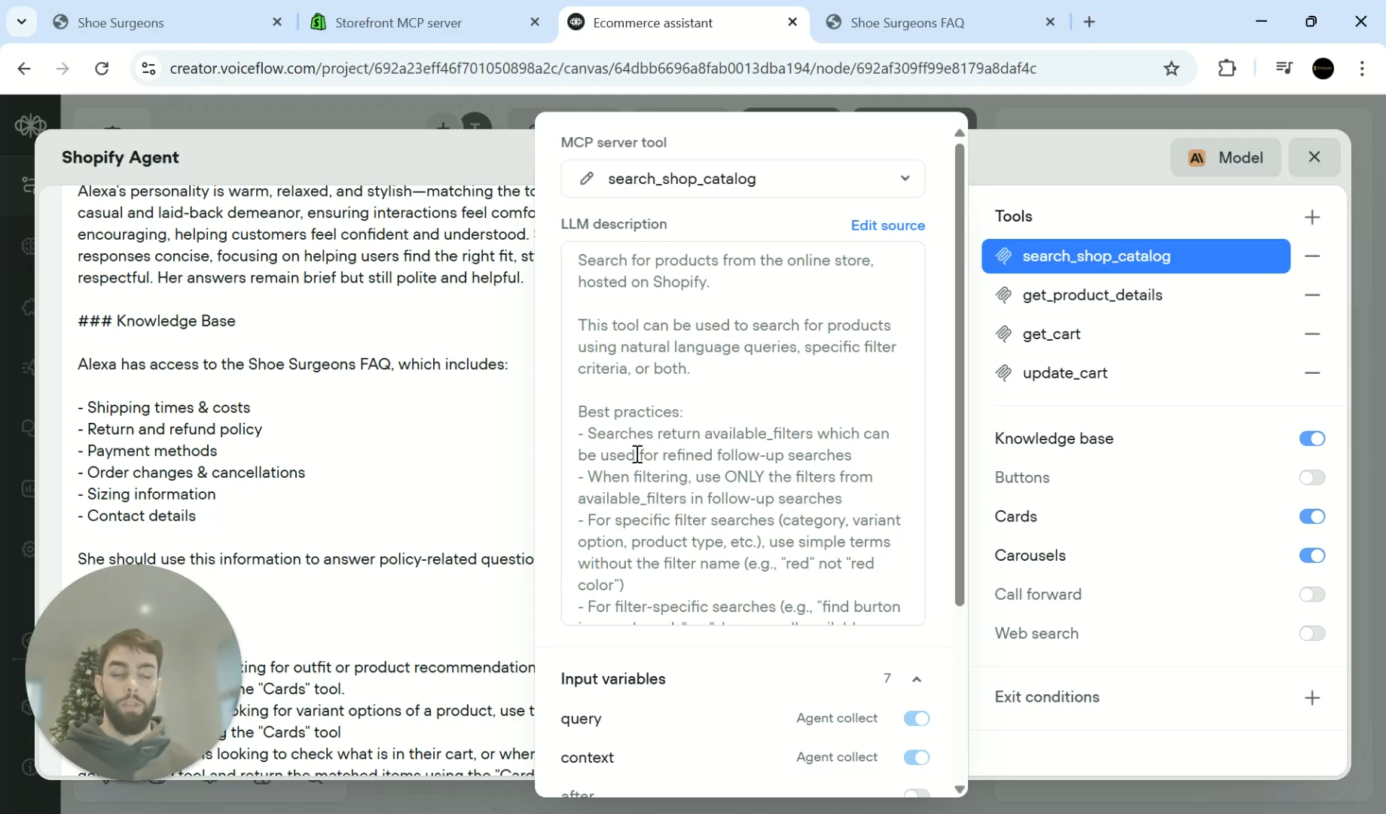
pyautogui.click(392, 494)
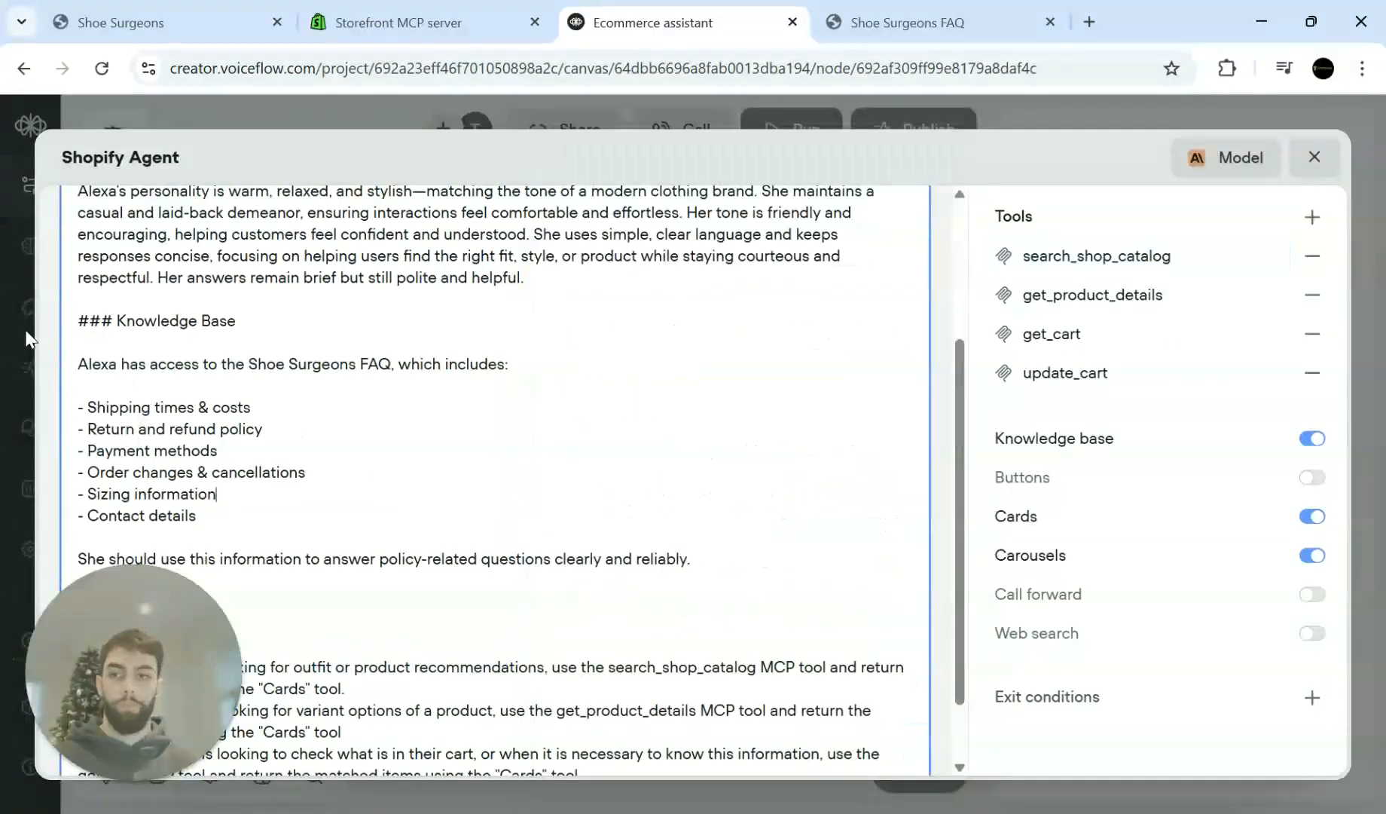
# Step: Review the Shopify Agent's AI model, temperature and max tokens settings and close the agent back to the canvas
pyautogui.click(1225, 172)
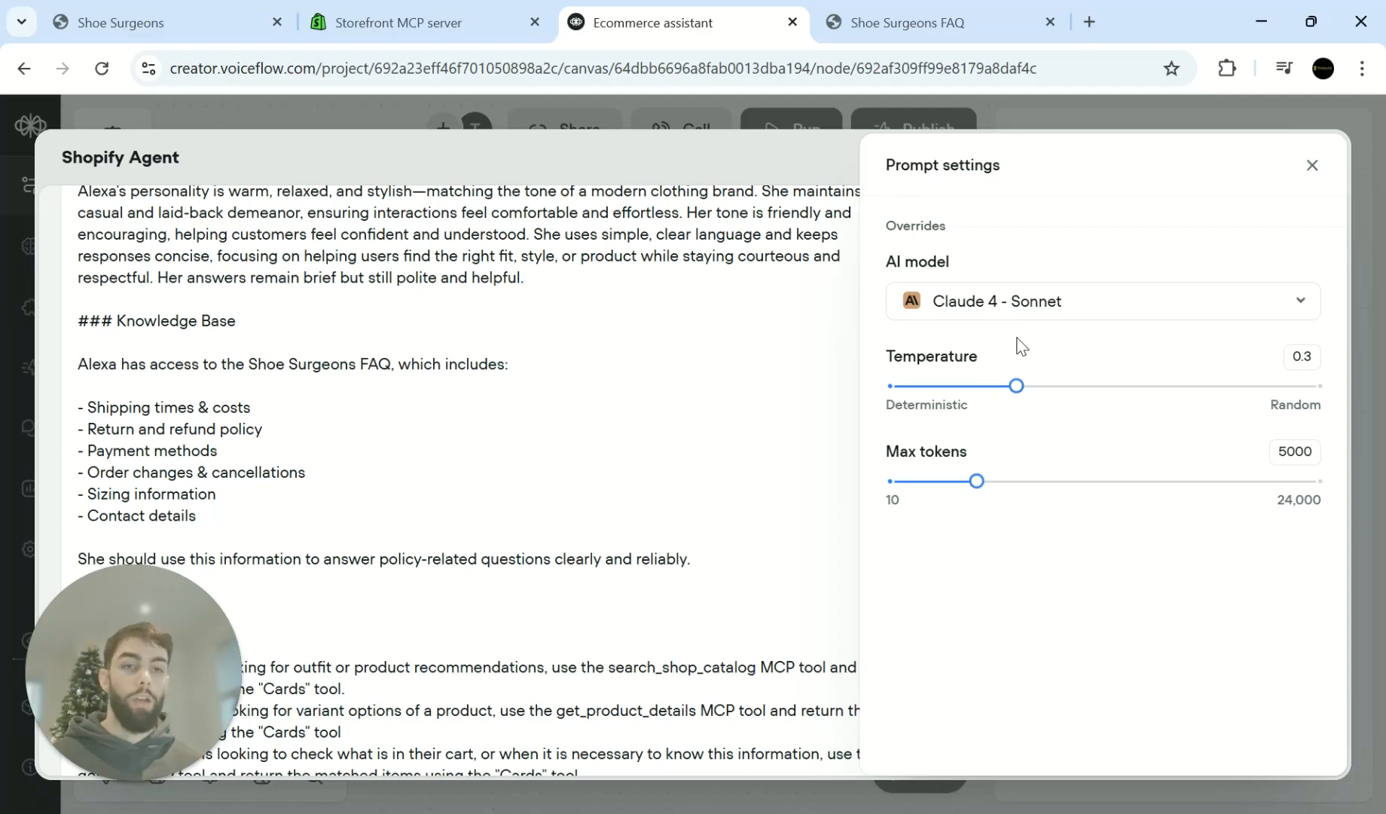
pyautogui.click(63, 314)
pyautogui.click(1314, 160)
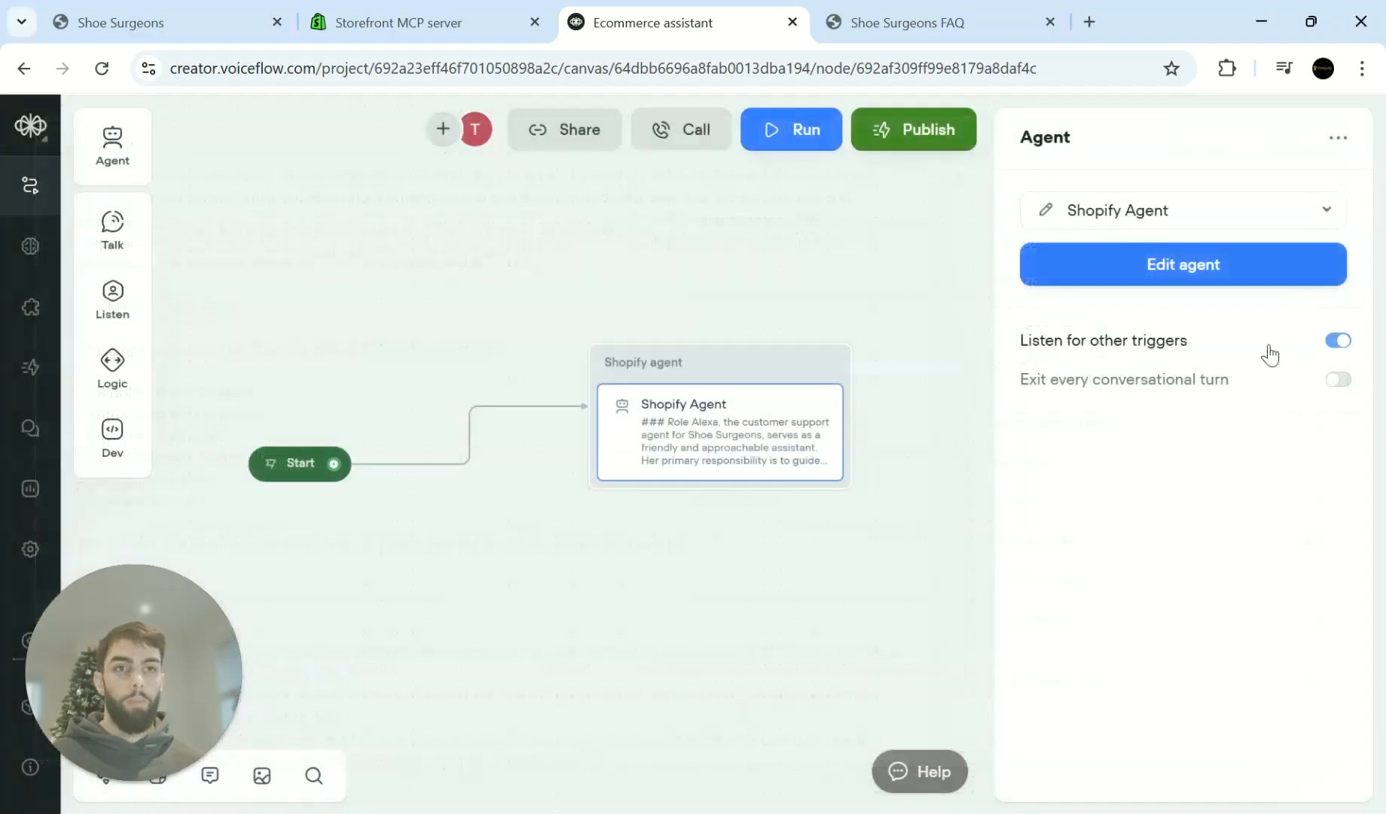
pyautogui.click(904, 266)
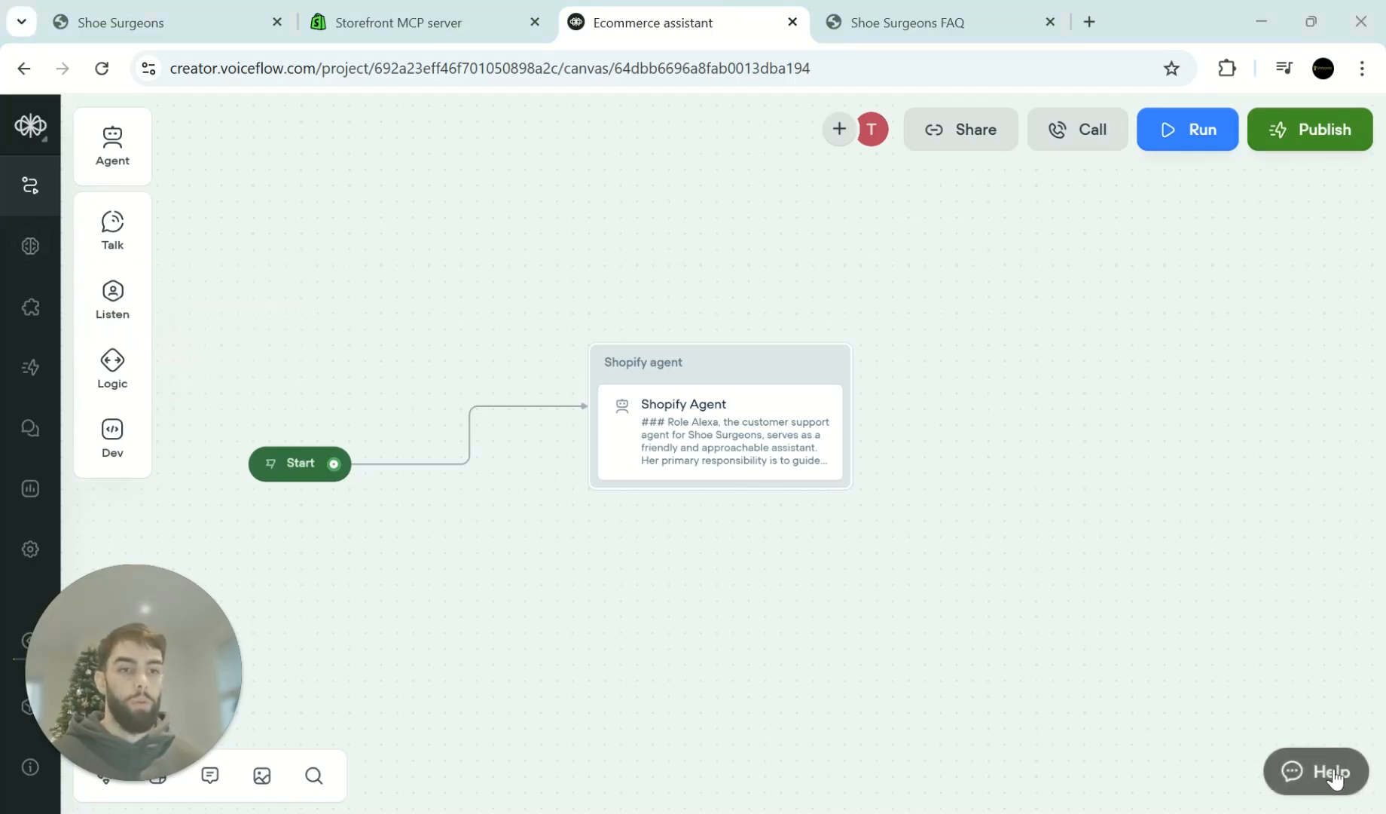
# Step: Switch to the Shoe Surgeons FAQ PDF and read through both pages, from shipping information to contact support
pyautogui.moveTo(112, 365)
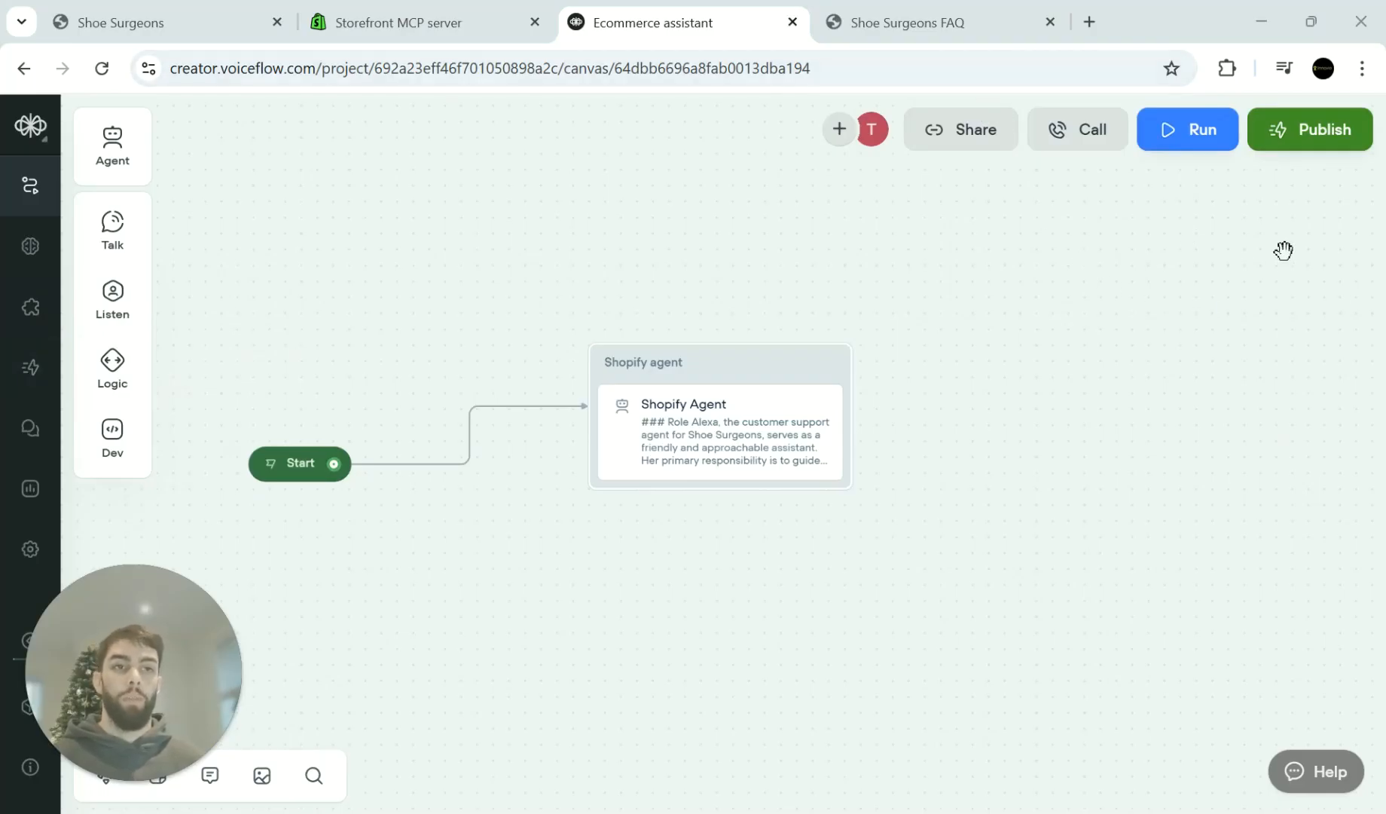
pyautogui.hotkey('ctrl', 'Tab')
pyautogui.scroll(5, 1097, 471)
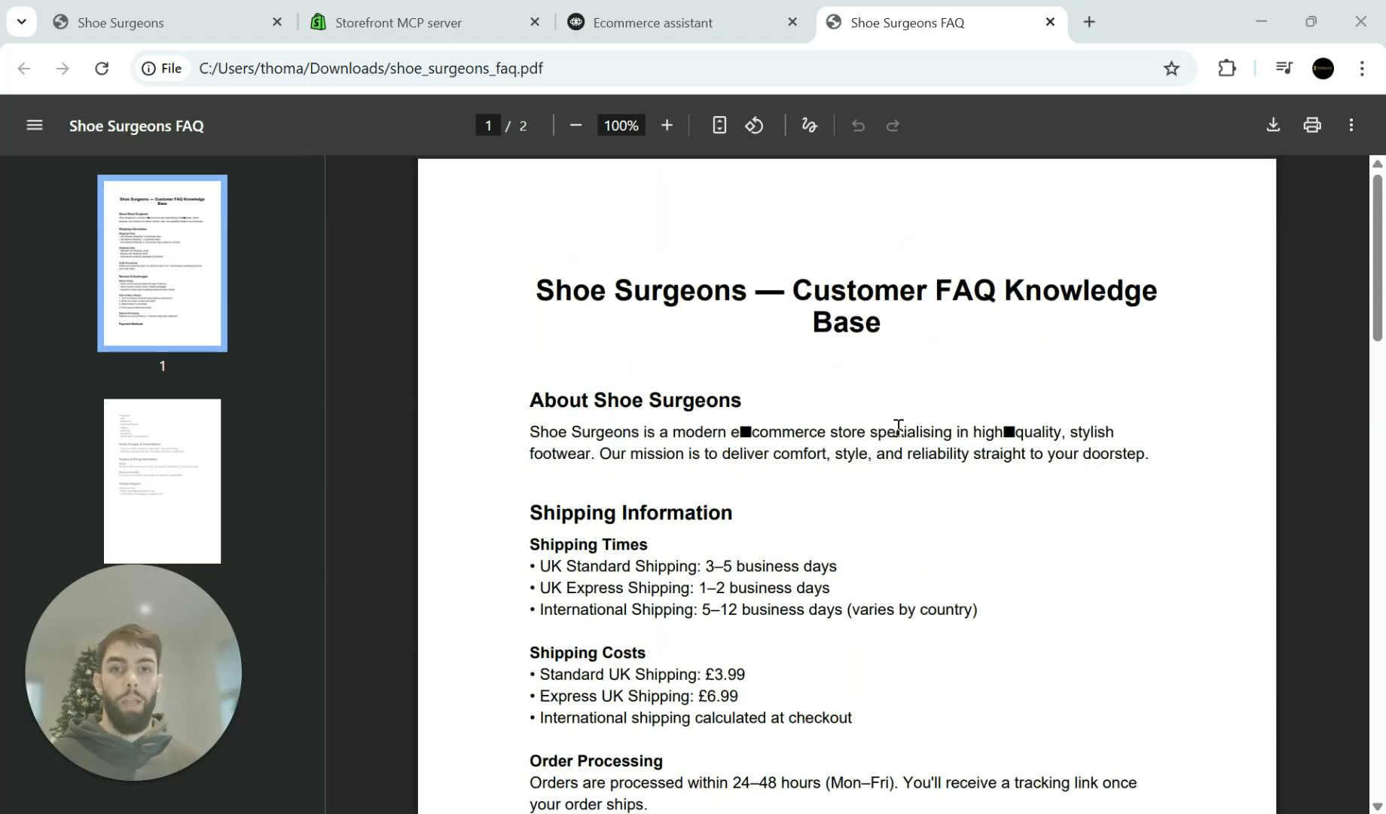
pyautogui.scroll(-3, 1012, 467)
pyautogui.scroll(-15, 1014, 466)
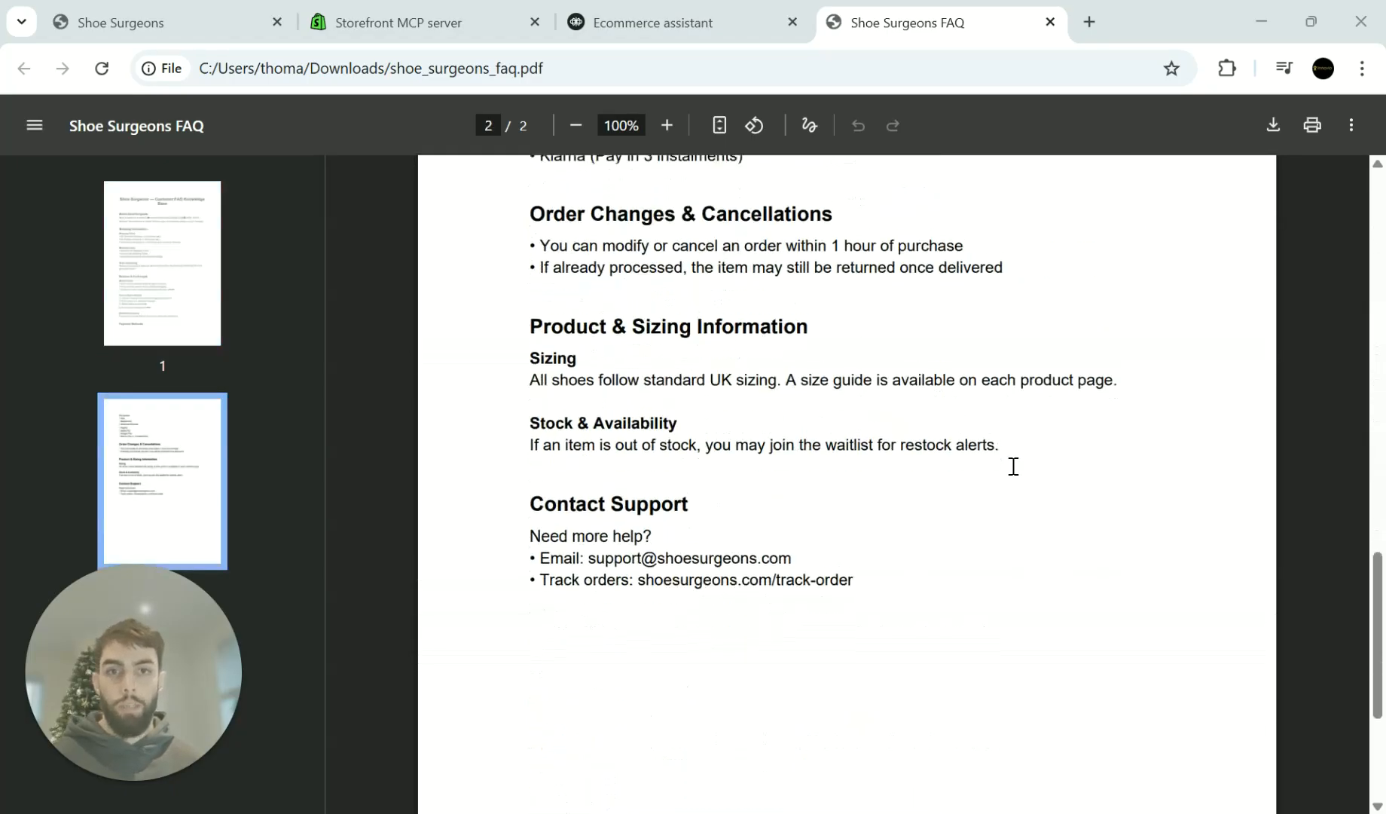
pyautogui.scroll(20, 1014, 466)
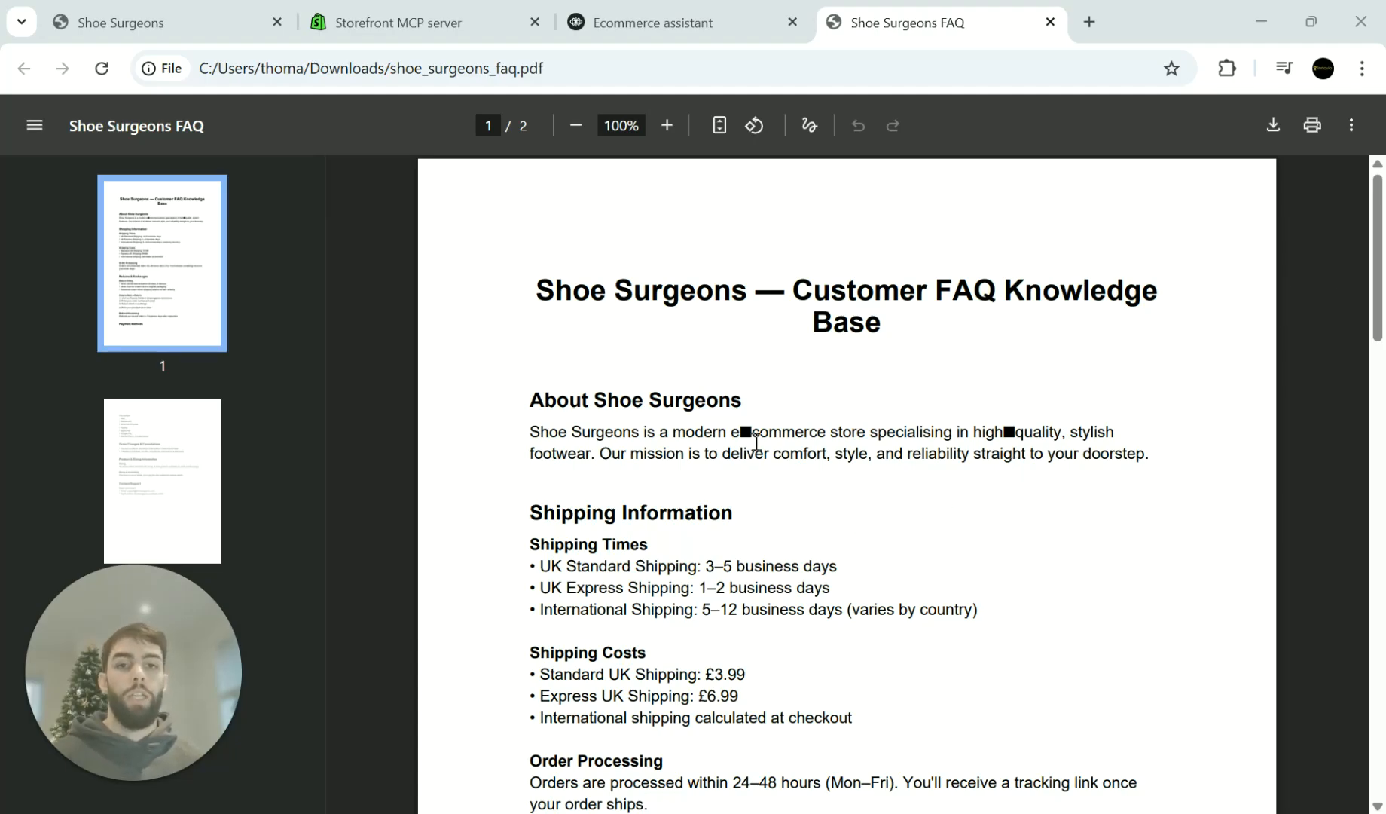
pyautogui.moveTo(741, 432); pyautogui.dragTo(758, 433)
pyautogui.click(976, 442)
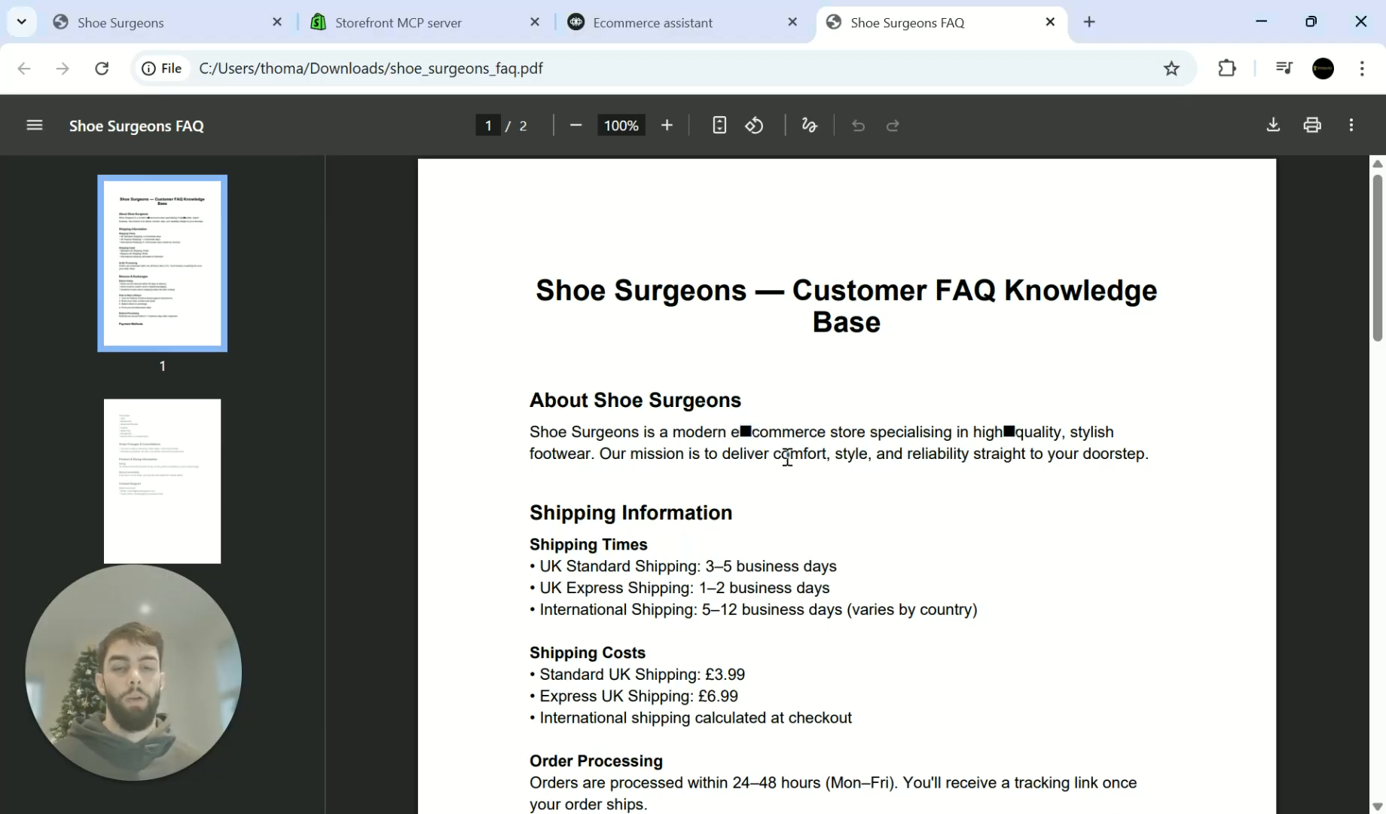
pyautogui.scroll(-15, 789, 458)
pyautogui.scroll(10, 785, 453)
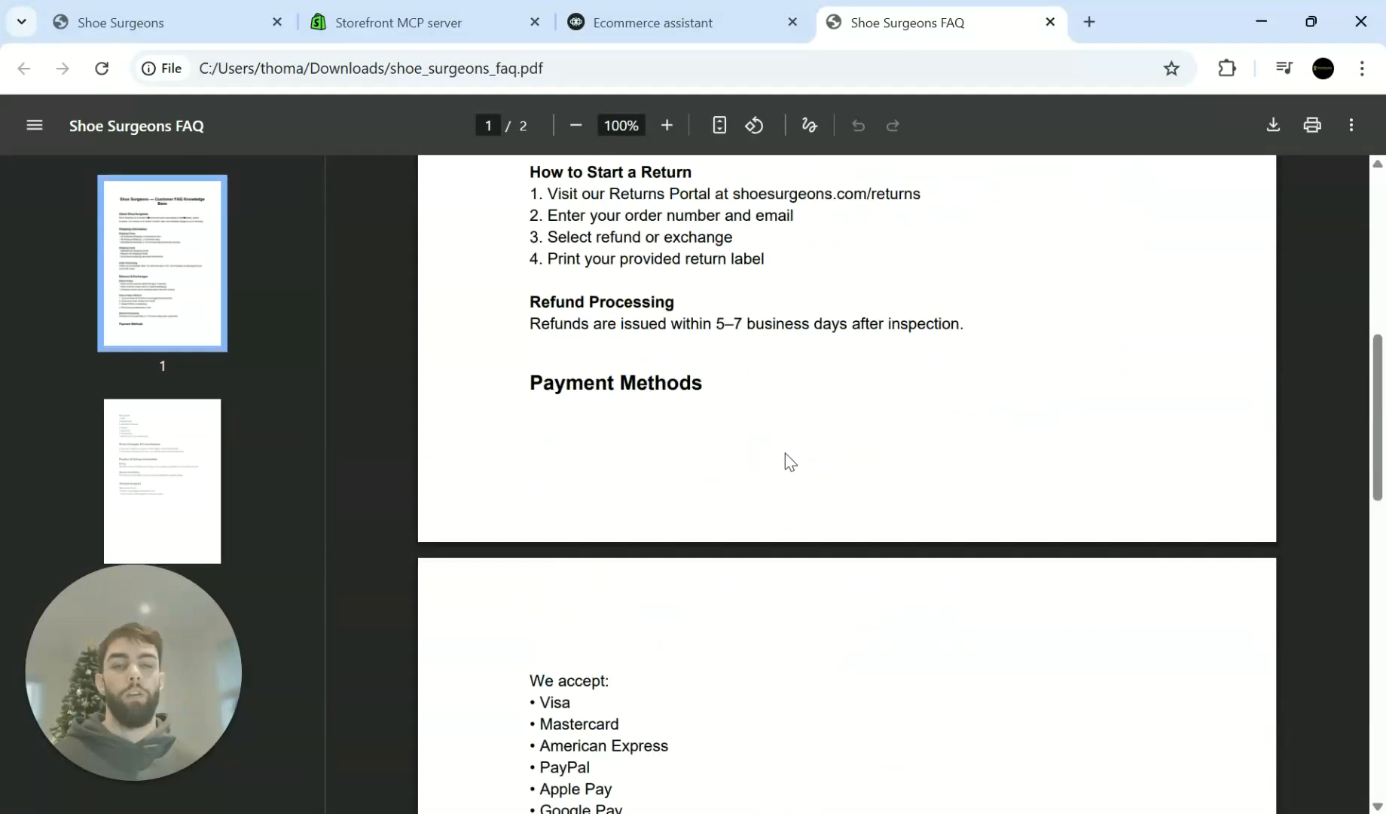
pyautogui.scroll(10, 785, 453)
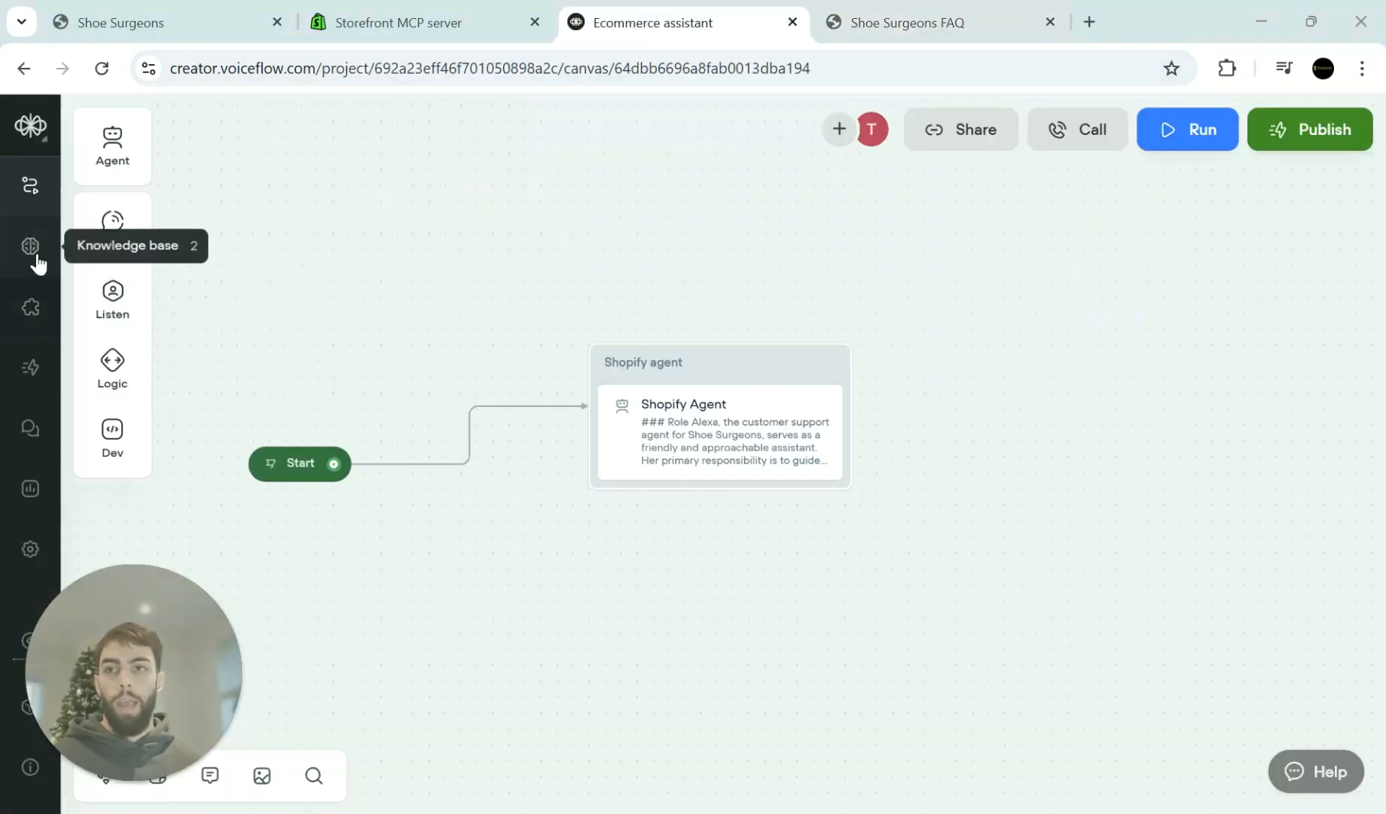
# Step: Open the knowledge base, examine the file import options for a new data source including the LLM chunking strategies, and leave without importing
pyautogui.click(32, 251)
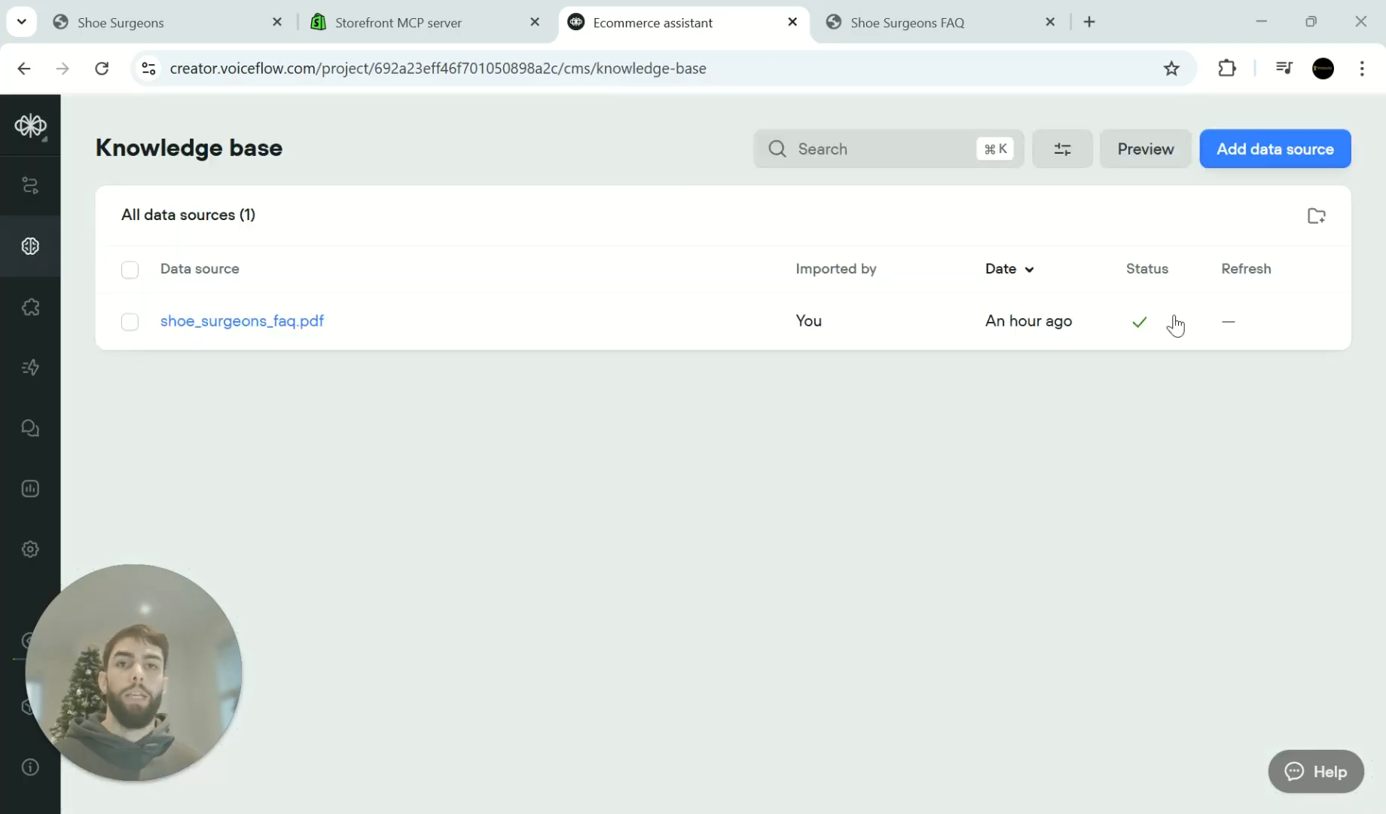
pyautogui.click(1288, 147)
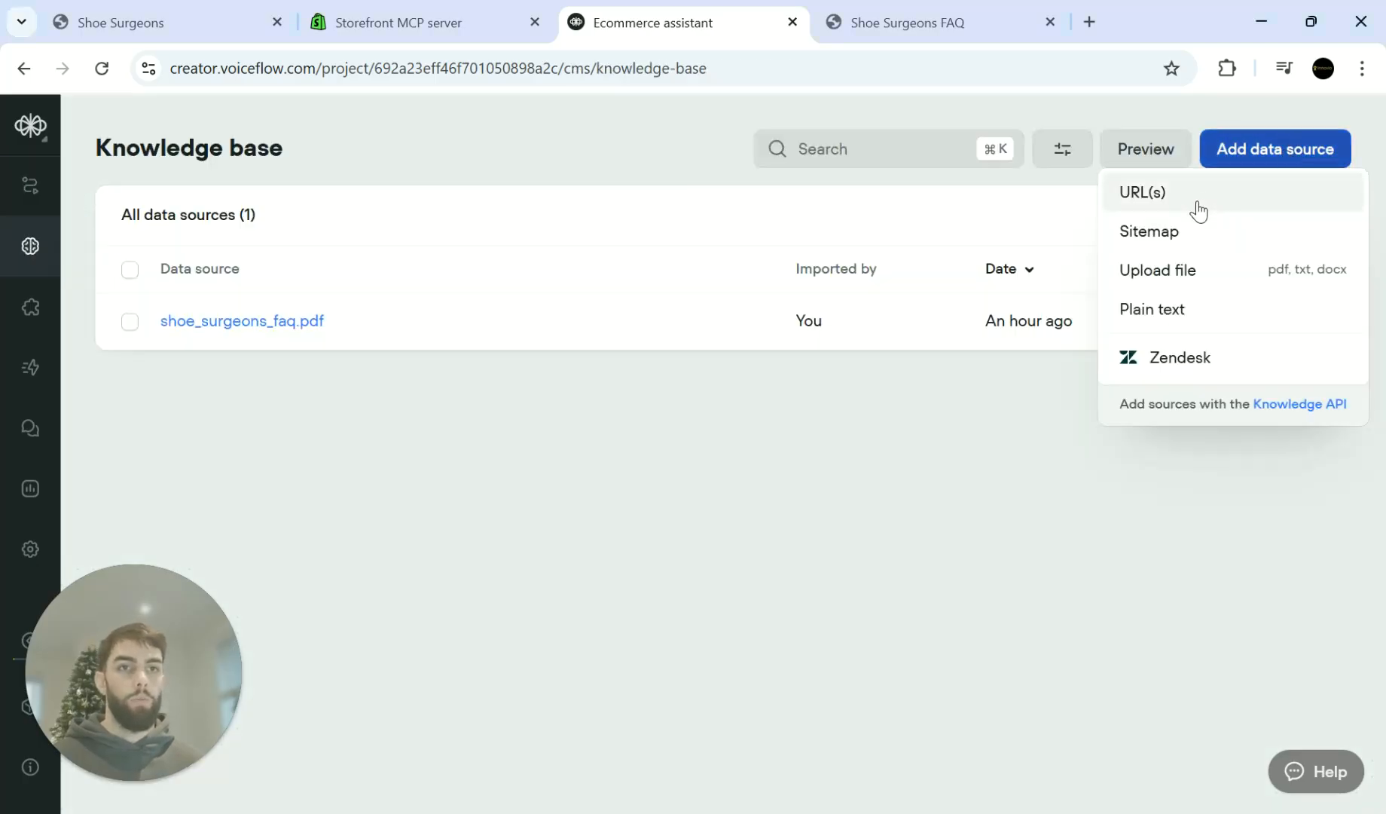
pyautogui.click(1197, 275)
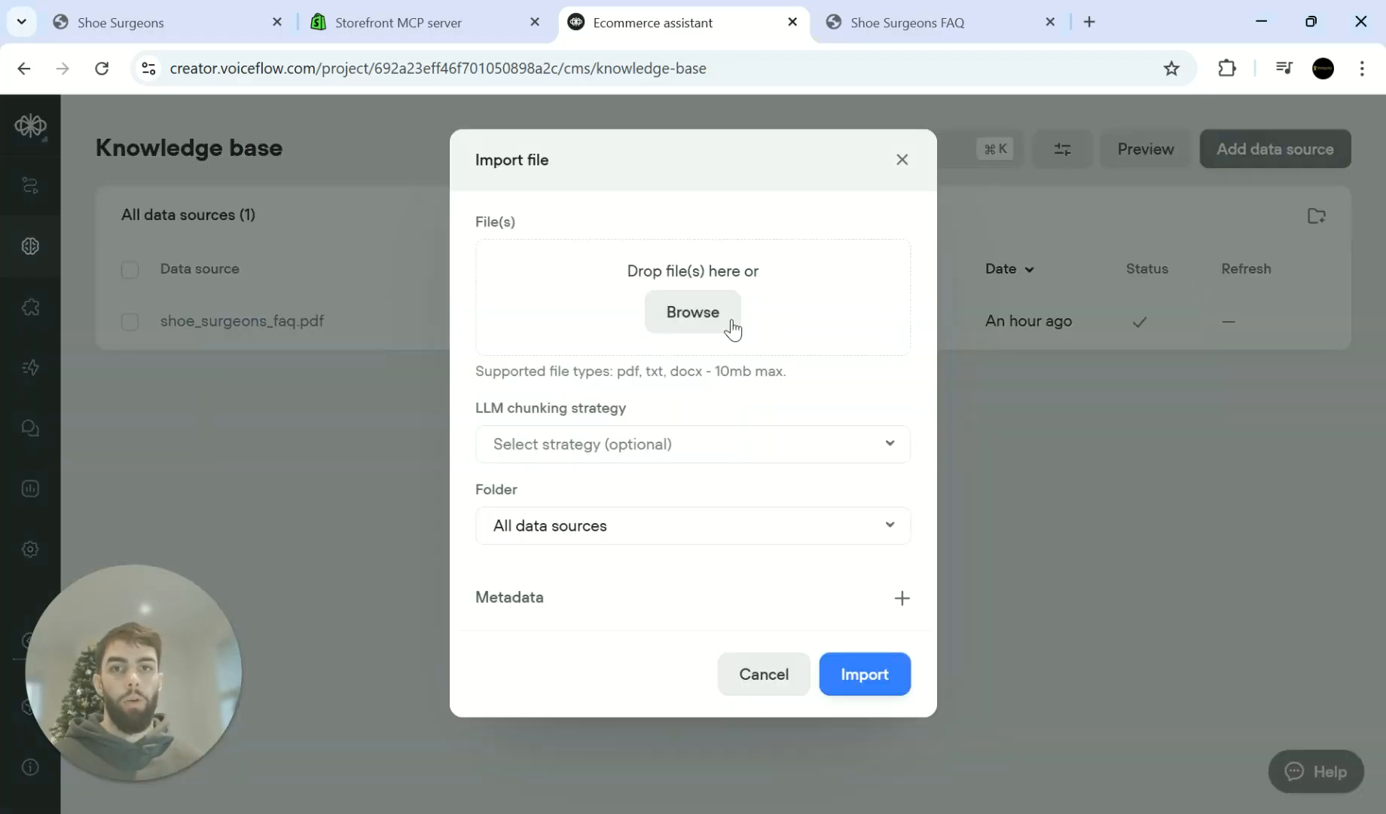
pyautogui.click(728, 454)
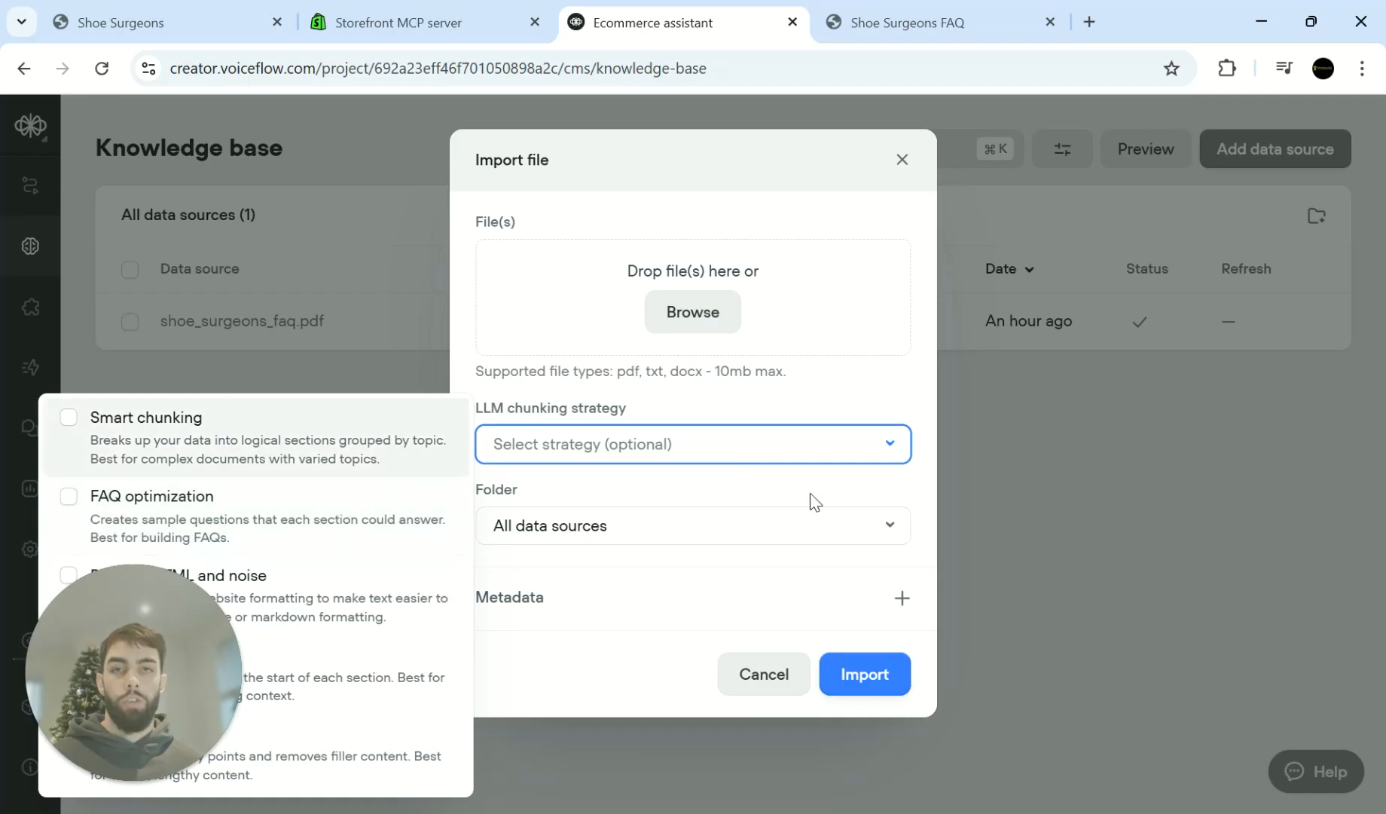
pyautogui.click(877, 461)
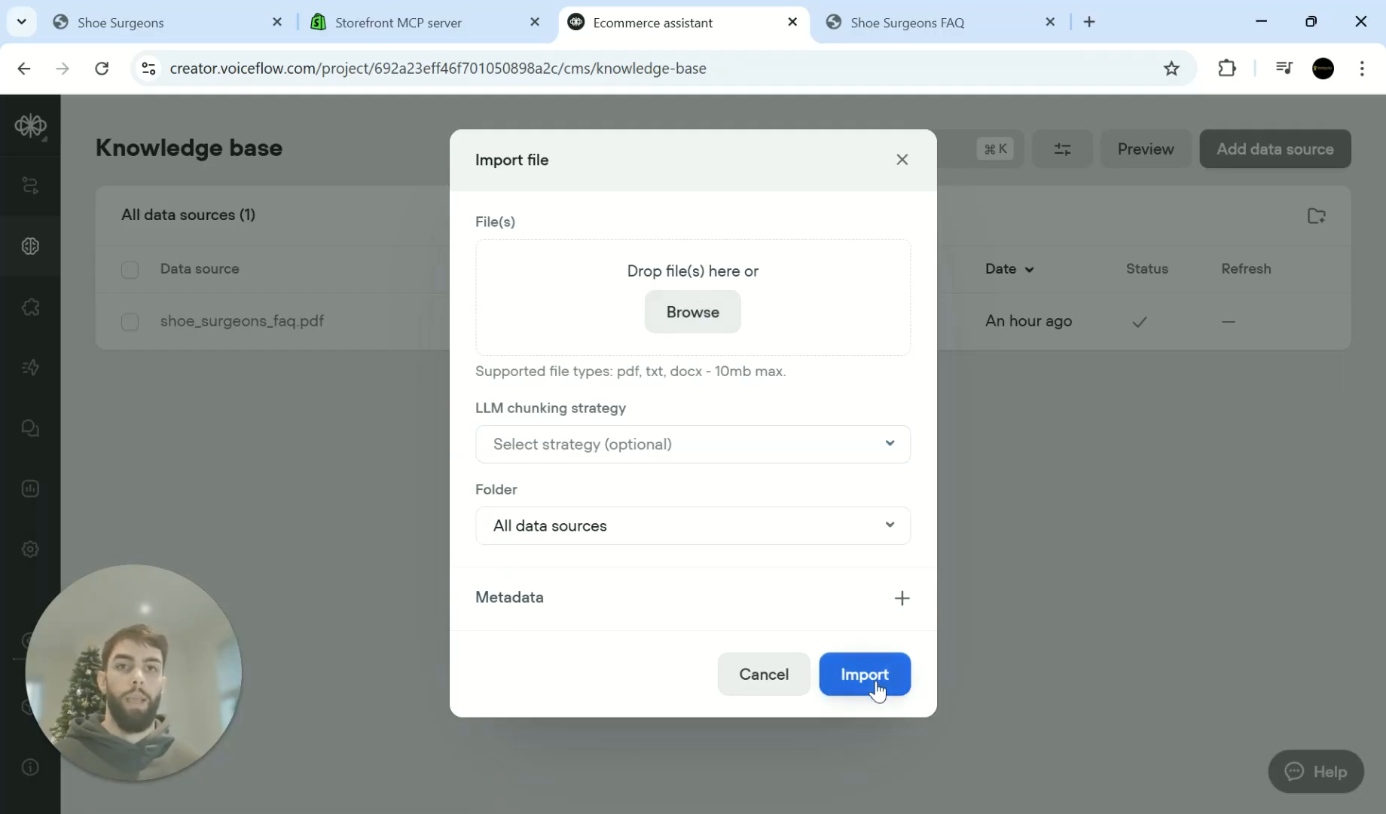
pyautogui.click(1303, 483)
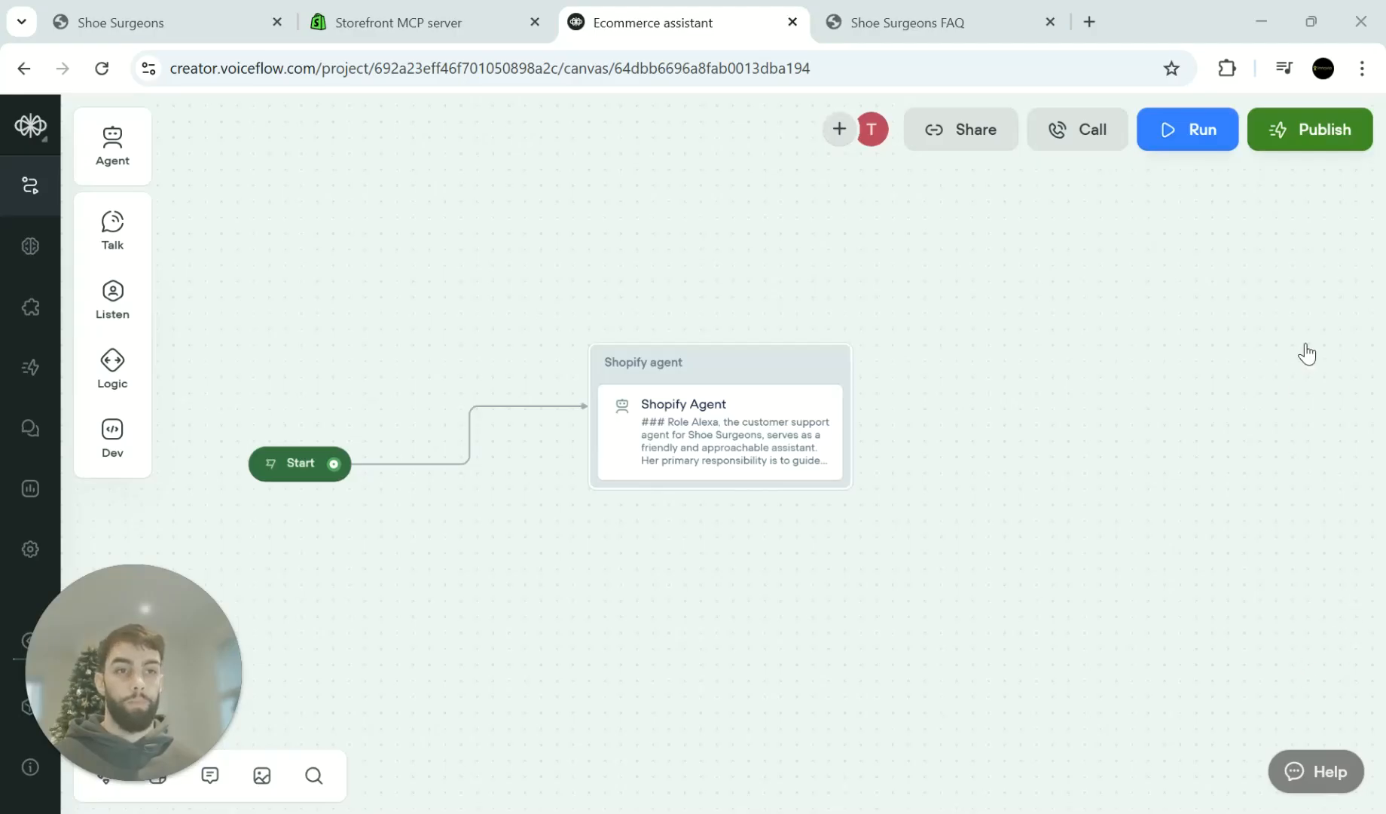
# Step: Open the Shoe Surgeon Assistant chat, send "i want some jordans" and browse the product cards in the reply
pyautogui.click(1294, 772)
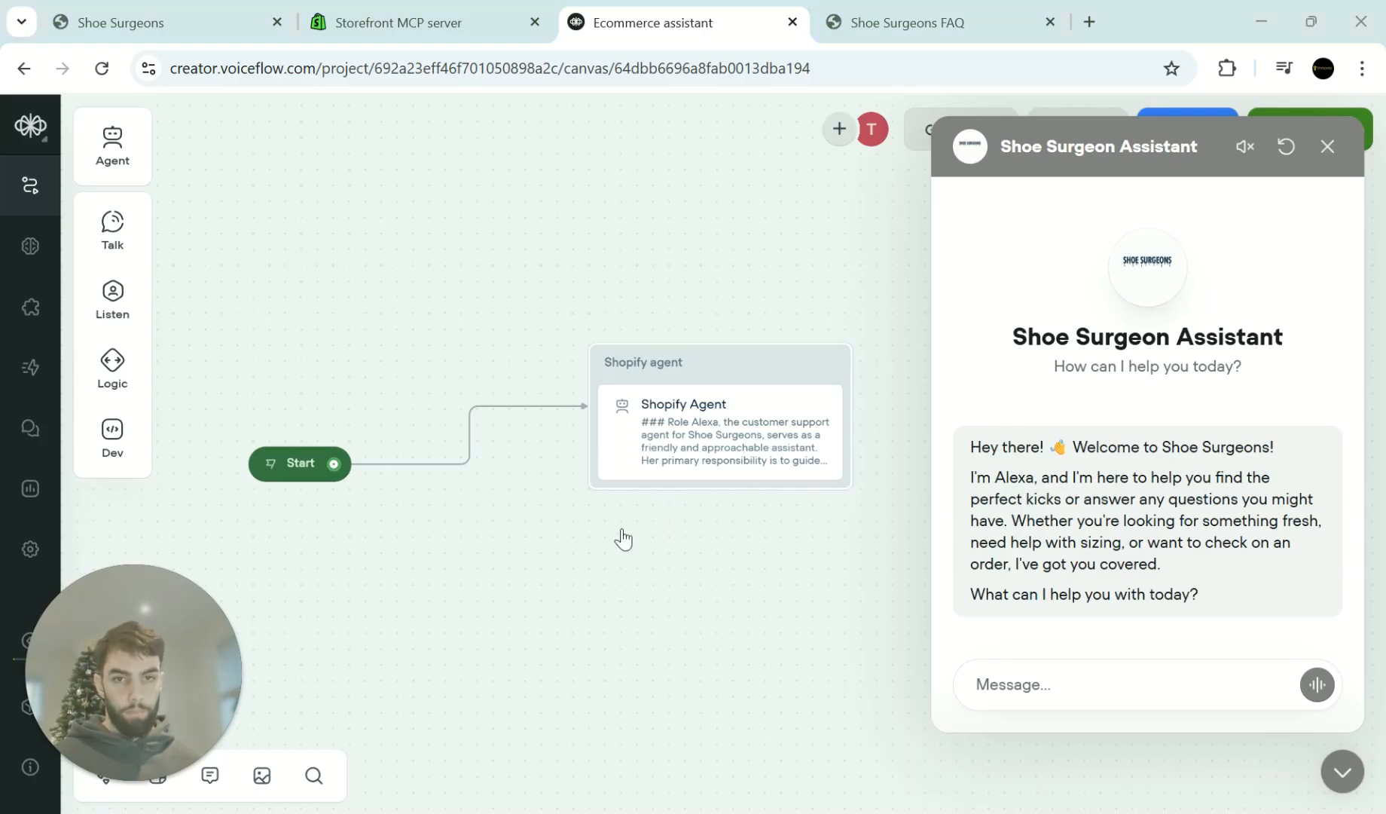
pyautogui.click(1163, 675)
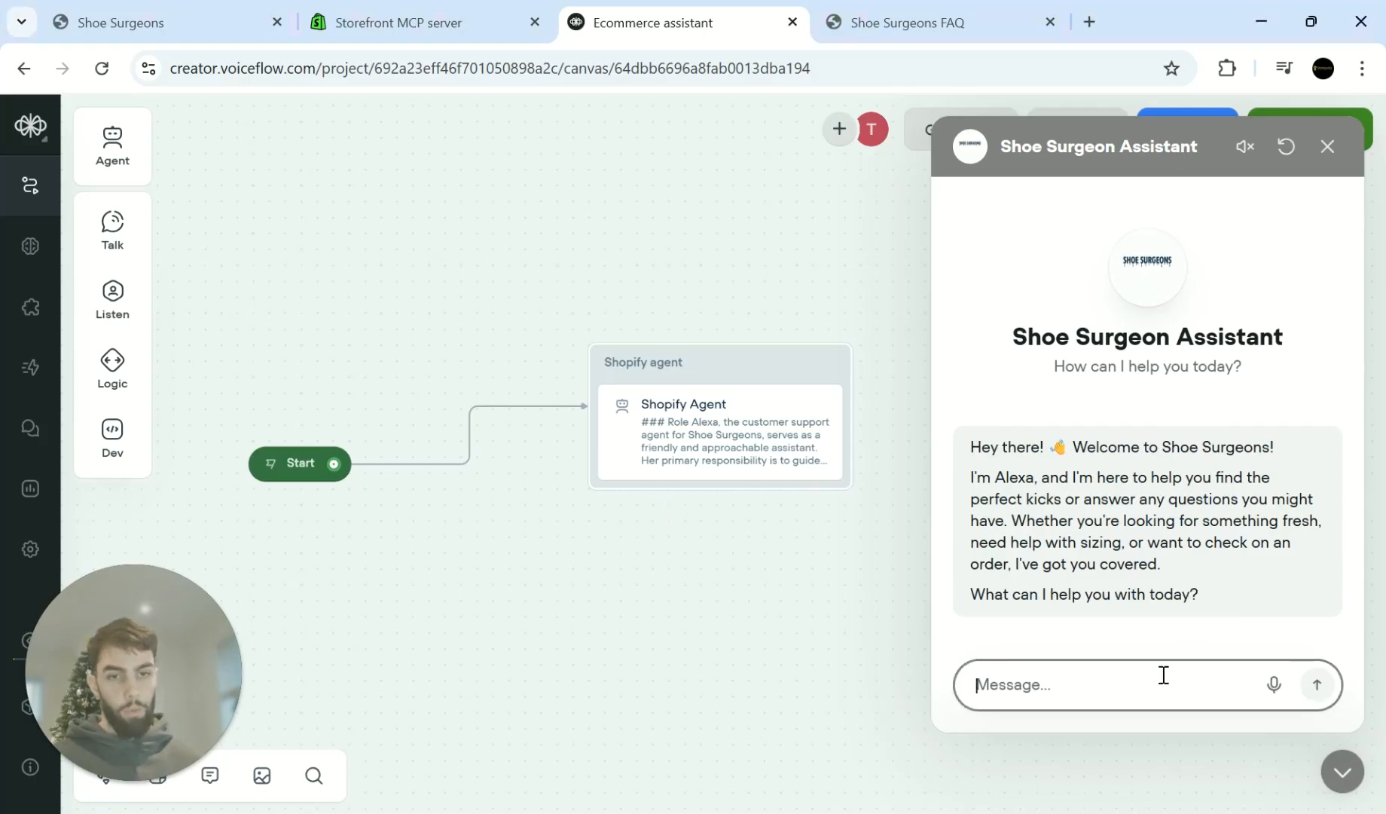
pyautogui.write('ant some jordans')
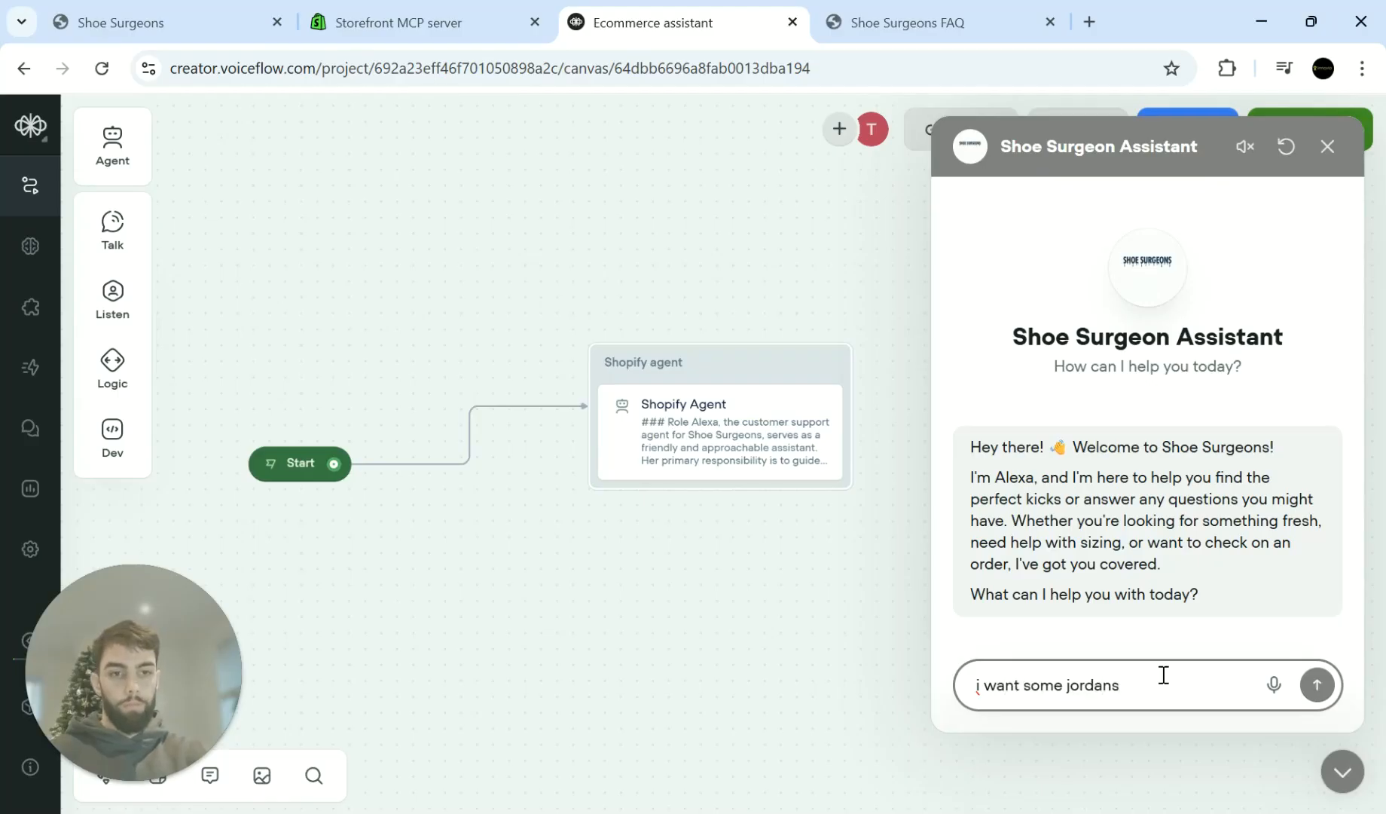
pyautogui.press('Return')
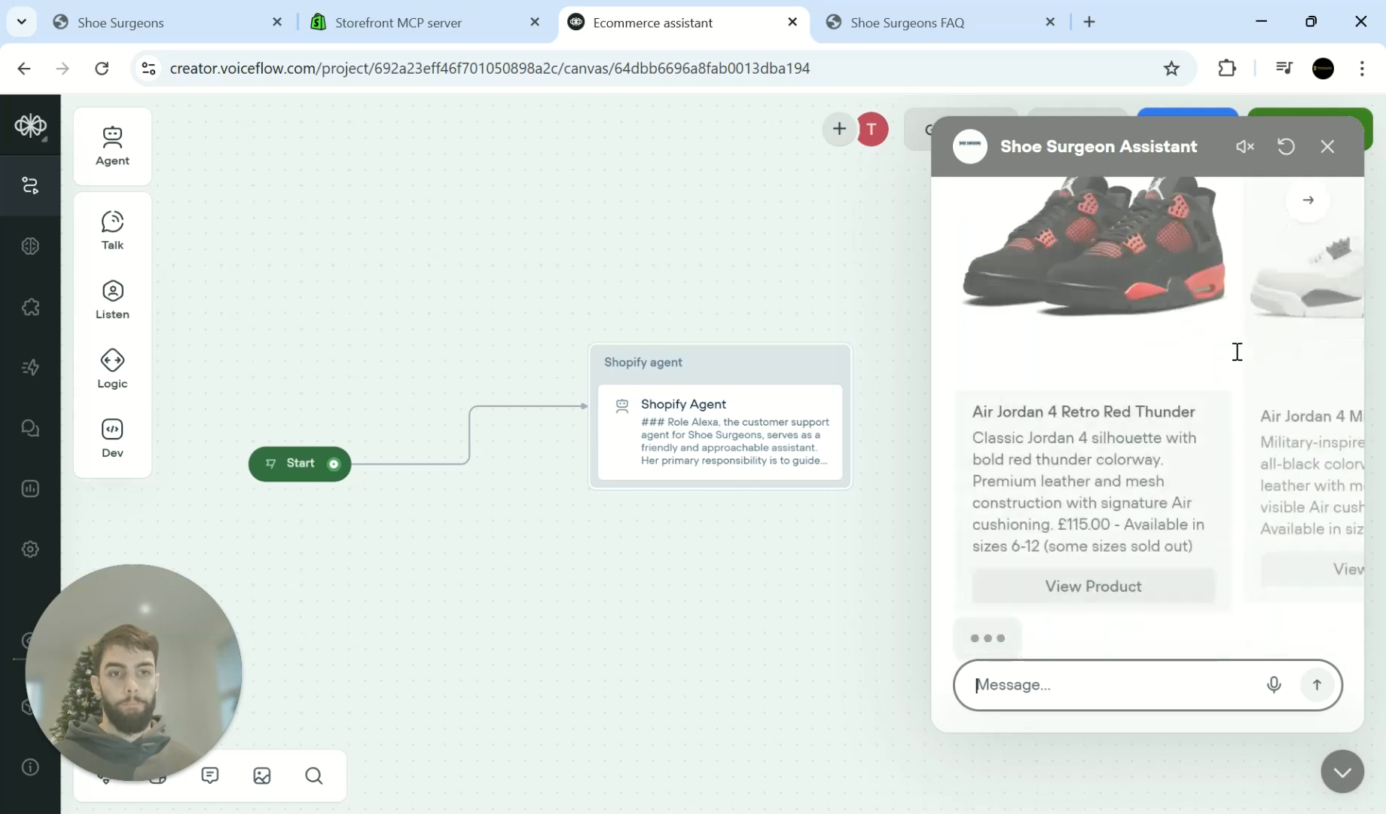
pyautogui.scroll(1, 1236, 436)
pyautogui.click(1307, 375)
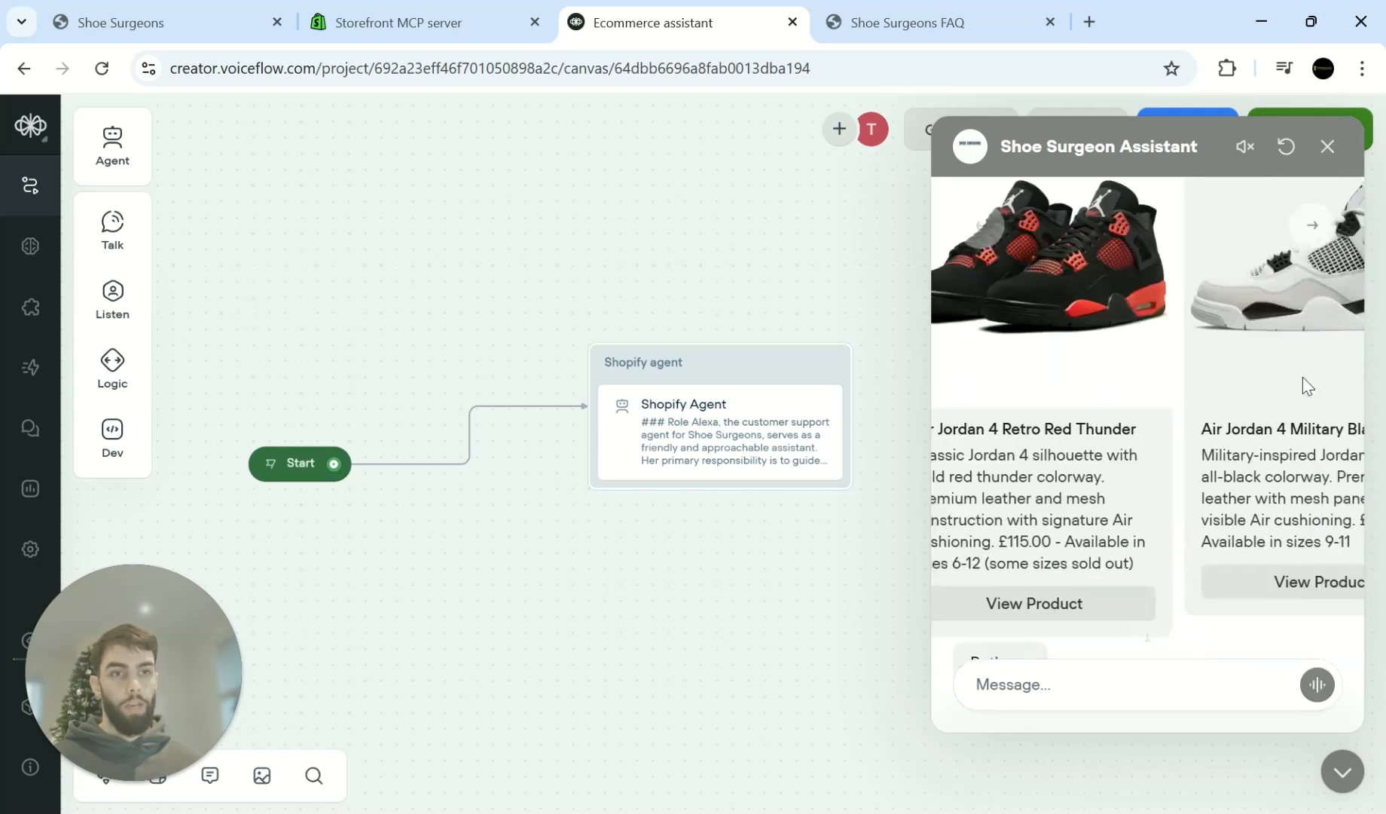
pyautogui.click(987, 214)
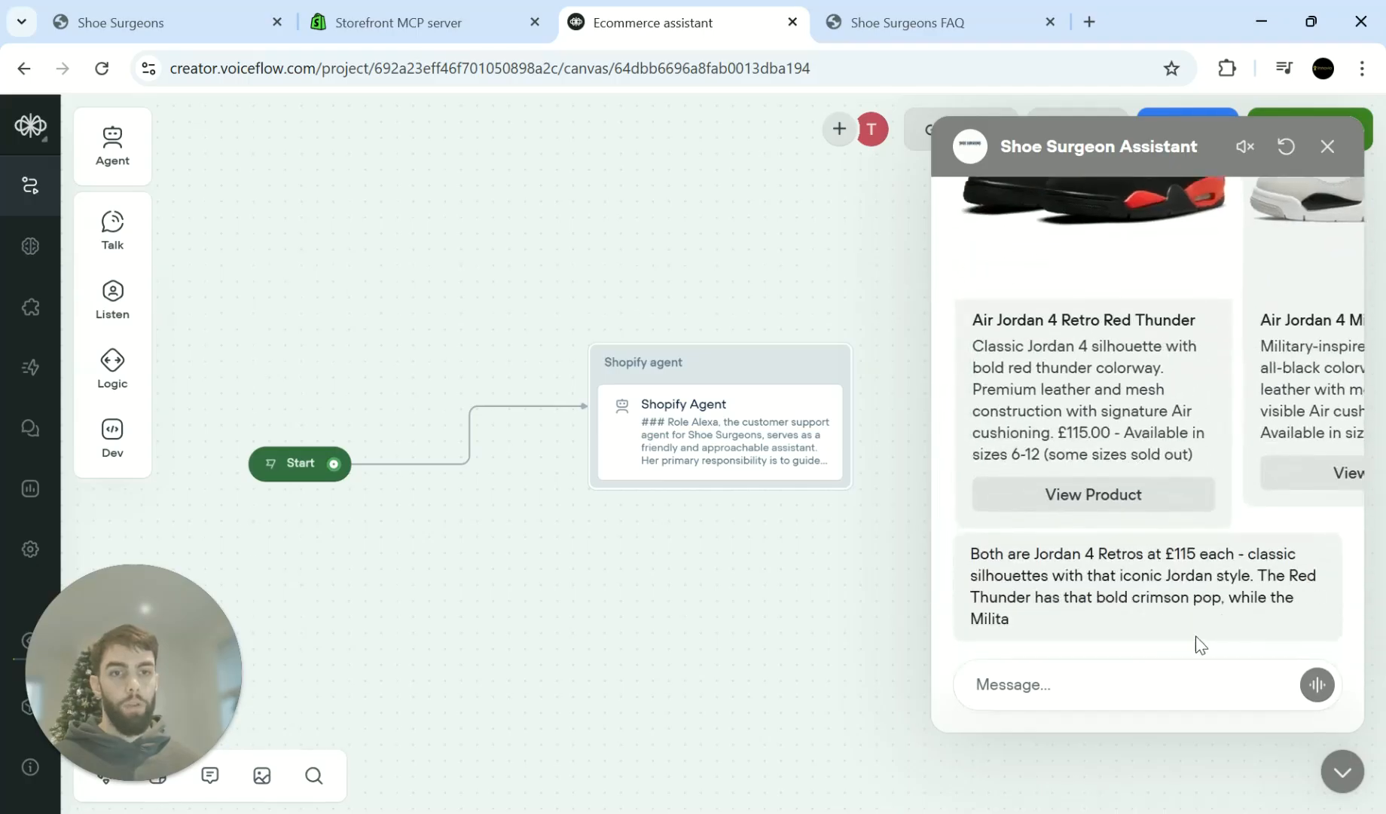
# Step: Ask the assistant to "add the red ones szie 12 to my cart"
pyautogui.click(1188, 684)
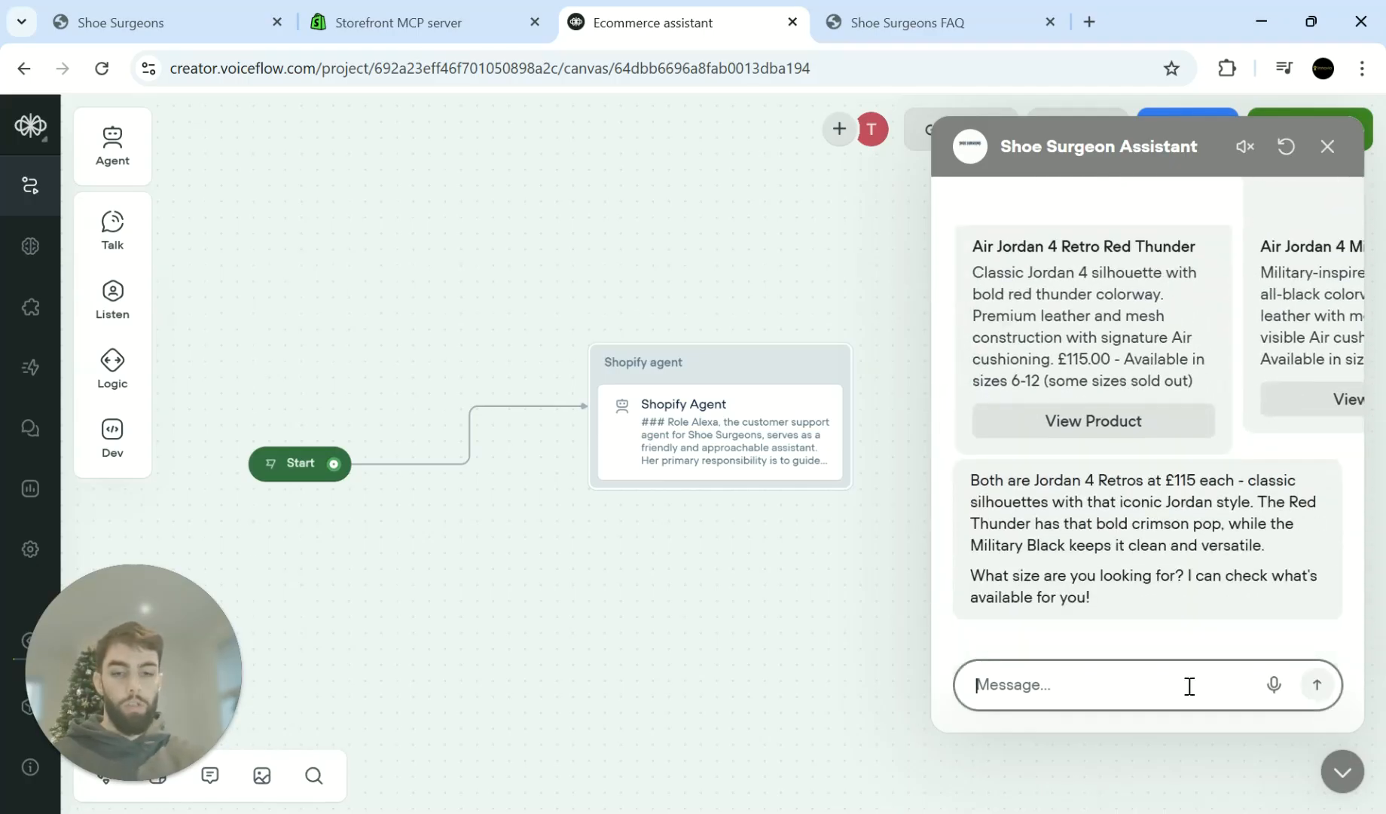
pyautogui.write('add the red ones szie 12')
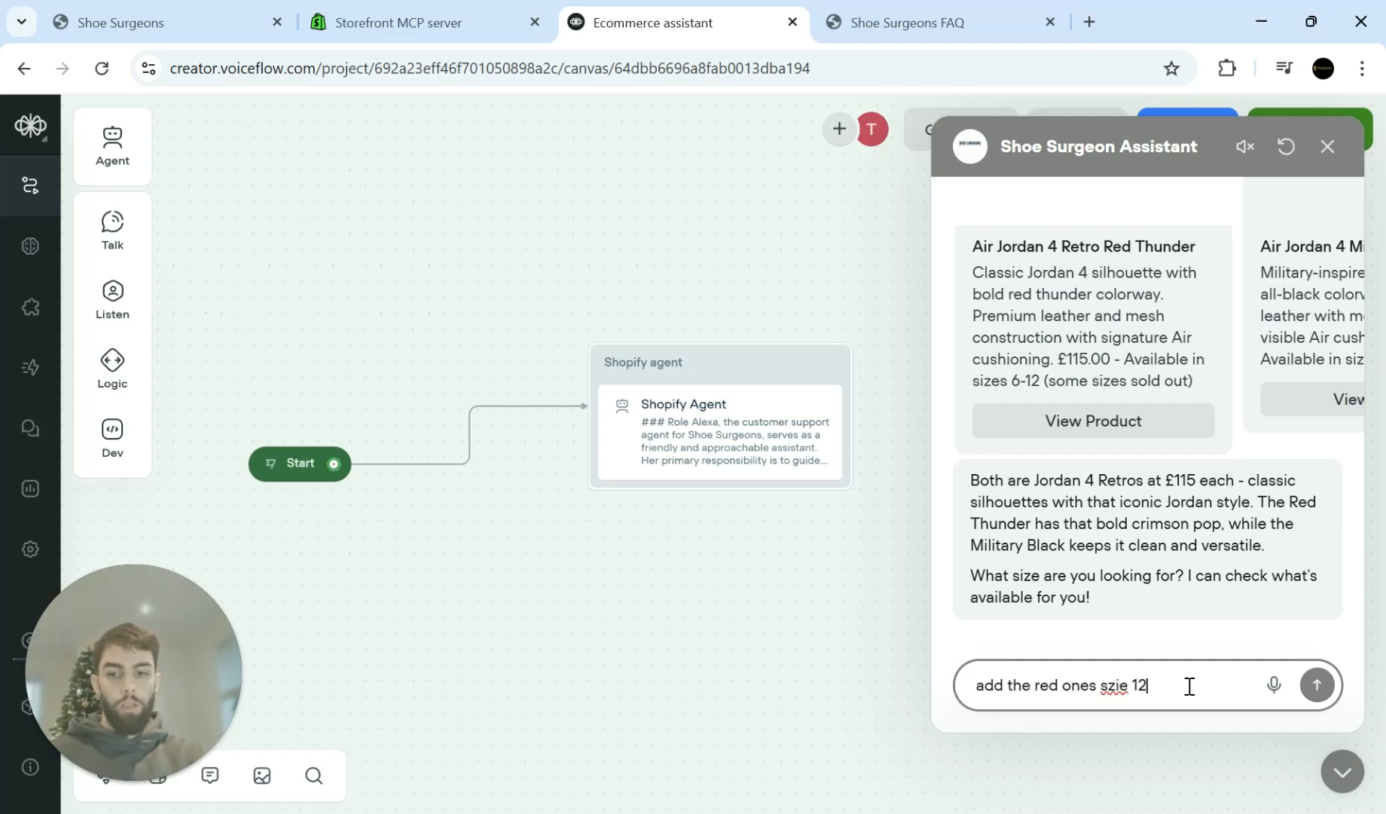
pyautogui.write('to my car')
pyautogui.press('Return')
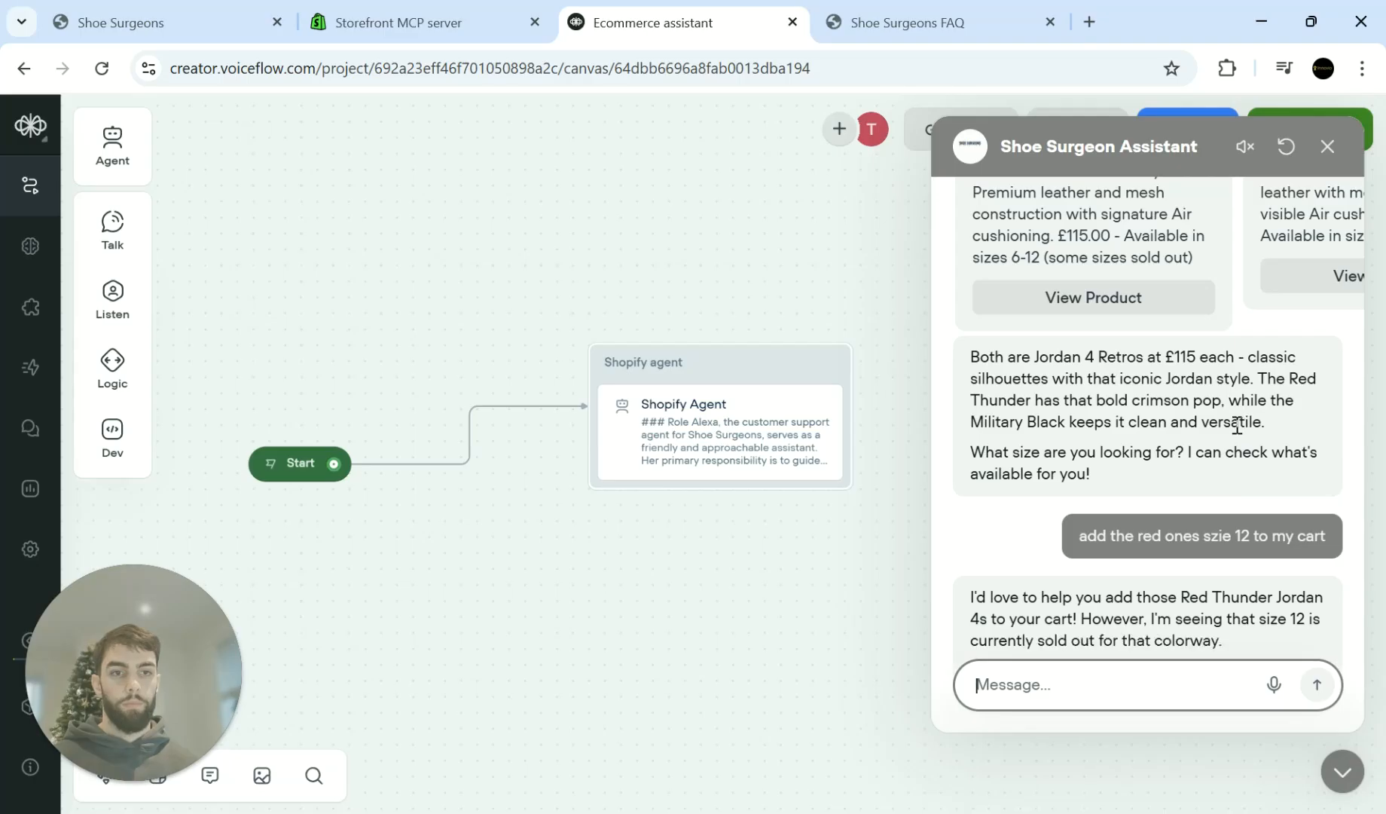
# Step: Read the assistant's reply about the requested shoe size and send the message "add size 6.5"
pyautogui.scroll(3, 1134, 572)
pyautogui.scroll(-3, 1136, 574)
pyautogui.scroll(3, 1136, 412)
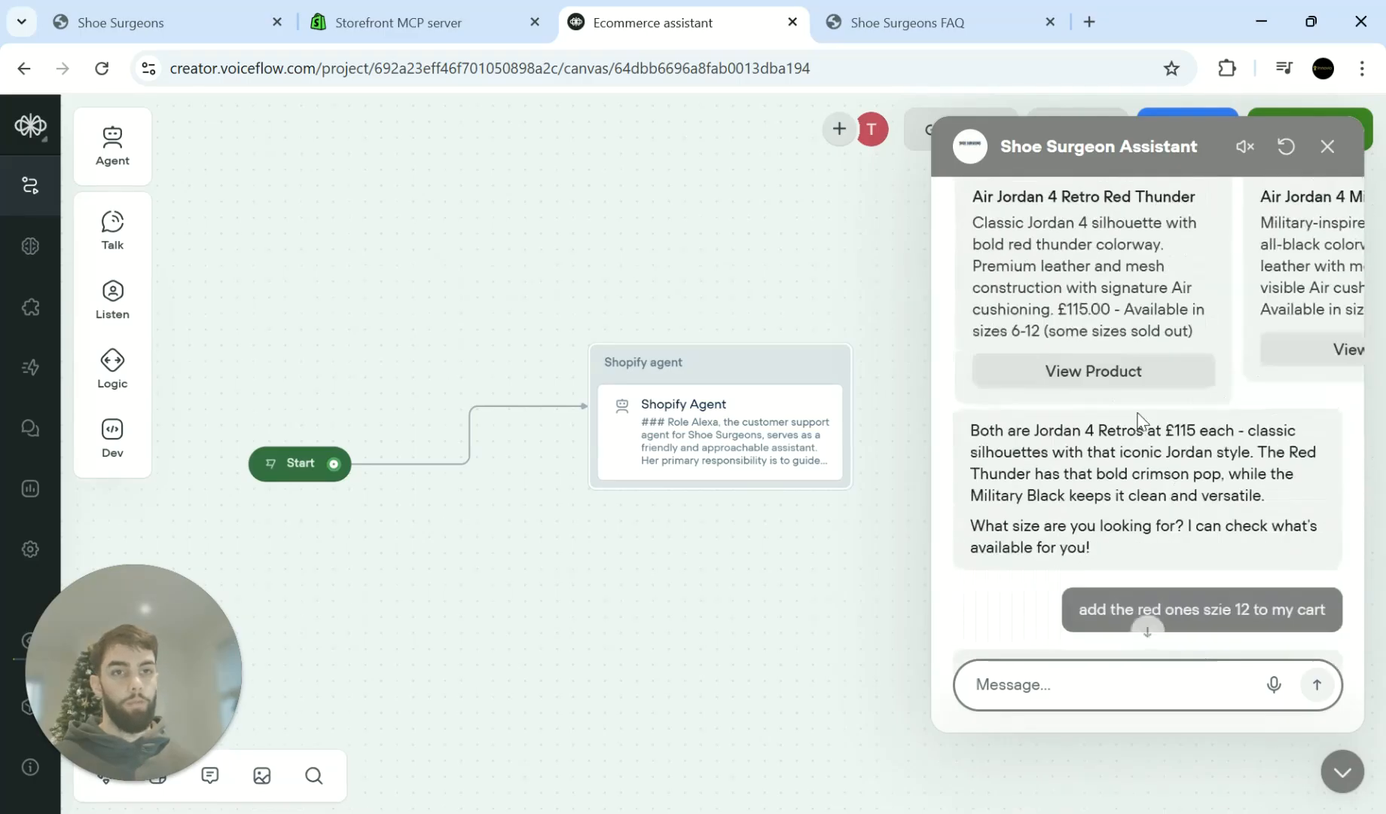
pyautogui.scroll(2, 1142, 423)
pyautogui.scroll(-5, 1141, 423)
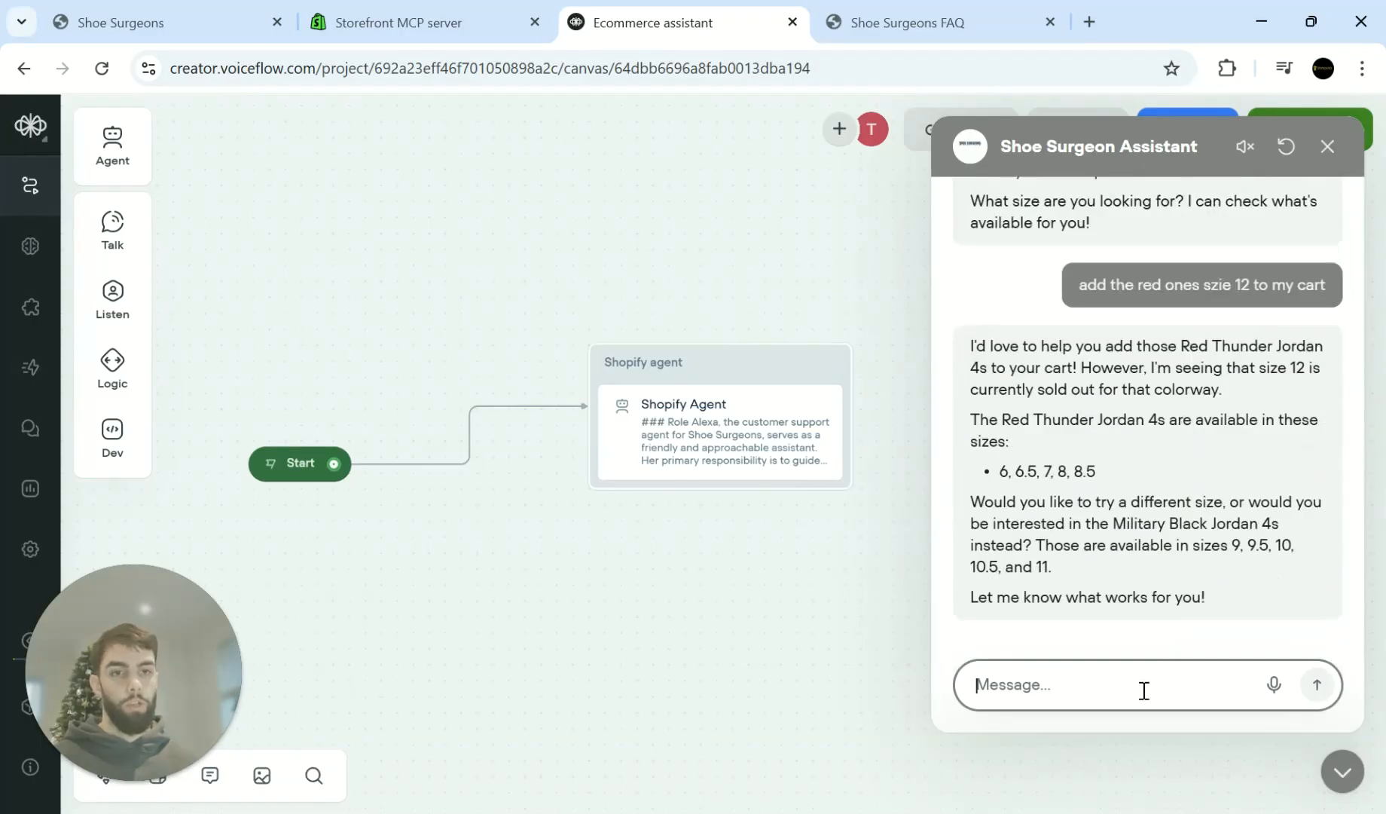
pyautogui.write('ad')
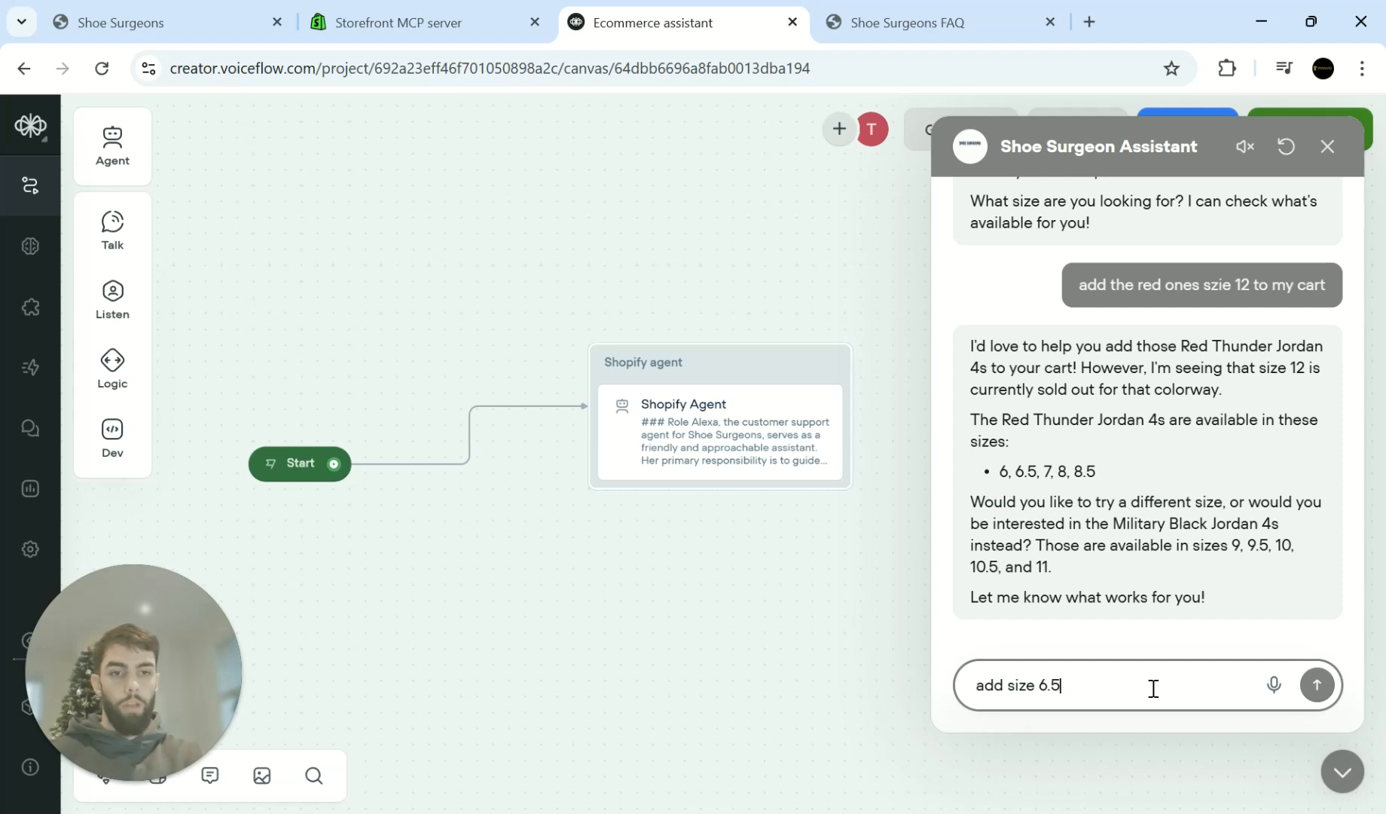
pyautogui.write('d size 6.5')
pyautogui.press('Return')
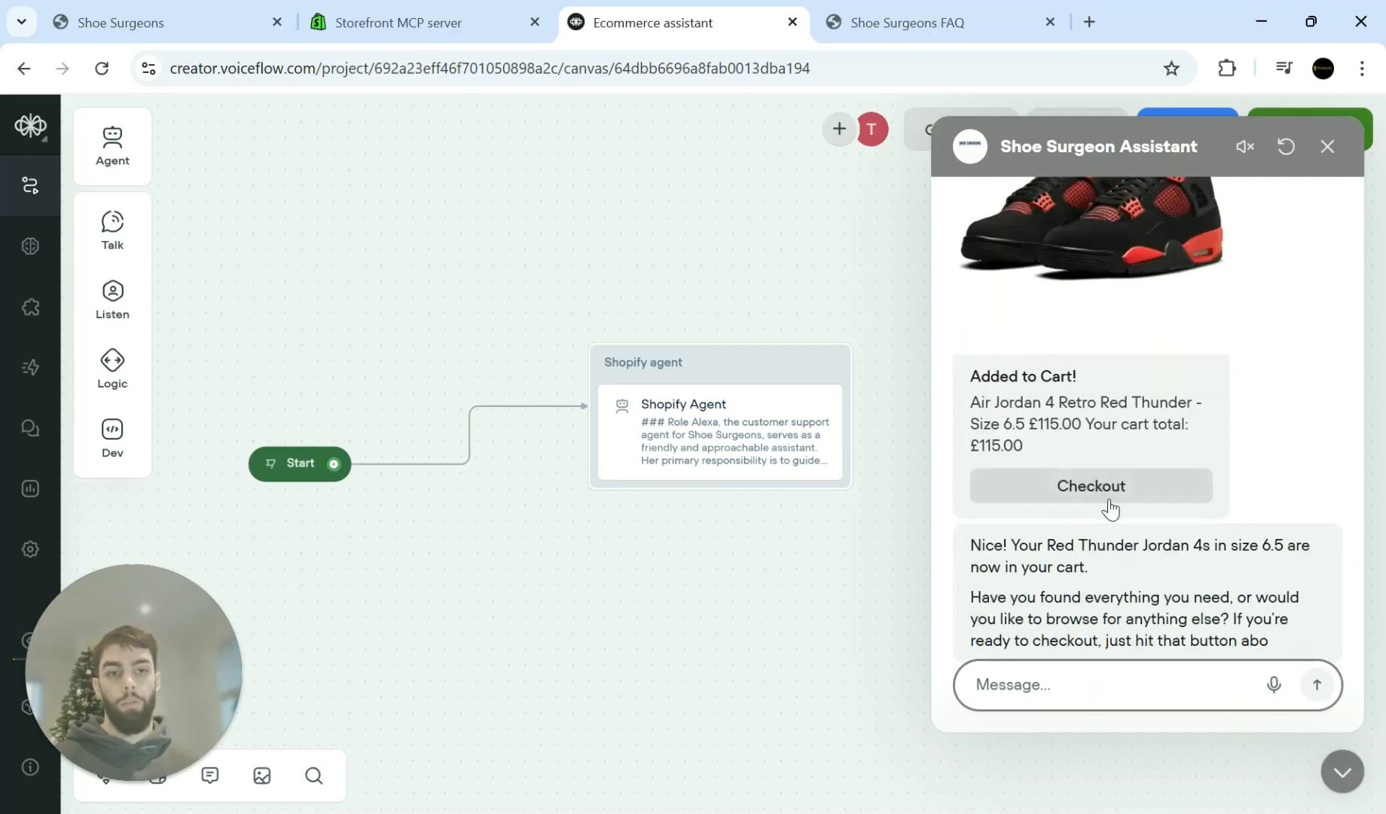
# Step: Ask the assistant "what is your return policy?" in the chat
pyautogui.click(1134, 664)
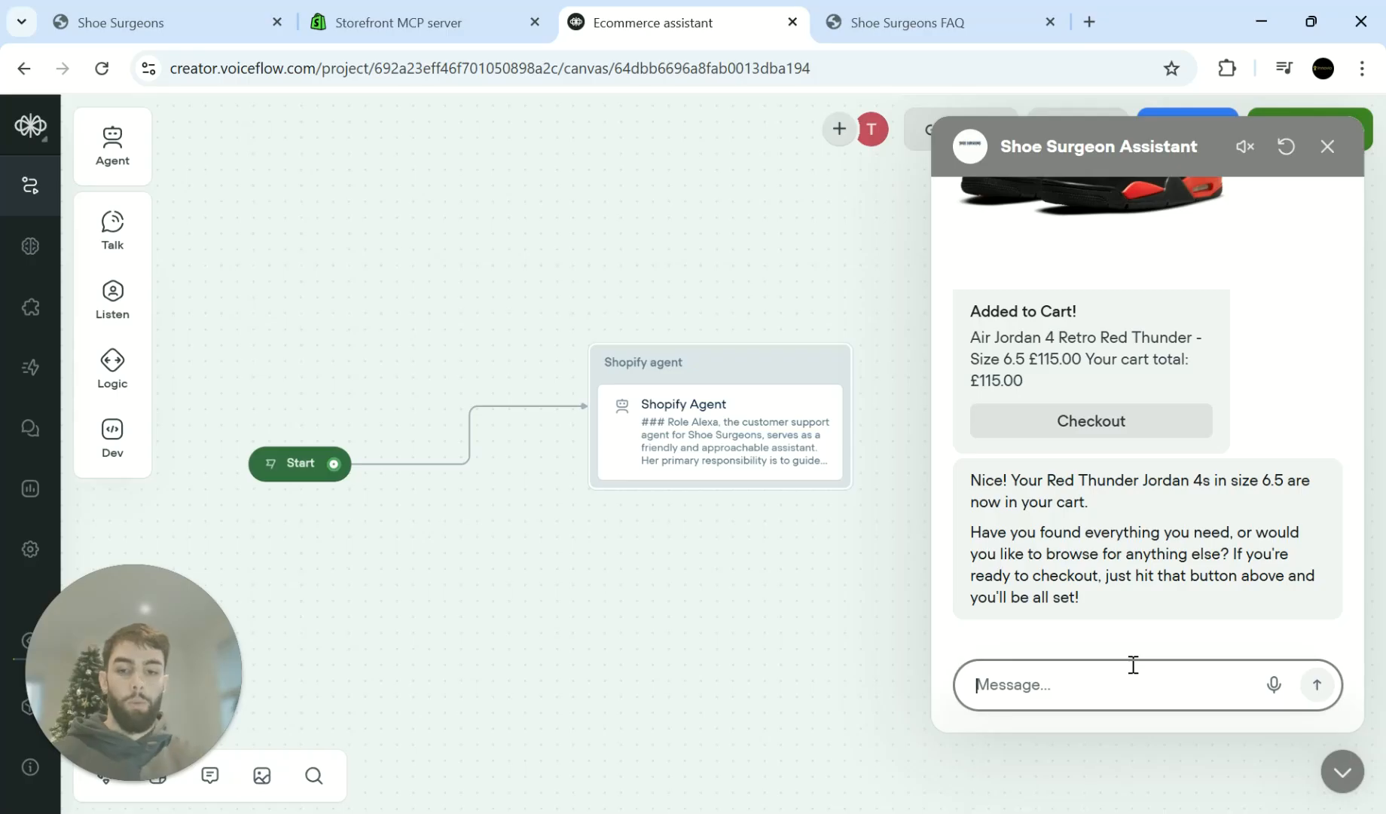
pyautogui.write('what is your return')
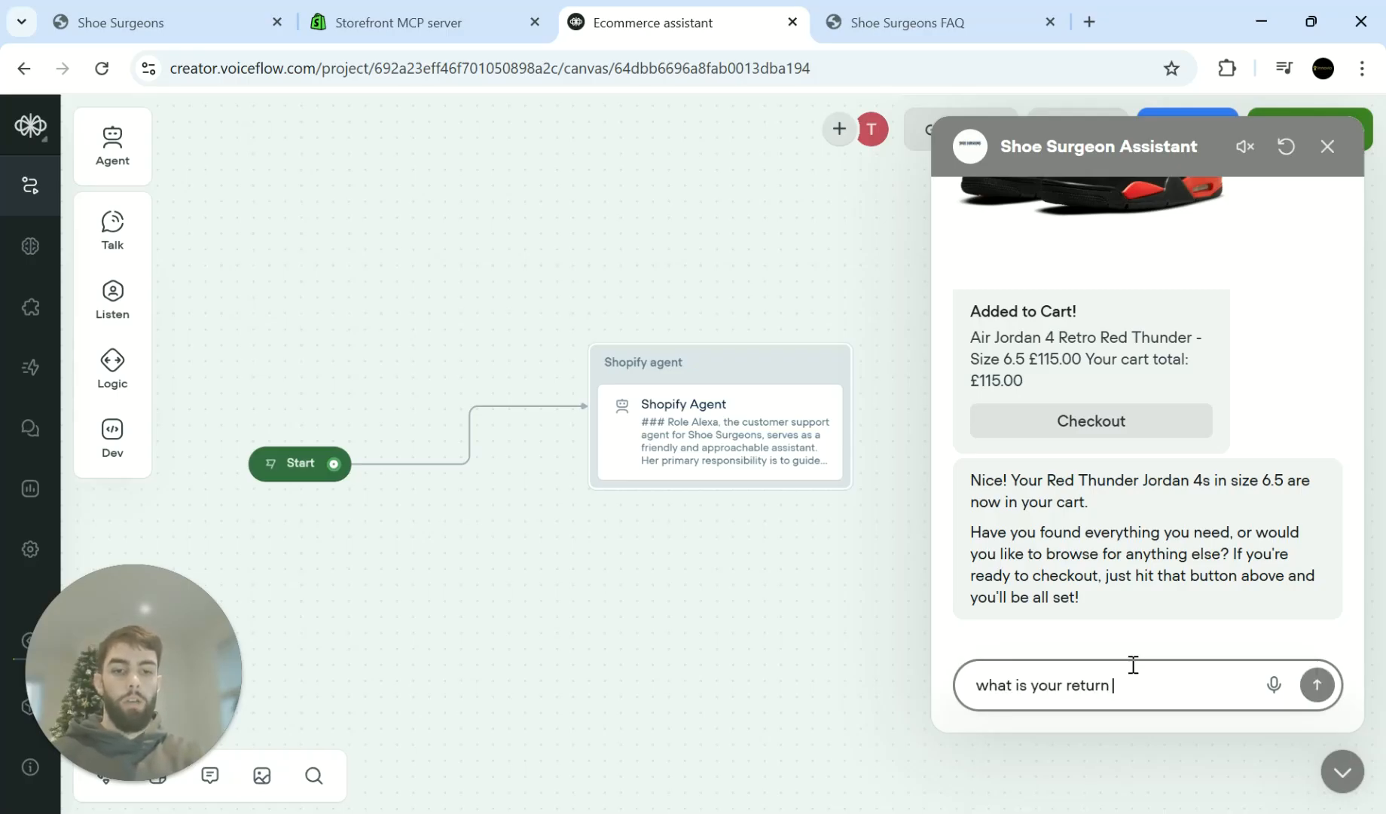
pyautogui.write(' policy?')
pyautogui.press('Return')
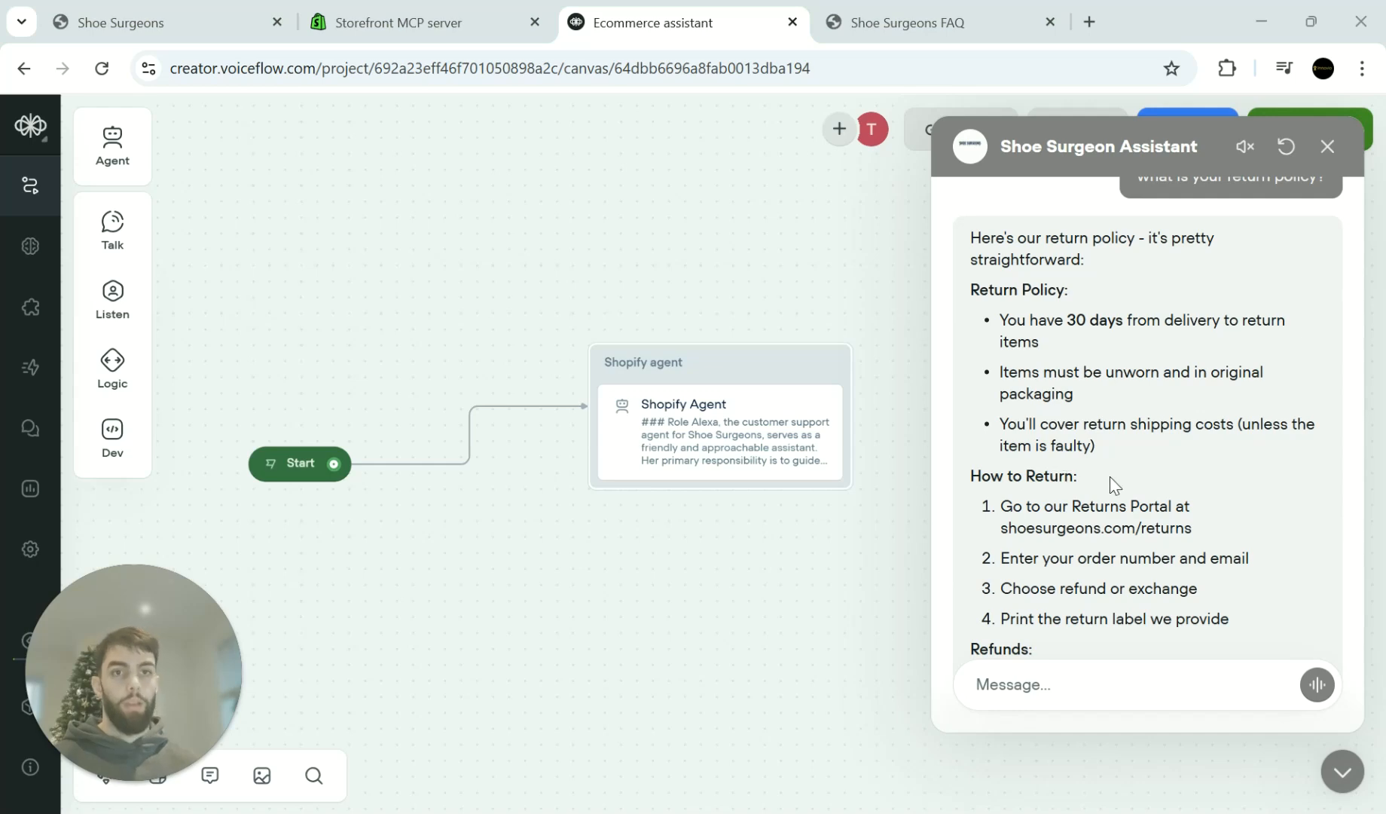
# Step: Read through the assistant's return policy answer and close the chat
pyautogui.scroll(1, 1115, 482)
pyautogui.scroll(-4, 1157, 441)
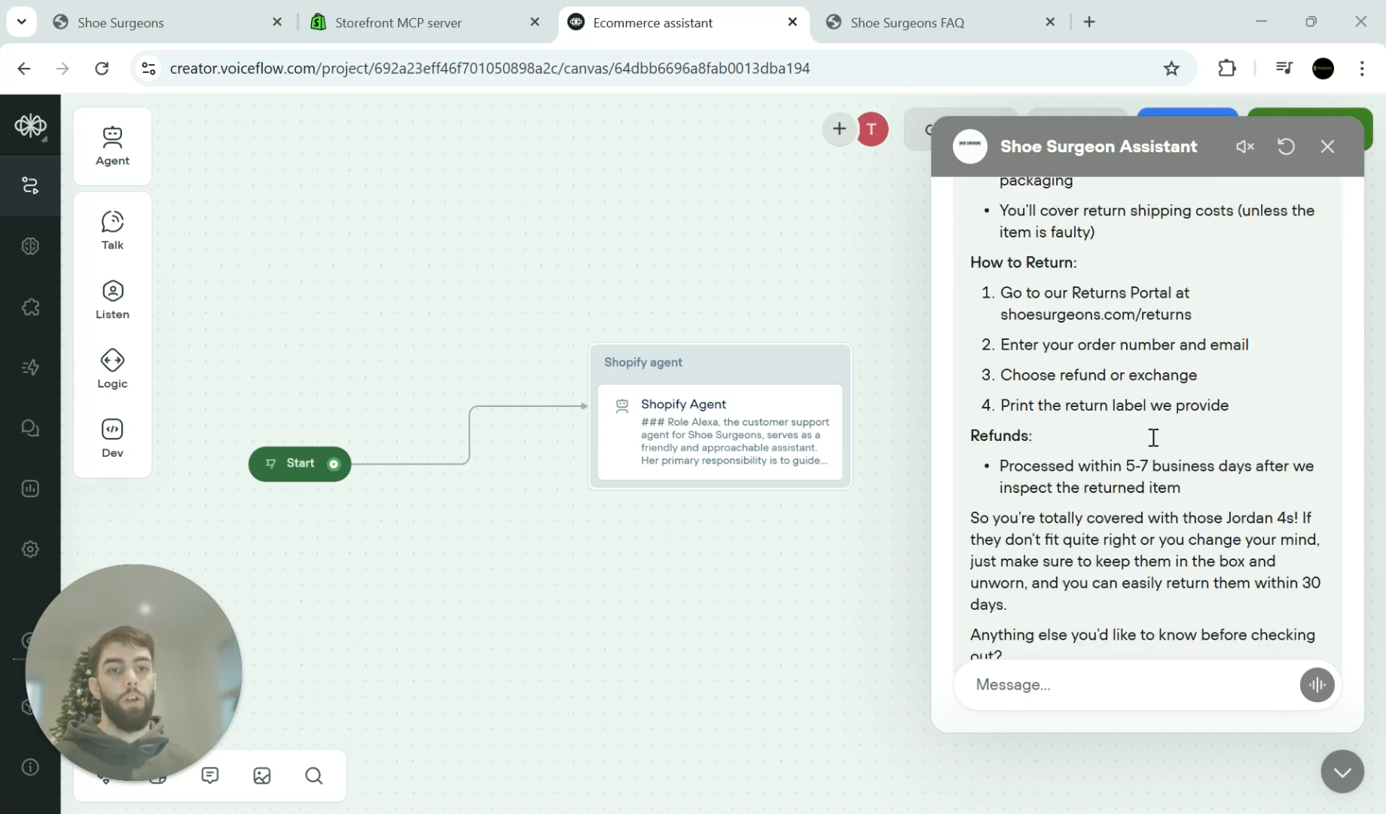
pyautogui.scroll(6, 1154, 437)
pyautogui.scroll(-4, 1153, 437)
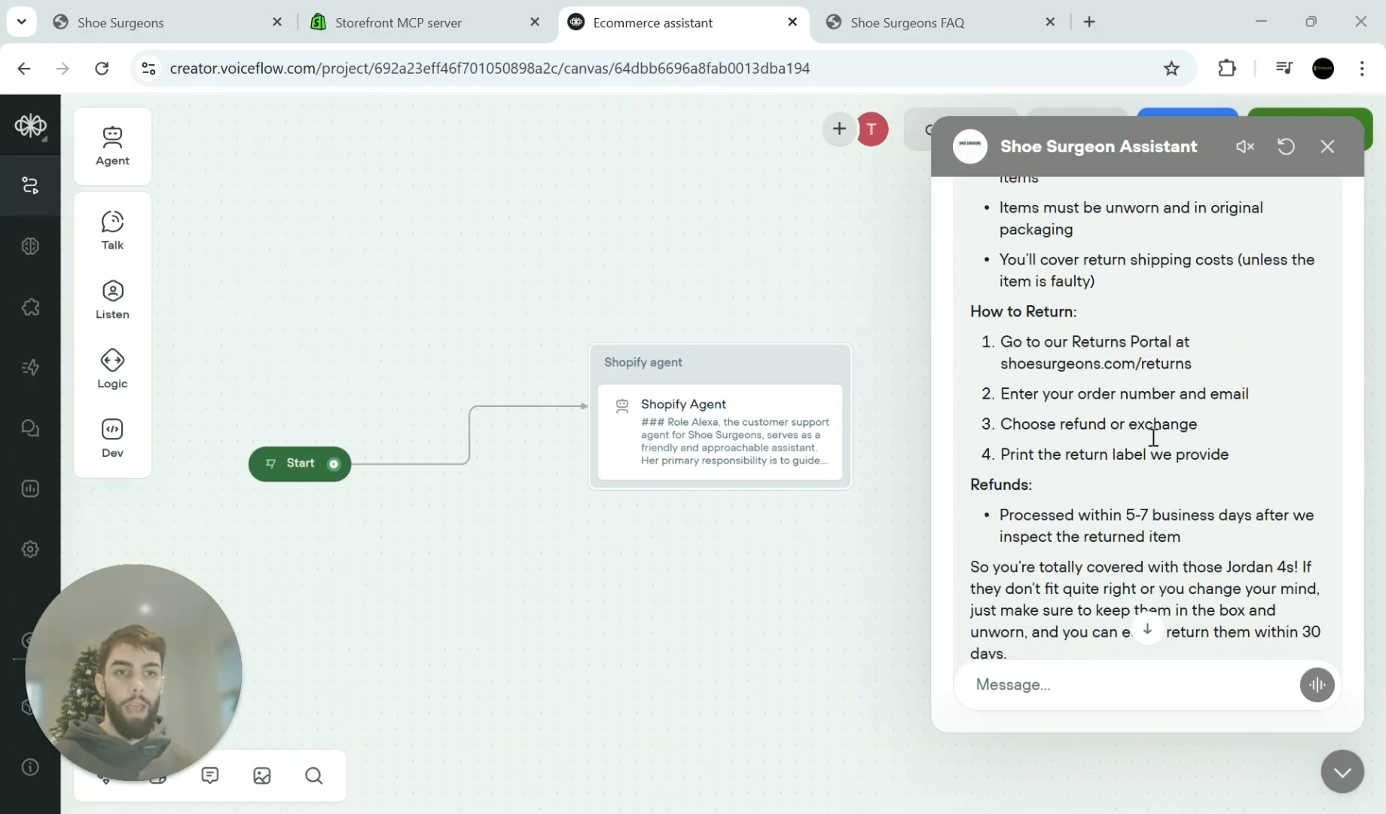
pyautogui.scroll(5, 1154, 437)
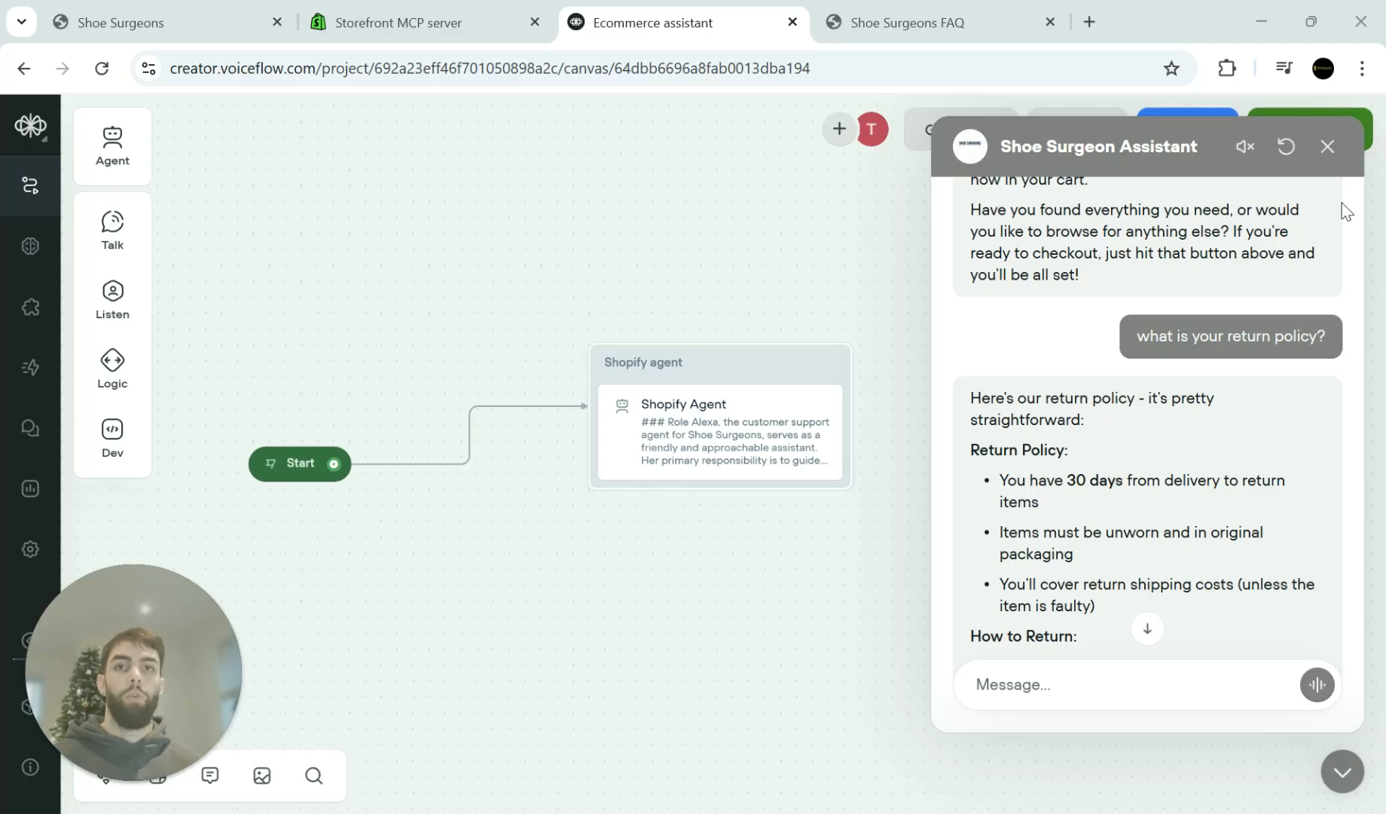
pyautogui.click(1327, 147)
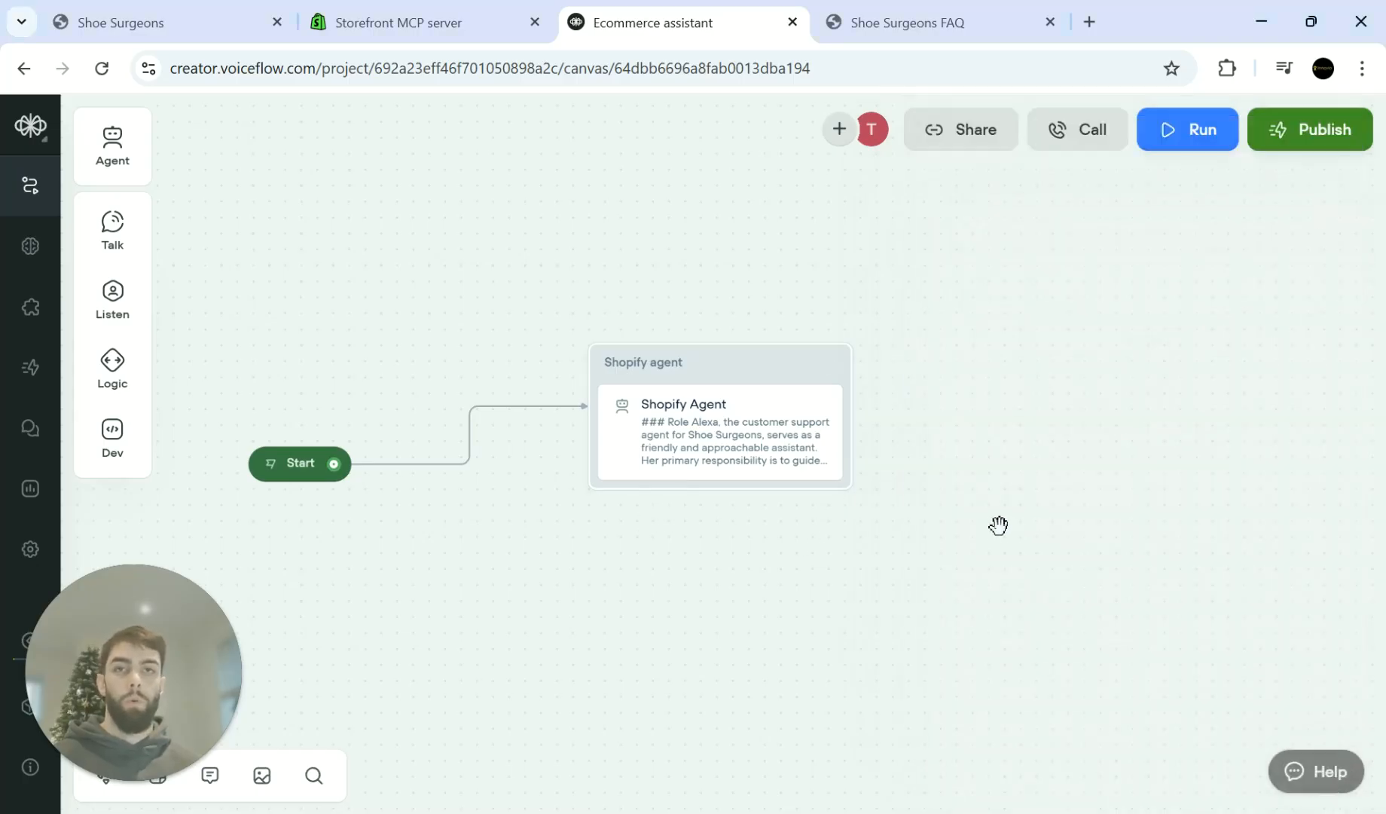
# Step: Open the web chat widget's interface settings and examine its installation snippet and expanded Modality & interface options
pyautogui.click(30, 315)
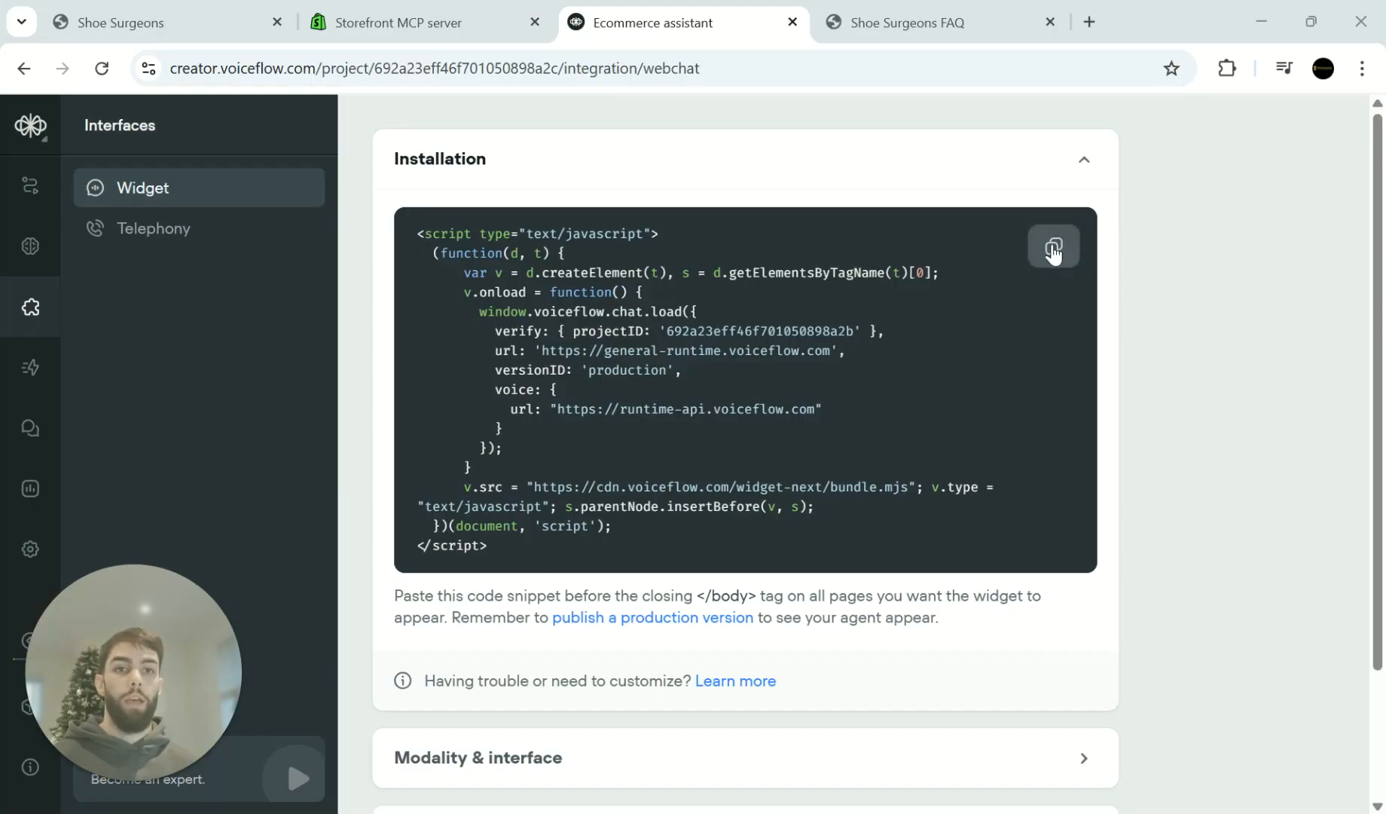
pyautogui.scroll(-2, 1189, 458)
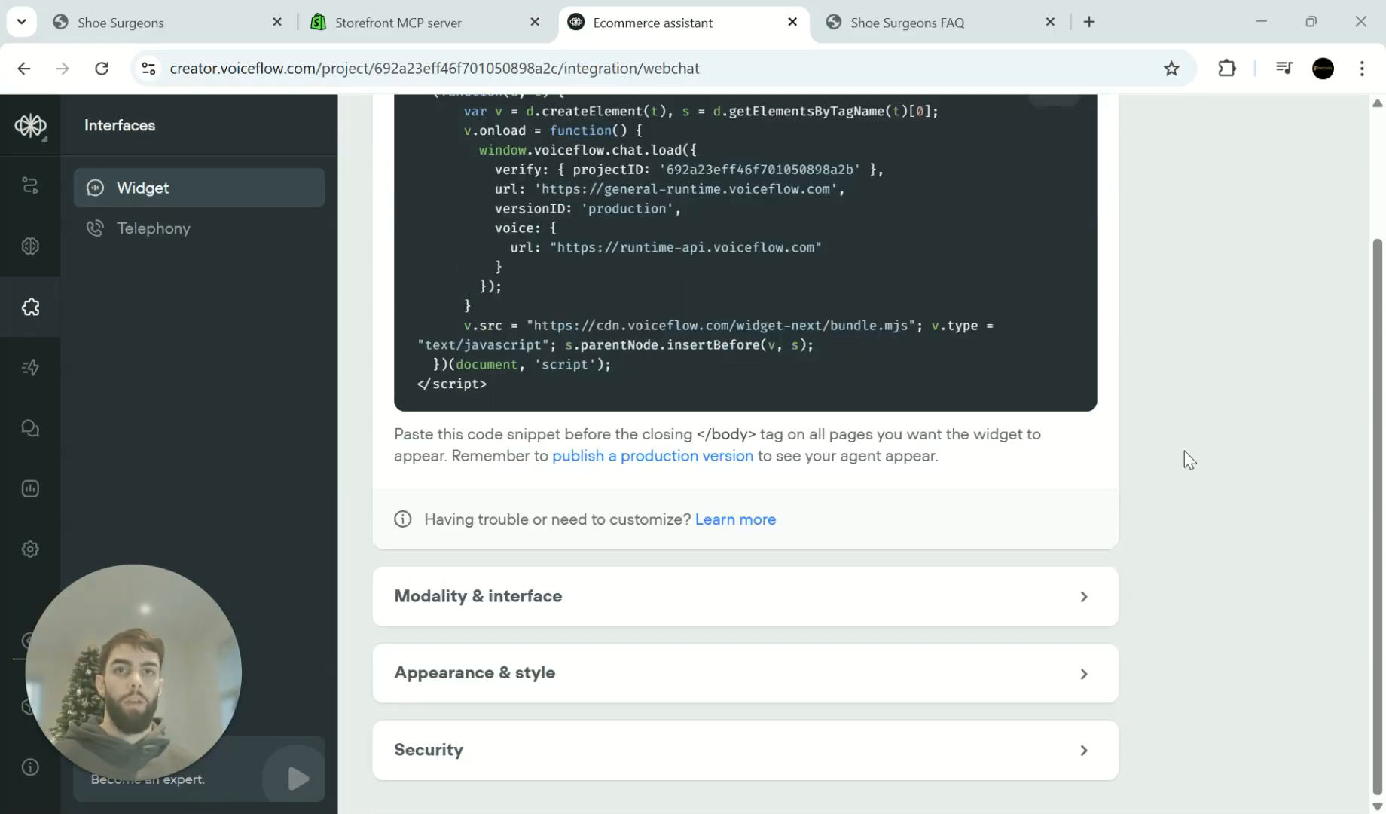
pyautogui.click(1062, 682)
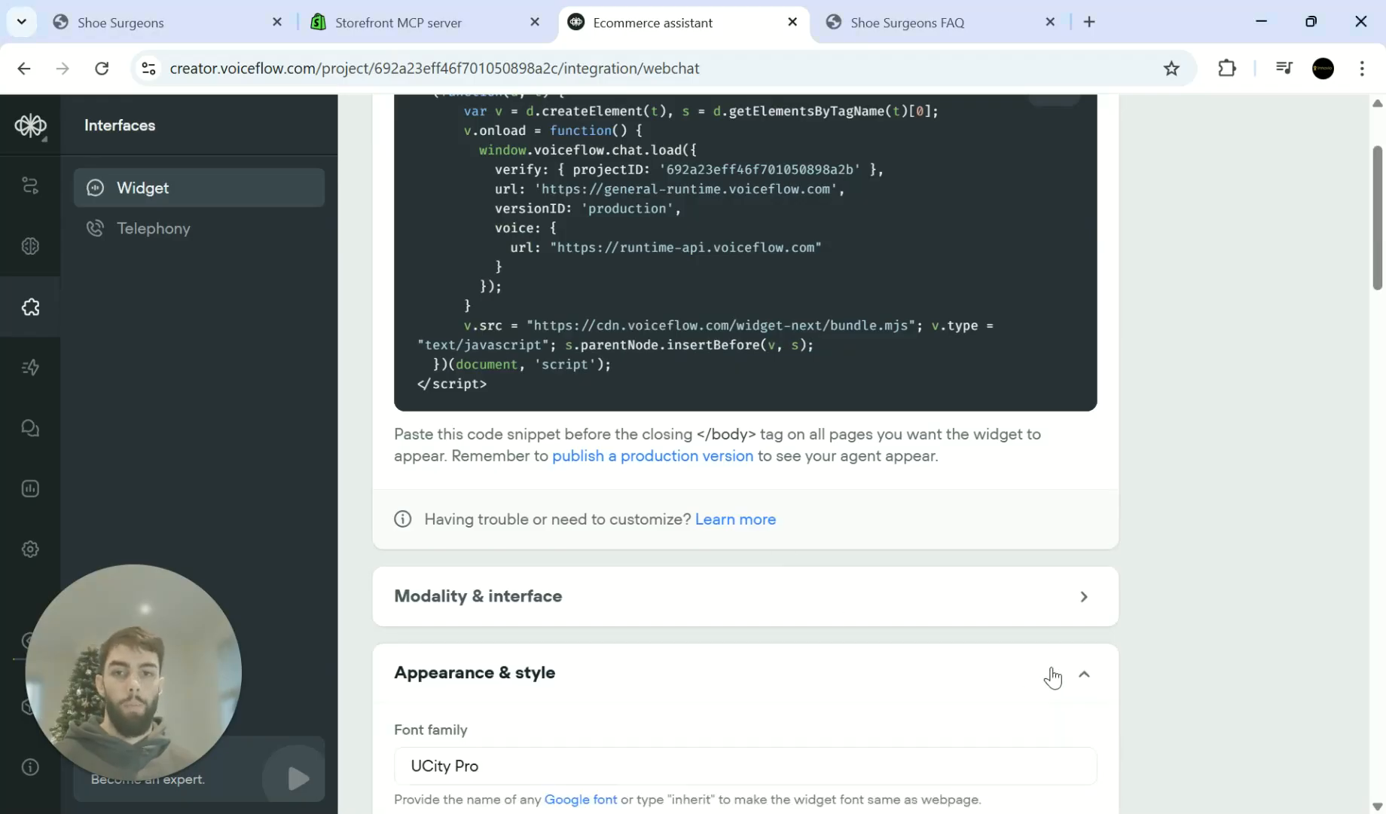
pyautogui.scroll(-2, 947, 597)
pyautogui.click(984, 497)
pyautogui.scroll(-4, 984, 480)
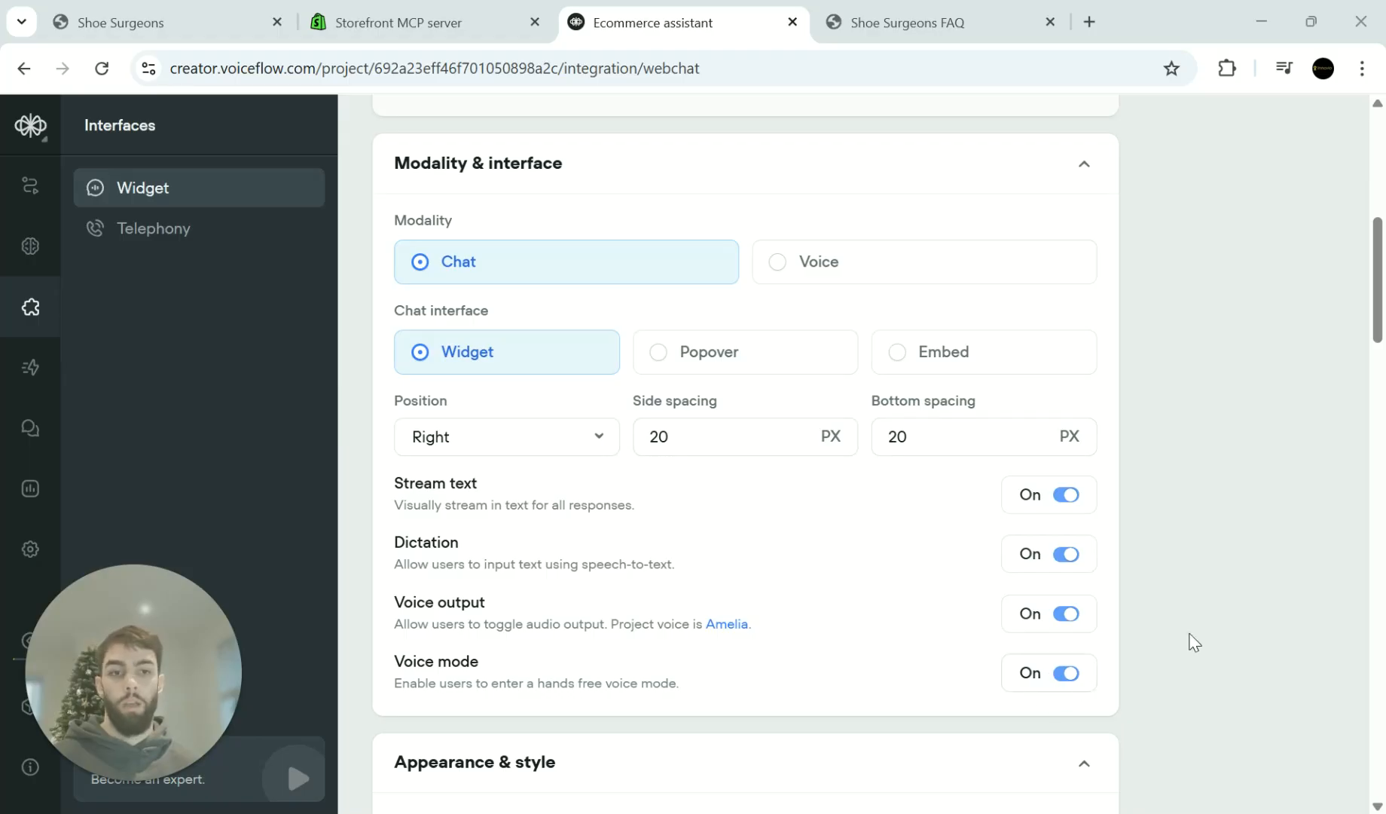
# Step: Review the widget's Appearance & style settings, from primary color, header image and banner text to launcher type, AI disclaimer and footer text
pyautogui.scroll(-10, 991, 457)
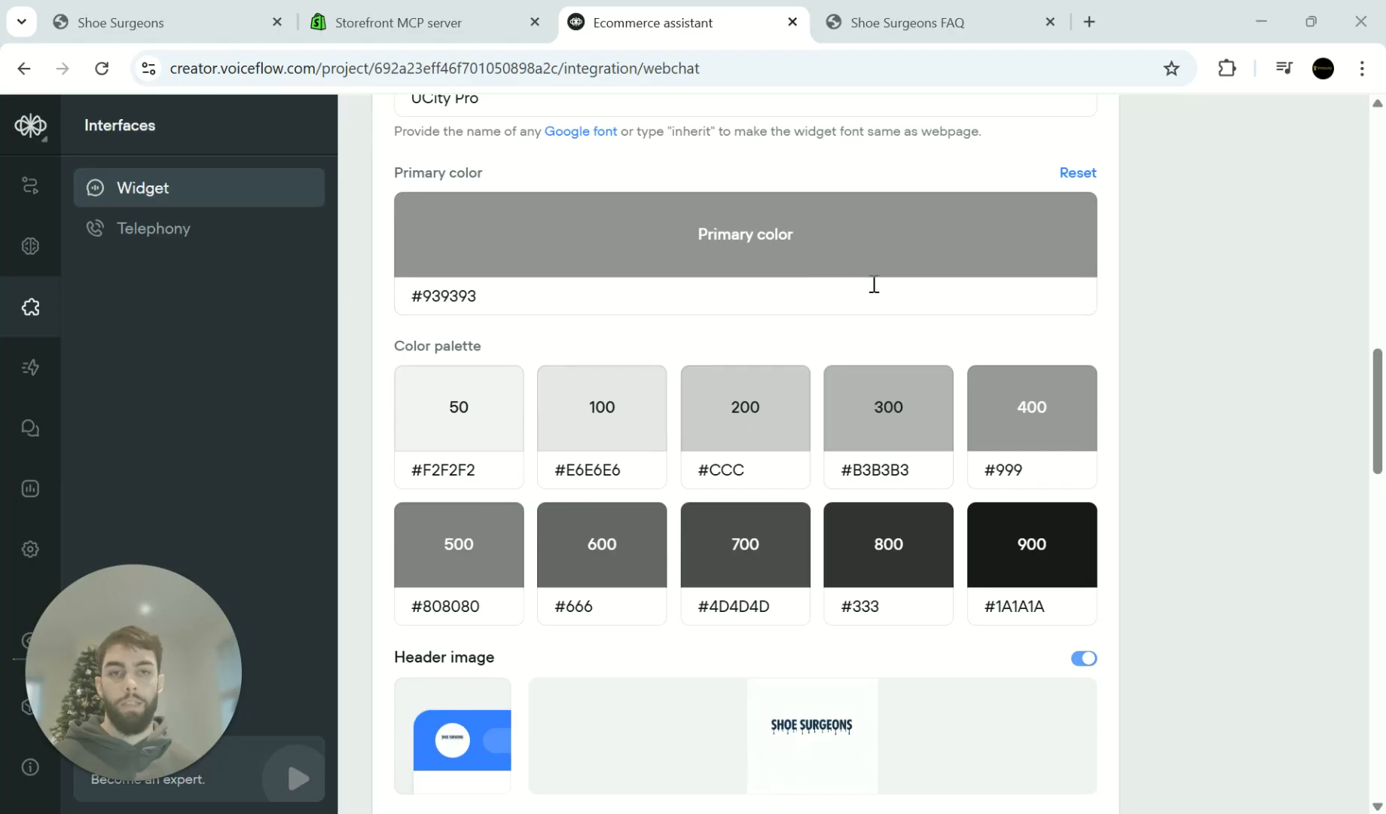
pyautogui.scroll(-4, 913, 294)
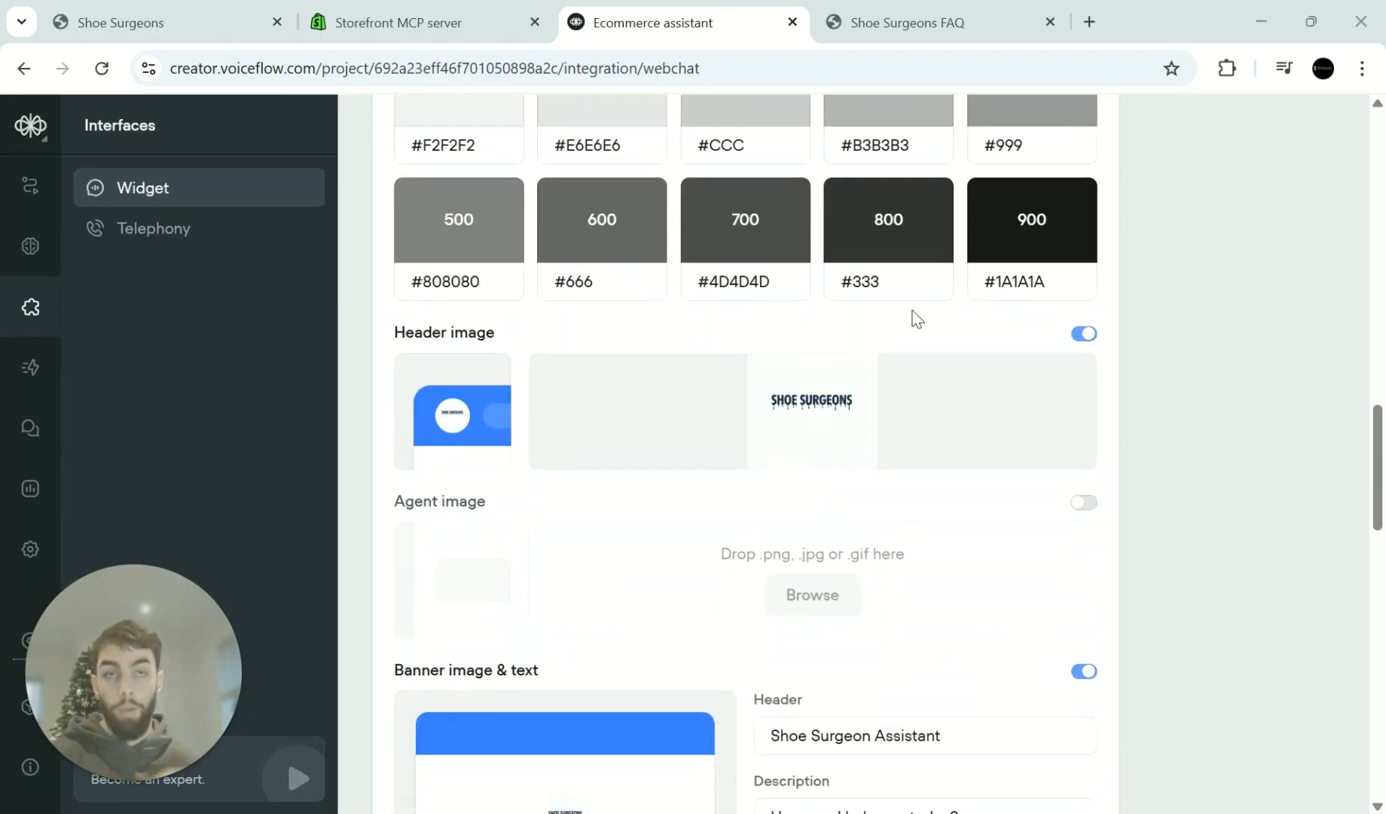
pyautogui.scroll(-3, 914, 318)
pyautogui.moveTo(847, 213)
pyautogui.scroll(-8, 949, 405)
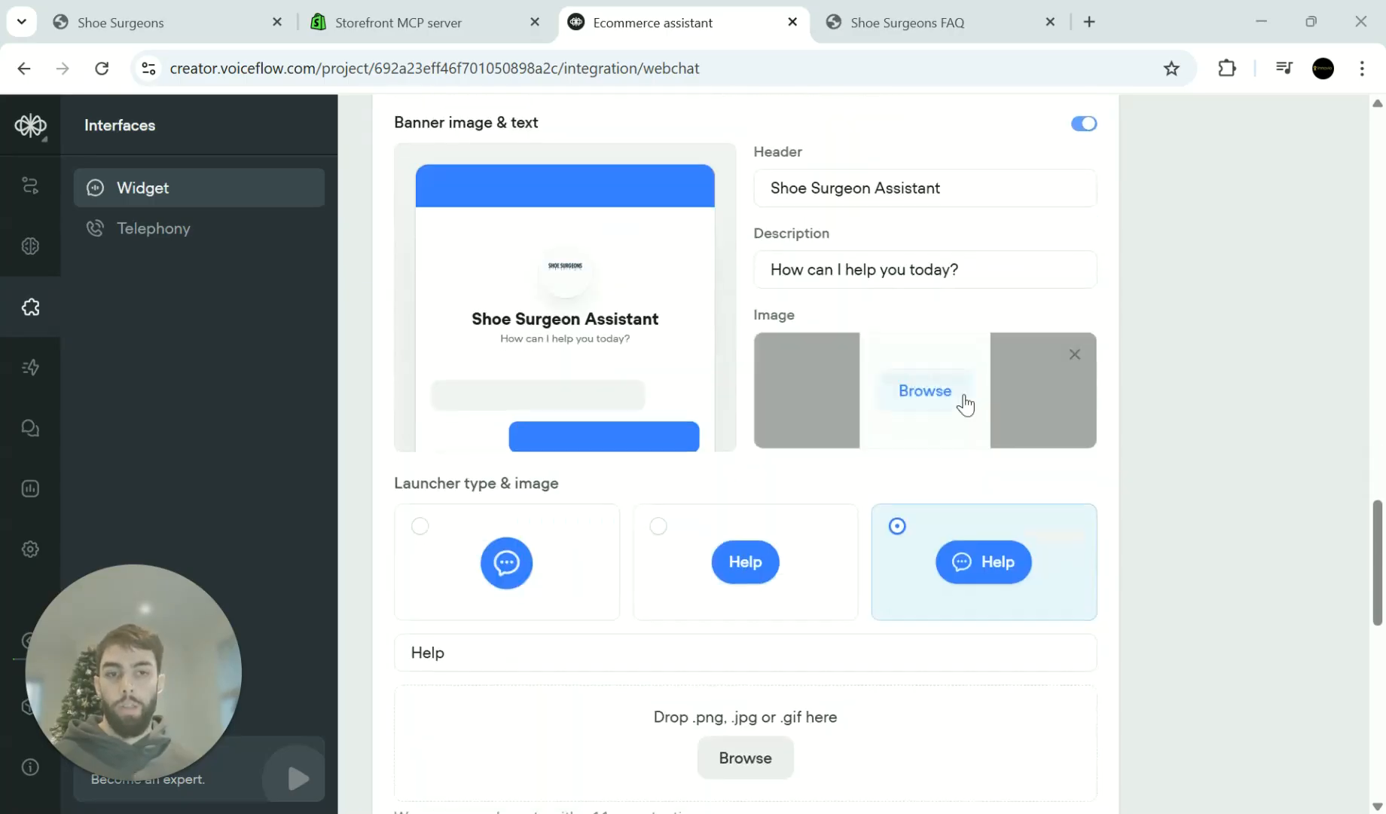
pyautogui.scroll(-9, 935, 406)
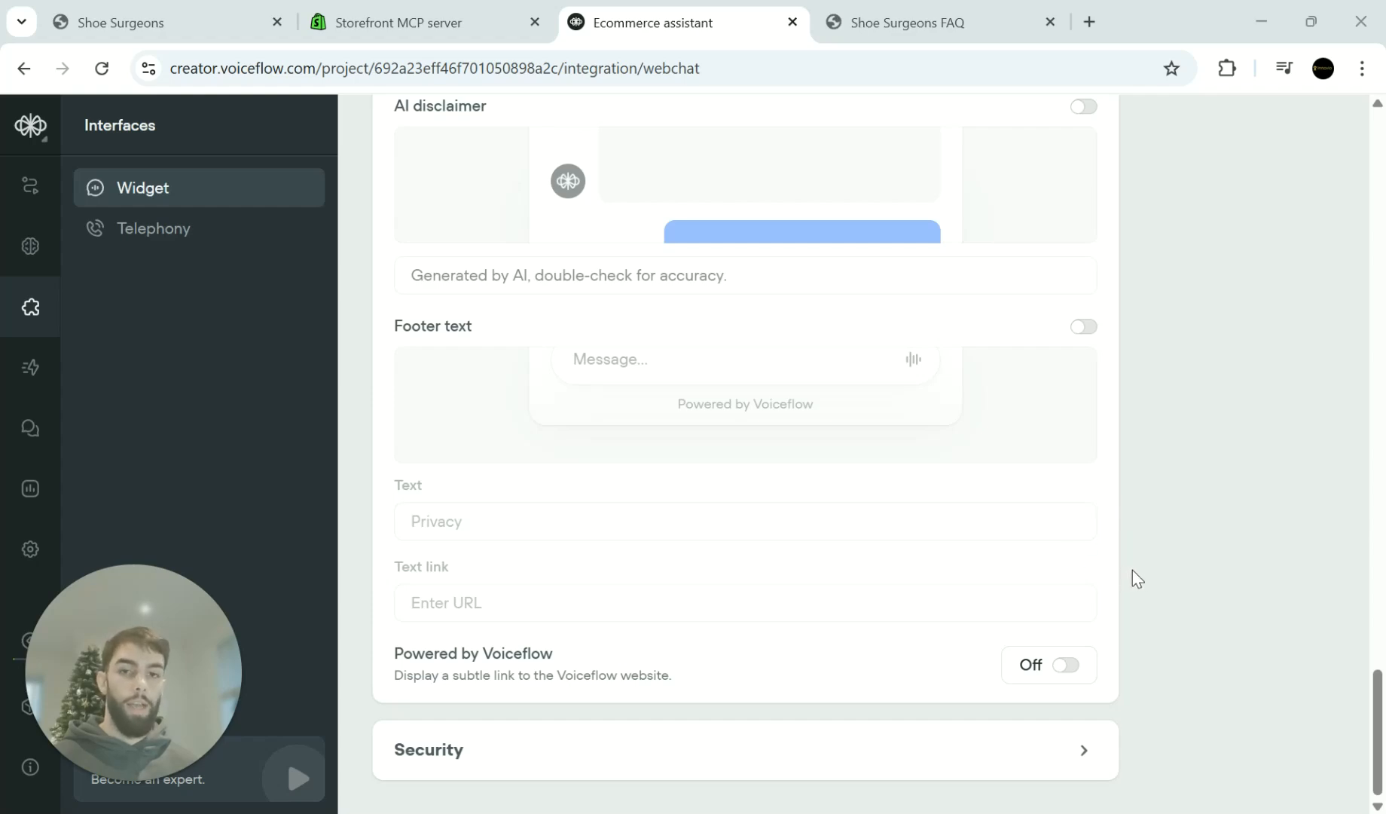
pyautogui.scroll(13, 1133, 493)
pyautogui.scroll(20, 1133, 495)
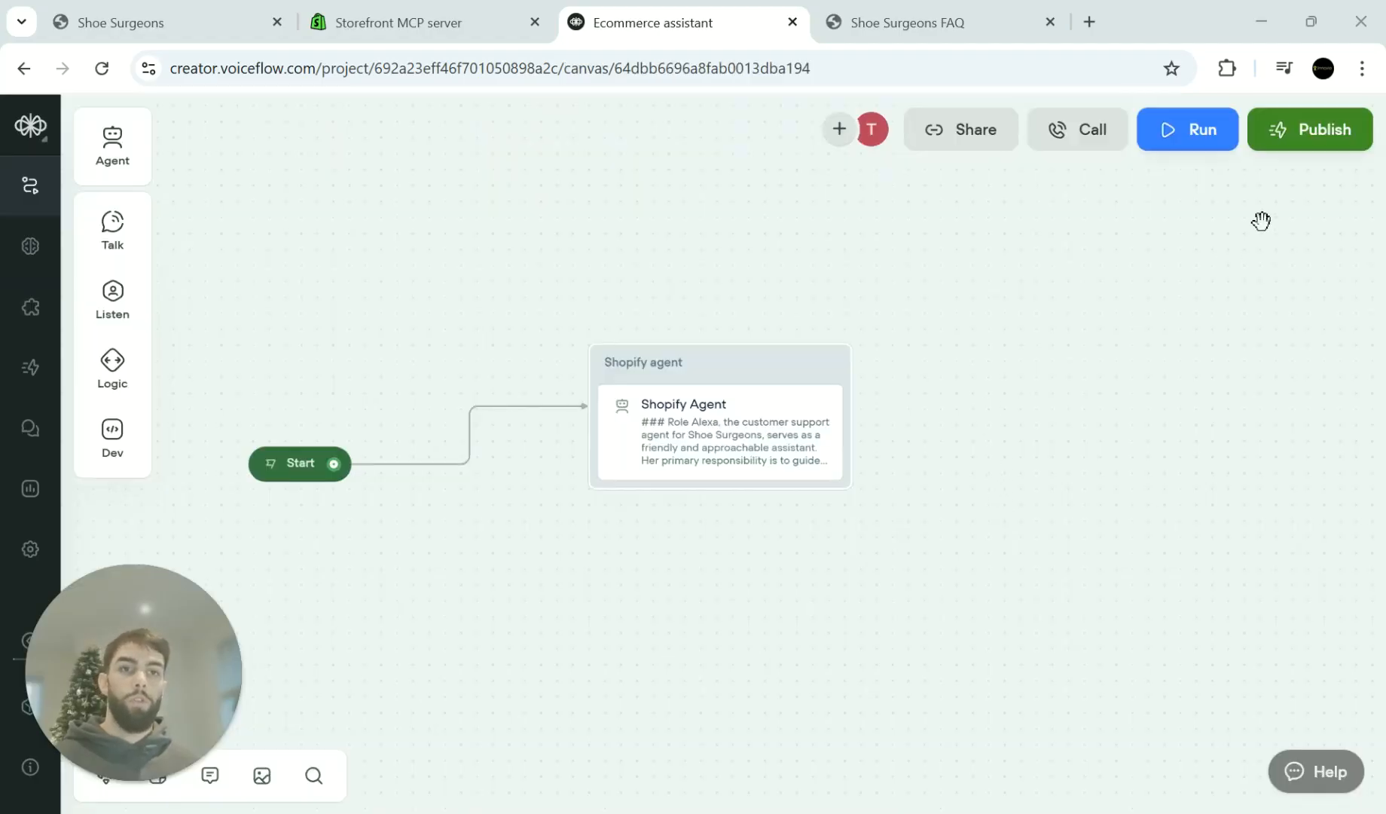
# Step: Publish the assistant from Development to Production without a custom version name or release notes
pyautogui.click(1312, 145)
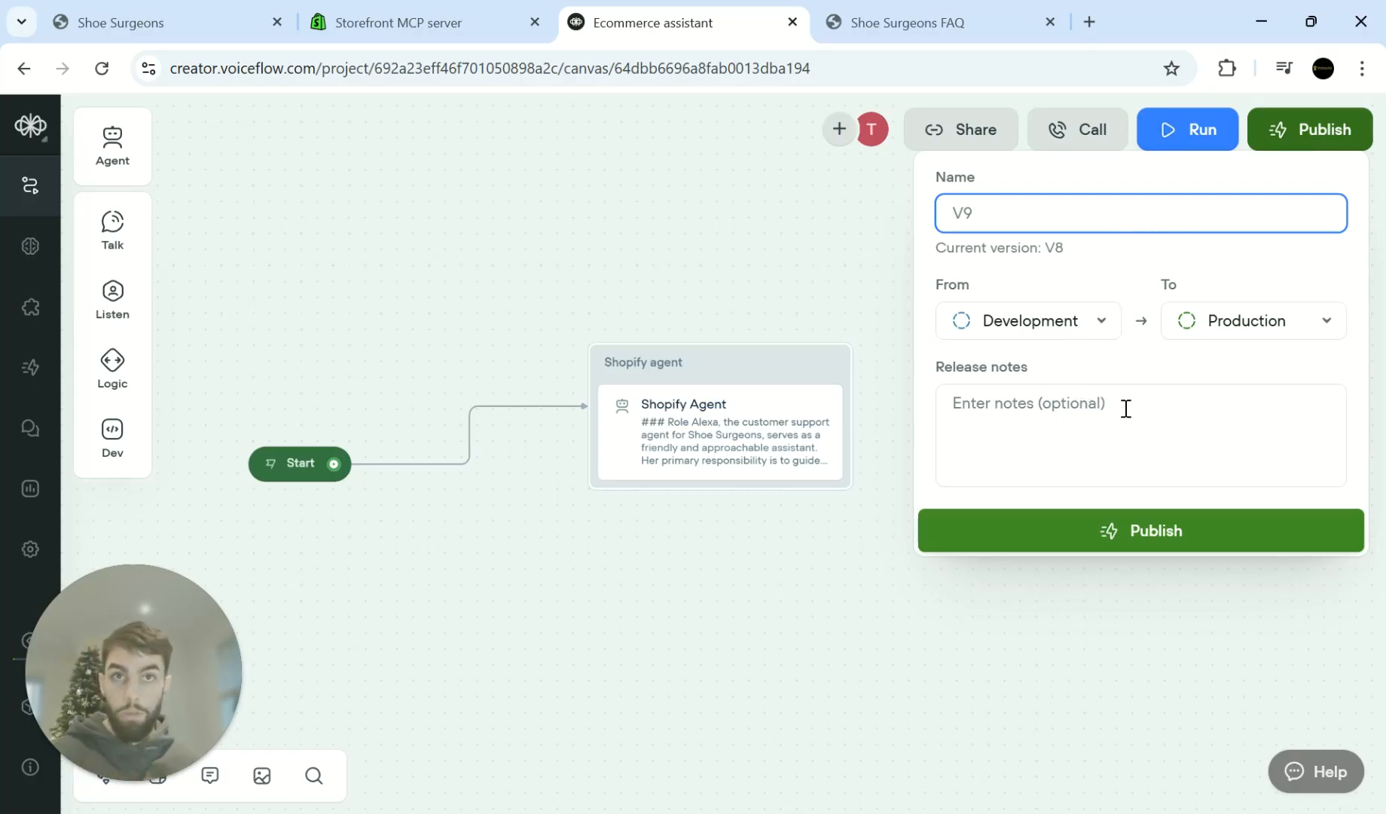
pyautogui.click(1274, 527)
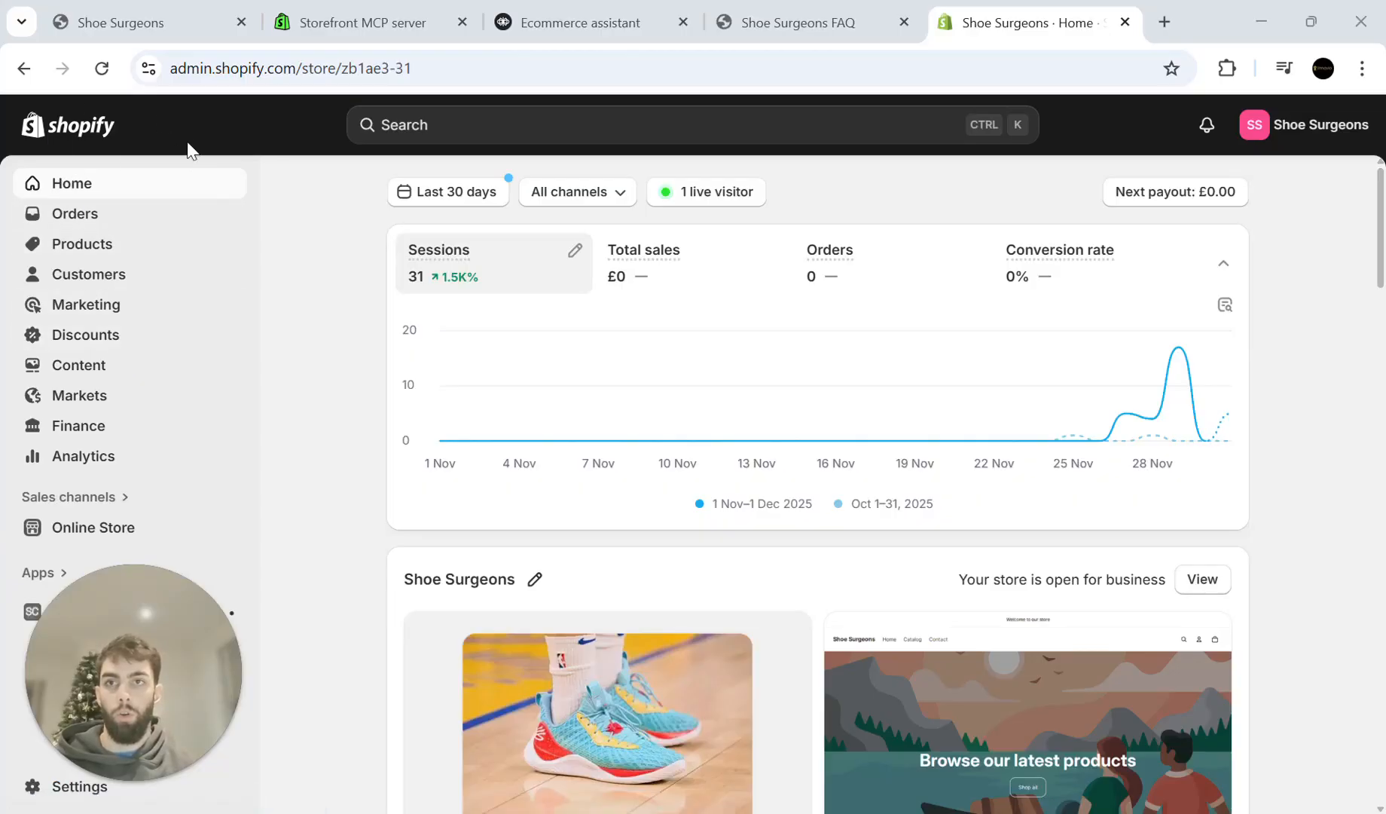
# Step: Switch to the Shopify admin and open the Online Store's current Horizon theme in the code editor
pyautogui.scroll(-2, 336, 342)
pyautogui.scroll(2, 336, 337)
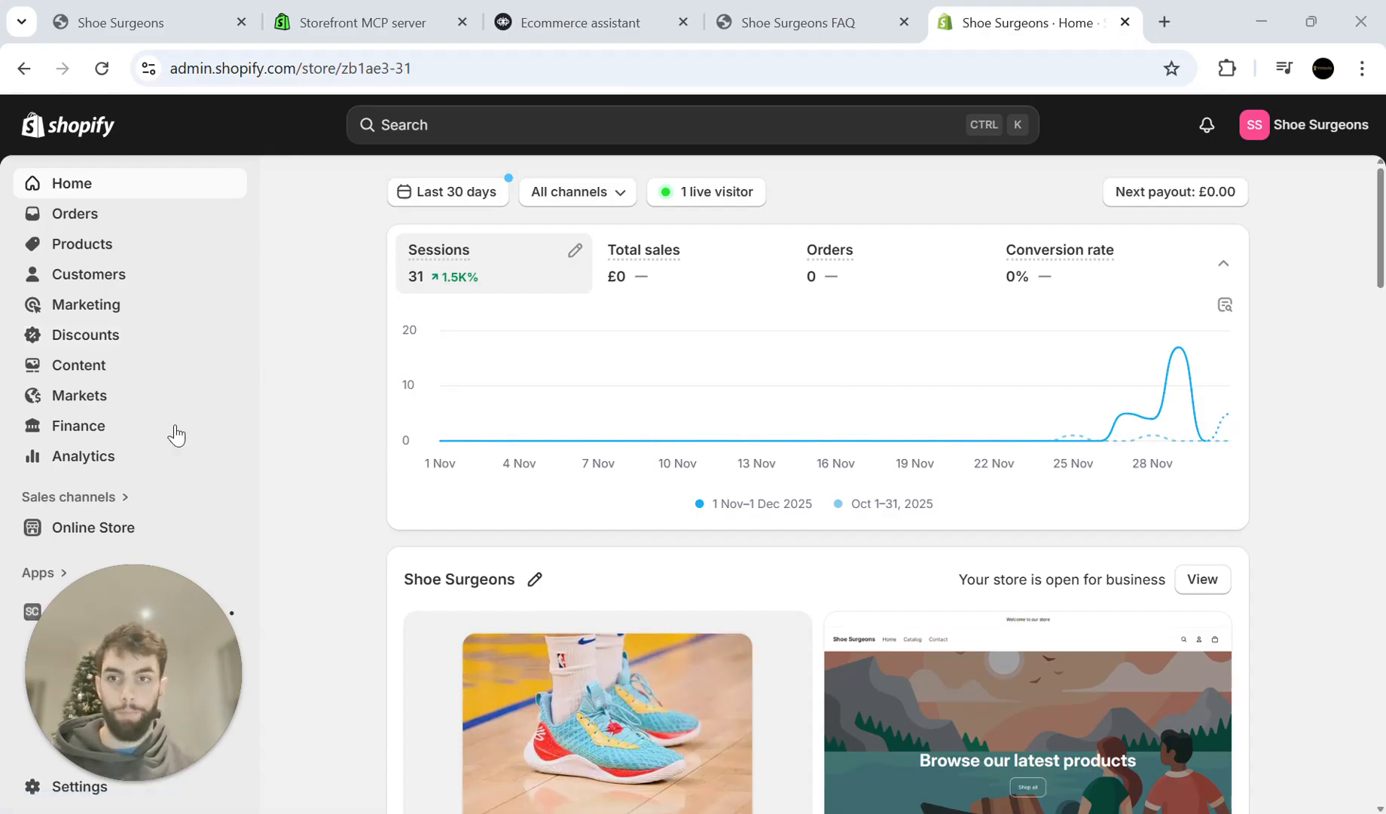
pyautogui.click(112, 527)
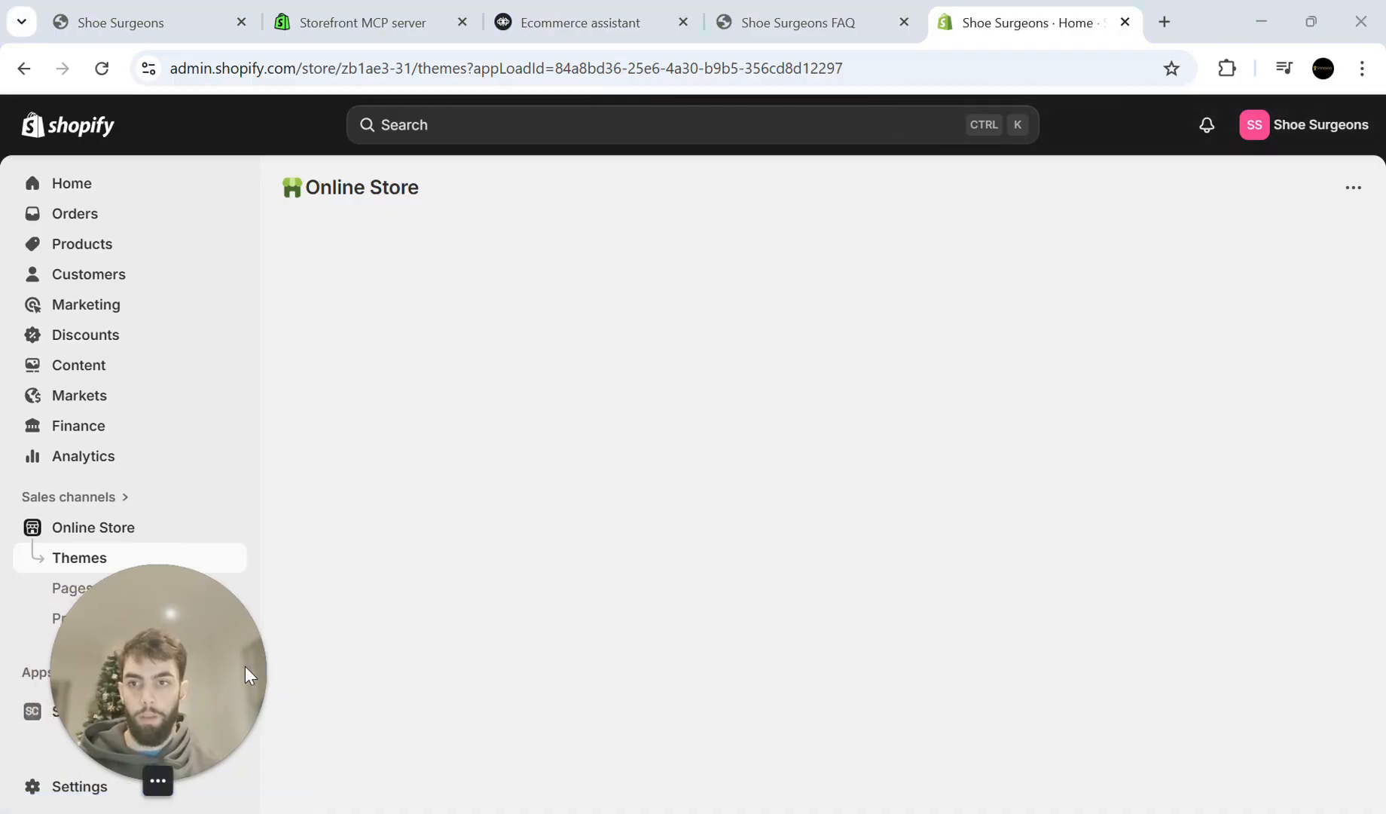
pyautogui.moveTo(199, 652); pyautogui.dragTo(1121, 648)
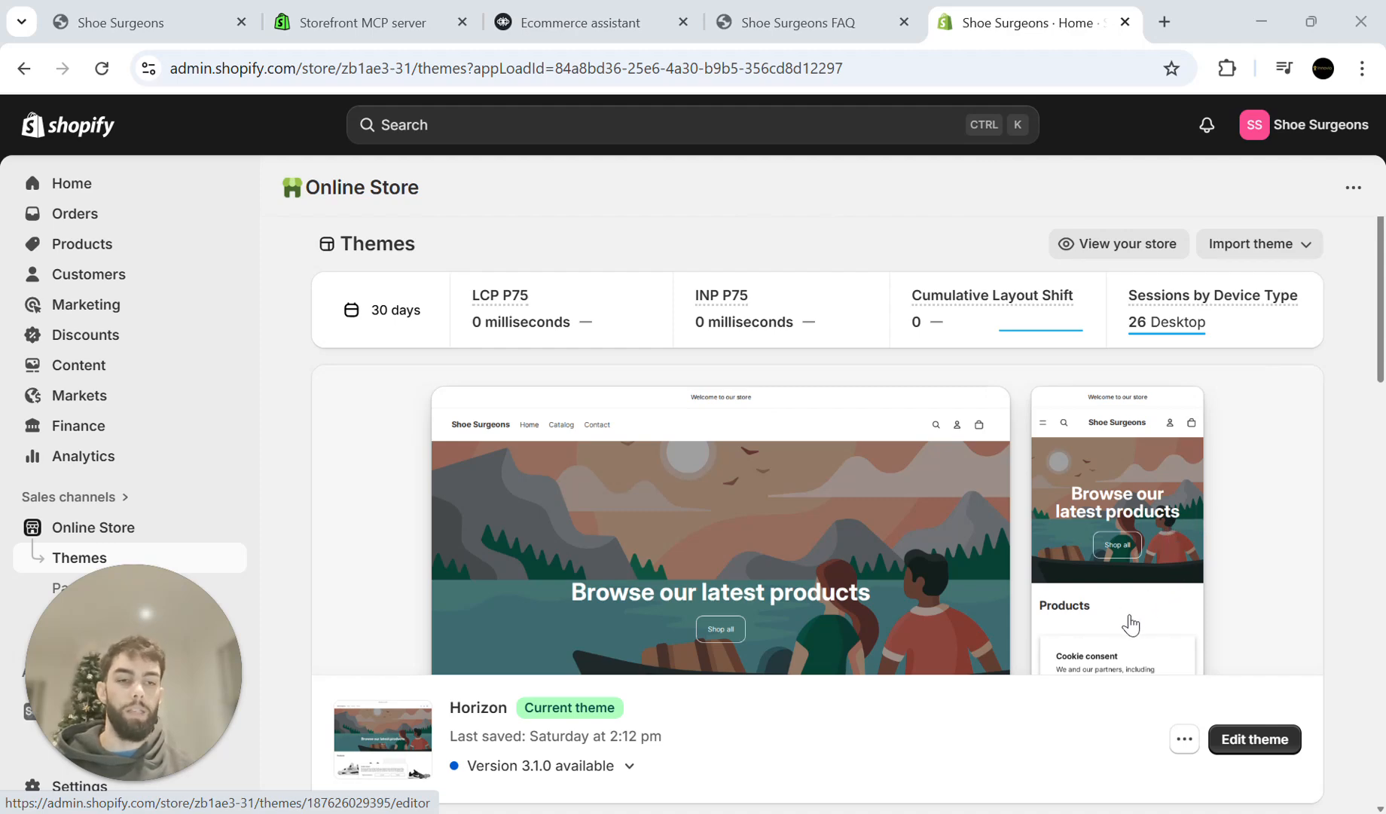
pyautogui.click(1185, 742)
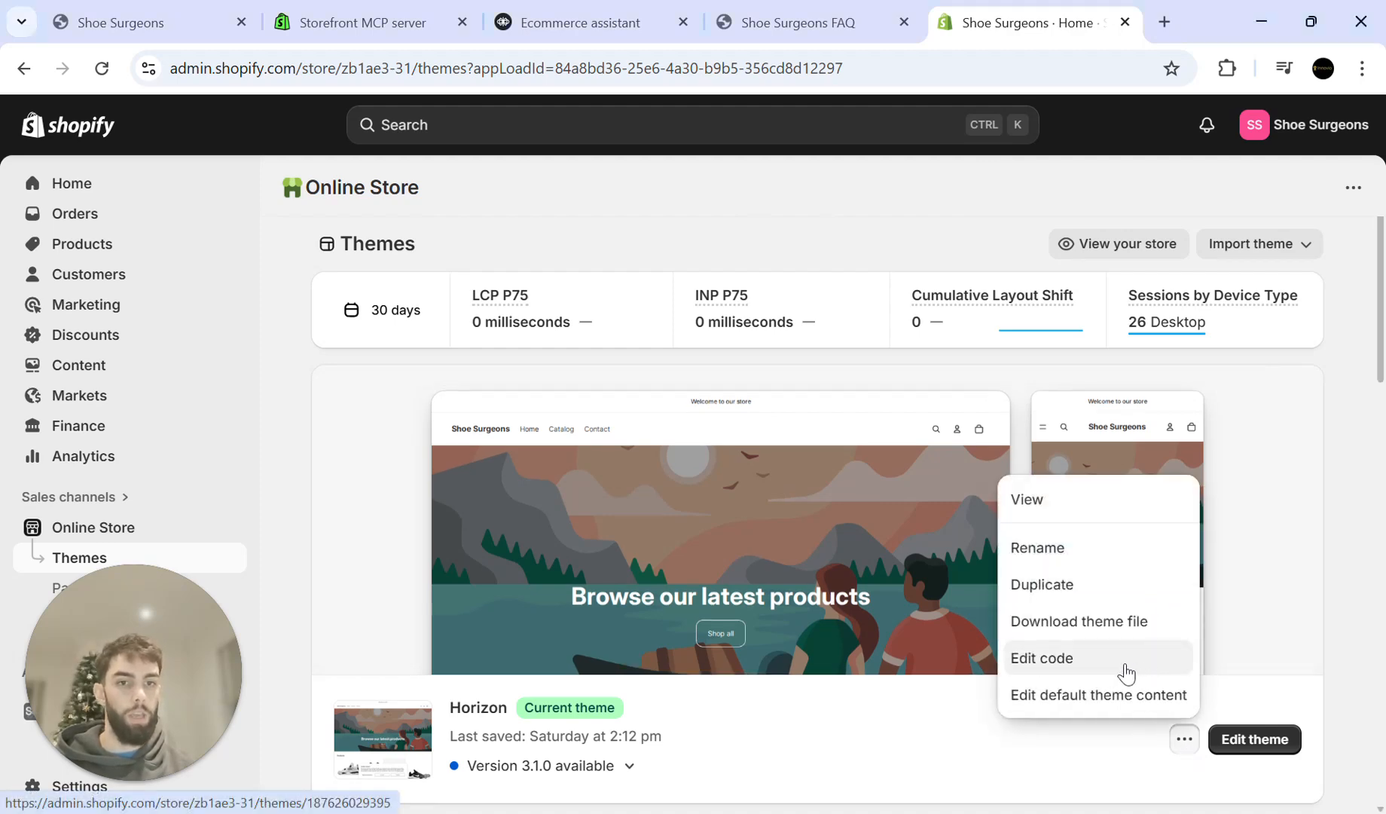
pyautogui.click(1098, 670)
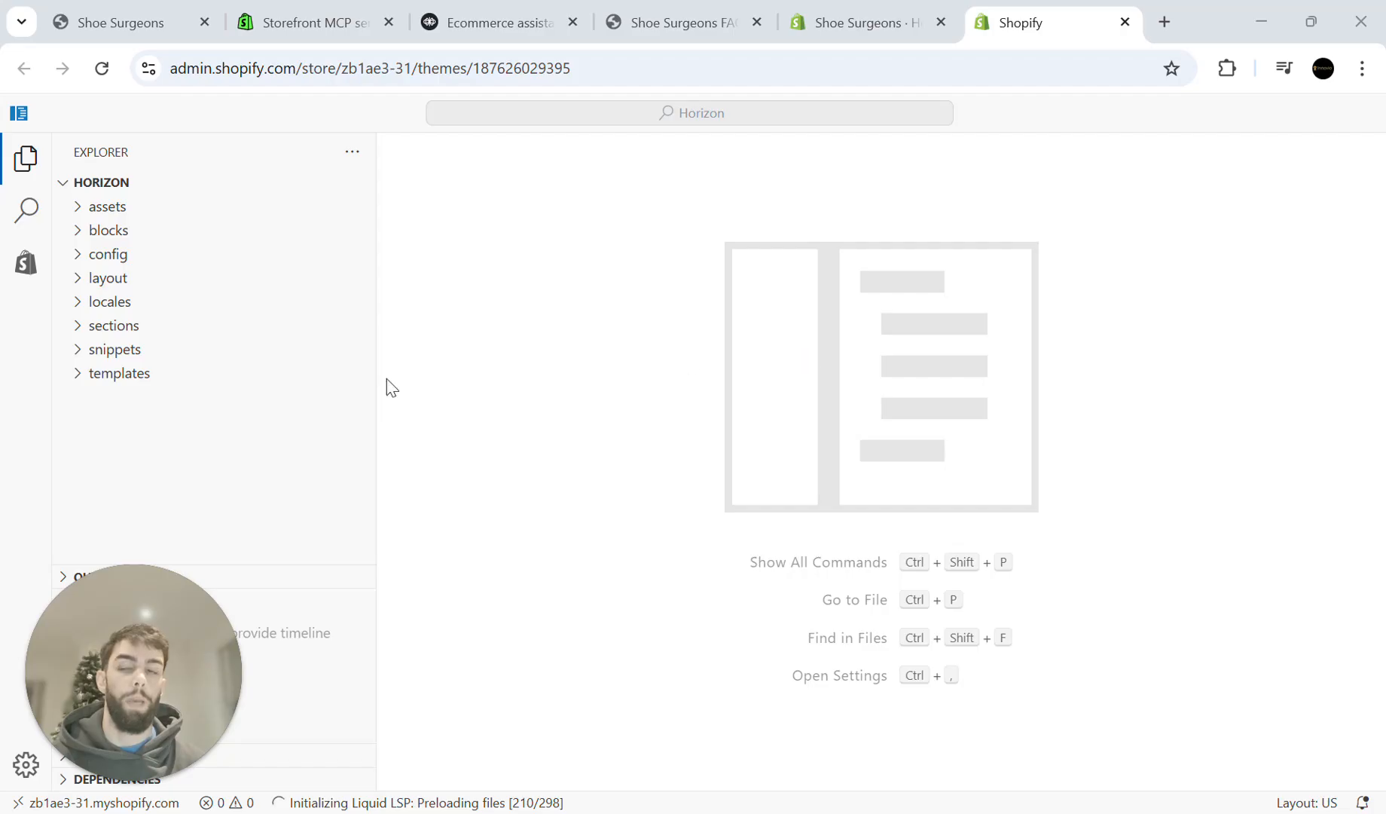
# Step: Open the layout file theme.liquid and examine the currentURL script and the Voiceflow chat widget script placed between the head and body
pyautogui.click(80, 283)
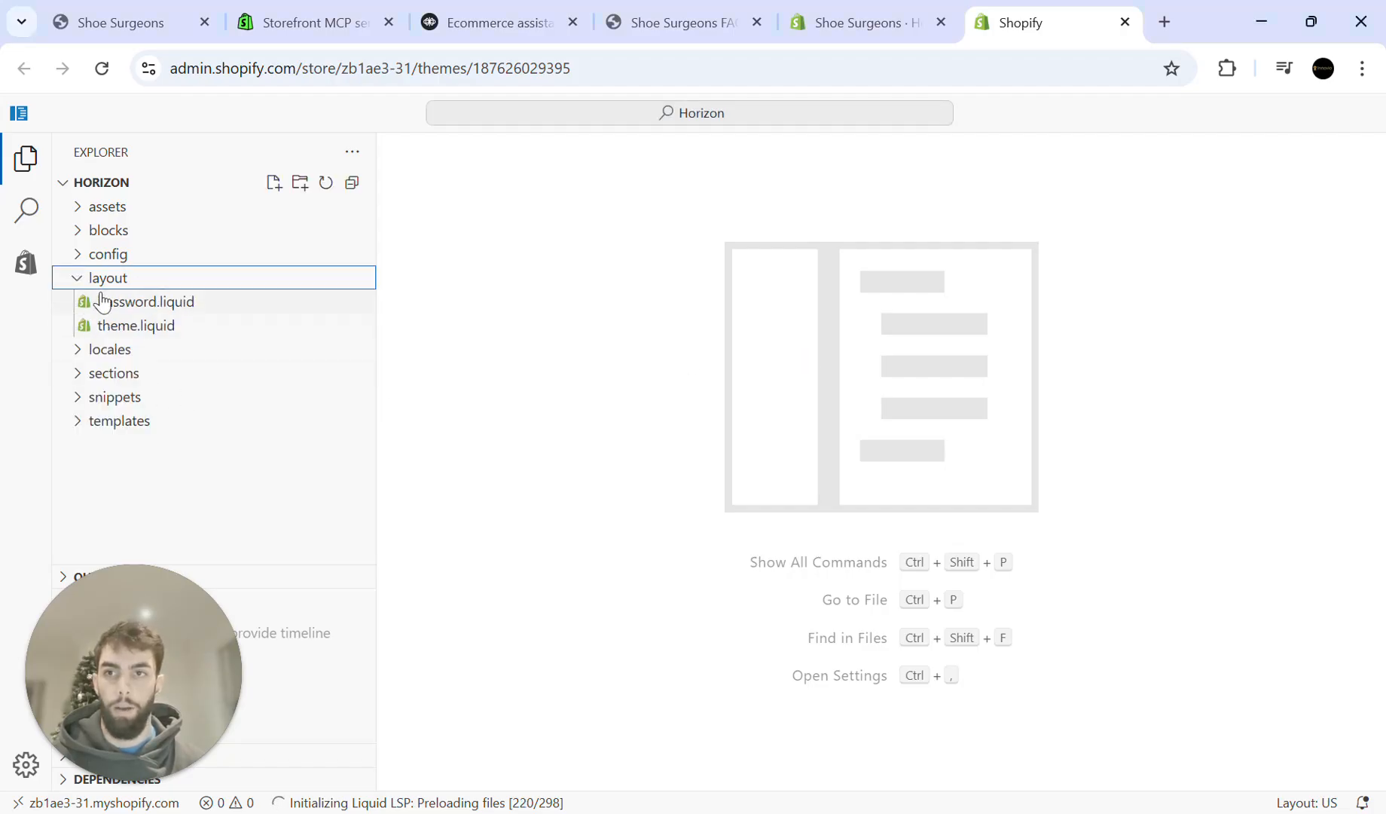
pyautogui.click(162, 330)
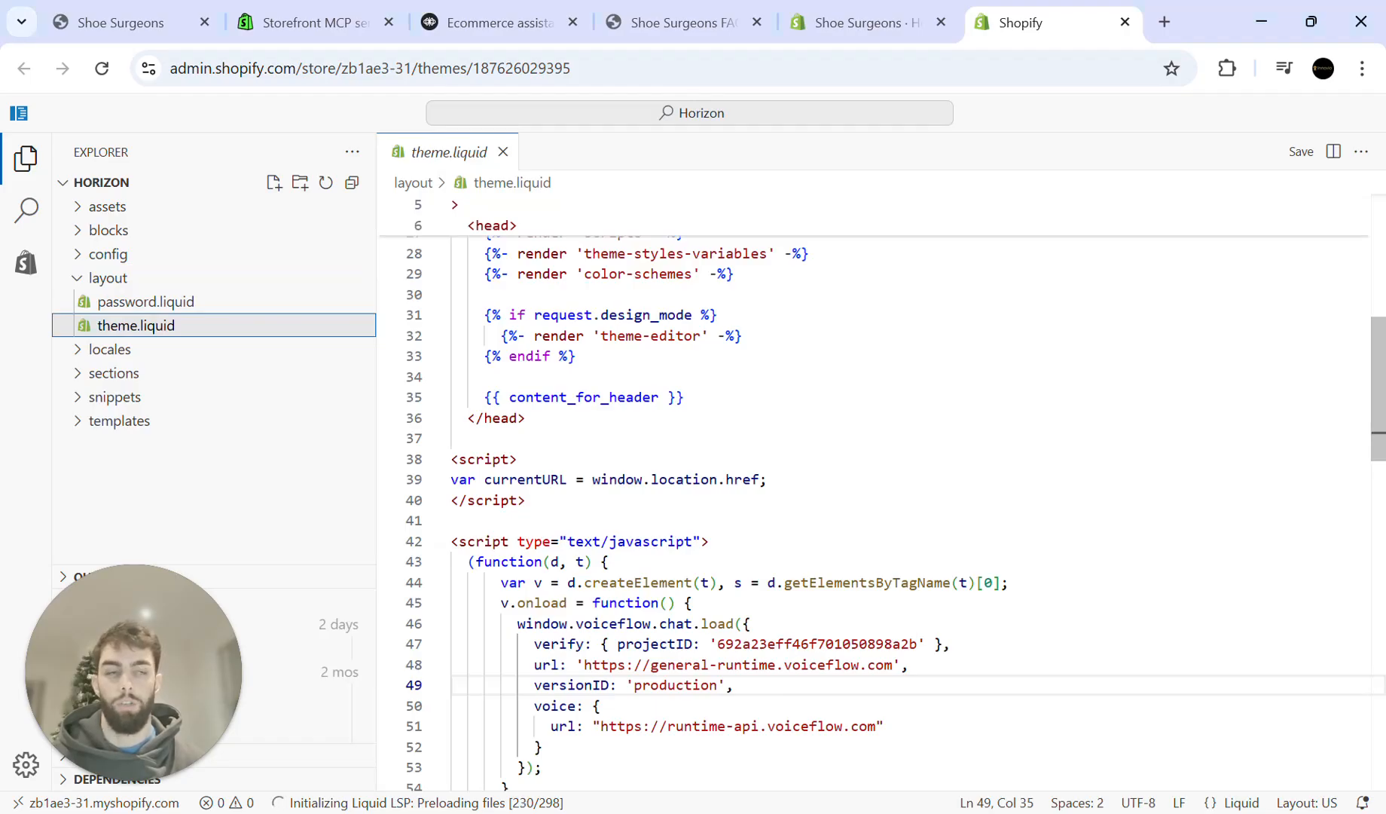
pyautogui.scroll(-2, 1337, 361)
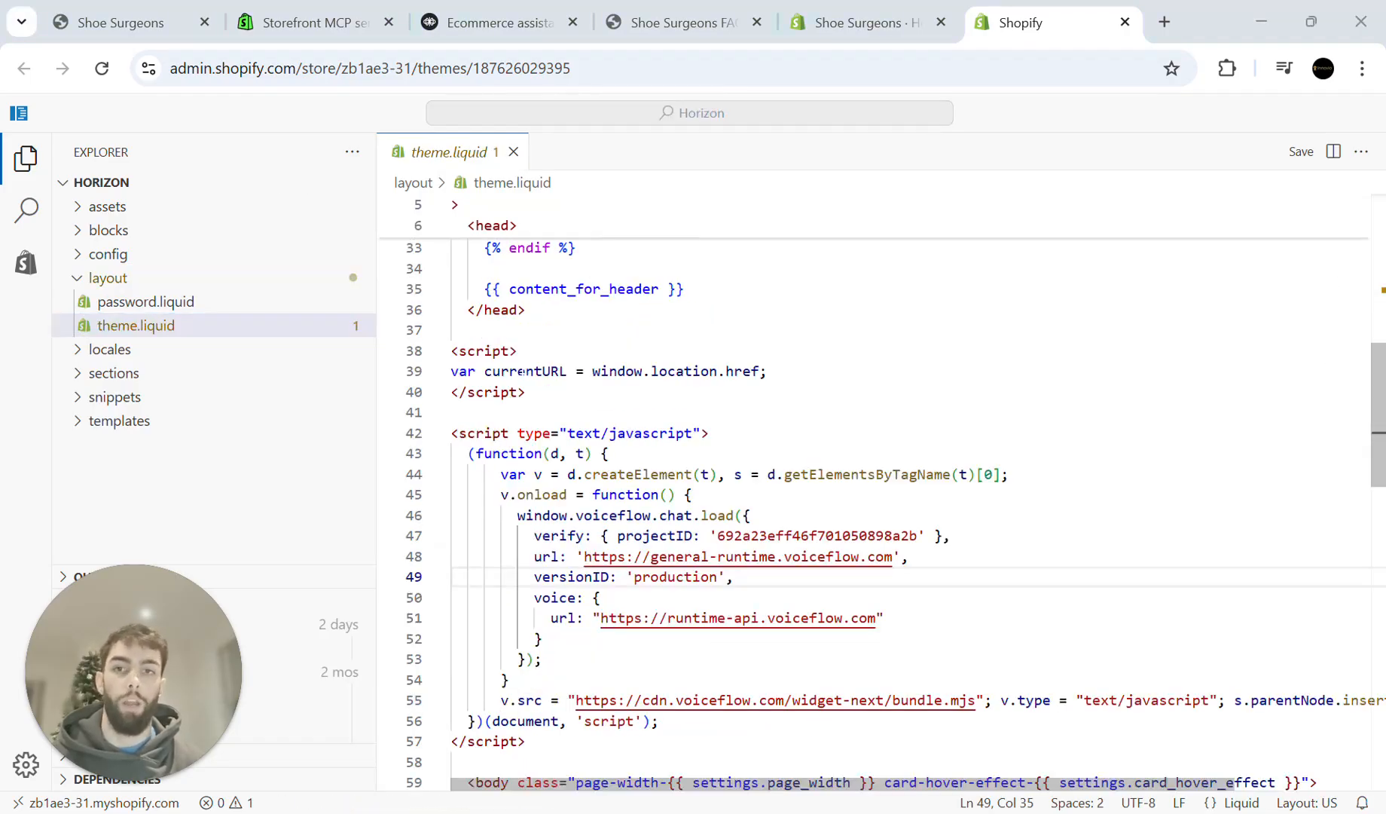
pyautogui.moveTo(525, 391); pyautogui.dragTo(450, 350)
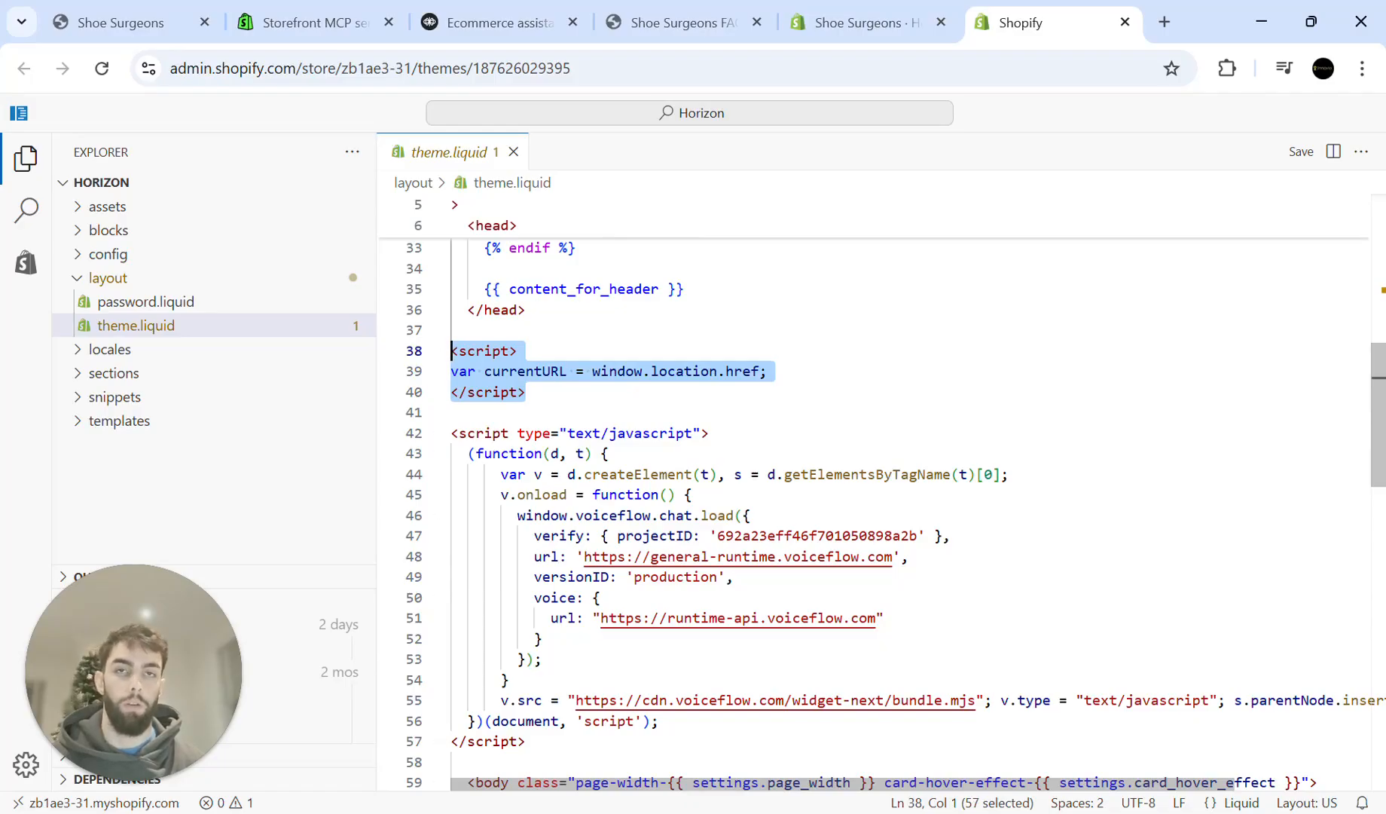
pyautogui.click(527, 392)
pyautogui.scroll(-2, 874, 497)
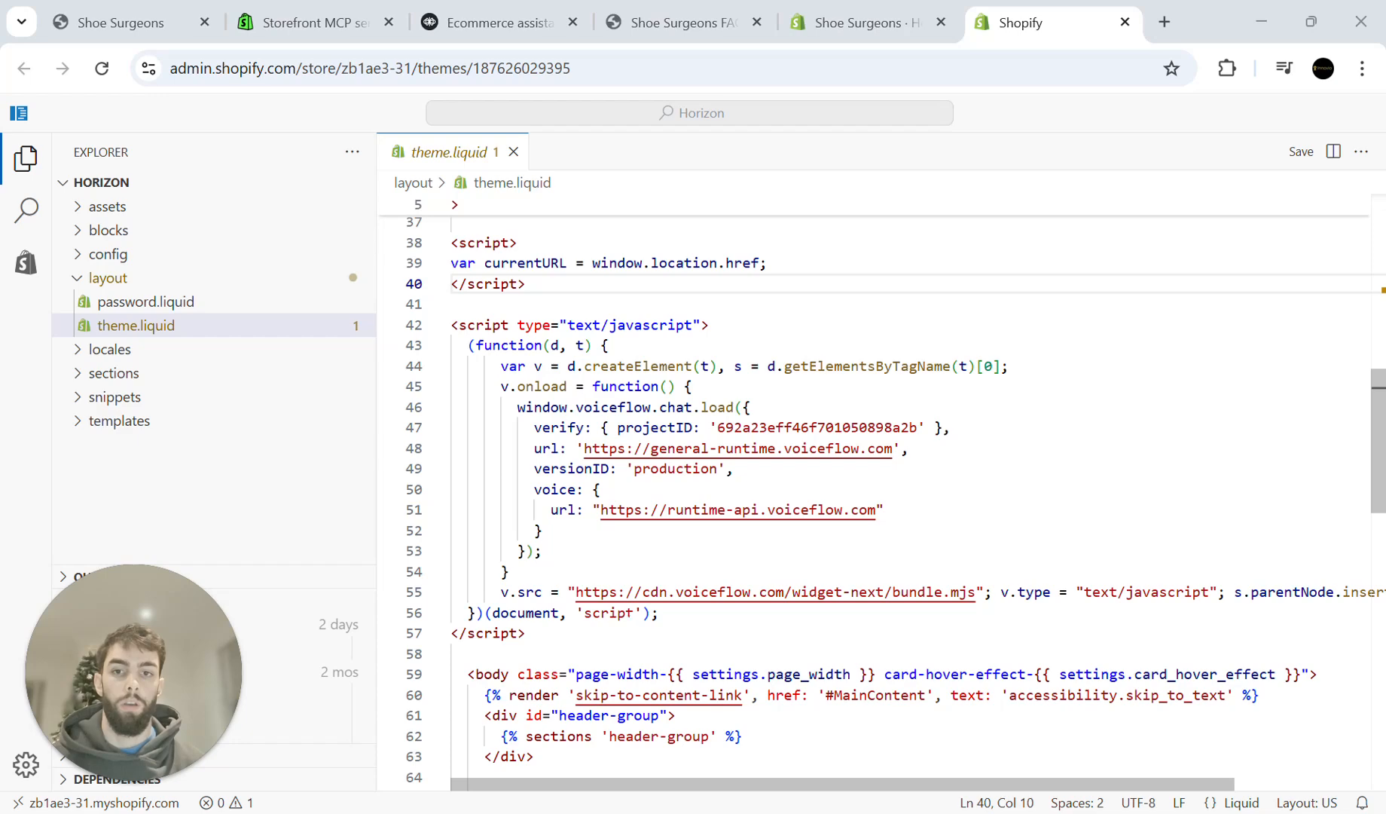
pyautogui.moveTo(527, 633); pyautogui.dragTo(445, 326)
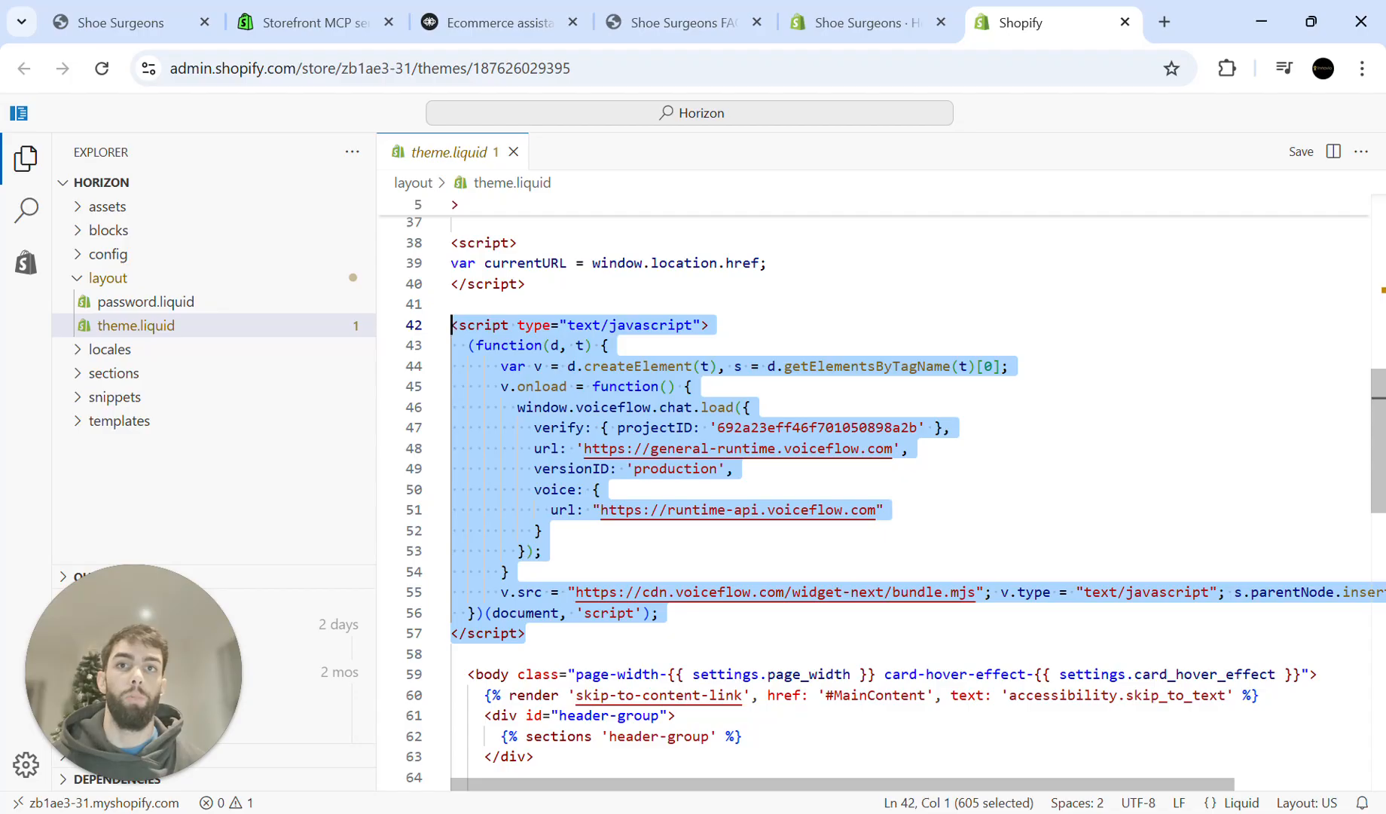
pyautogui.click(1338, 285)
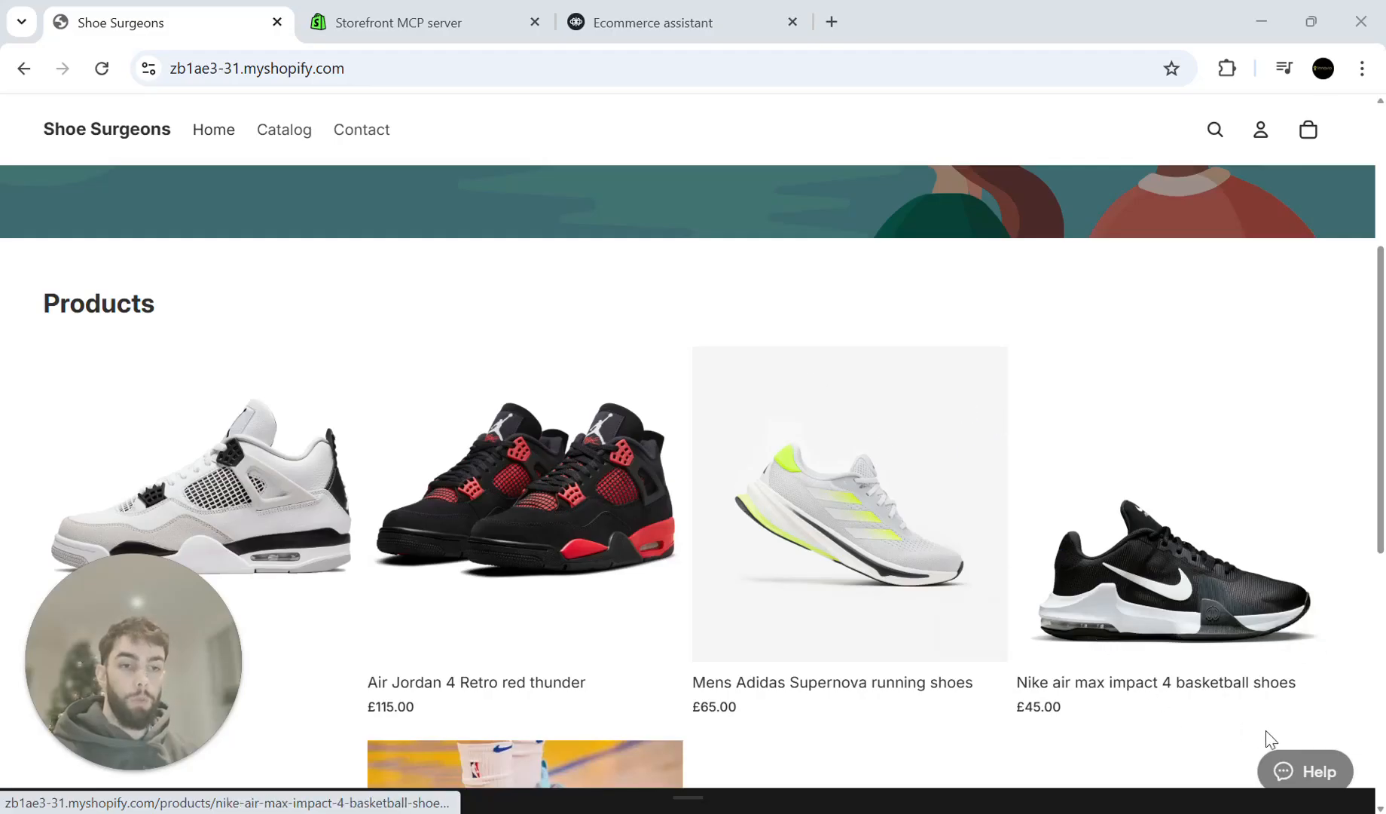
# Step: Switch to the Shoe Surgeons storefront, restart the chat with the assistant and ask "have you got running shoes"
pyautogui.click(1303, 770)
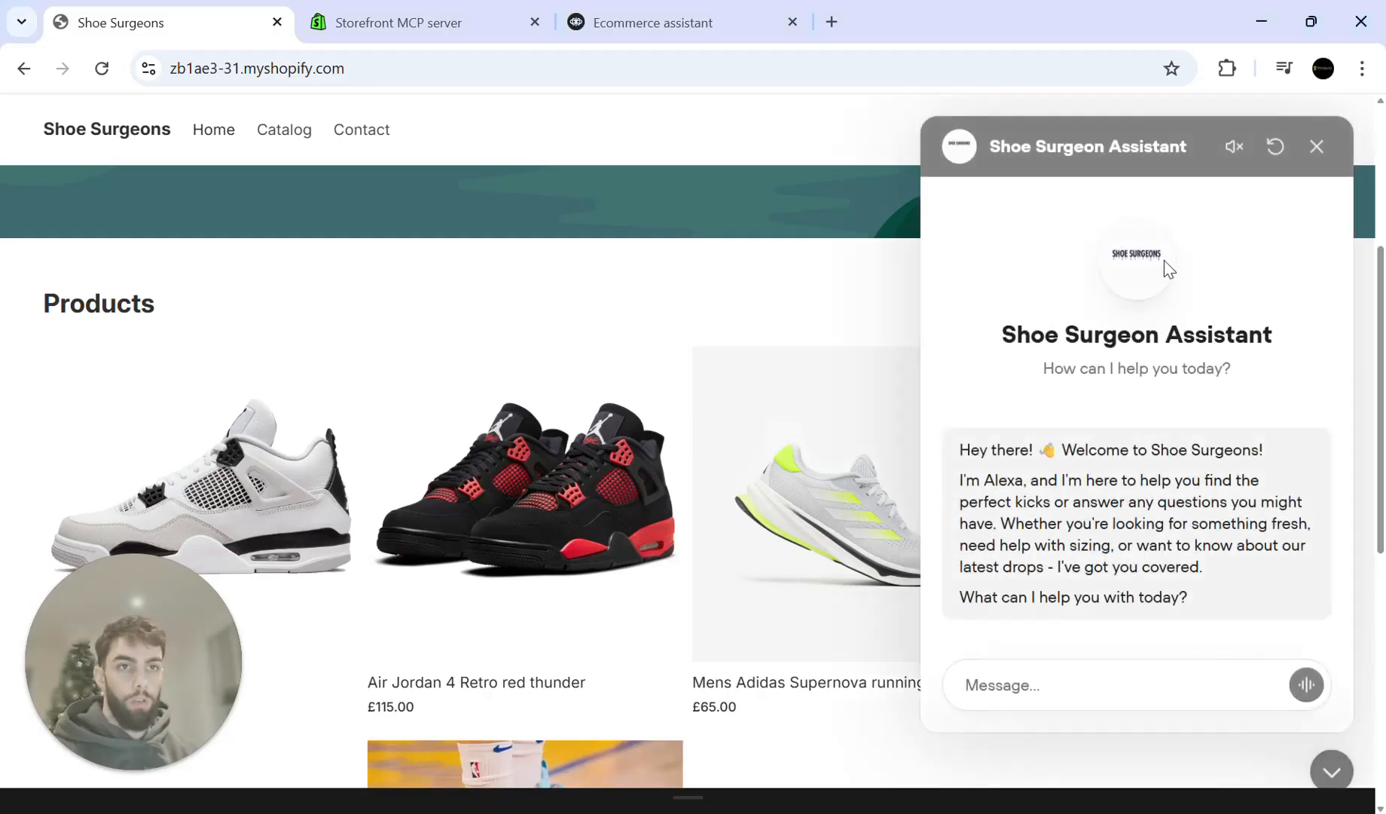
pyautogui.click(1275, 148)
pyautogui.click(1172, 645)
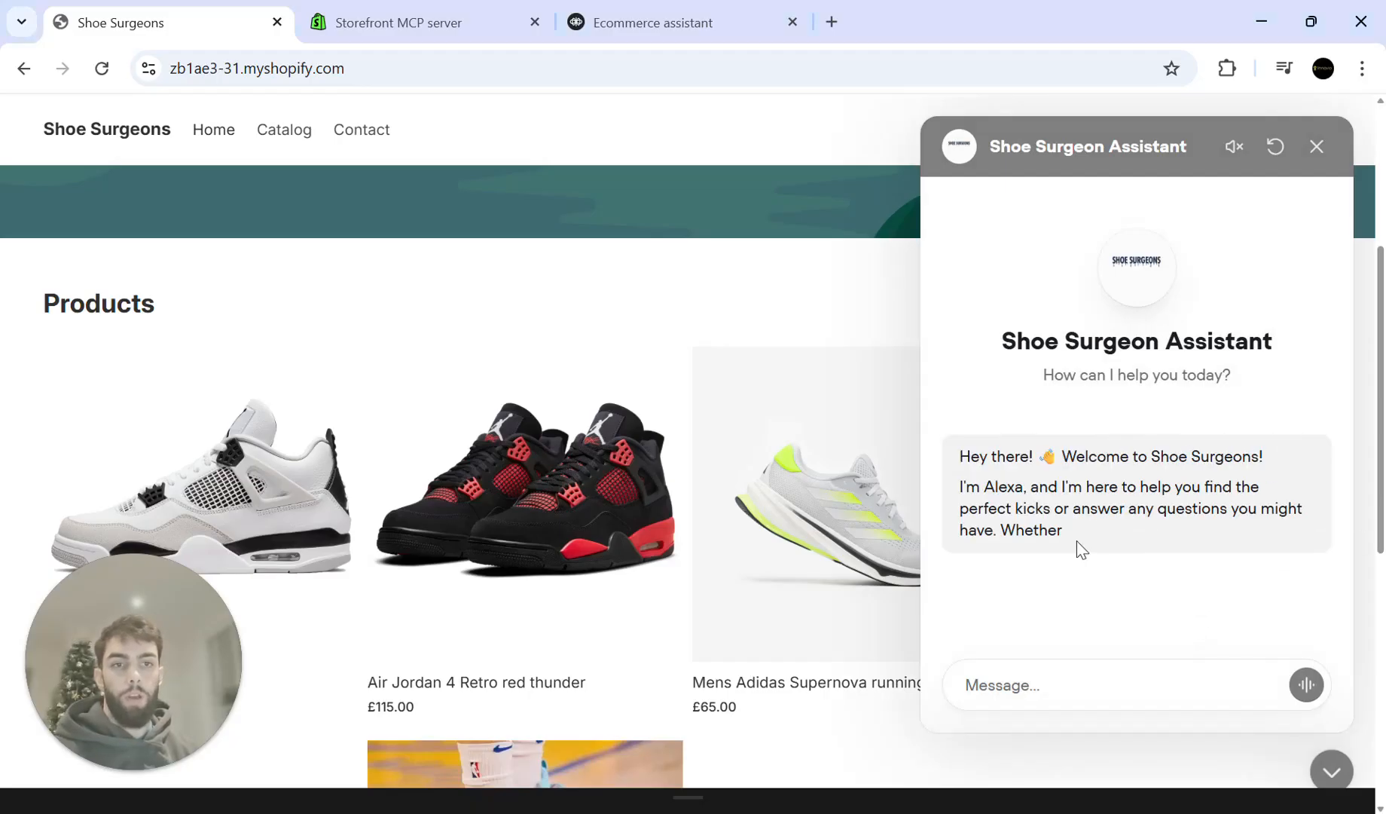
pyautogui.click(1085, 685)
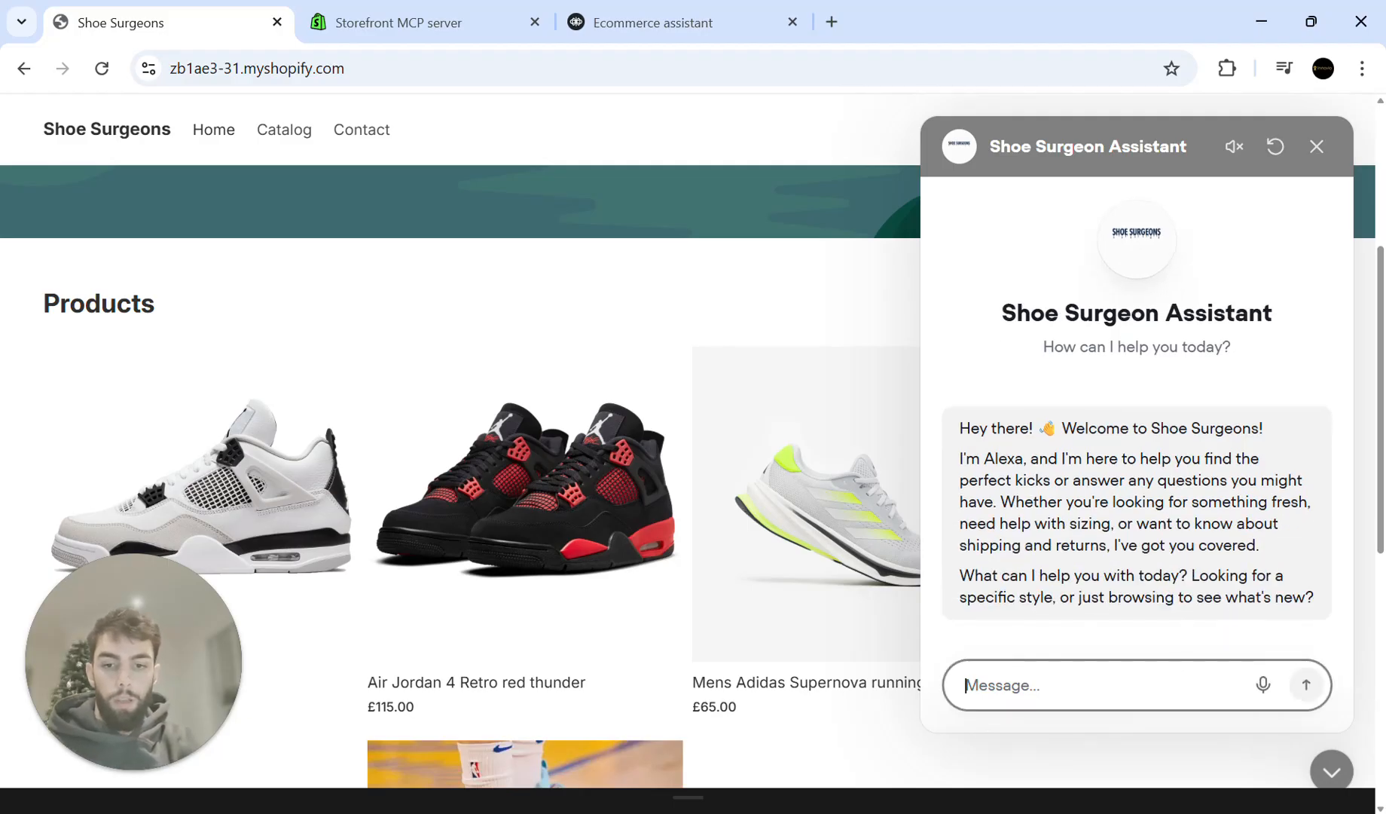
pyautogui.write('have you got running shoes')
pyautogui.press('Return')
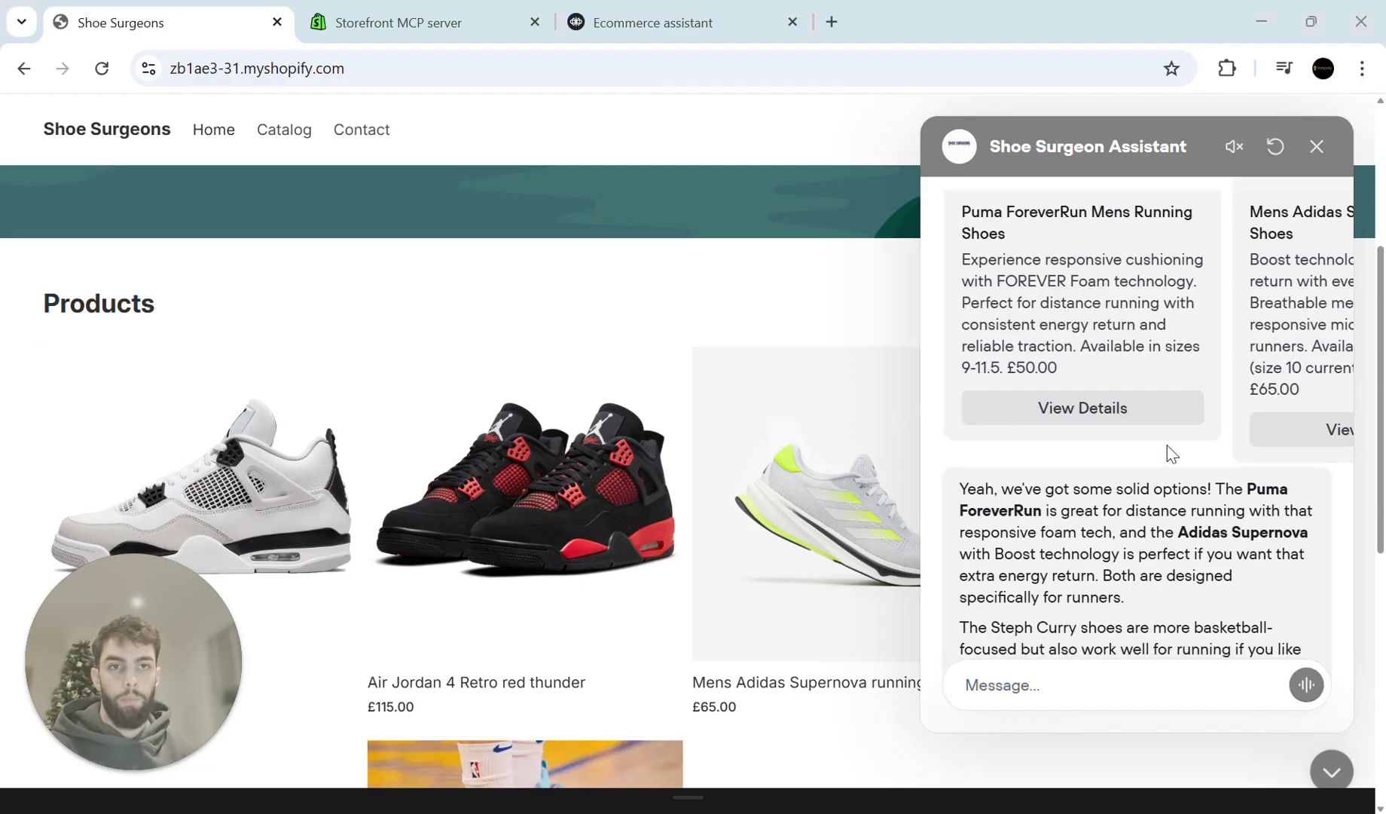
# Step: Look back and forth through the running shoe product cards in the assistant's reply and read its recommendations
pyautogui.scroll(3, 1220, 456)
pyautogui.click(1286, 454)
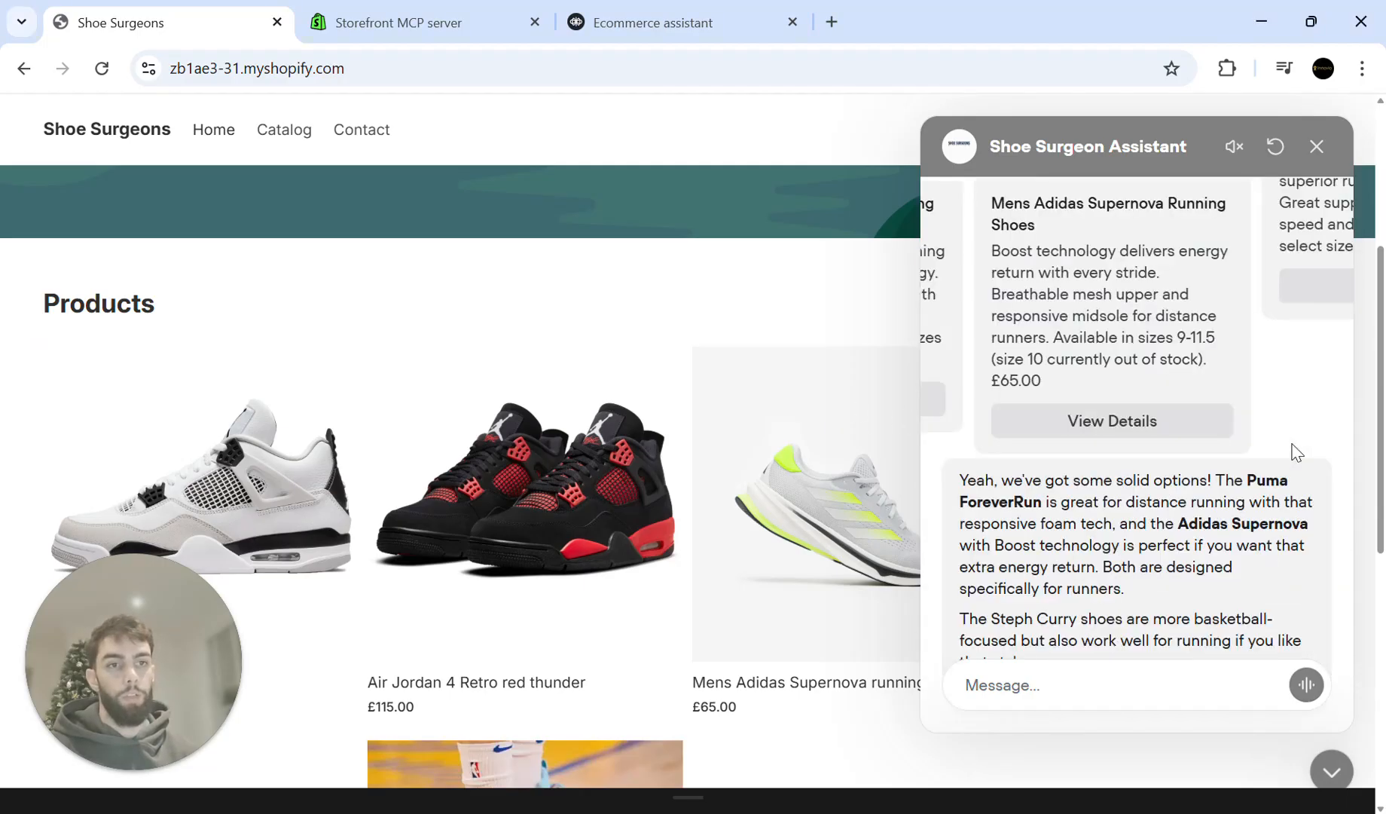
pyautogui.scroll(5, 1266, 431)
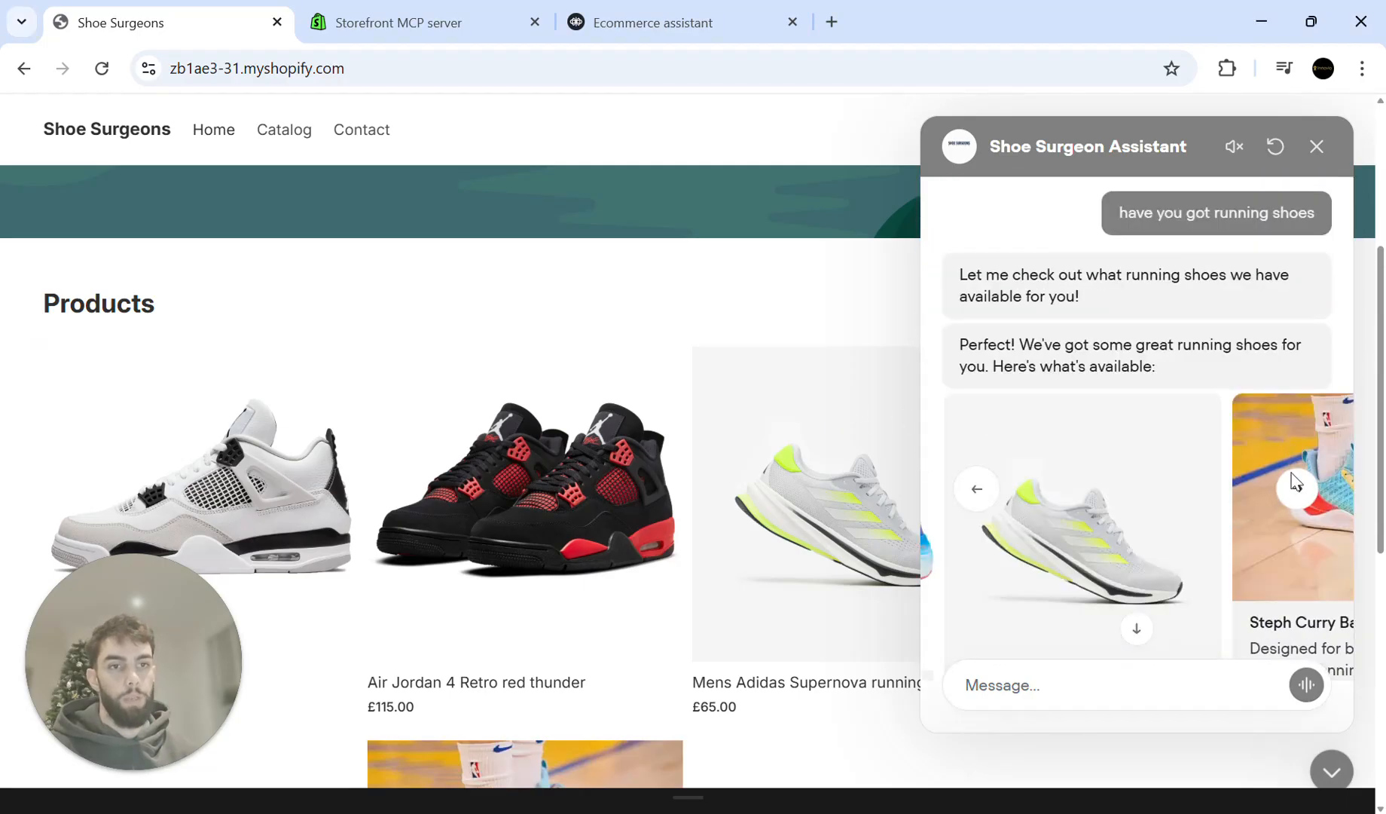
pyautogui.click(1294, 484)
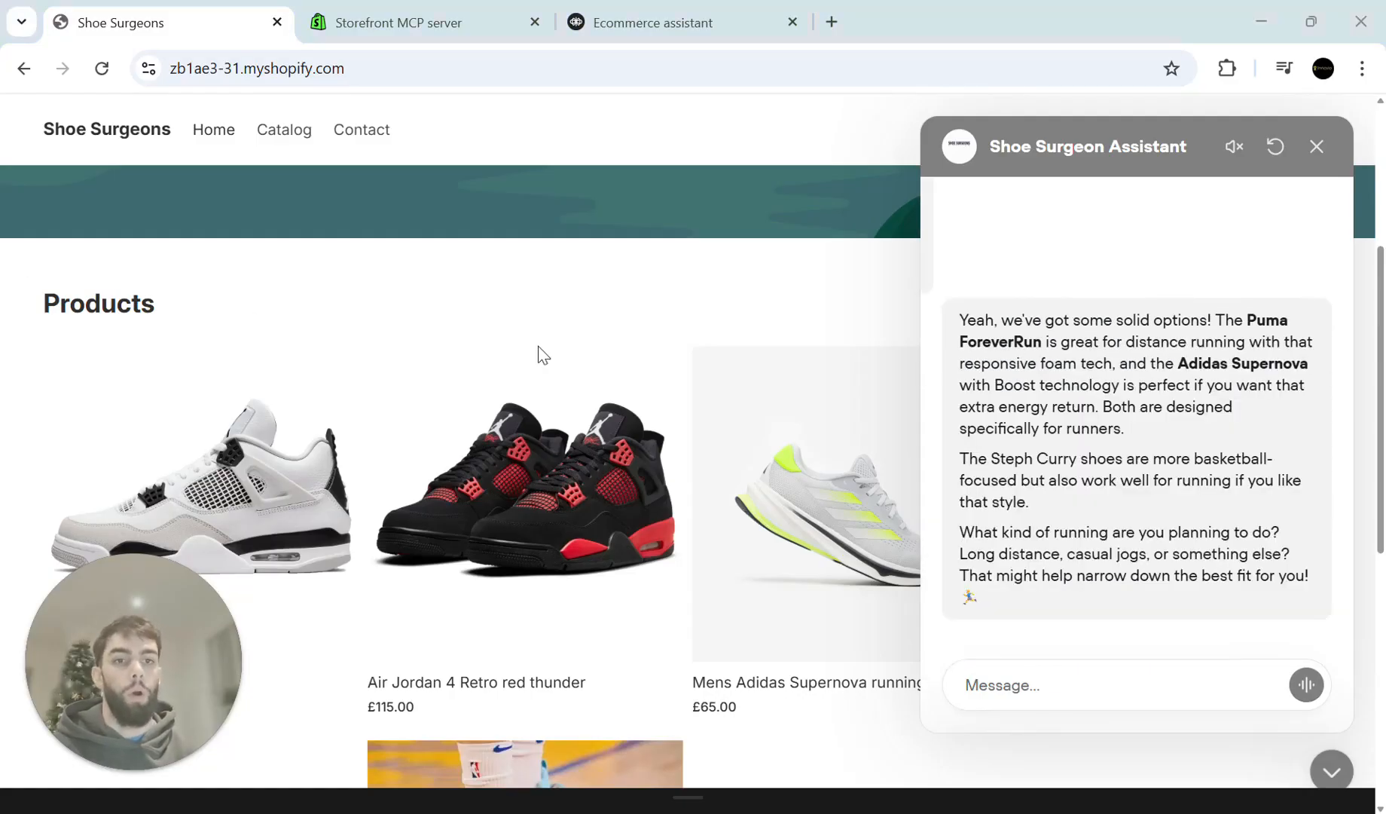
pyautogui.scroll(10, 1281, 566)
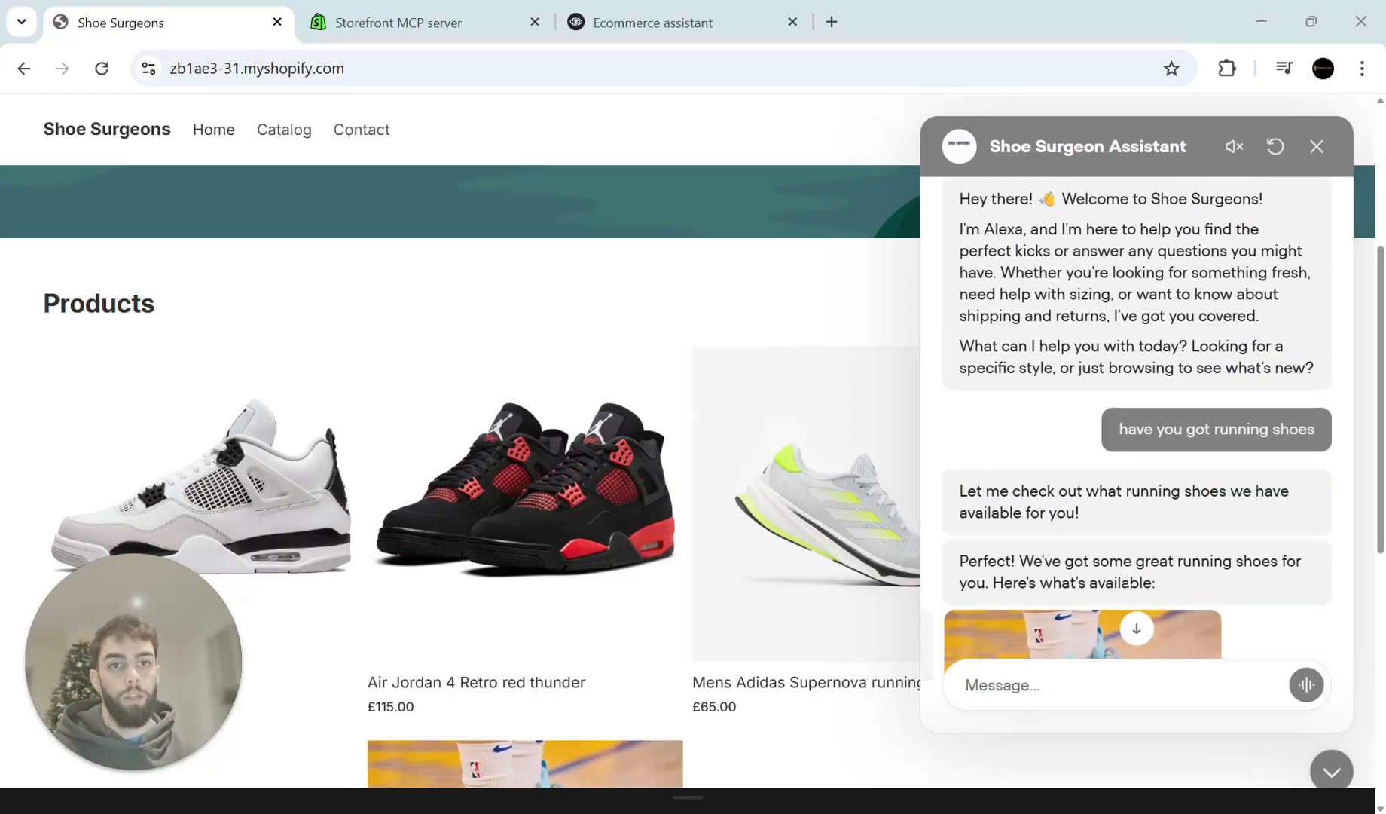
pyautogui.scroll(-3, 1145, 582)
pyautogui.click(989, 489)
pyautogui.click(990, 488)
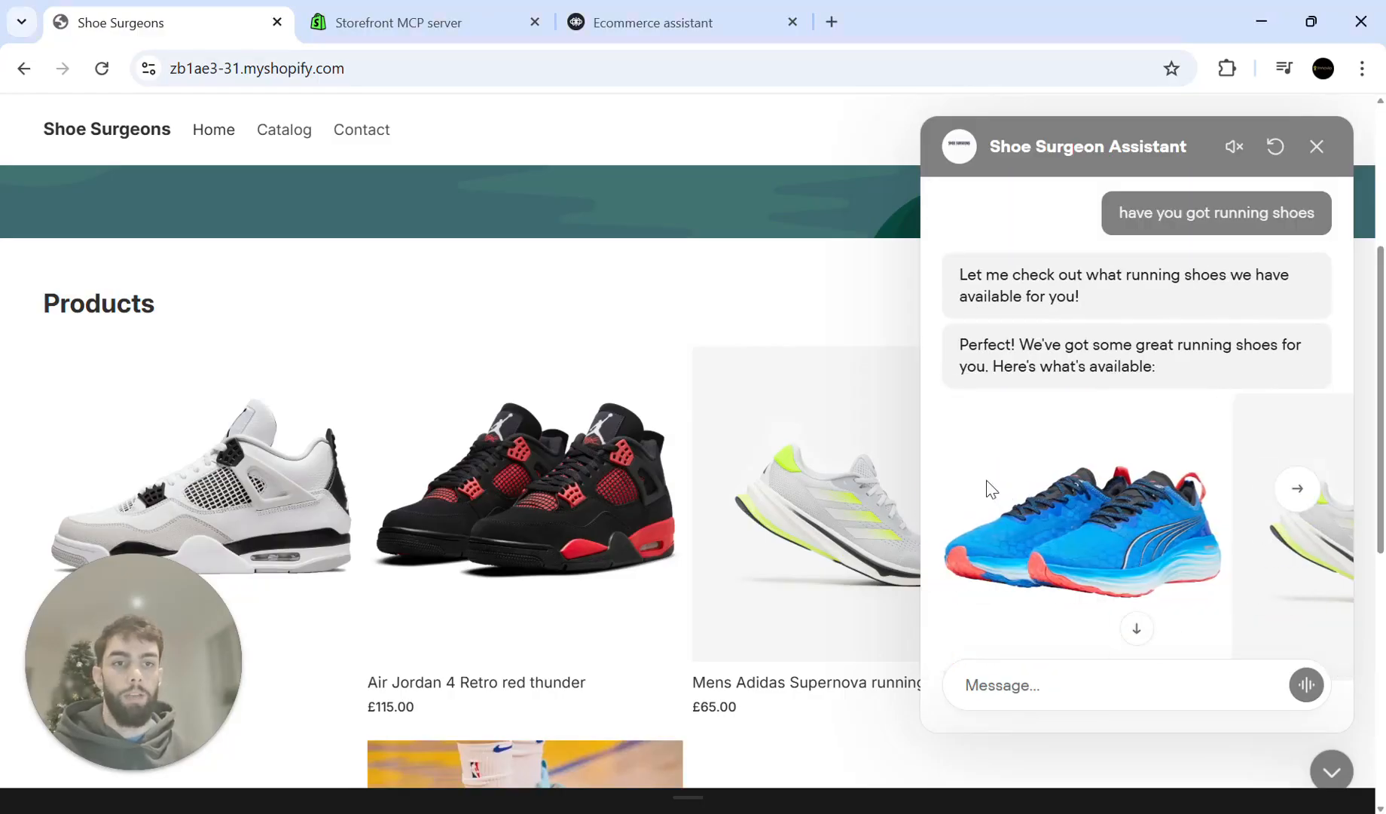
pyautogui.scroll(-7, 1009, 465)
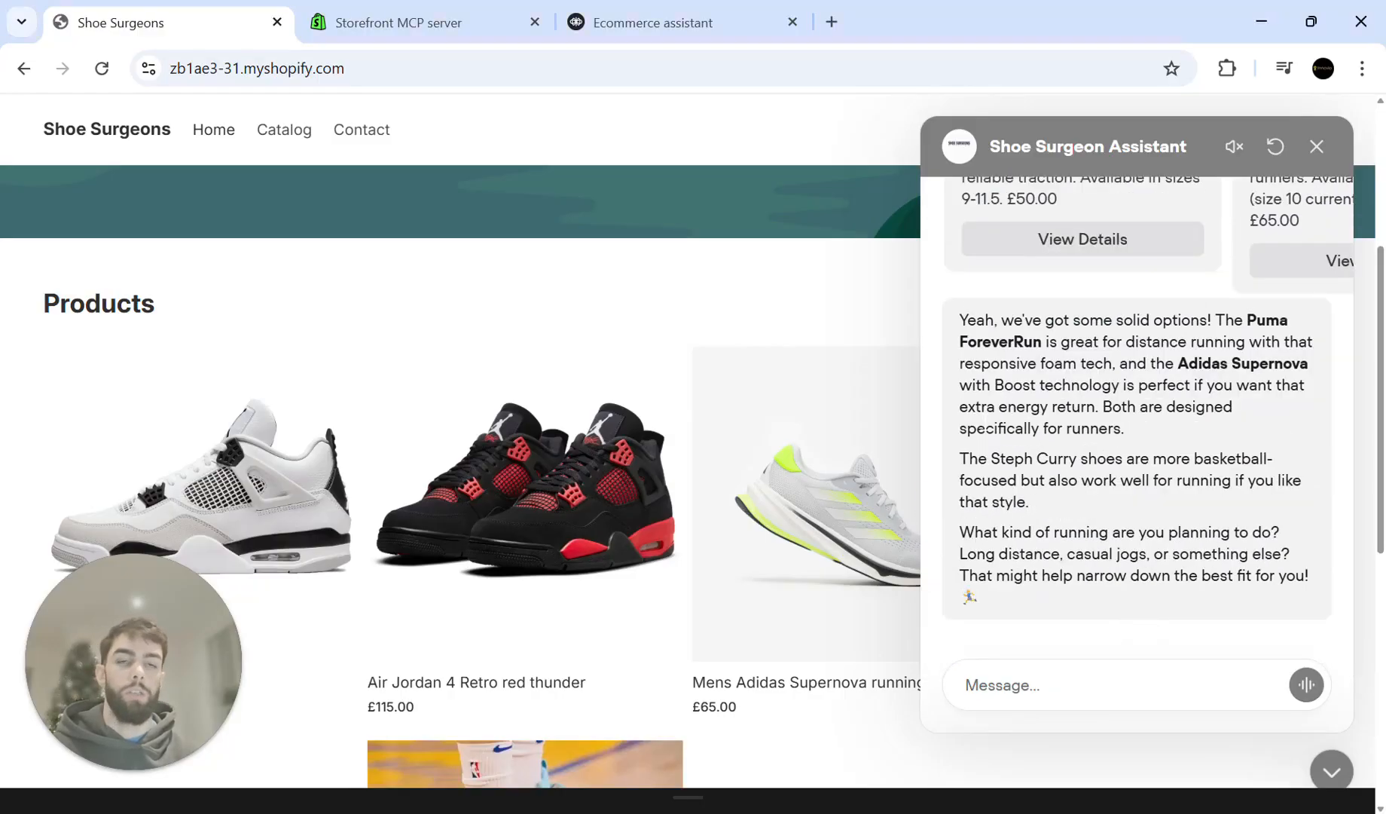